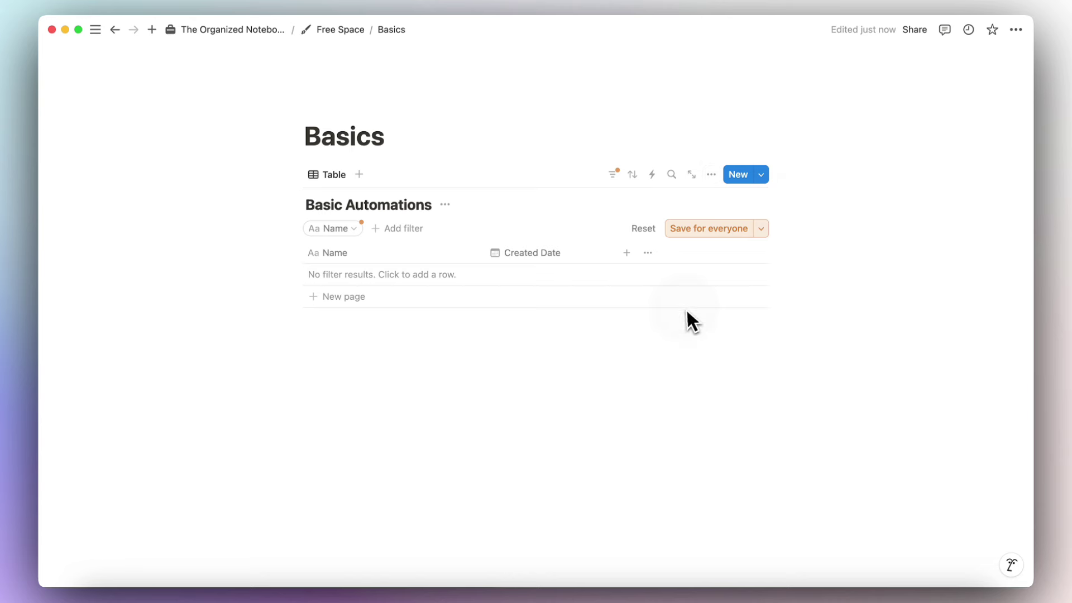
Clear the old filter and rename the table view to 'View All'.
click(652, 229)
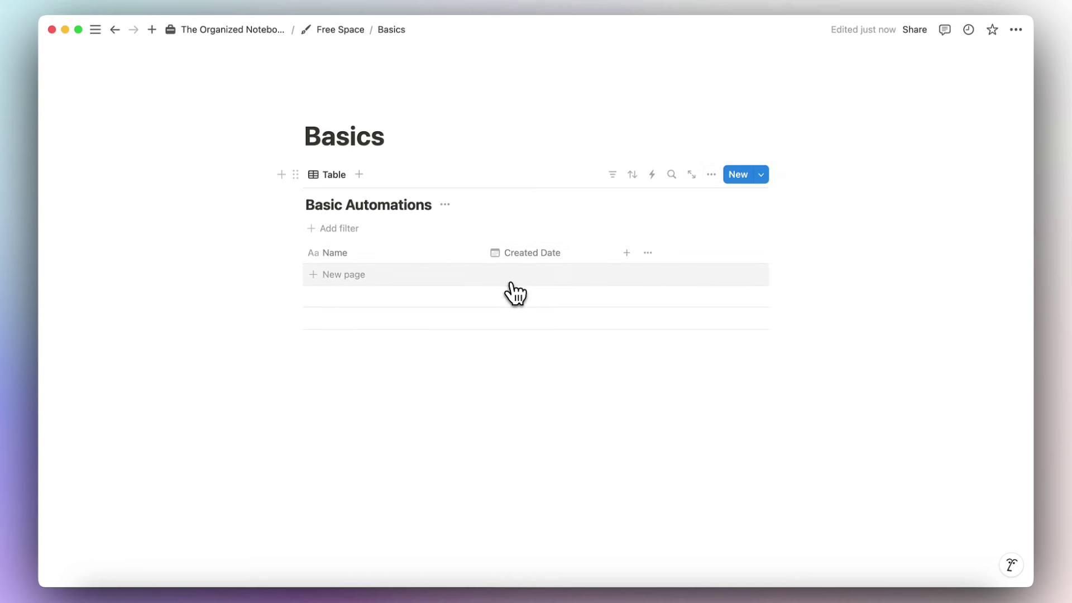
click(342, 178)
click(343, 198)
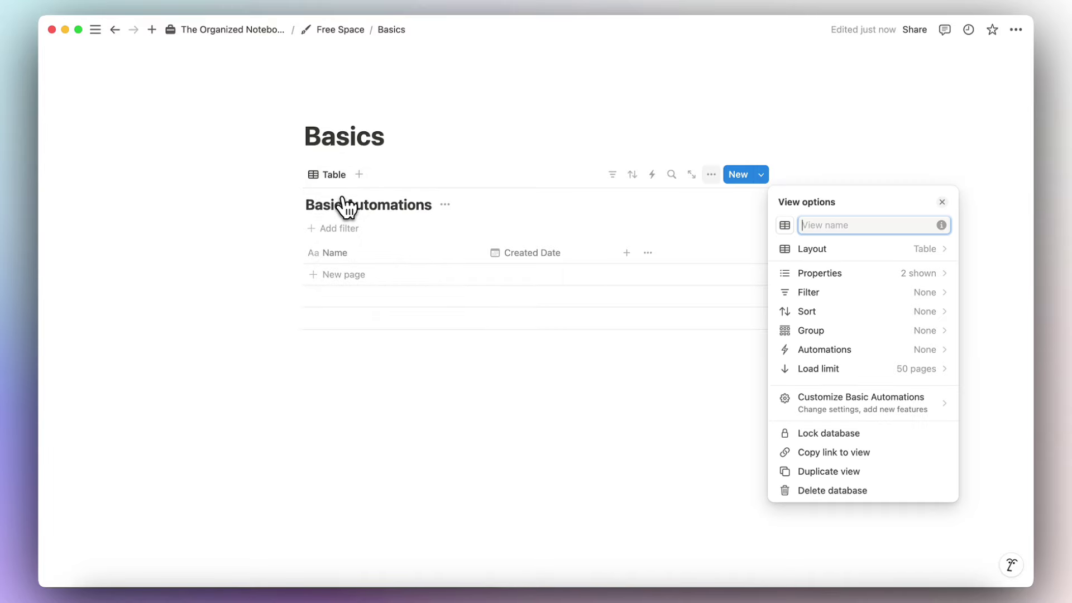
text(View All)
click(408, 167)
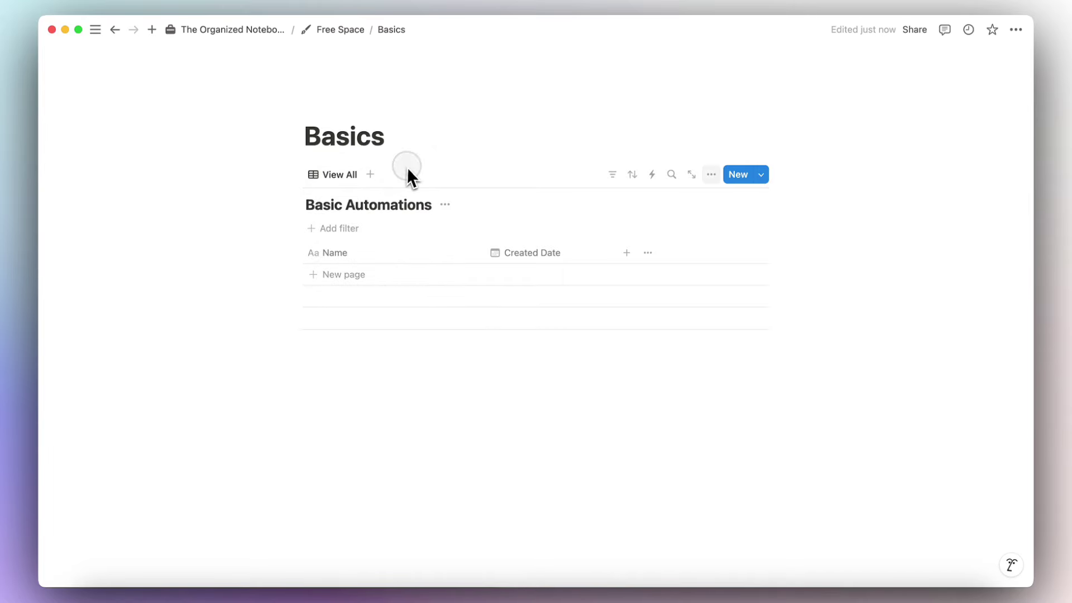
Duplicate View All as a new view named 'This Month'.
click(338, 175)
click(372, 280)
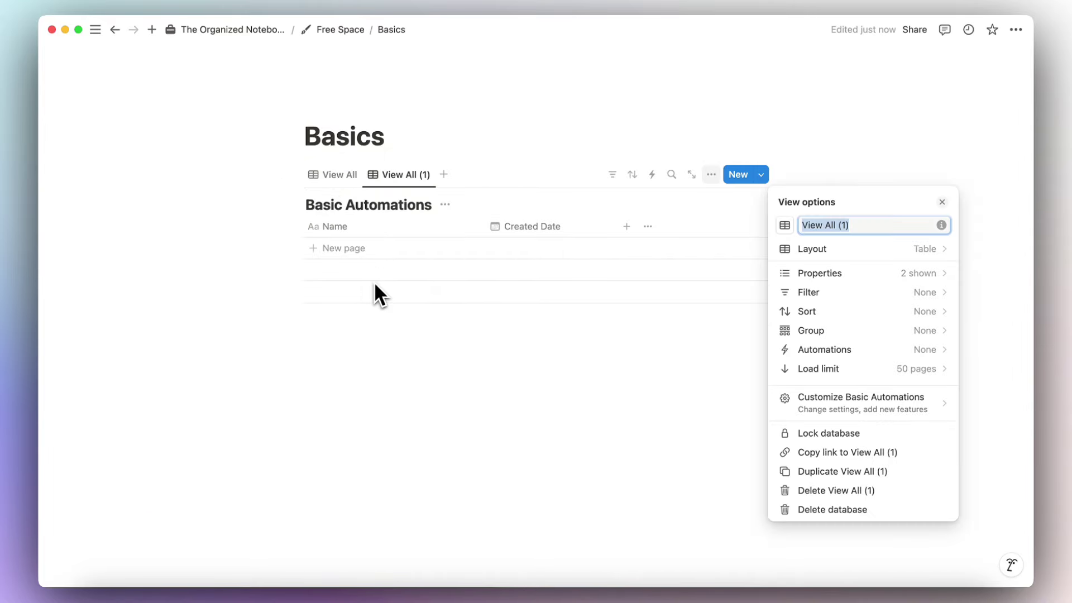
text(This Month)
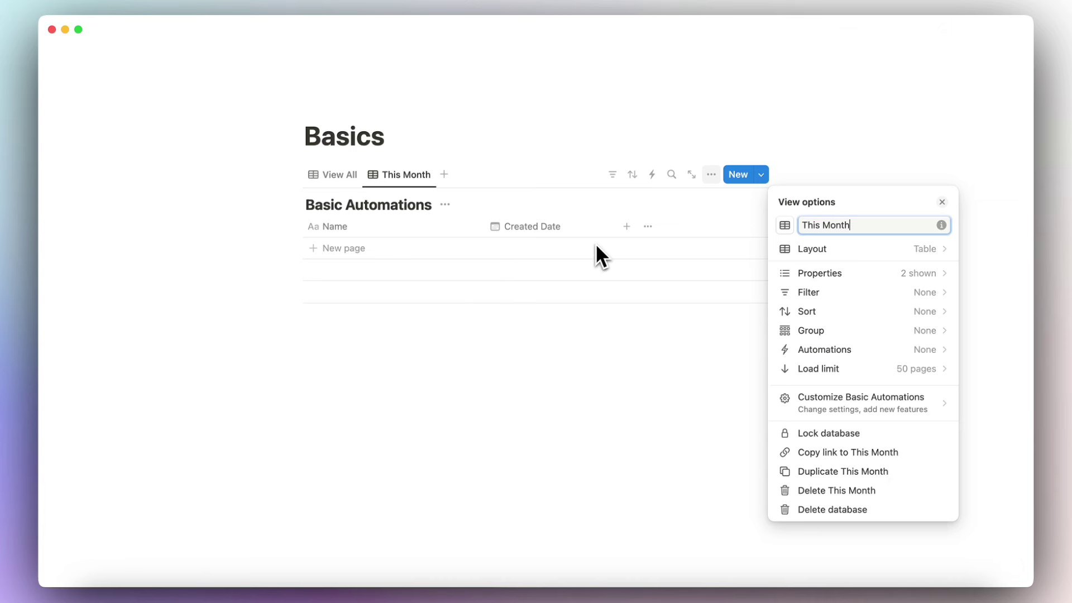
click(627, 316)
Filter This Month to Created Date 'This month', save for everyone, and add a row in View All.
click(617, 181)
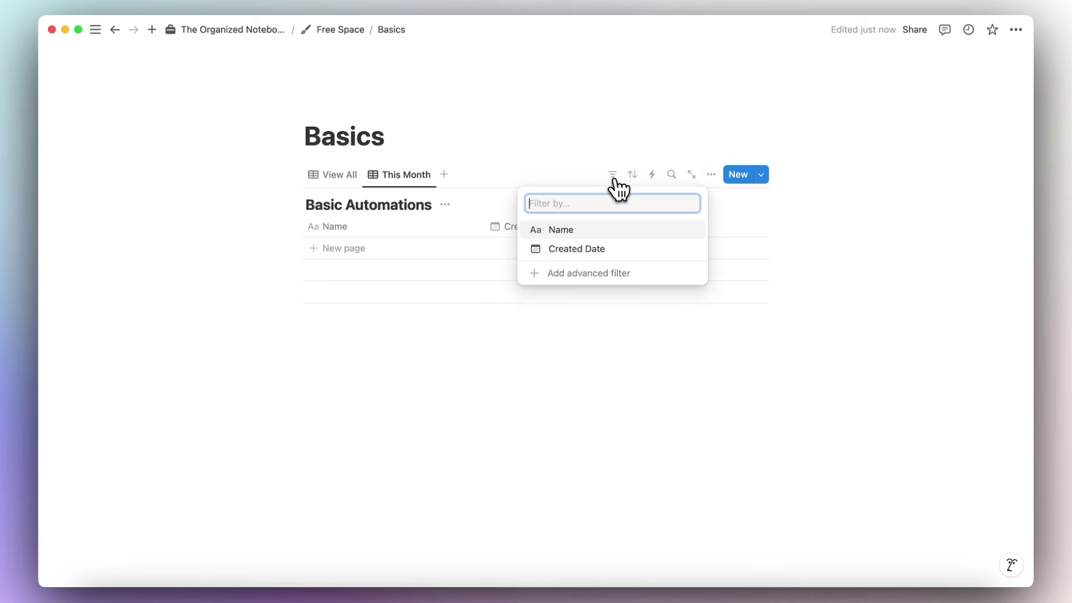
click(610, 255)
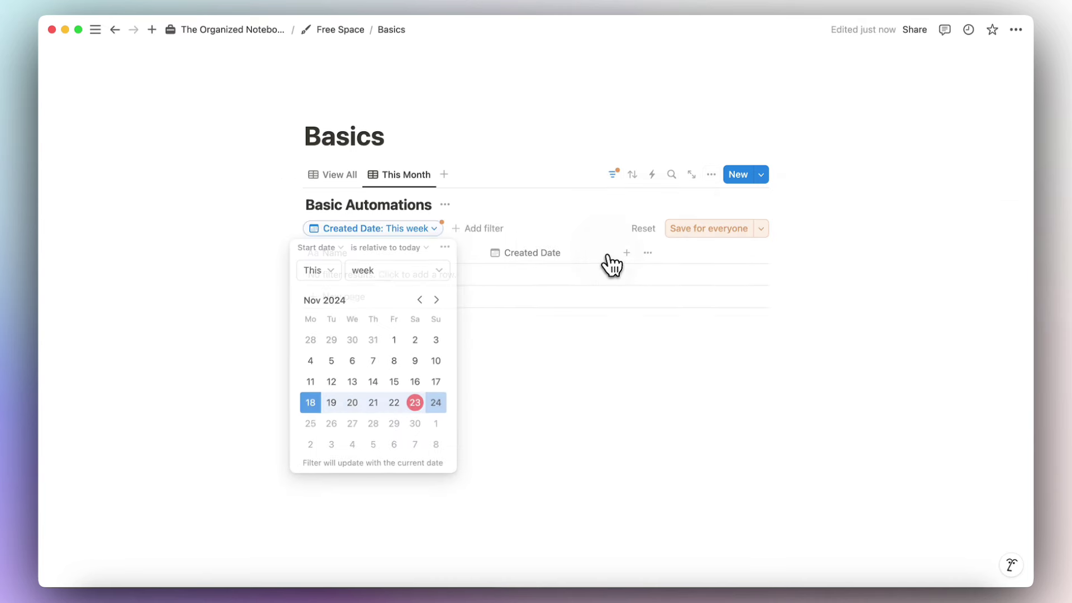
click(362, 274)
click(403, 332)
click(710, 229)
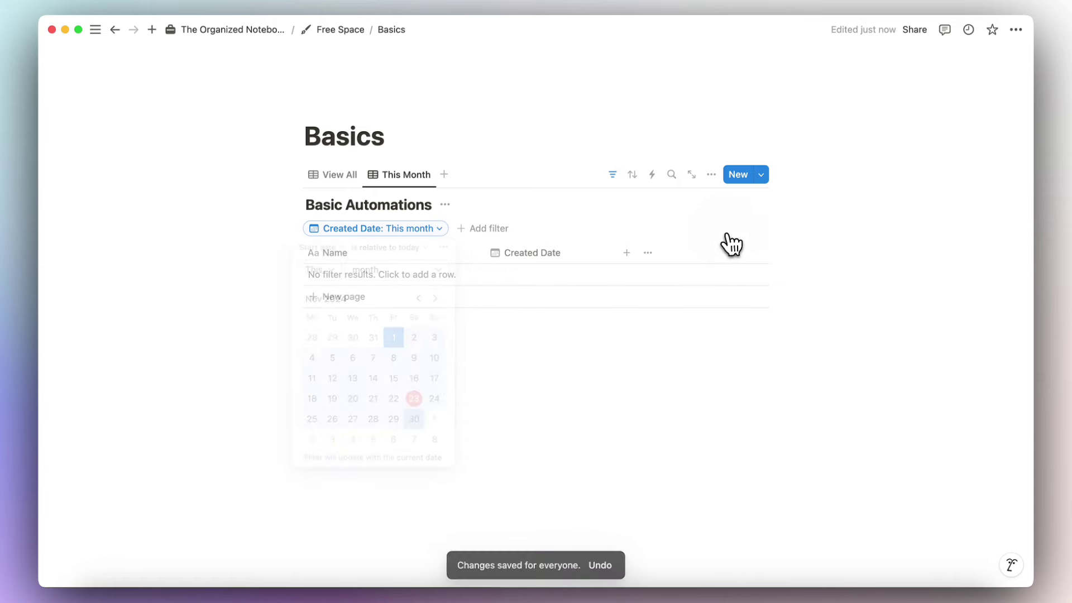
click(342, 176)
click(357, 248)
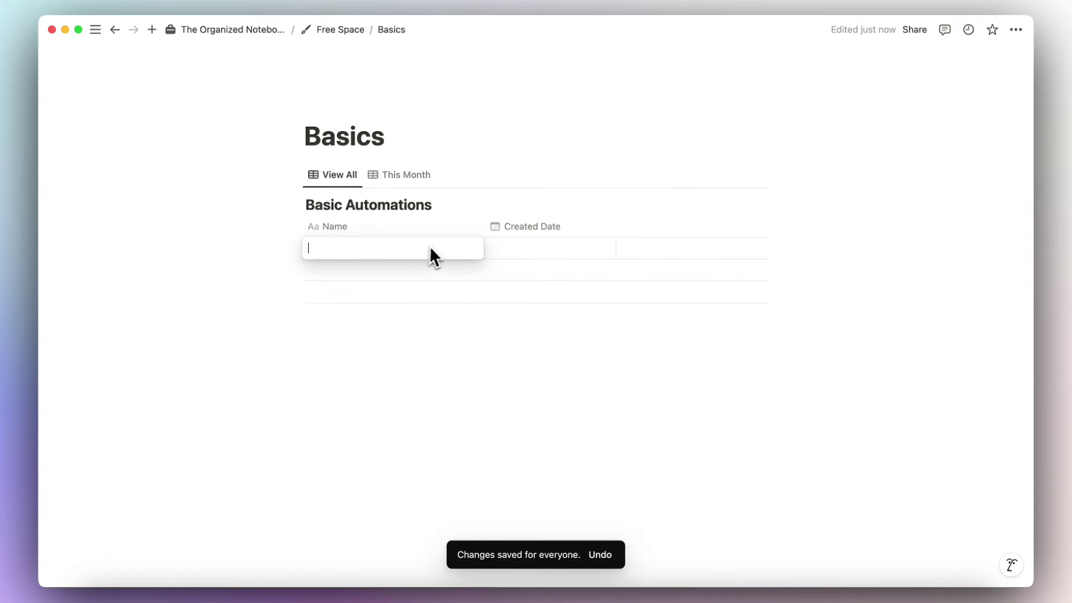
Give the new row Created Date November 1 and name it 'New Page'.
click(535, 253)
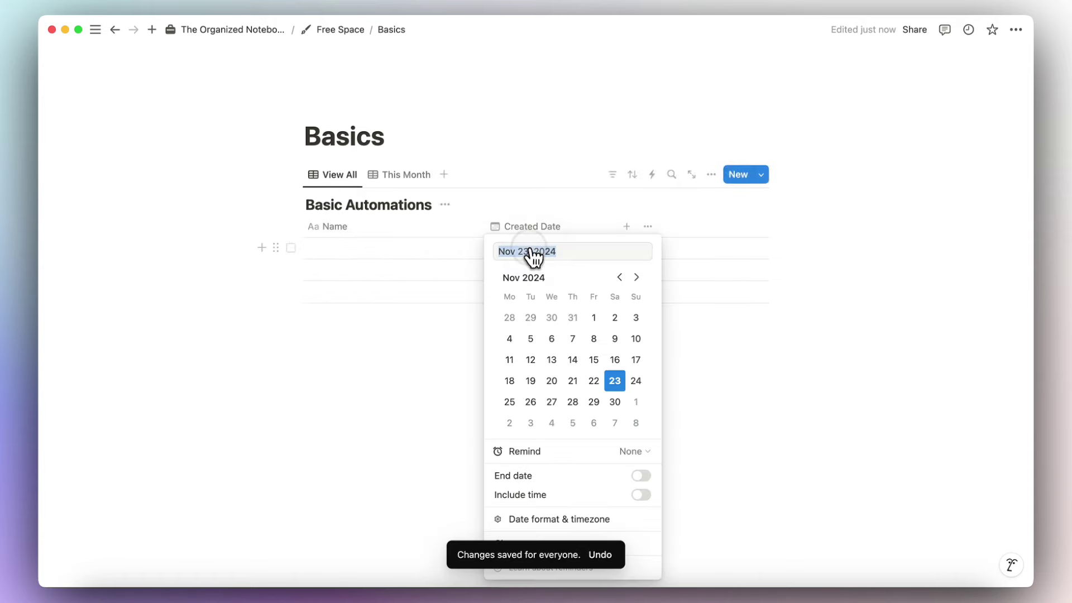
click(594, 318)
click(458, 327)
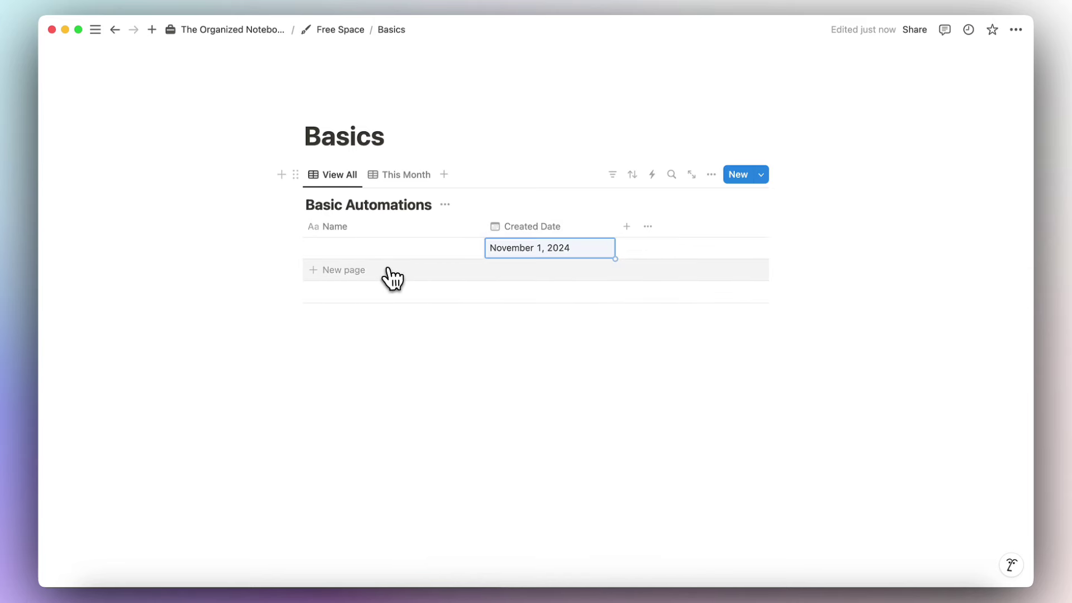
click(377, 251)
text(New Page)
key(Return)
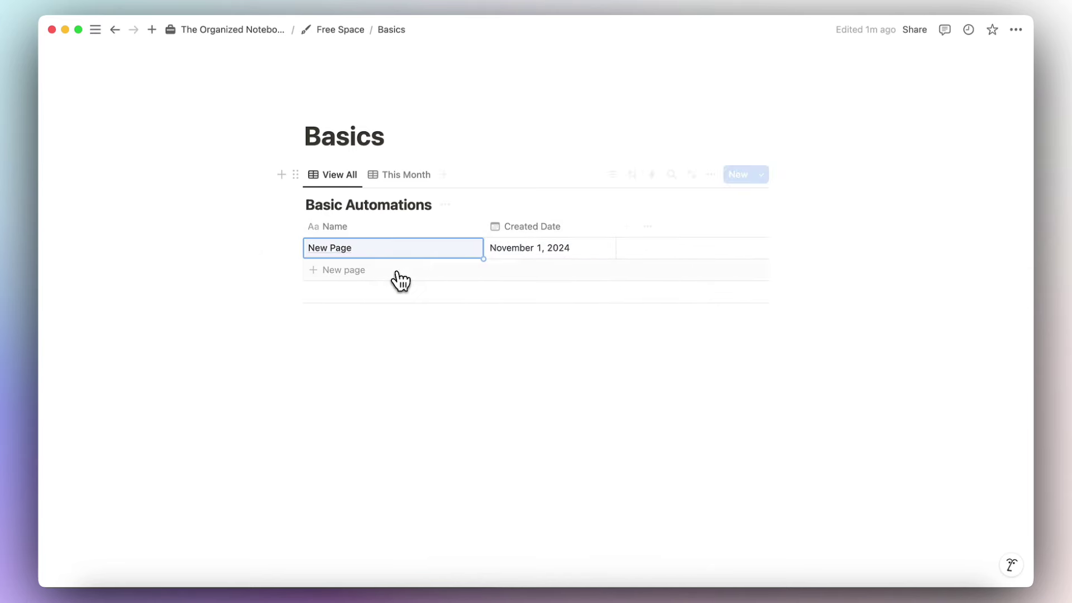
Add a second 'New Page' row dated October 4, 2024, then check the This Month view.
click(381, 278)
text(New Page)
key(Return)
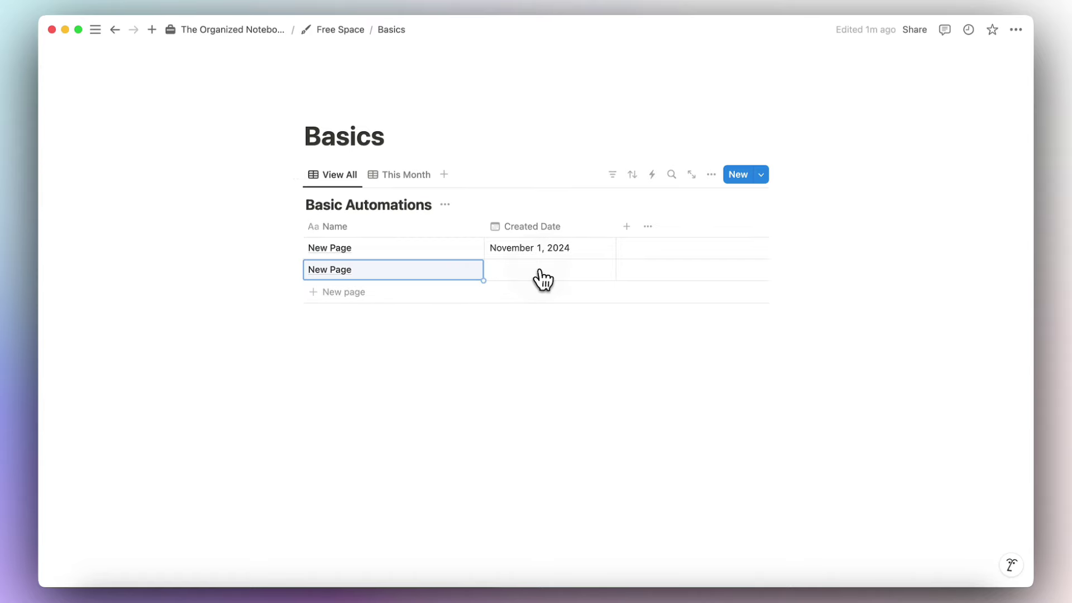
click(542, 270)
click(620, 277)
click(594, 320)
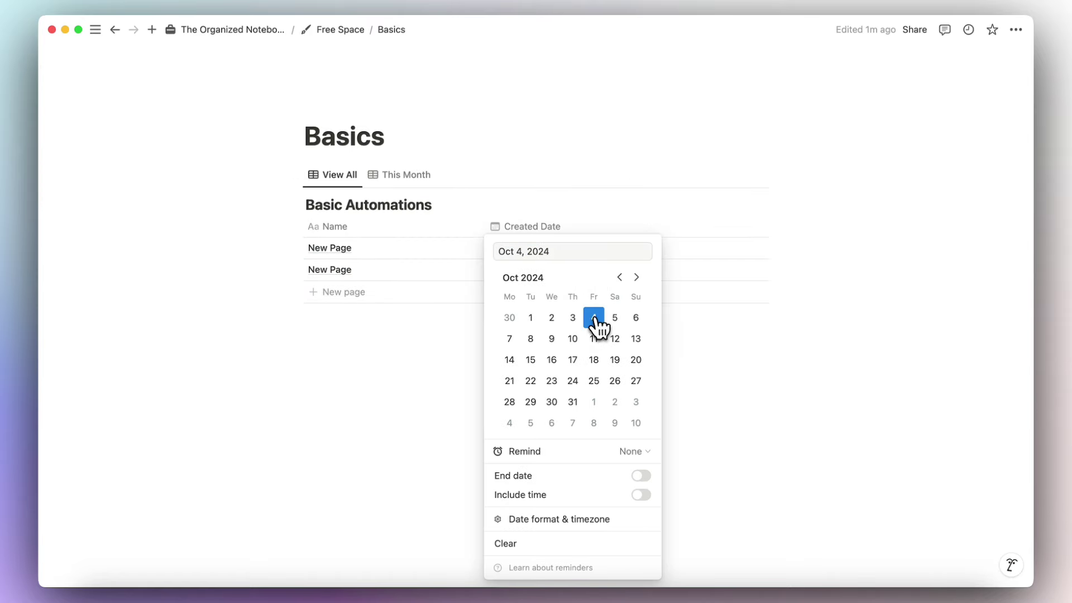
click(450, 353)
click(400, 177)
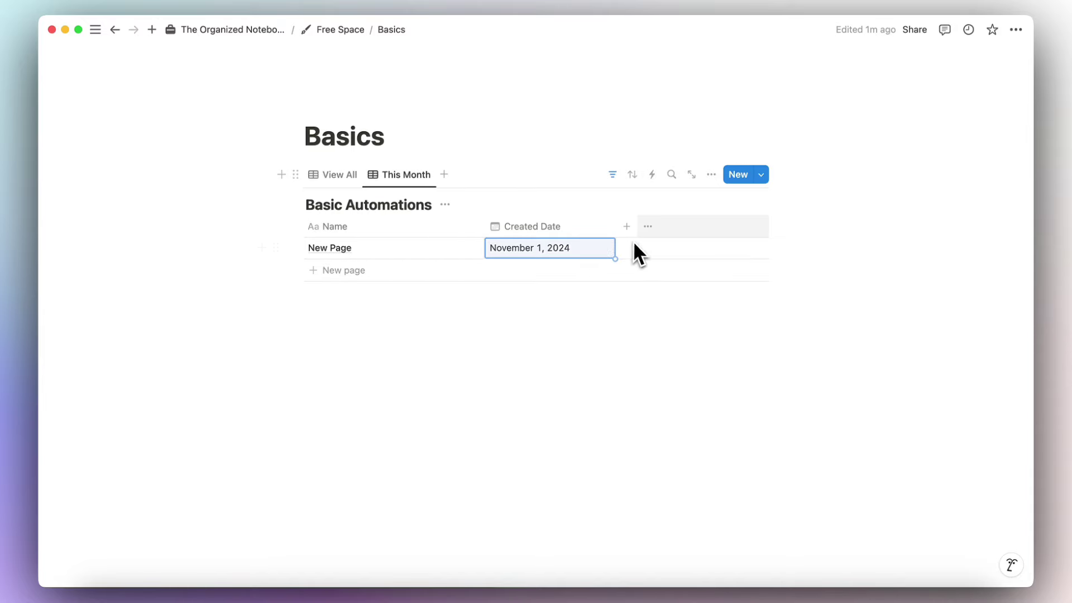
click(652, 175)
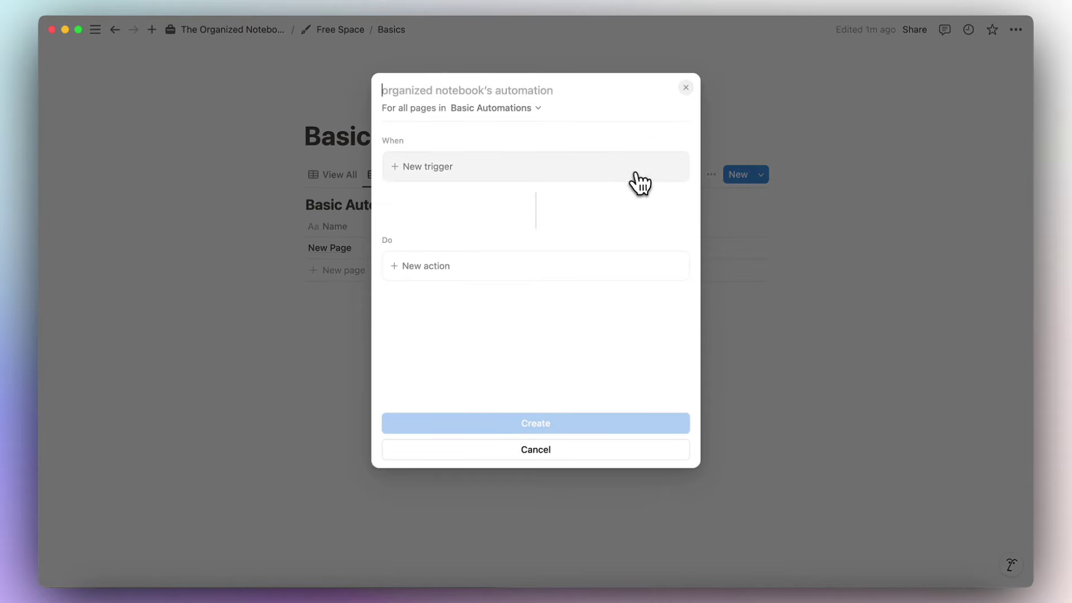
Scope the new automation to all pages in the This Month view.
click(533, 109)
click(525, 220)
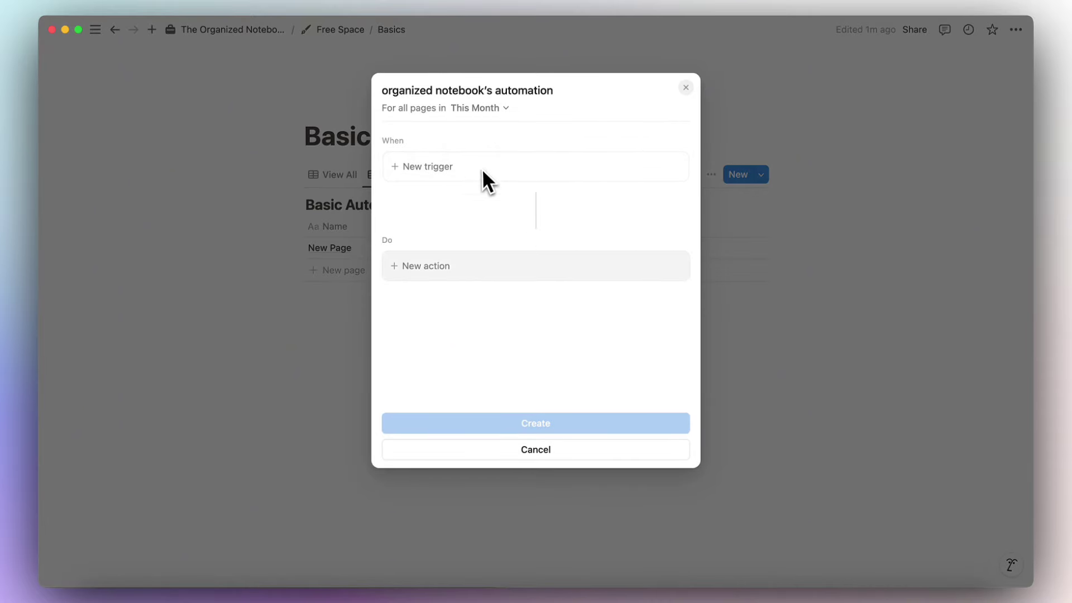
click(492, 108)
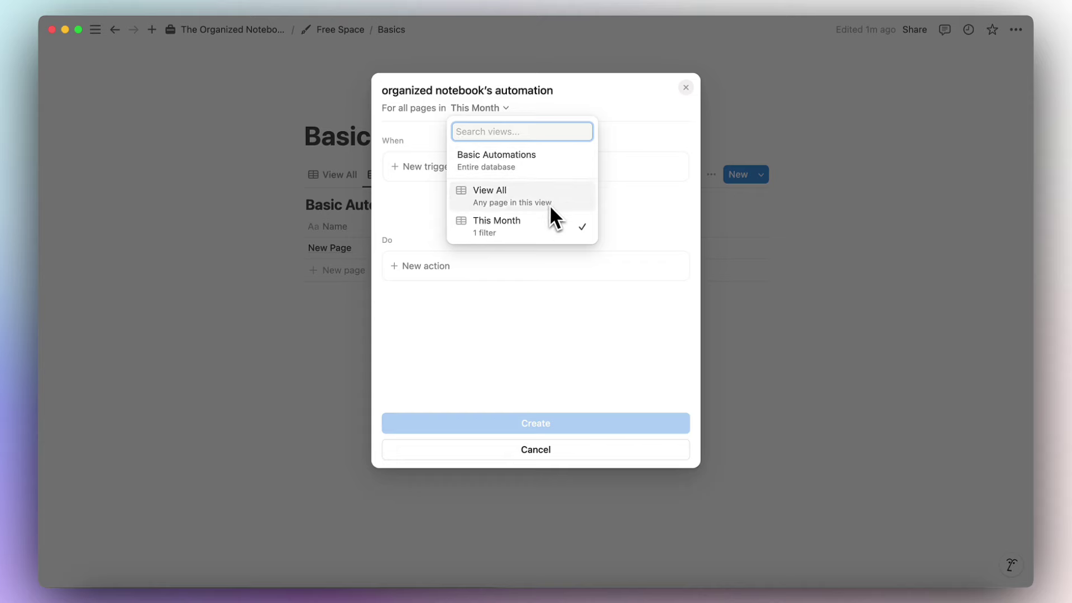
click(570, 110)
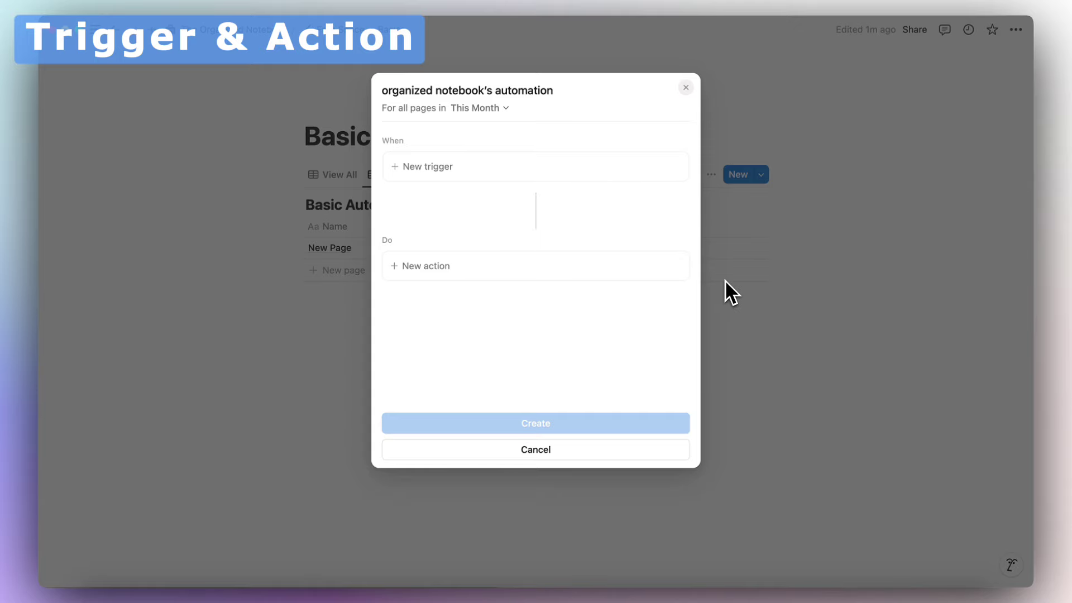
Discard the automation and add a Status property between Name and Created Date.
click(686, 88)
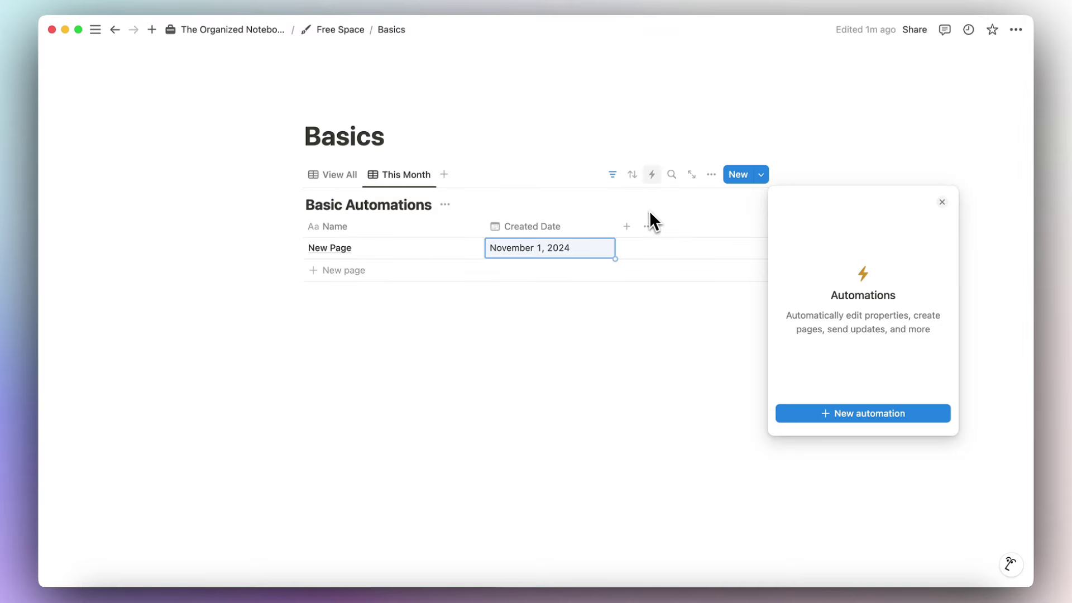
click(630, 227)
click(627, 227)
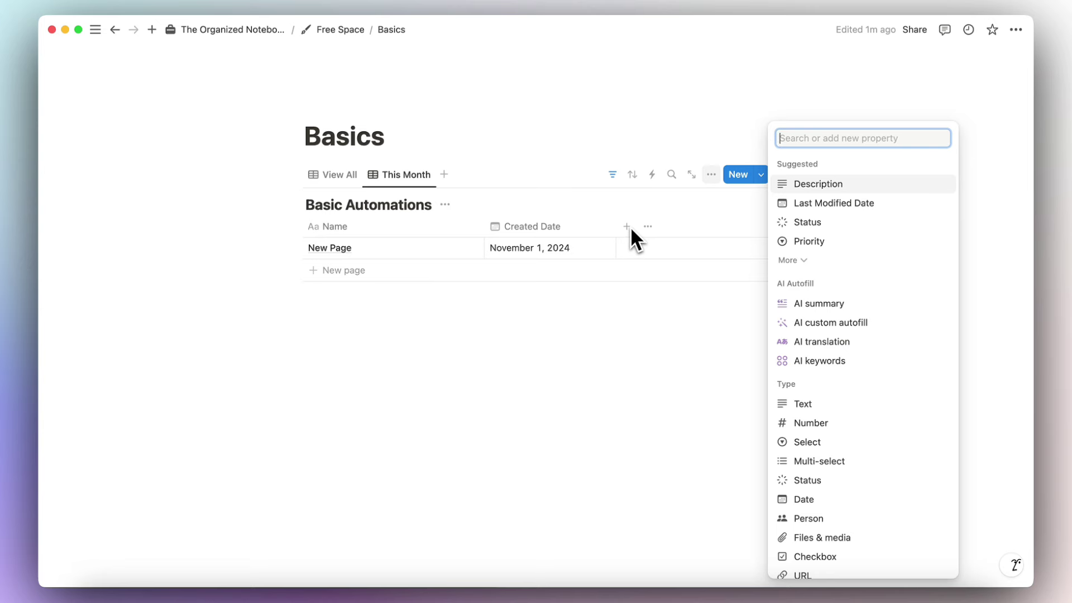
text(status)
click(772, 255)
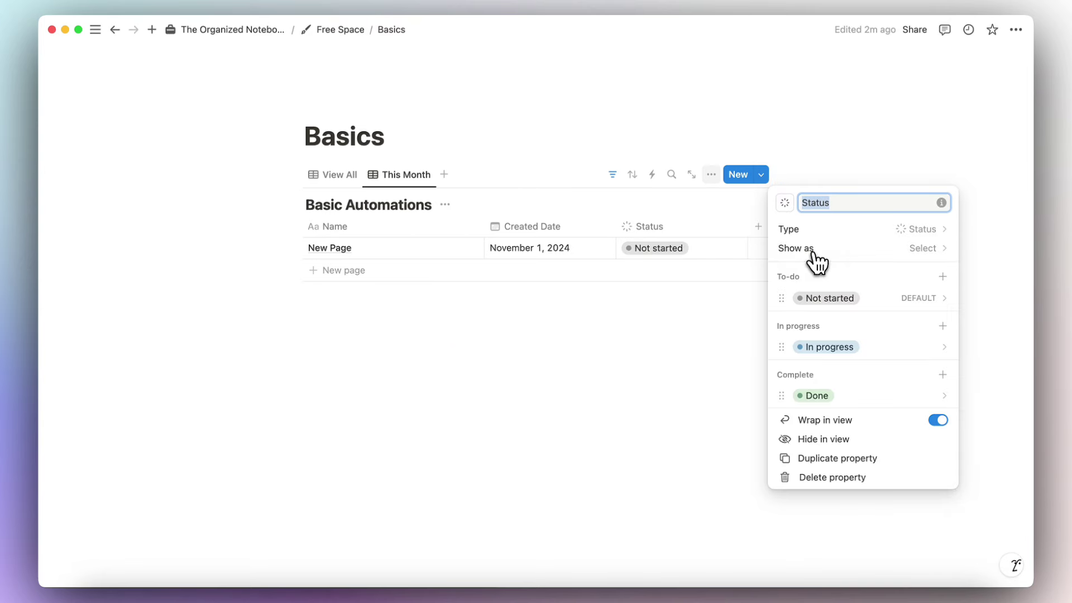
click(689, 312)
drag(673, 229, 568, 237)
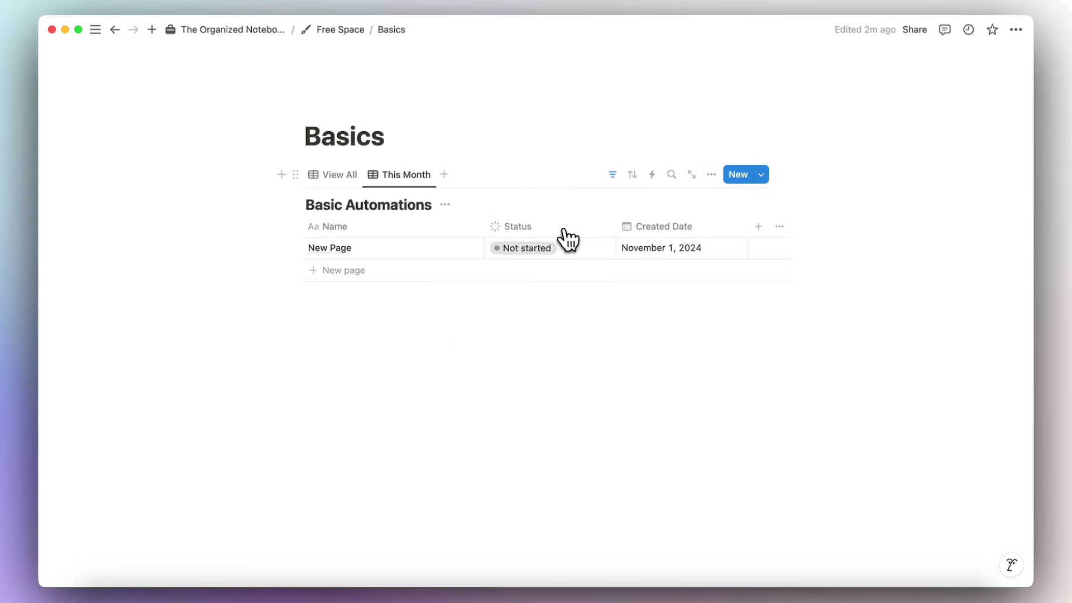
Rename Created Date to Completion Date, clear the row's date, and move Status after it in View All.
click(521, 251)
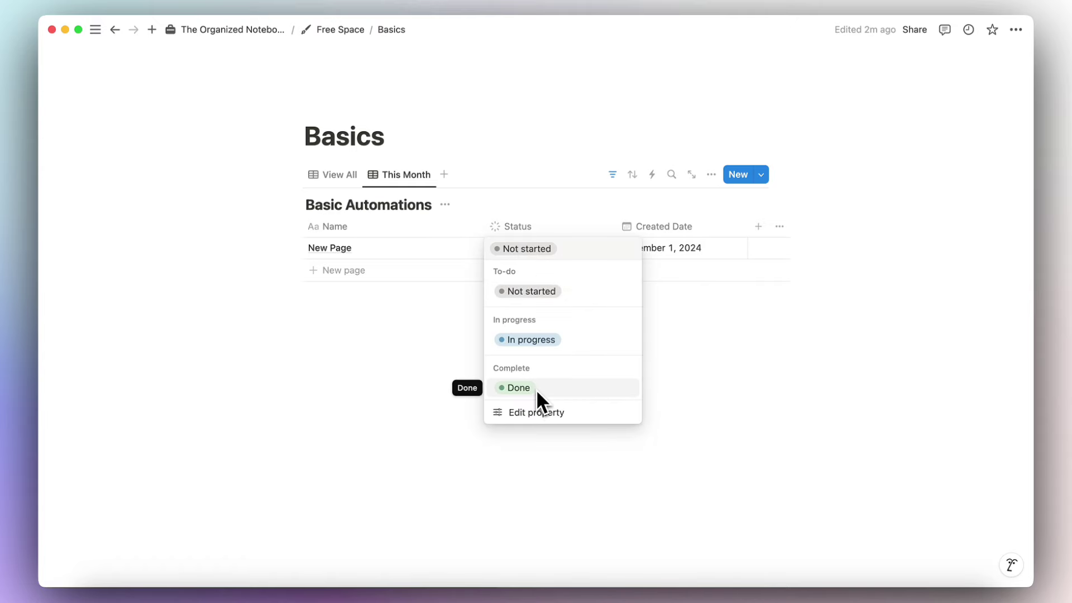
click(648, 266)
click(675, 233)
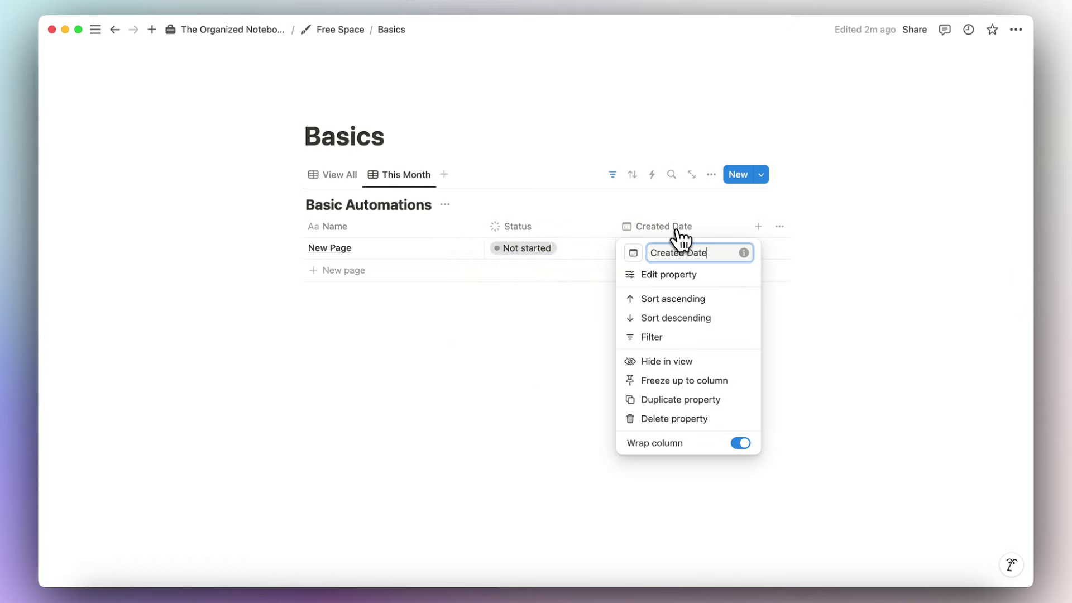
text(Completion)
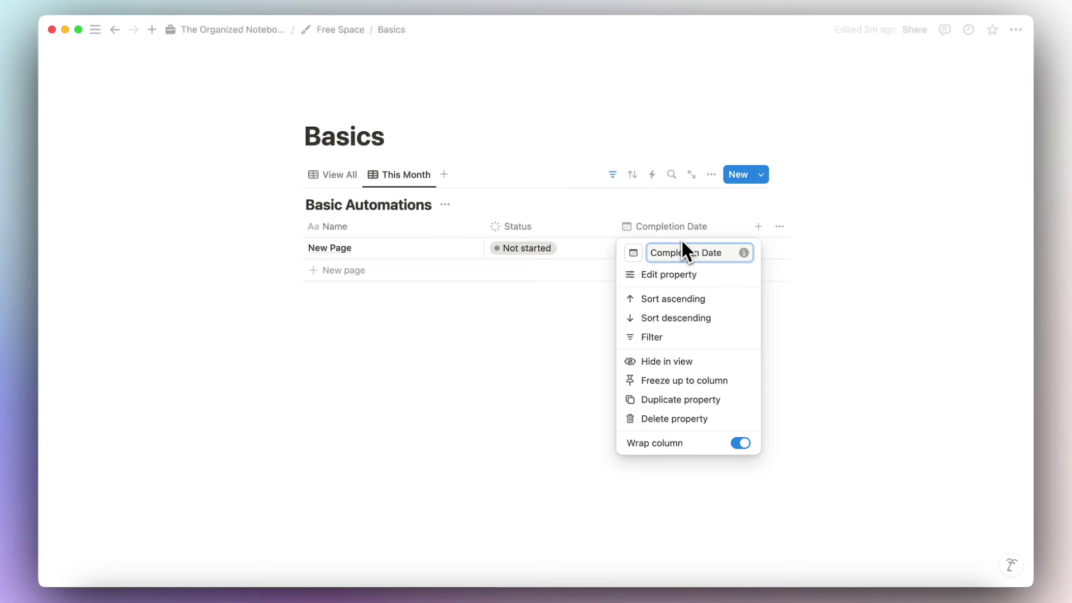
key(Return)
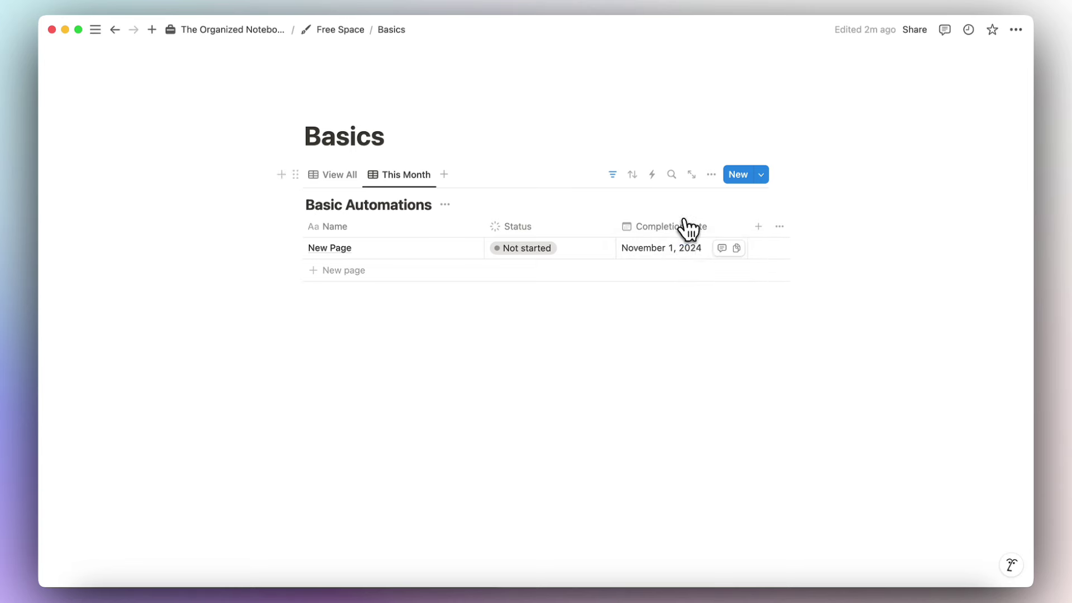
click(683, 250)
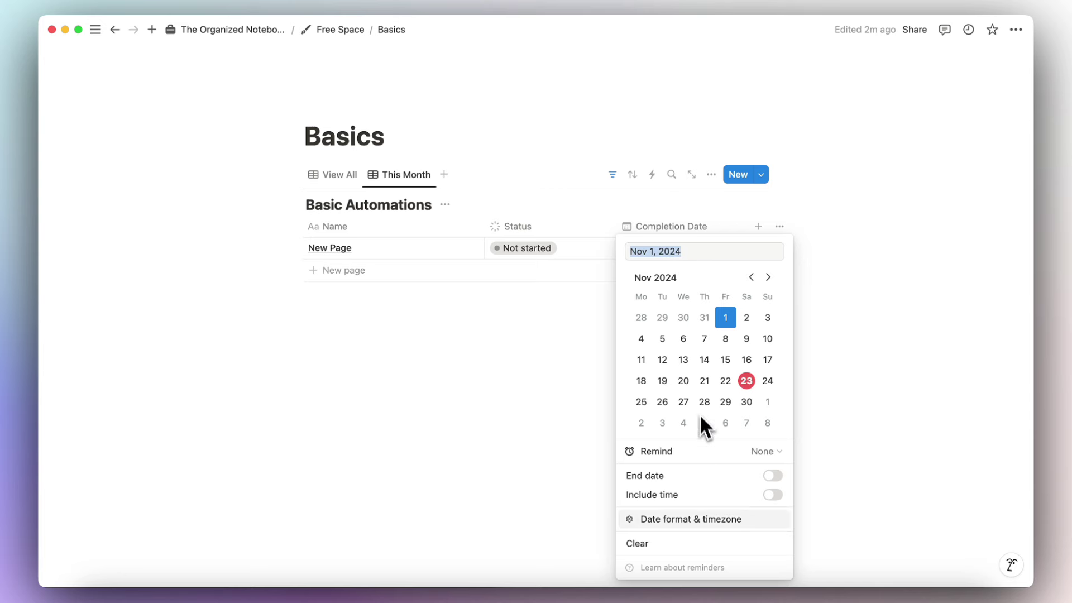
click(707, 543)
click(340, 175)
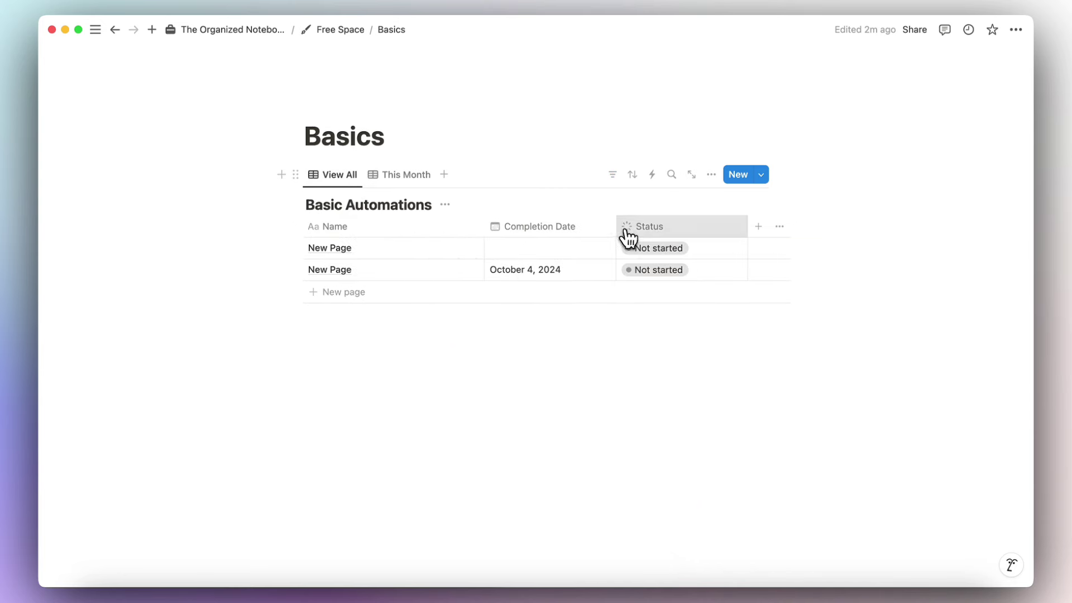
drag(627, 231, 553, 239)
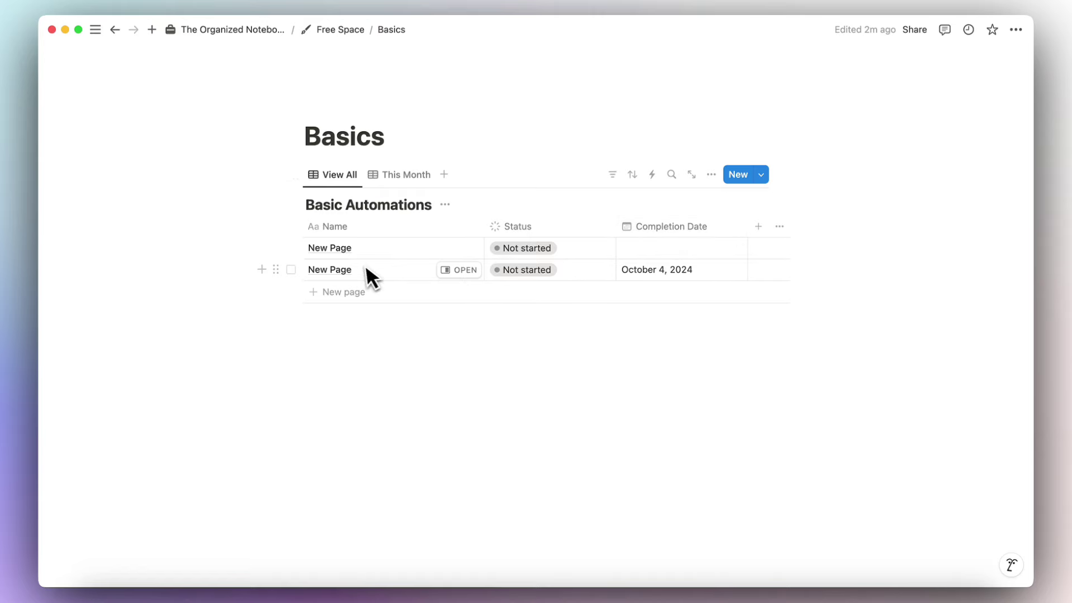
Delete the second New Page row and rename the remaining one to 'Project 1'.
click(290, 270)
key(Delete)
click(364, 250)
triple_click(368, 247)
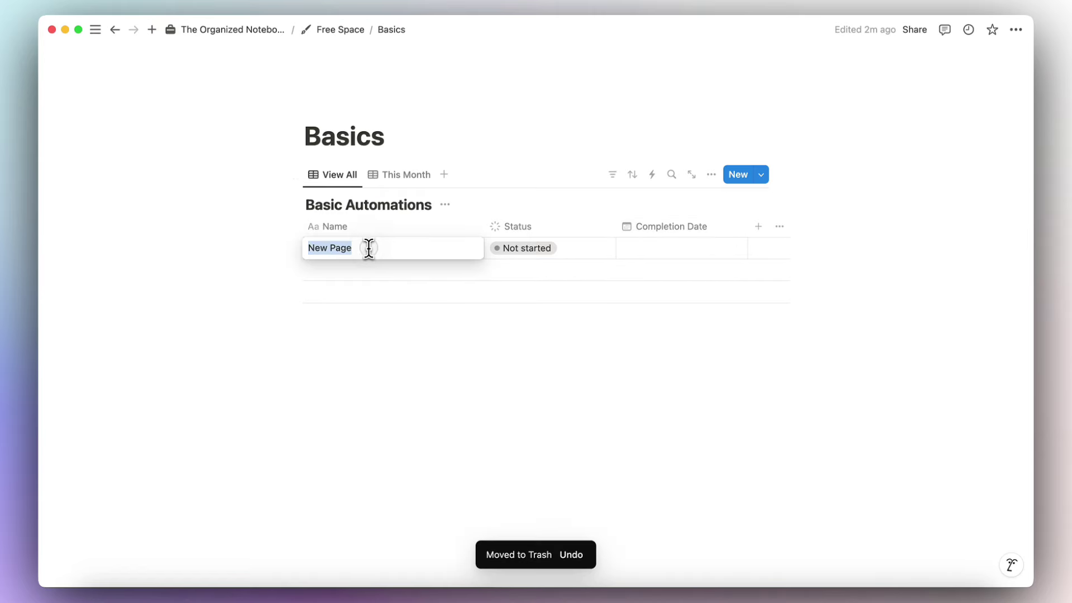
text(Projec)
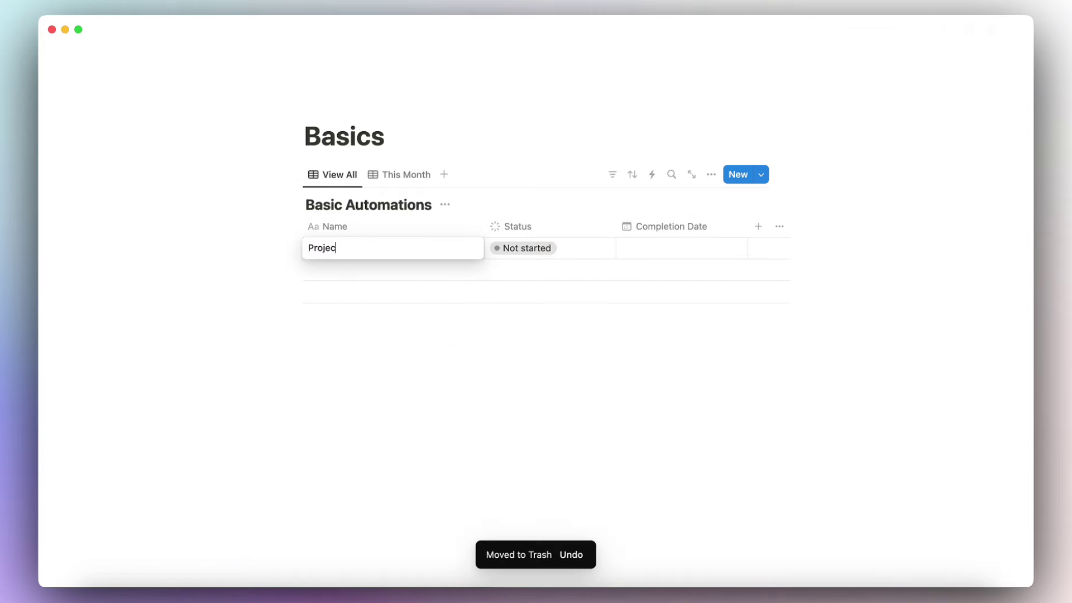
text(t 1)
key(Escape)
click(545, 258)
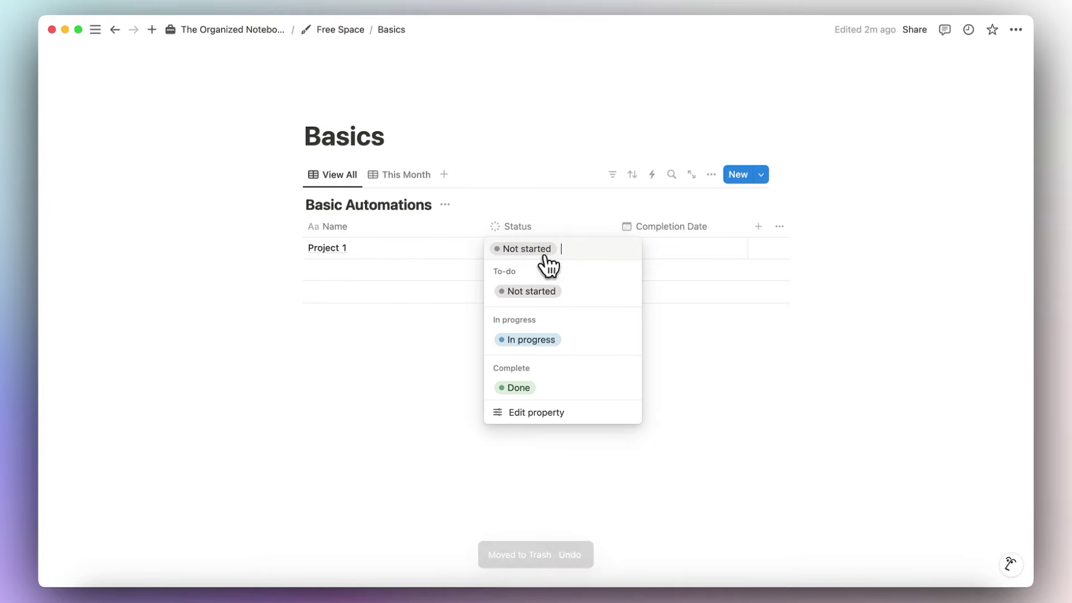
key(Escape)
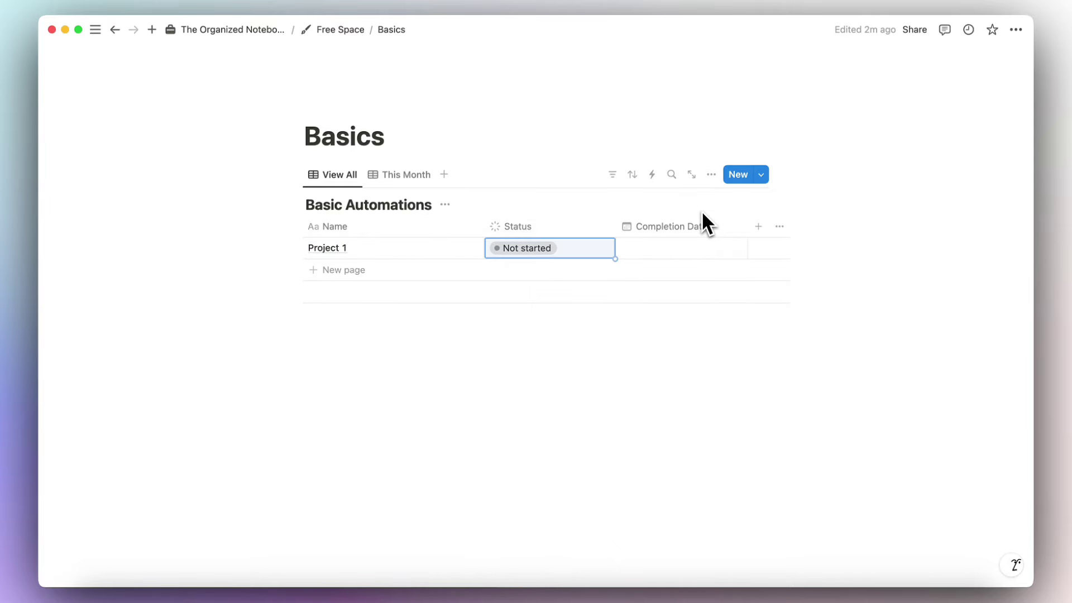
click(654, 179)
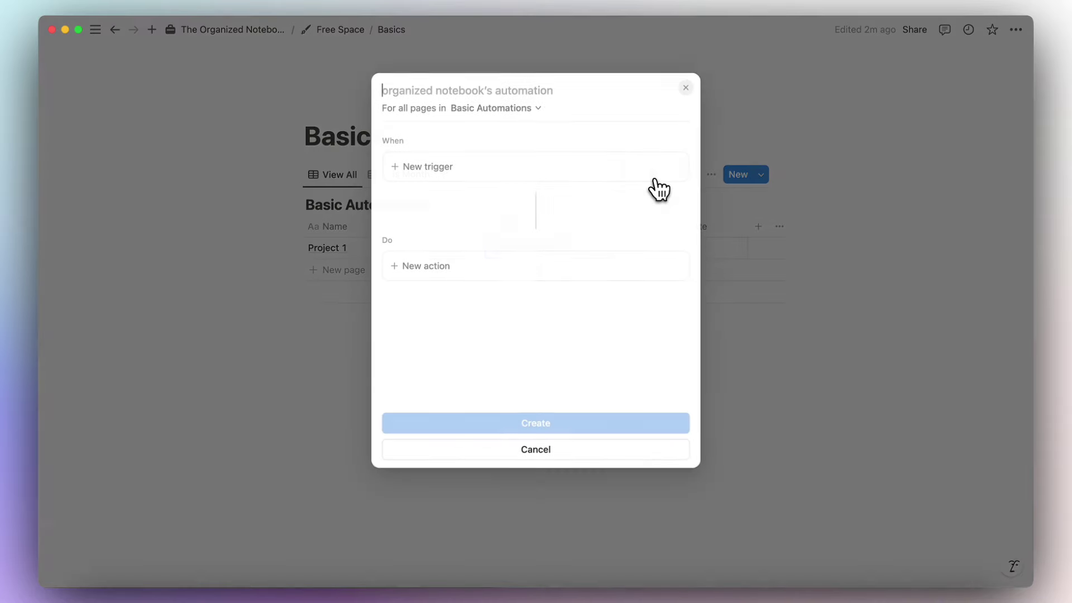
Add an automation trigger for Status set to Complete.
click(571, 167)
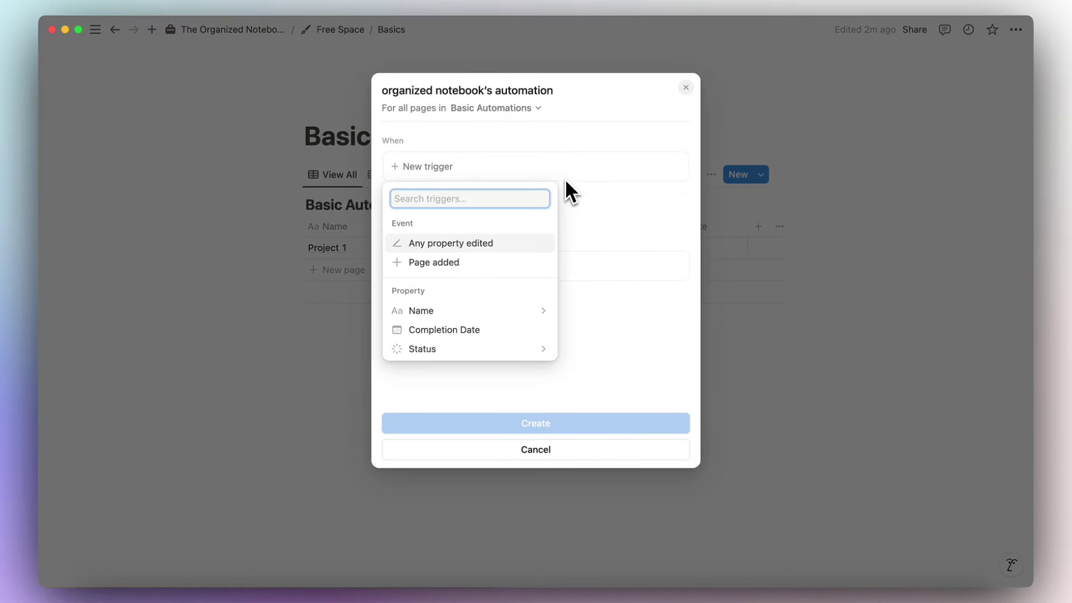
click(495, 348)
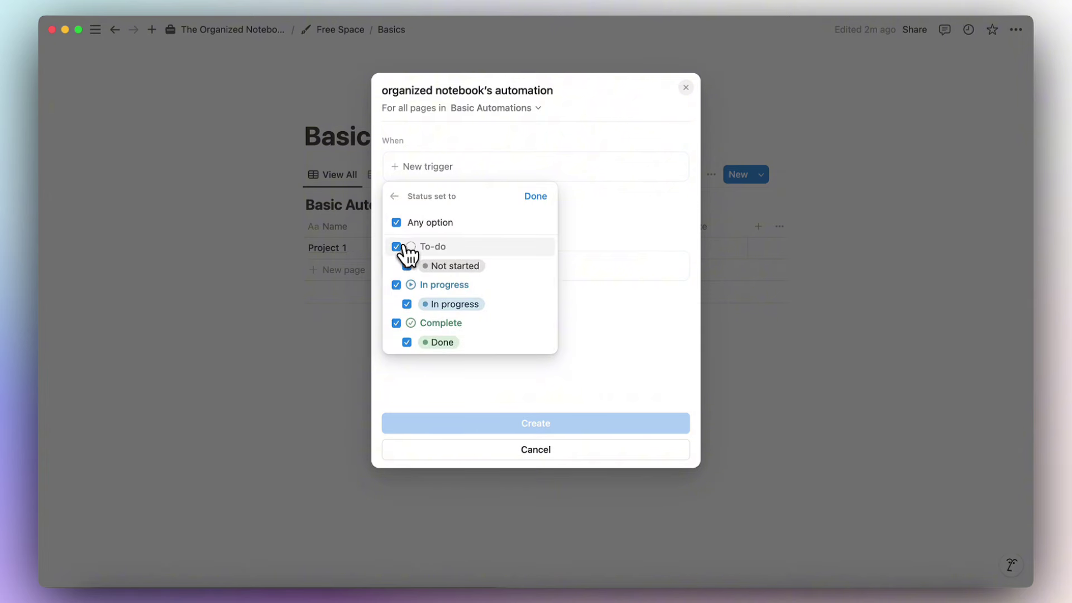
click(397, 285)
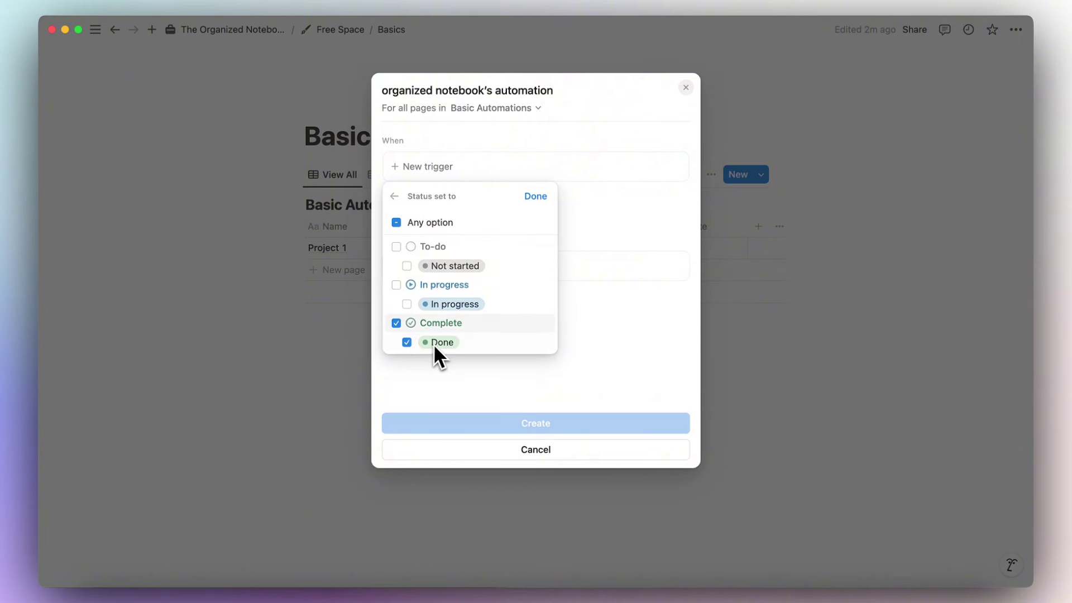
click(535, 197)
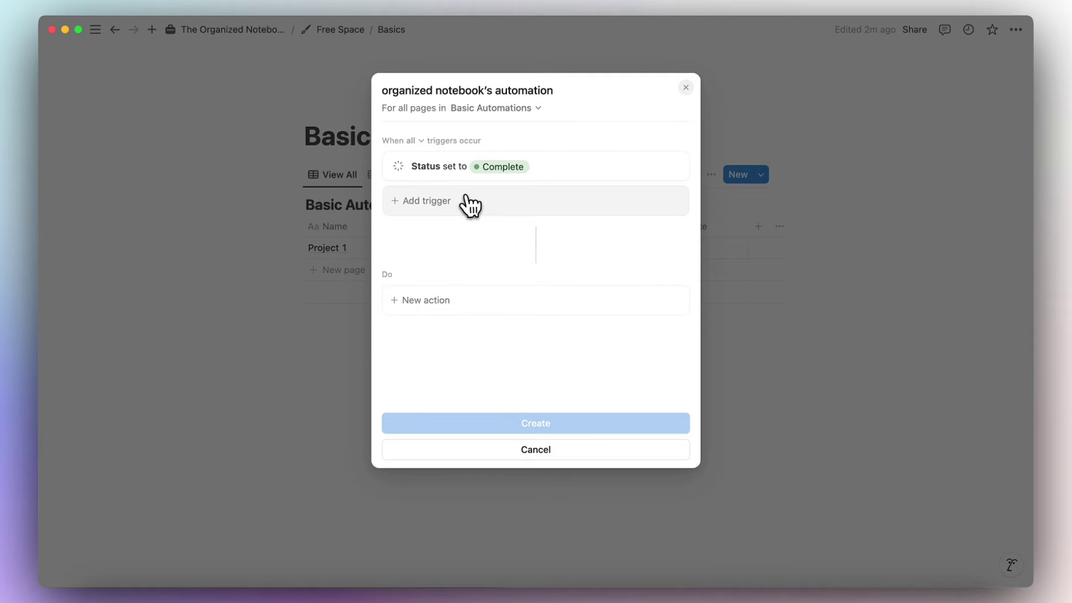
Add an action setting Completion Date to the date triggered, and create the automation.
click(503, 300)
click(509, 357)
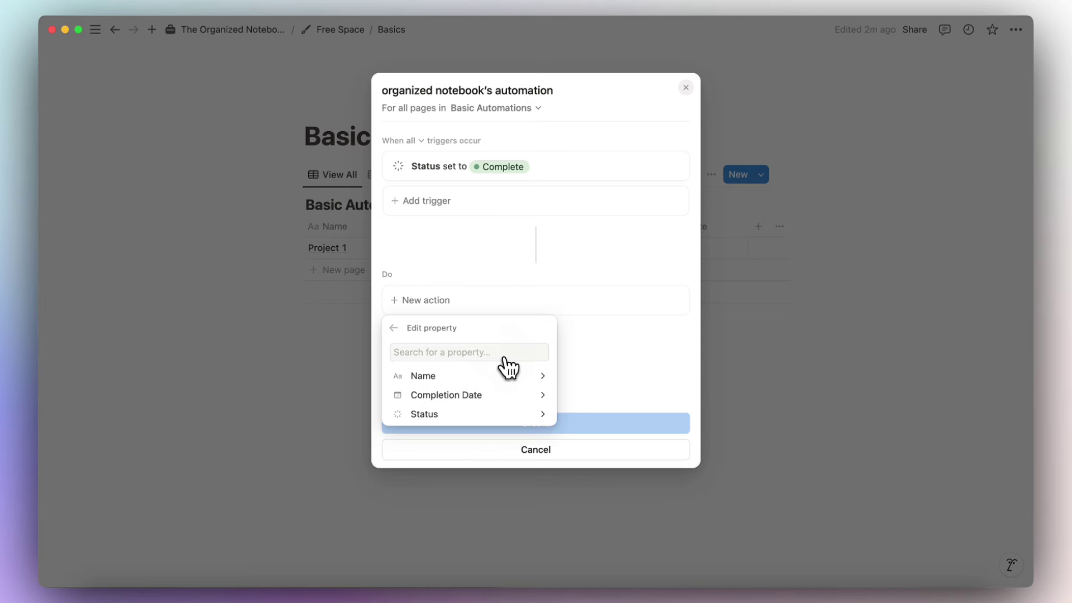
click(509, 394)
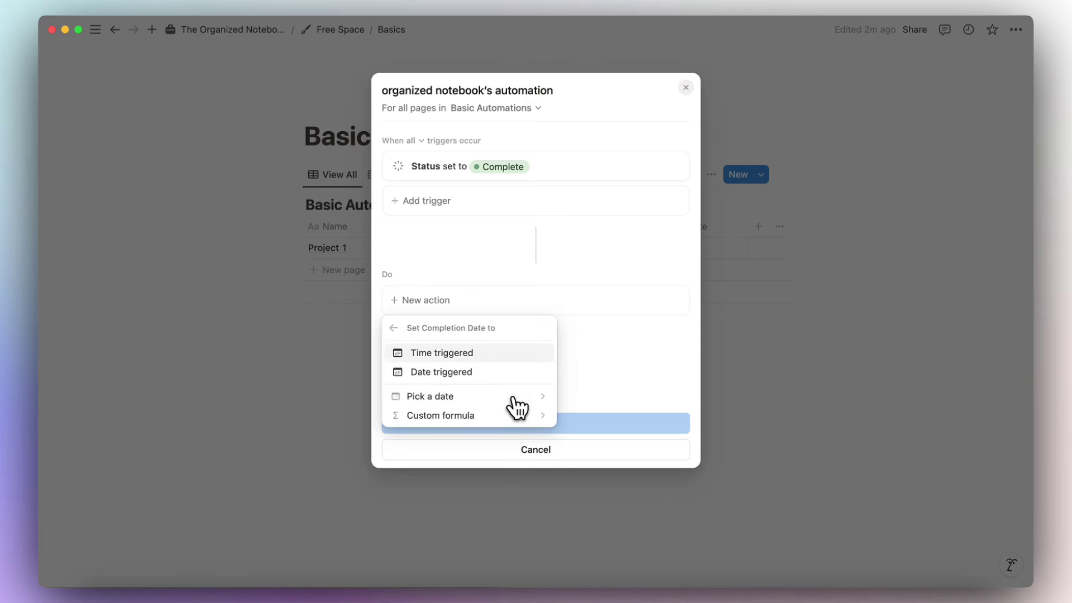
click(479, 373)
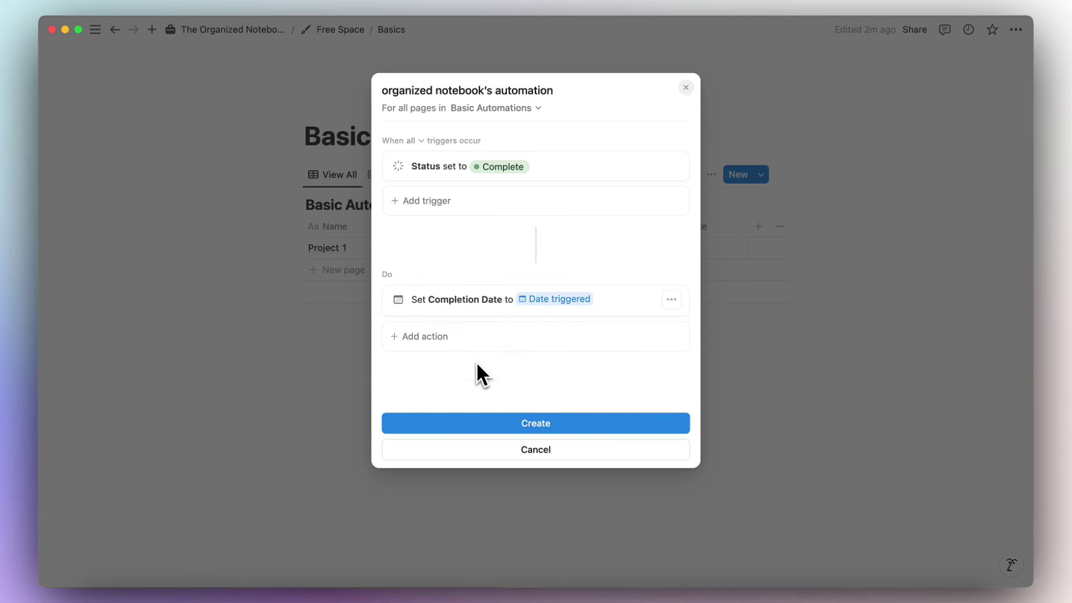
click(565, 423)
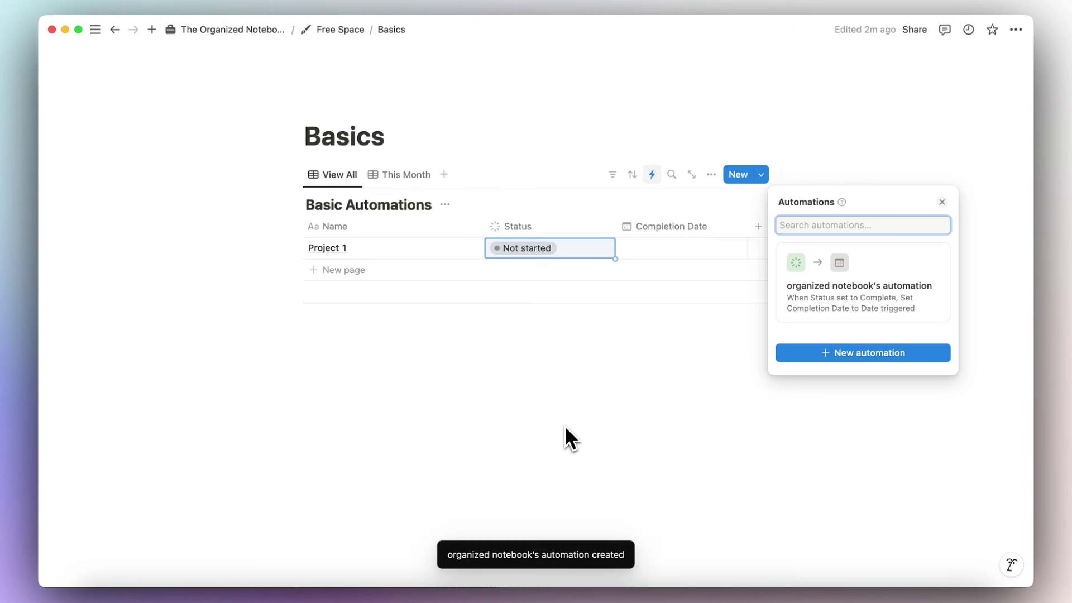
Mark Project 1 as Done, then open the existing automation's options menu.
click(564, 425)
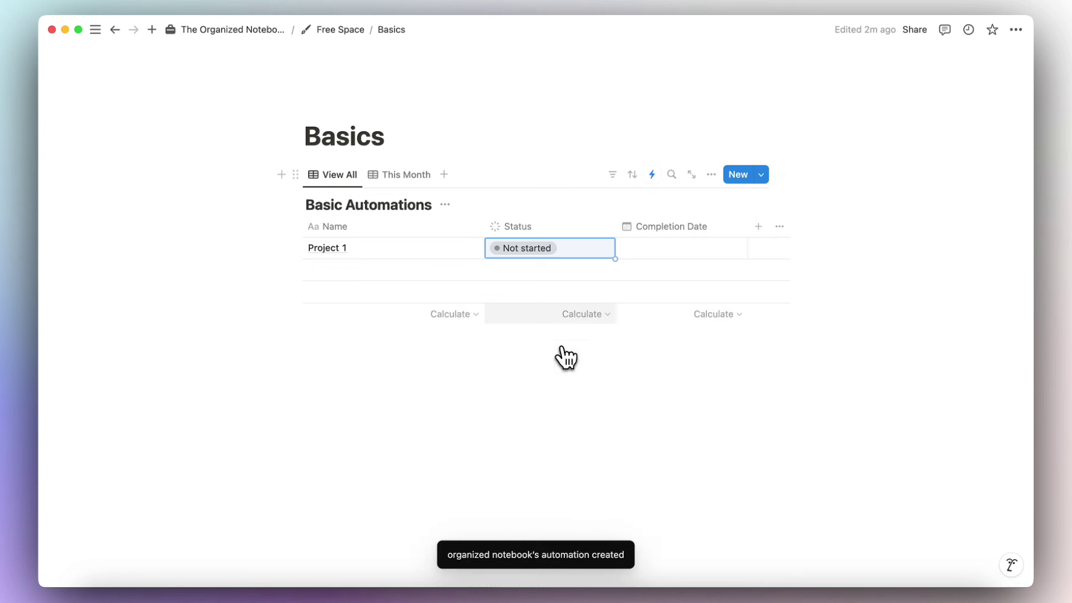
click(565, 251)
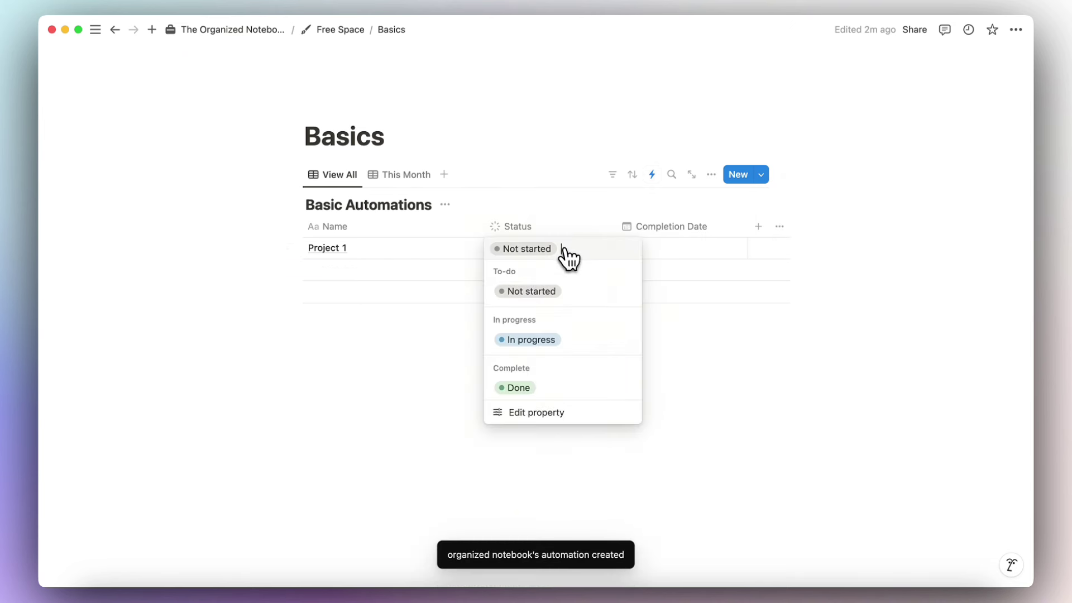
click(553, 391)
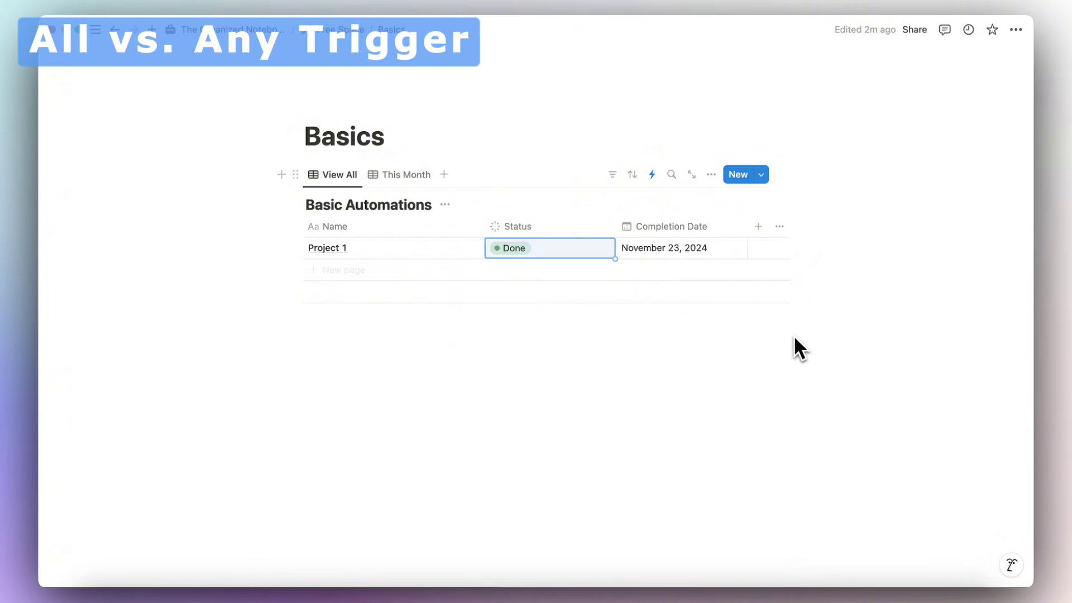
click(652, 174)
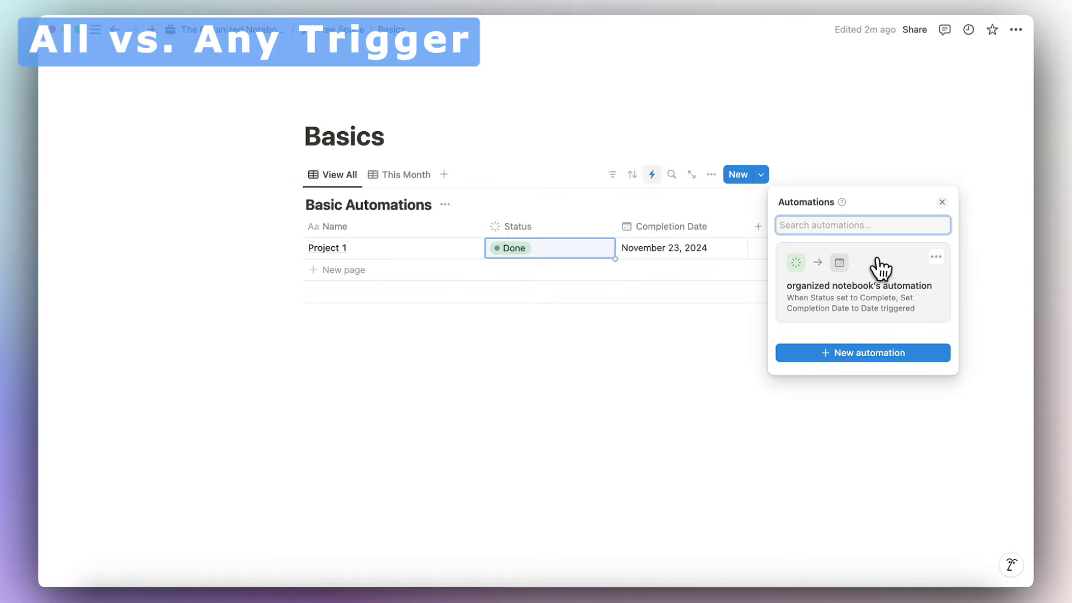
click(936, 258)
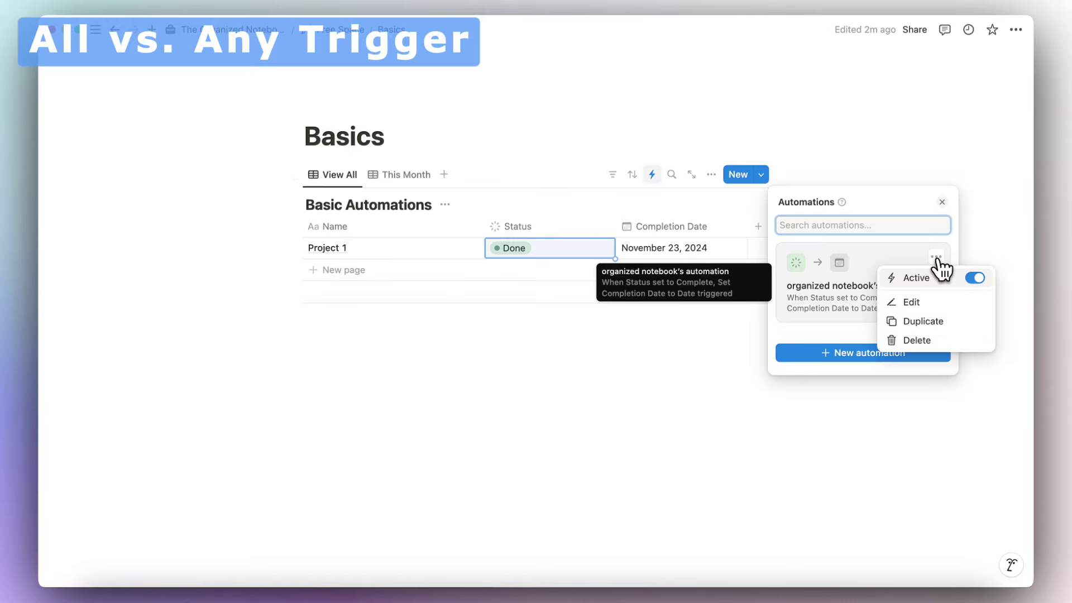
click(946, 306)
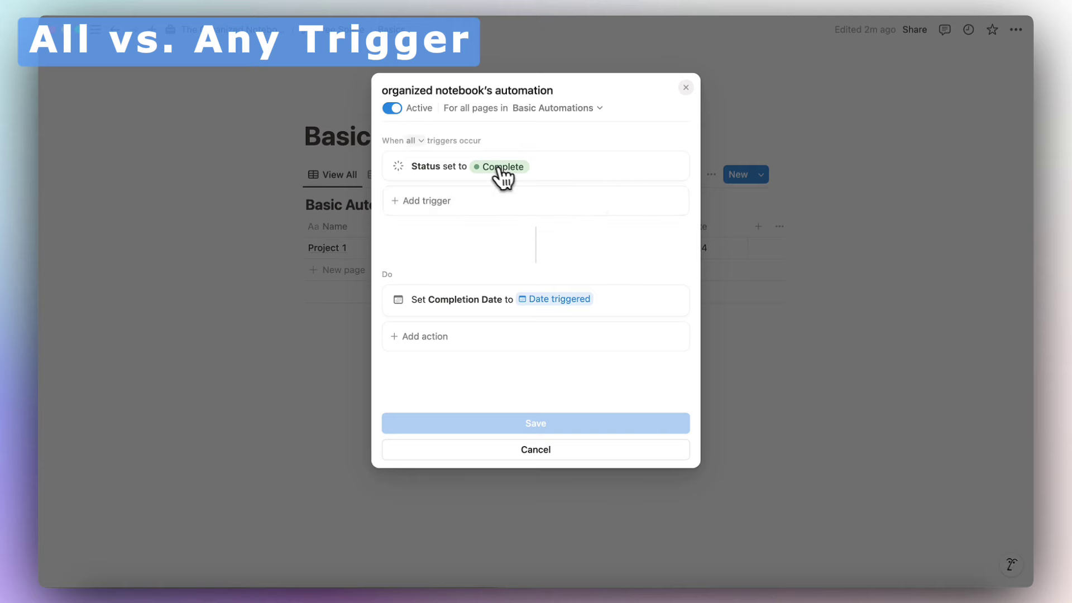
click(417, 141)
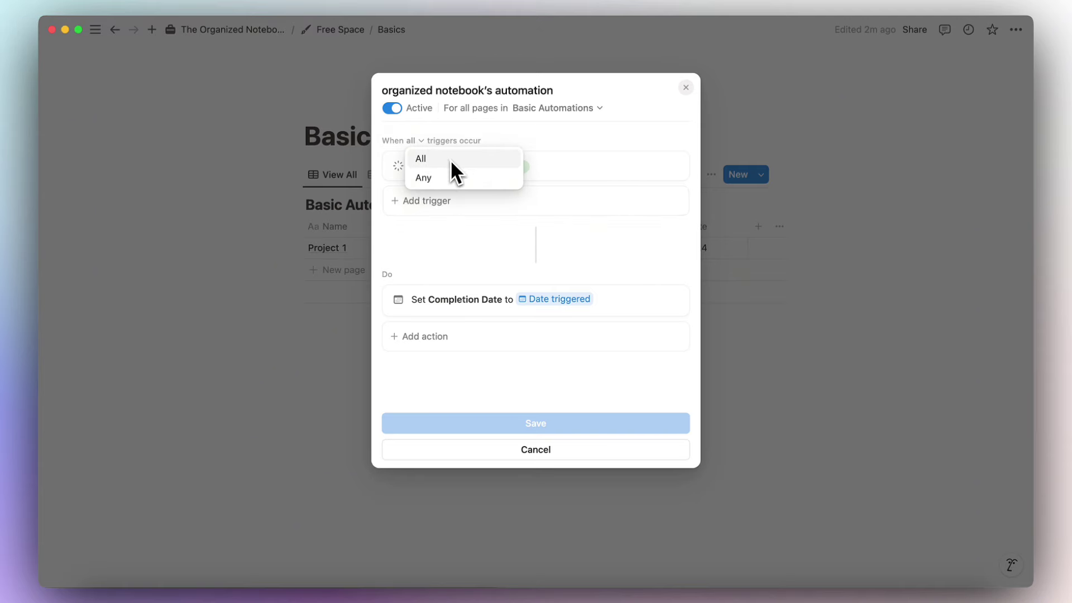
click(447, 130)
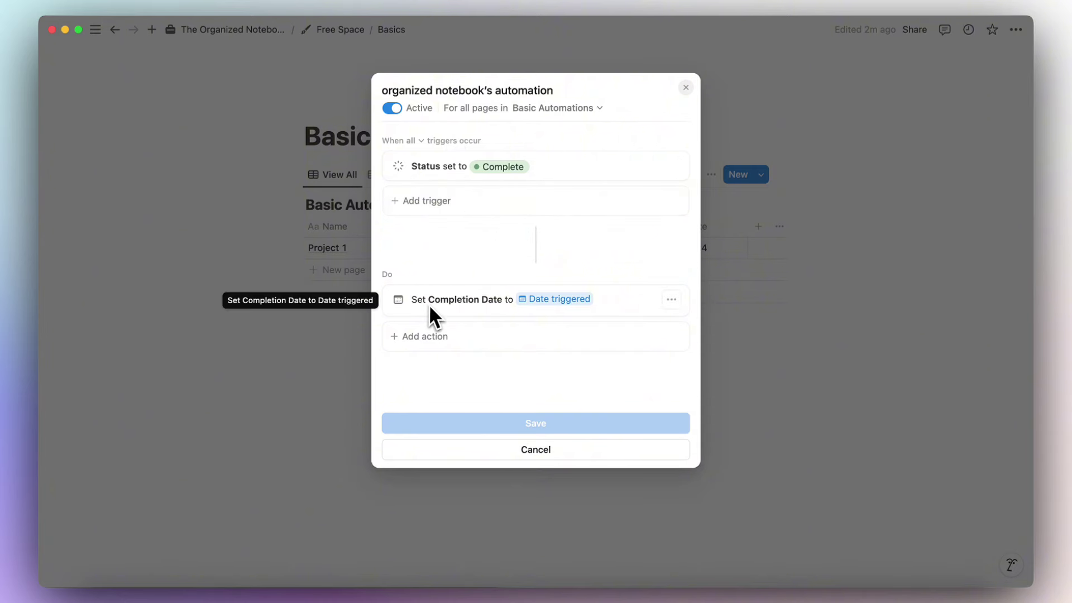
click(349, 341)
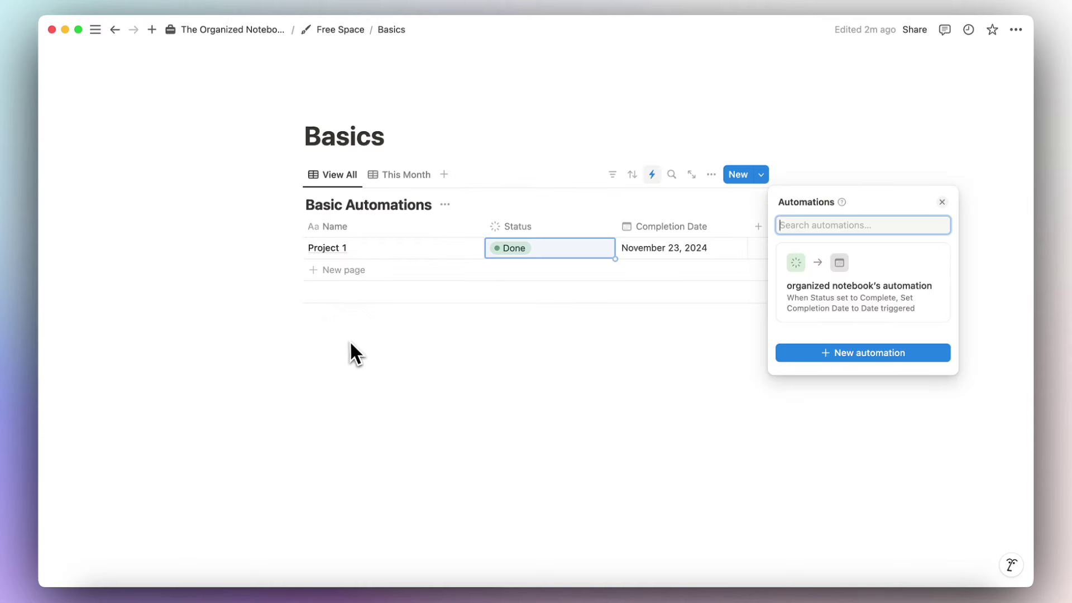
click(487, 306)
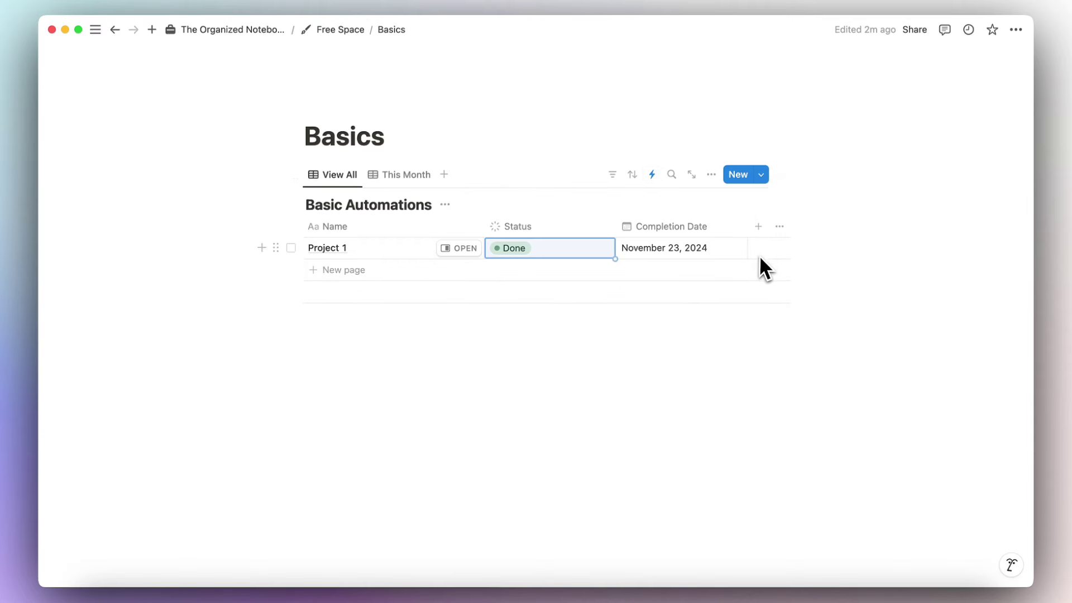
click(547, 251)
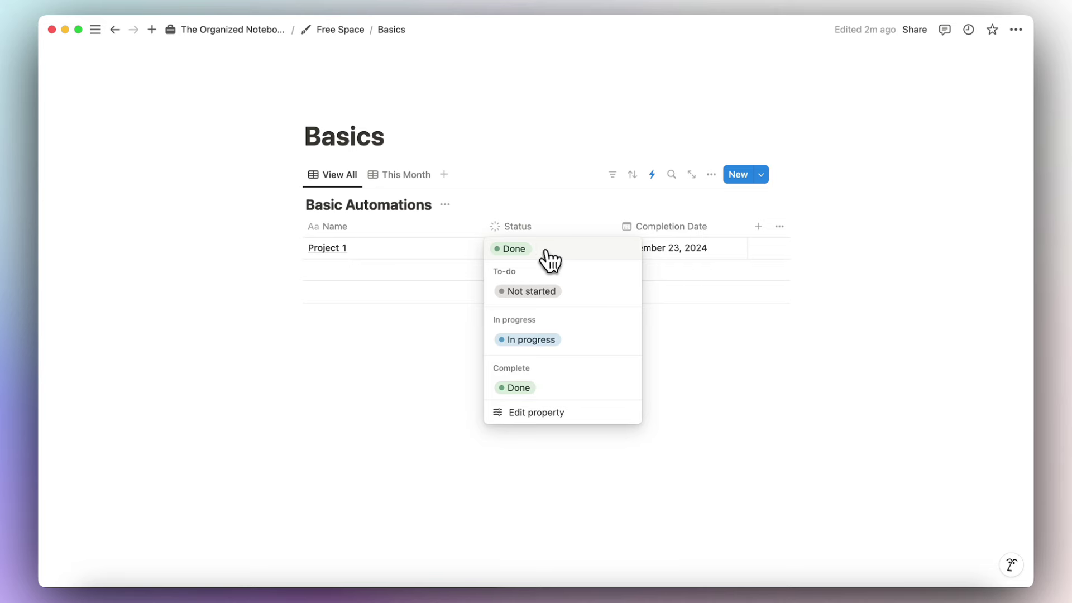
key(Escape)
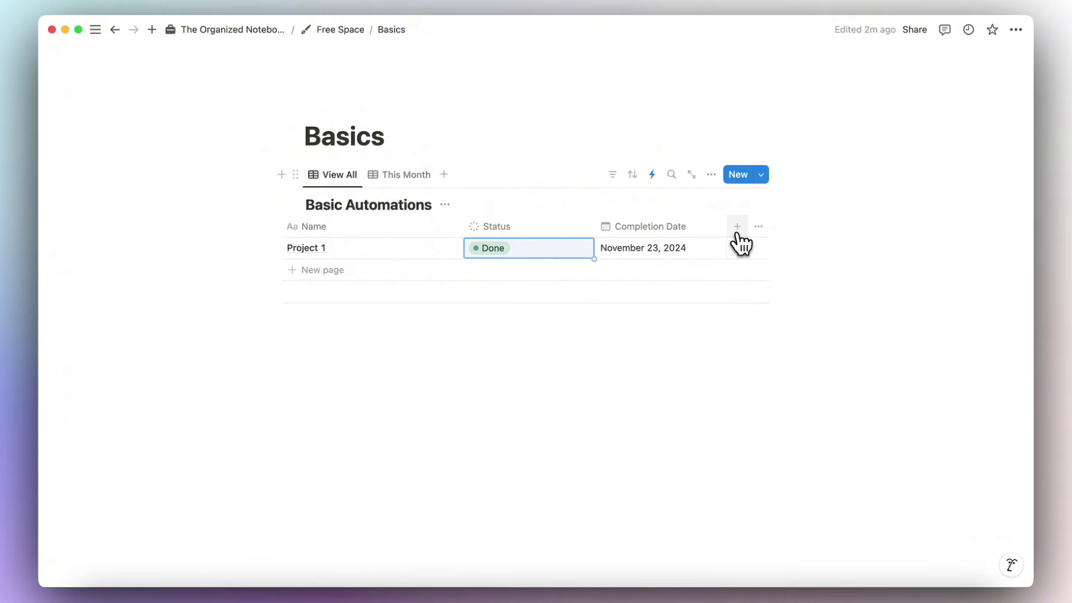
Add a Select property named 'Type' to the table.
click(738, 228)
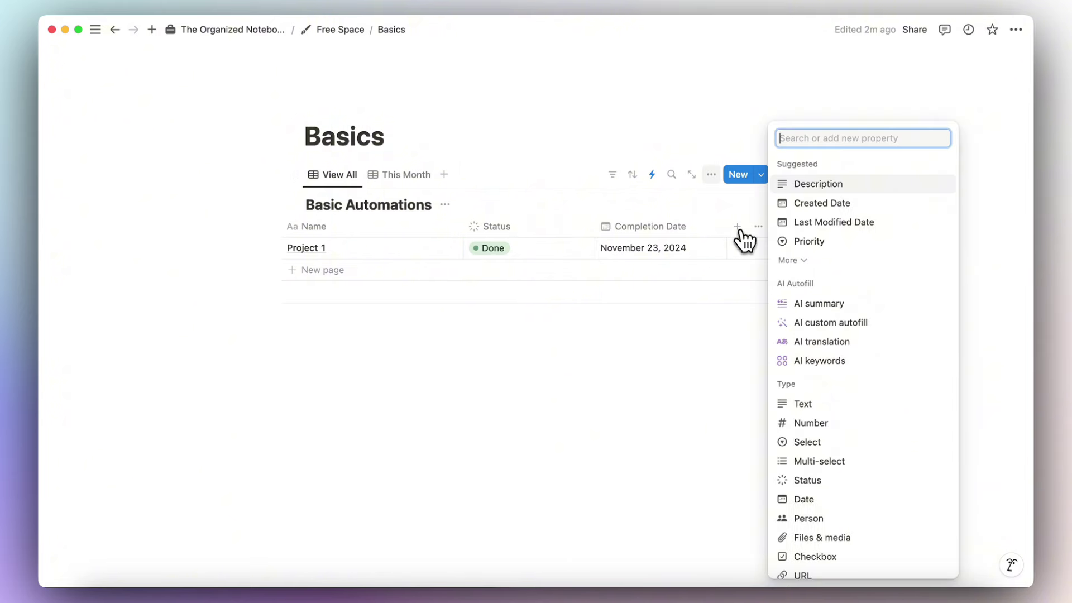
text(s)
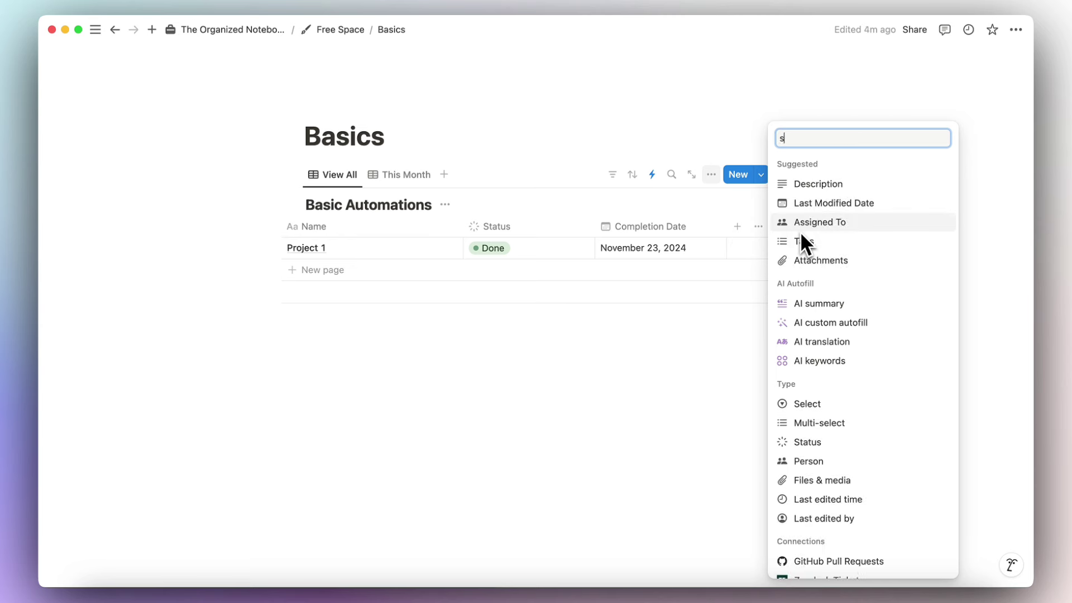
text(elect)
click(810, 249)
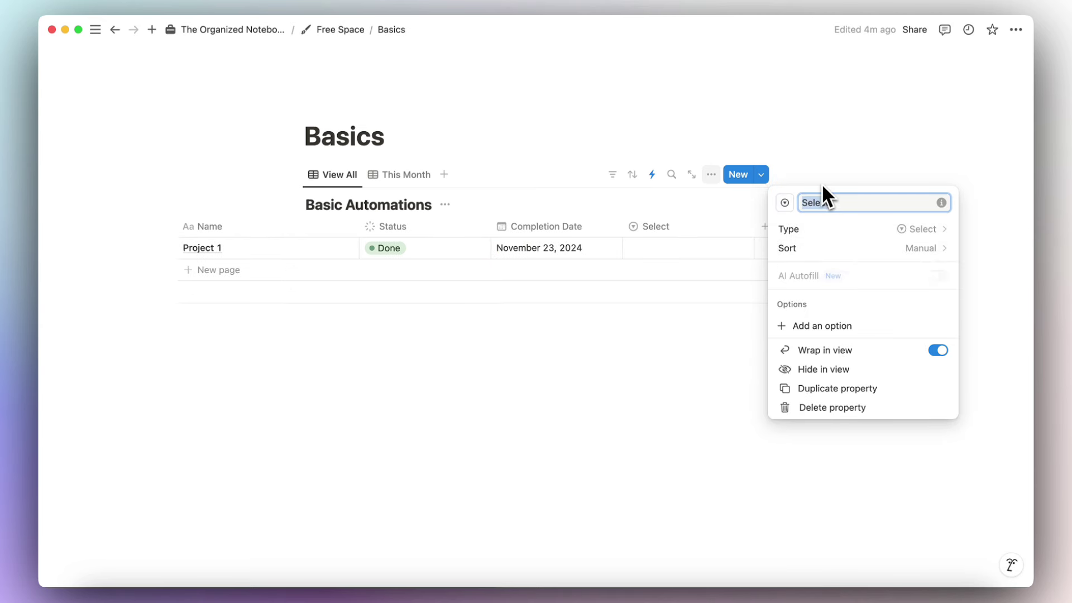
text(Type)
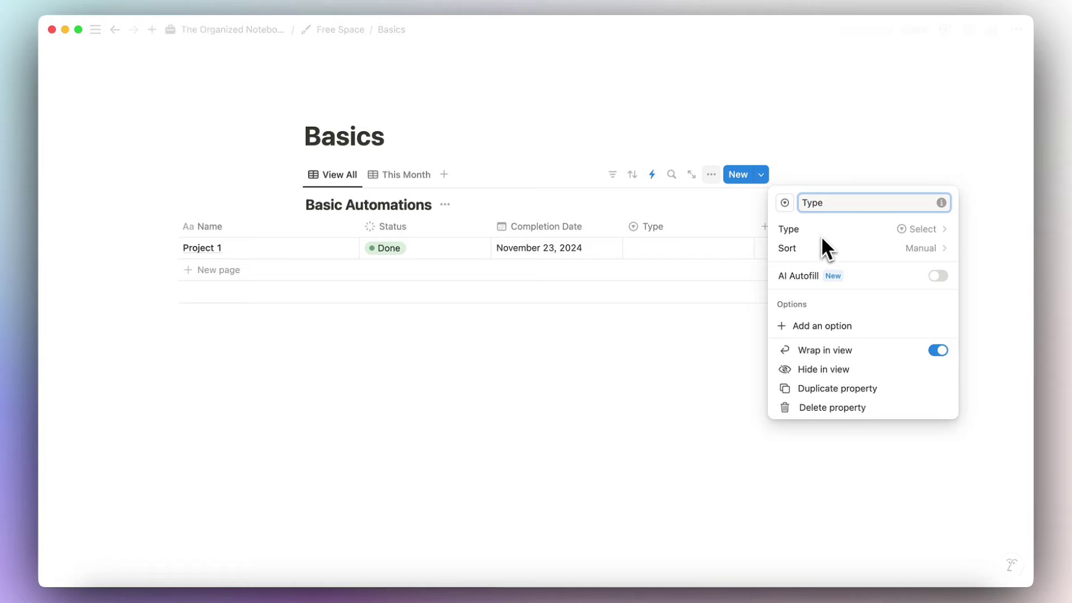
click(706, 246)
Tag Project 1 with a new 'Marketing' type and set its status to In progress.
click(680, 249)
text(Marketing)
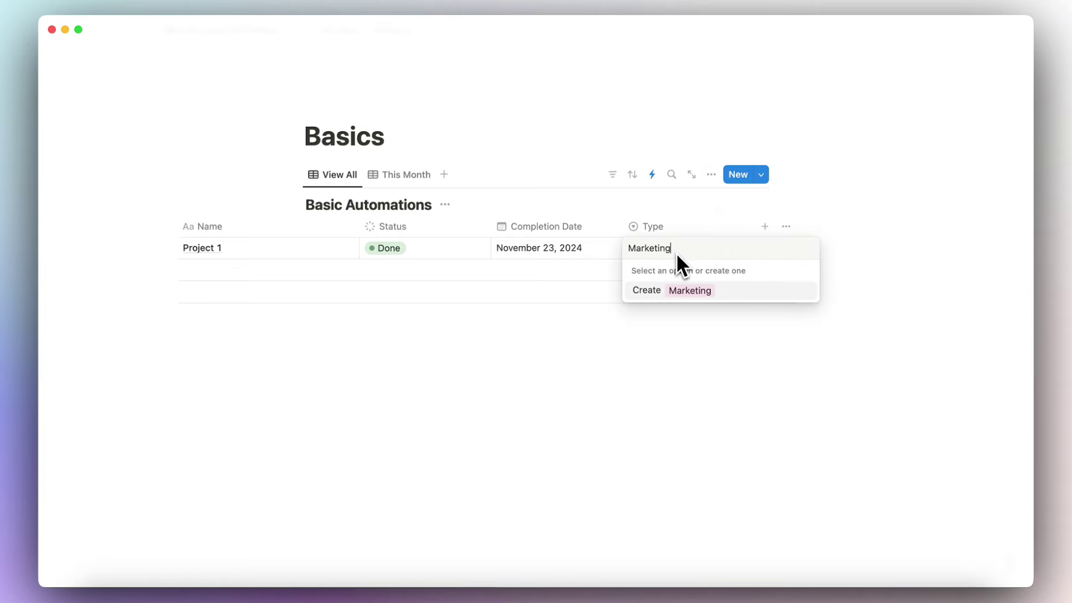
key(Return)
click(534, 252)
click(535, 332)
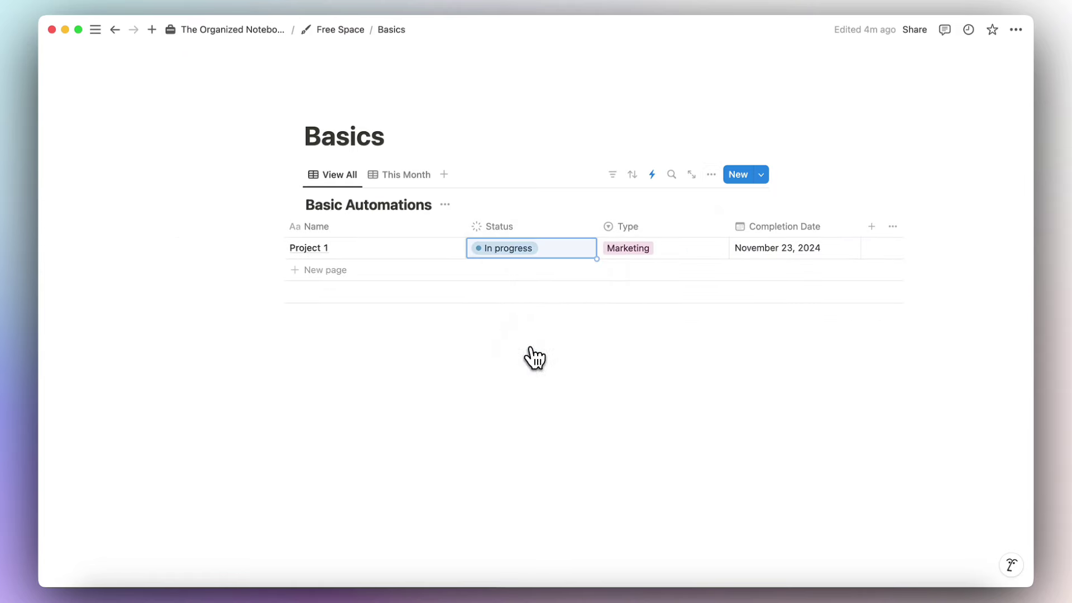
Add a Person property and clear Project 1's Completion Date.
scroll(665, 254, right, 5)
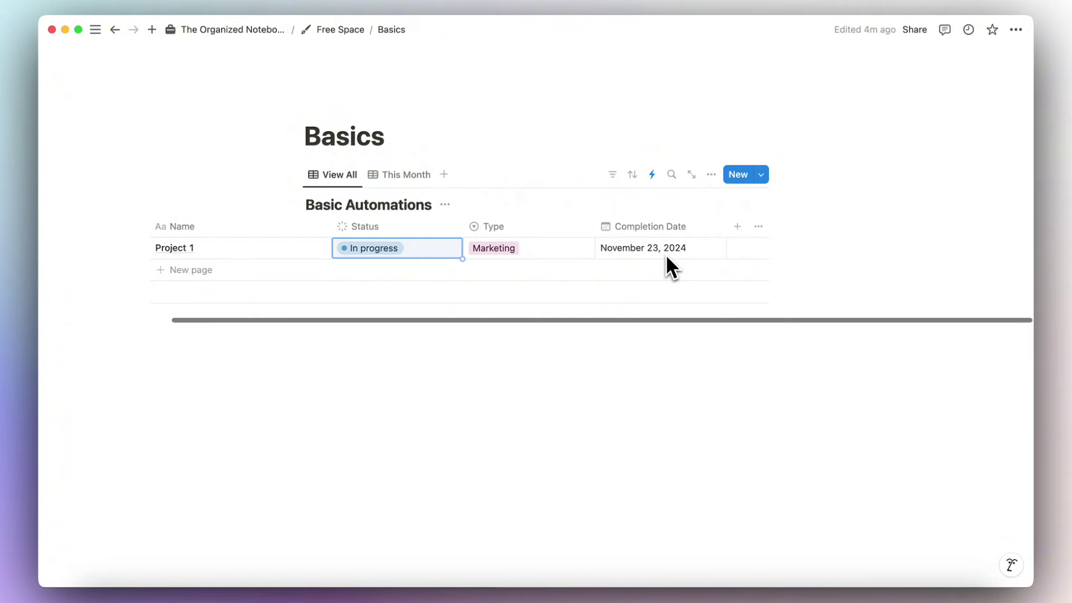
click(738, 229)
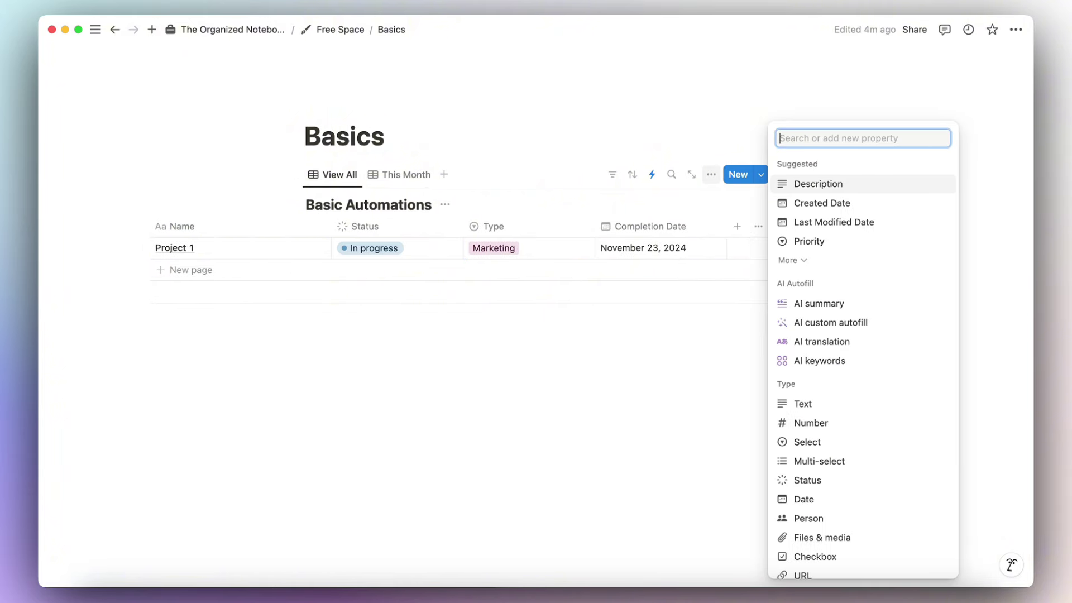
text(person)
click(785, 256)
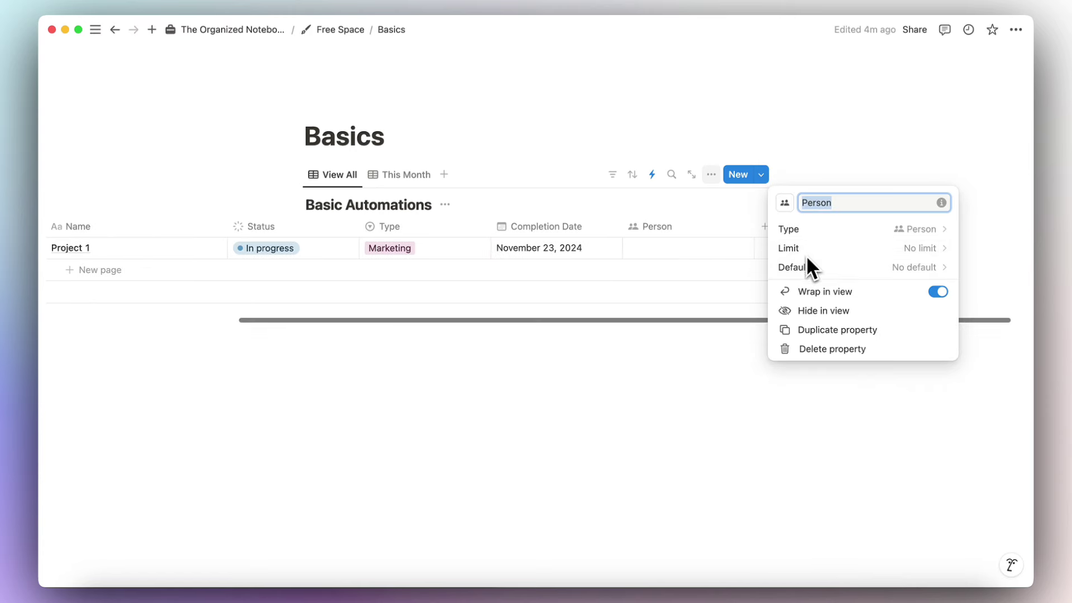
click(669, 374)
scroll(670, 263, left, 5)
click(695, 249)
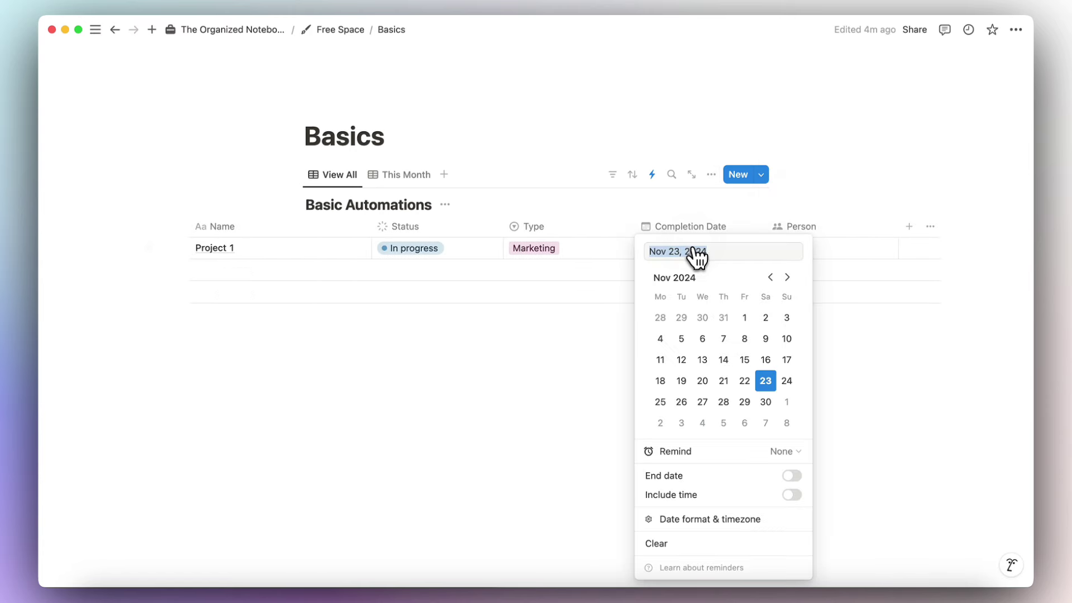
click(754, 544)
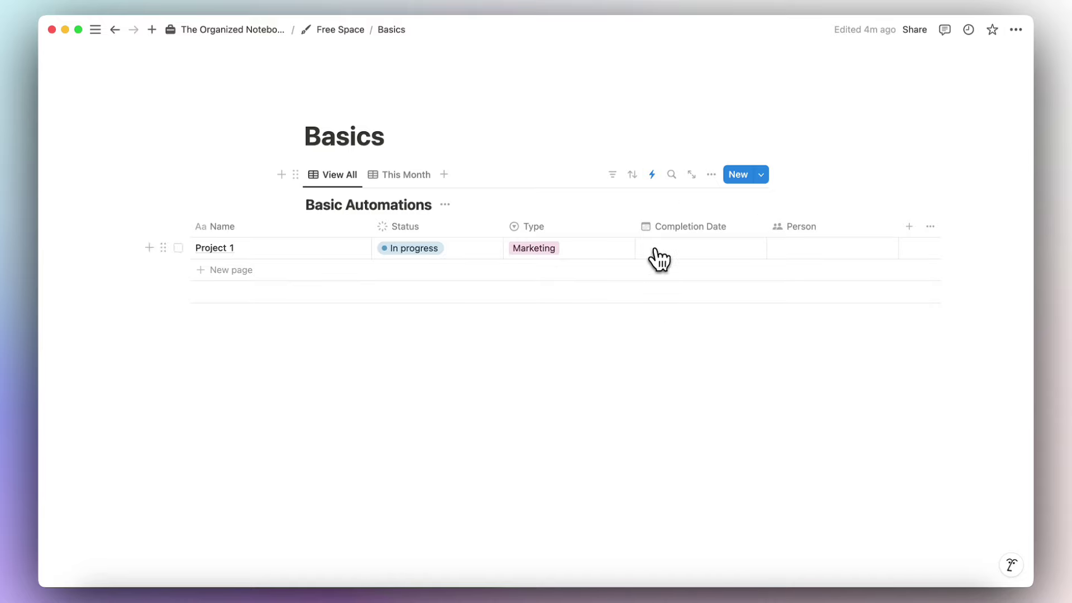
click(652, 174)
Start a new automation triggered when Status is In progress and Type is Marketing.
click(831, 355)
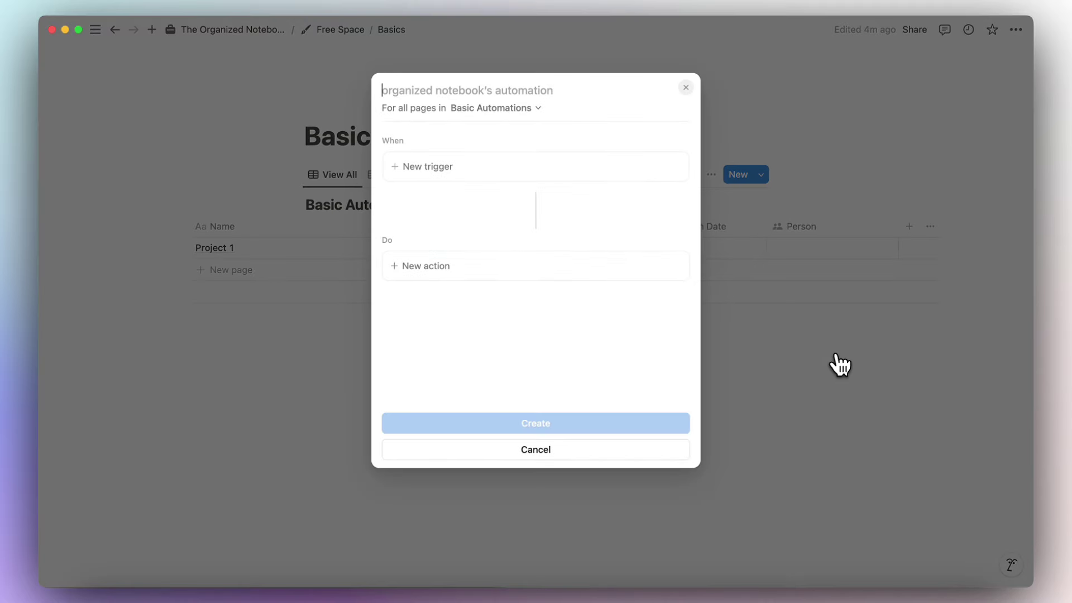
click(574, 167)
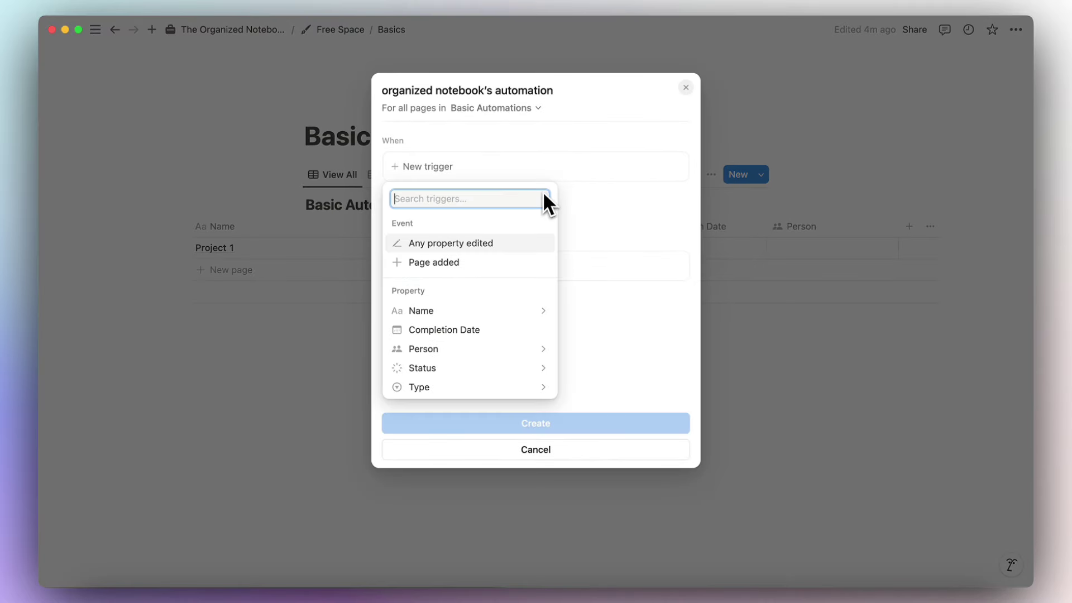
click(524, 368)
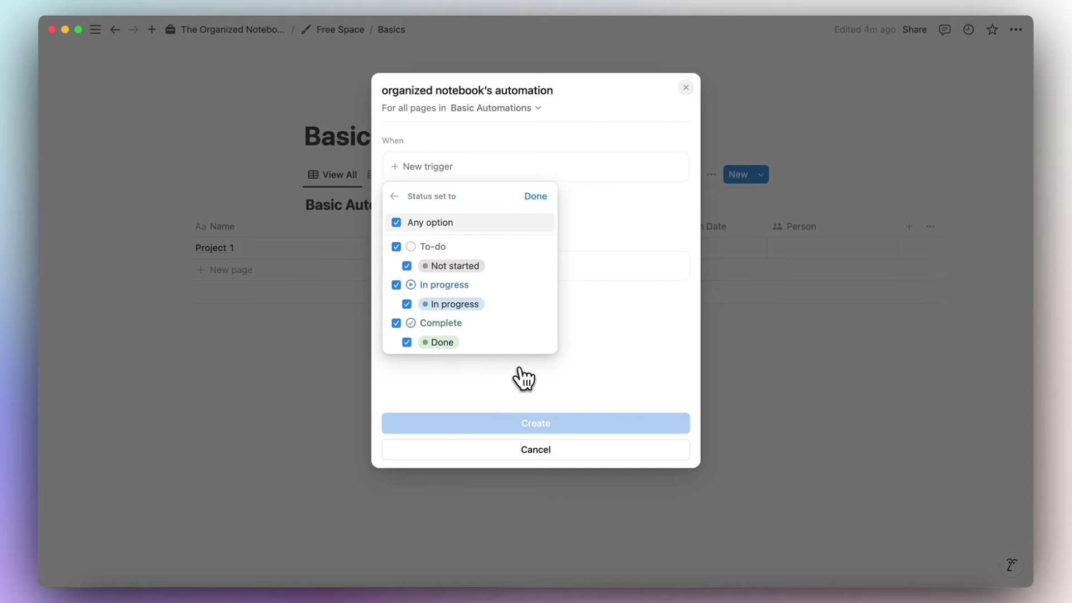
click(406, 266)
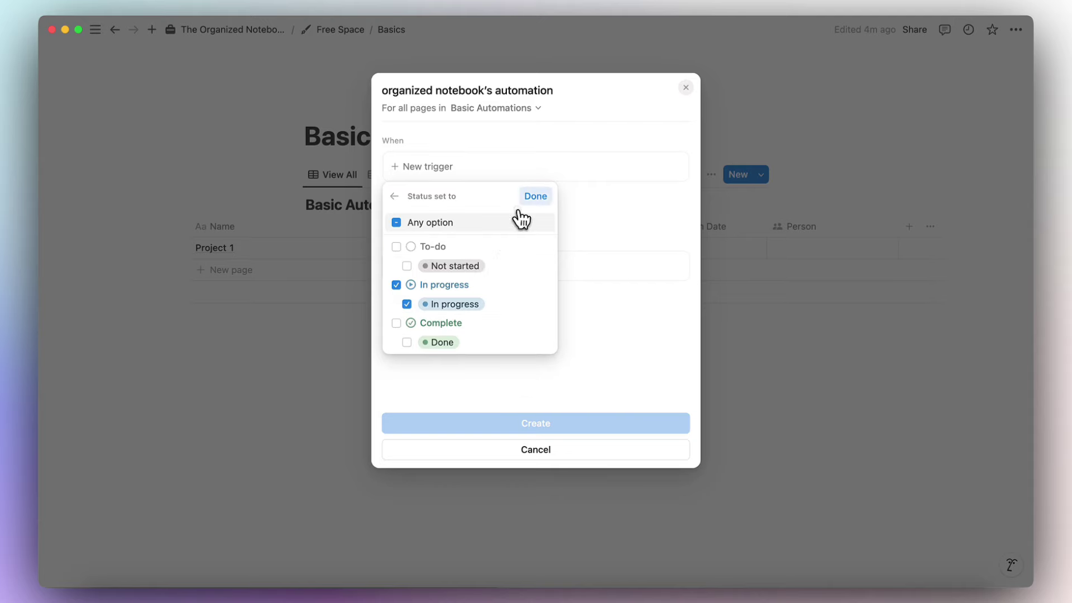
click(534, 197)
click(440, 207)
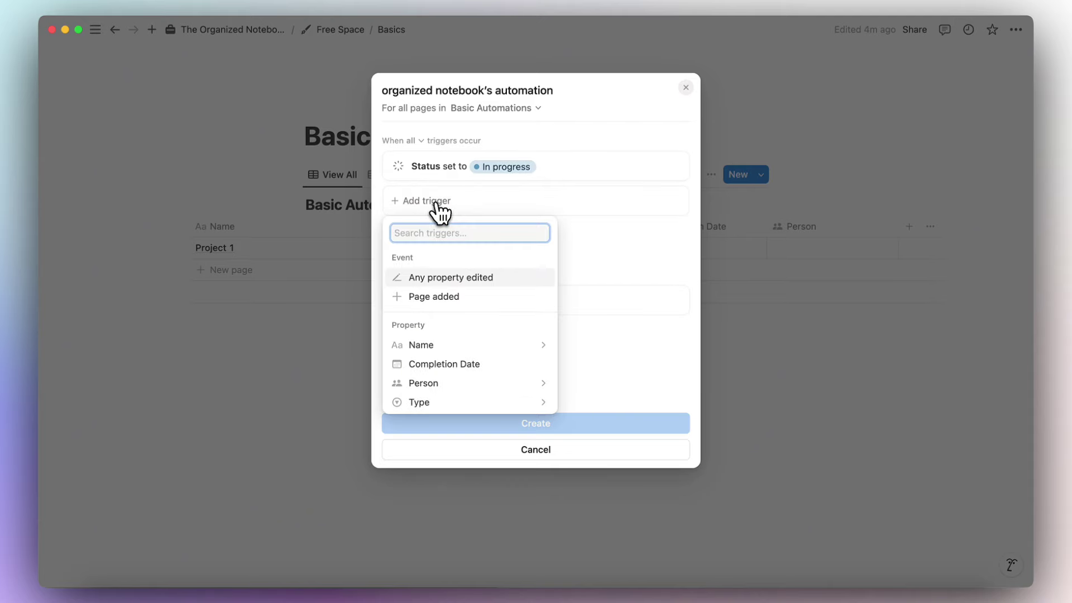
click(464, 402)
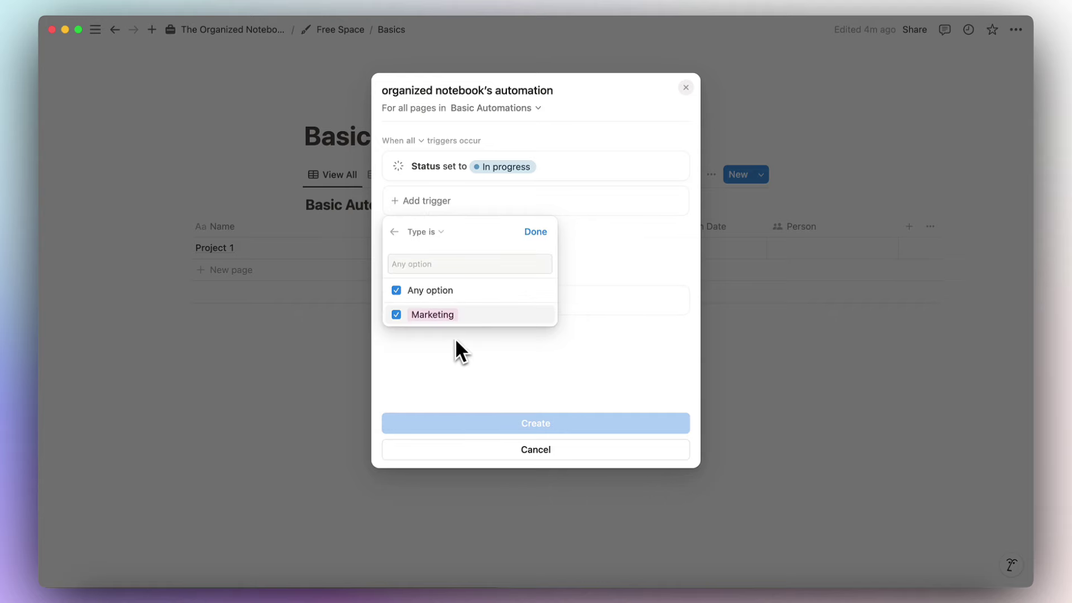
click(441, 289)
click(396, 315)
click(536, 239)
Add an action setting Person to the chosen workspace member and create the automation.
click(507, 337)
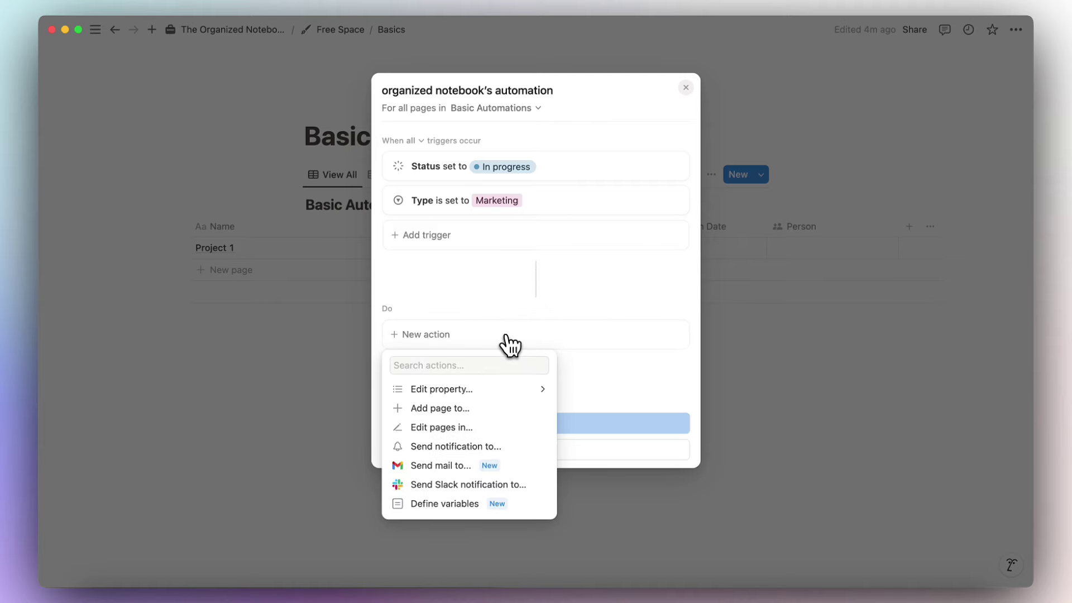
click(511, 392)
click(511, 448)
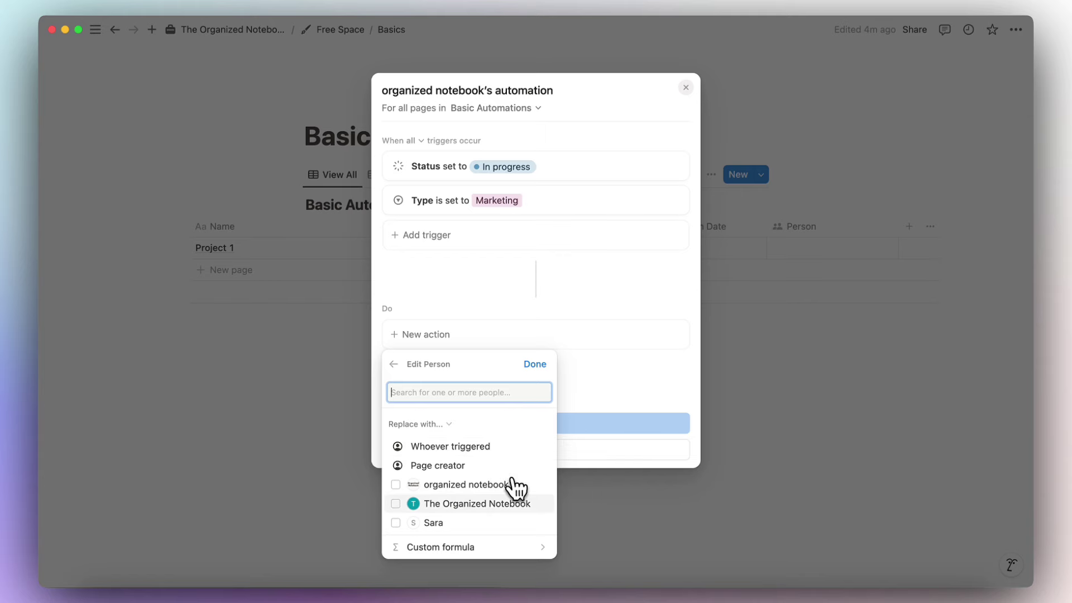
click(490, 485)
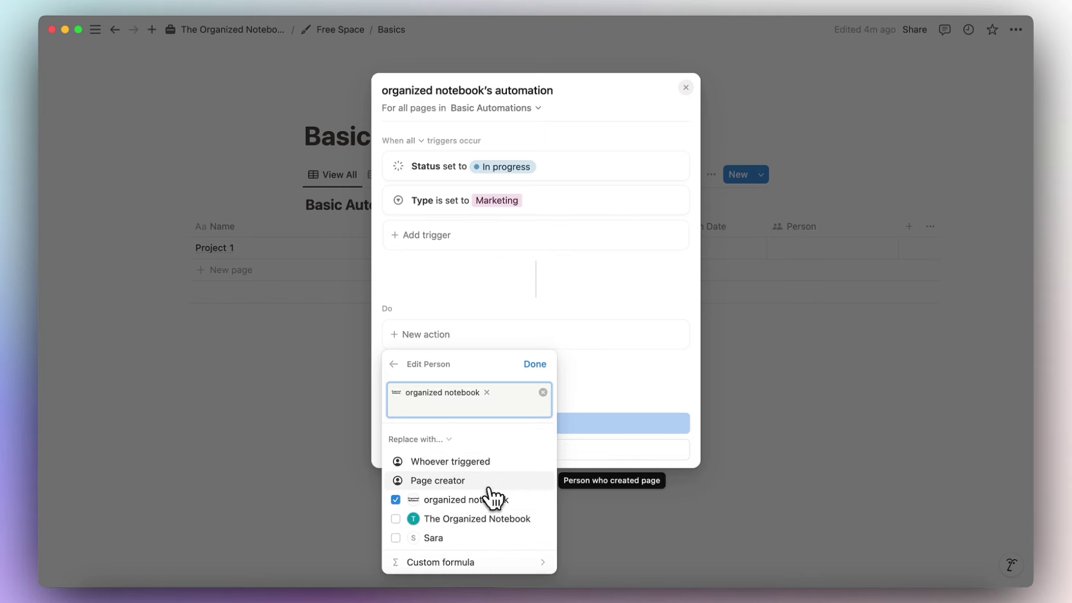
click(533, 364)
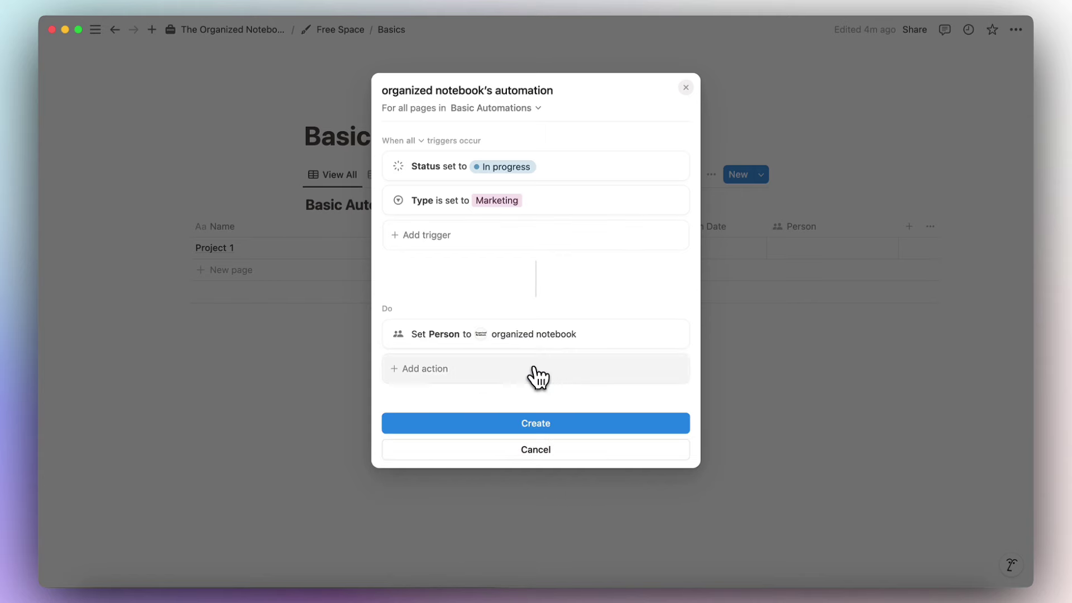
click(541, 427)
click(553, 410)
scroll(531, 288, left, 4)
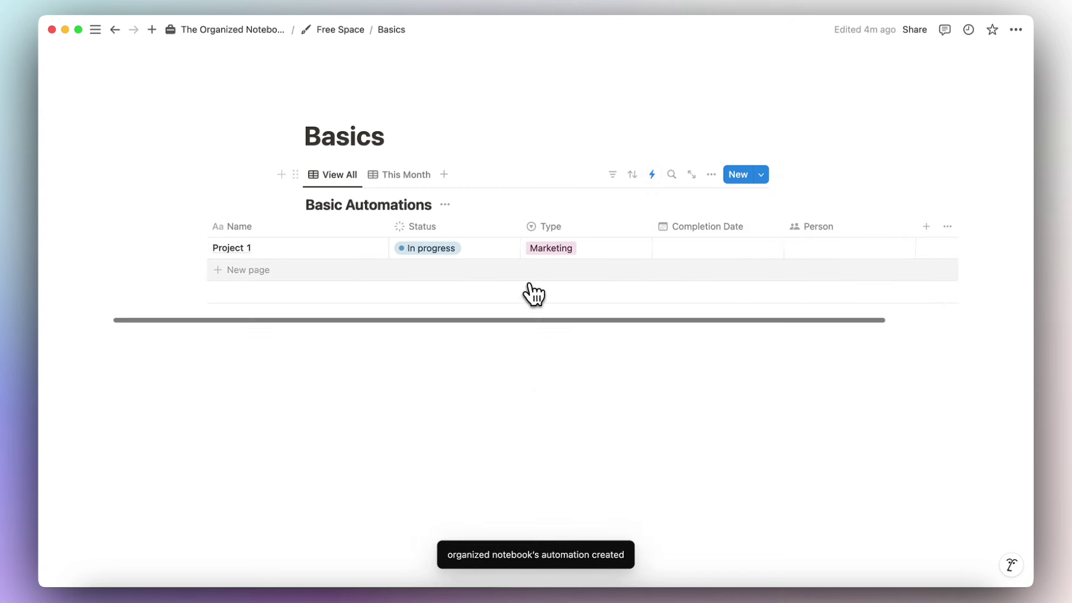
Reset Project 1 to Not started and remove its Marketing type.
click(531, 254)
click(536, 288)
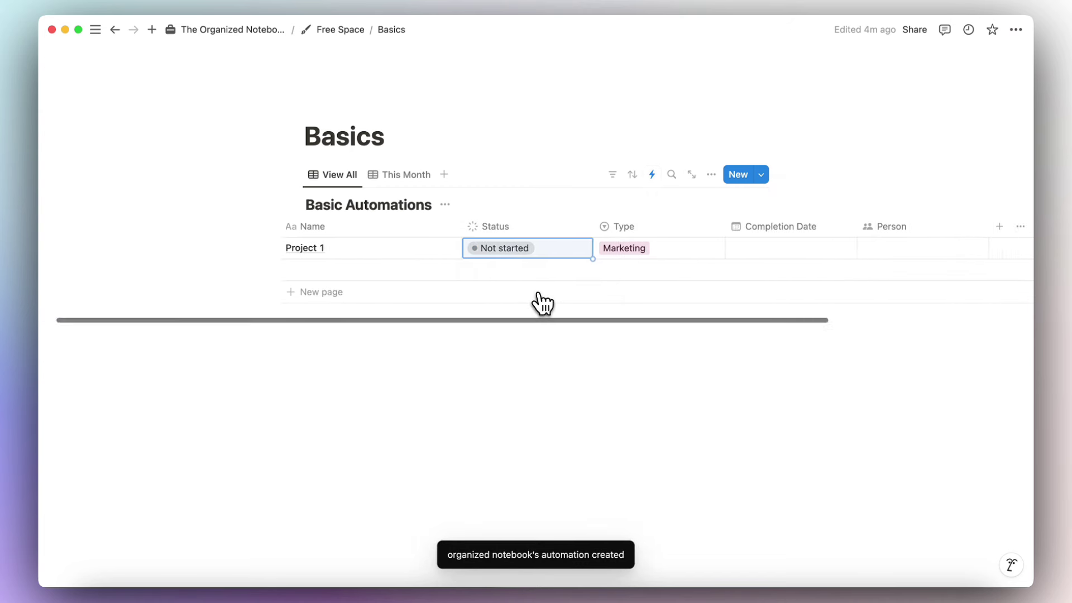
scroll(541, 289, right, 5)
click(535, 253)
key(BackSpace)
key(Escape)
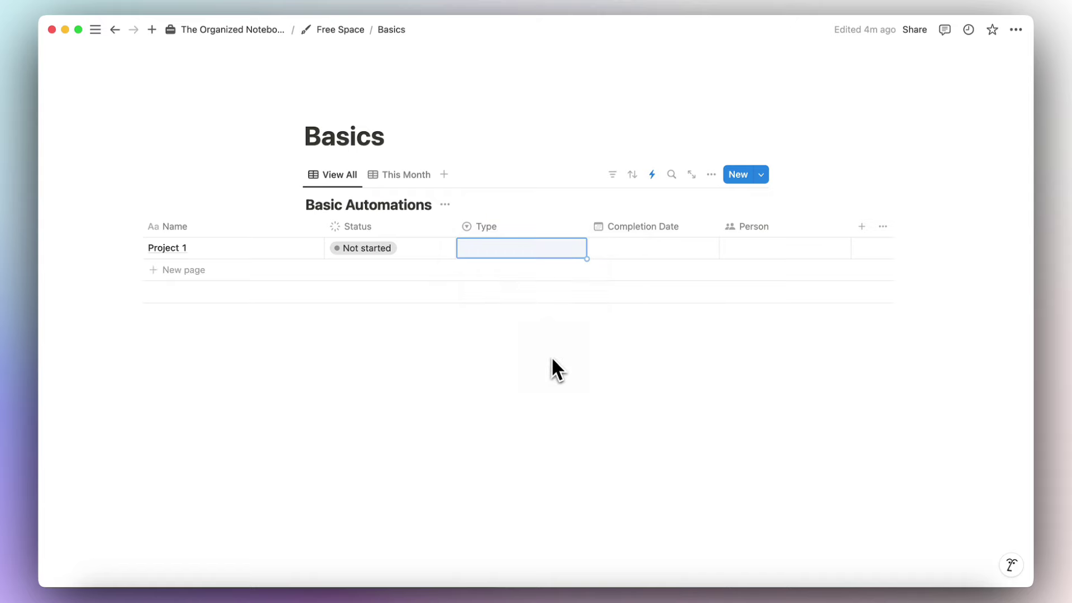
scroll(469, 272, left, 4)
scroll(467, 270, right, 5)
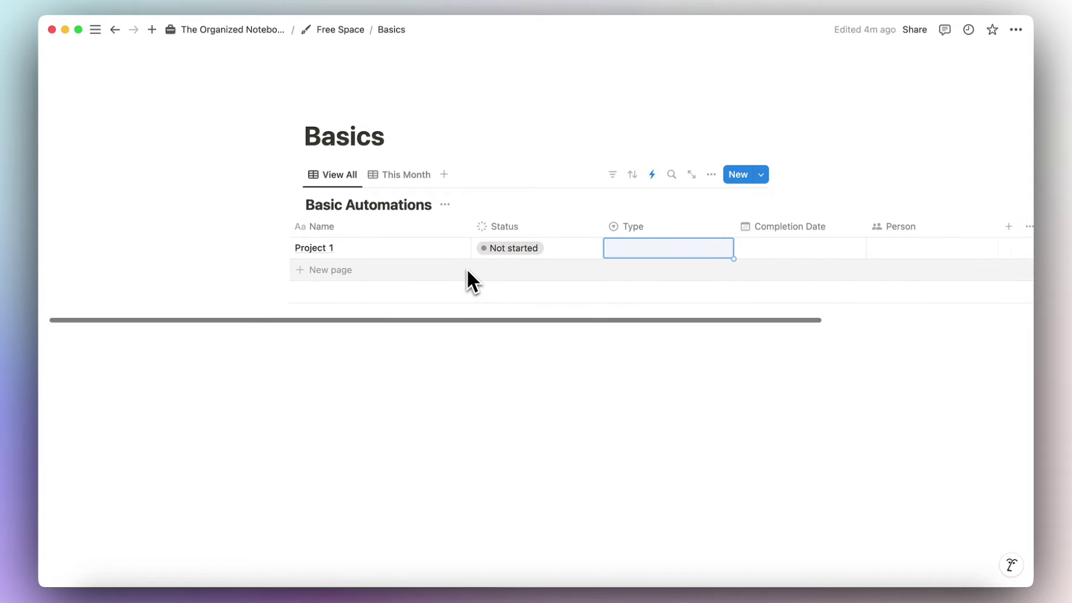
Set Project 1 back to In progress with type Marketing, then view the automations.
click(350, 254)
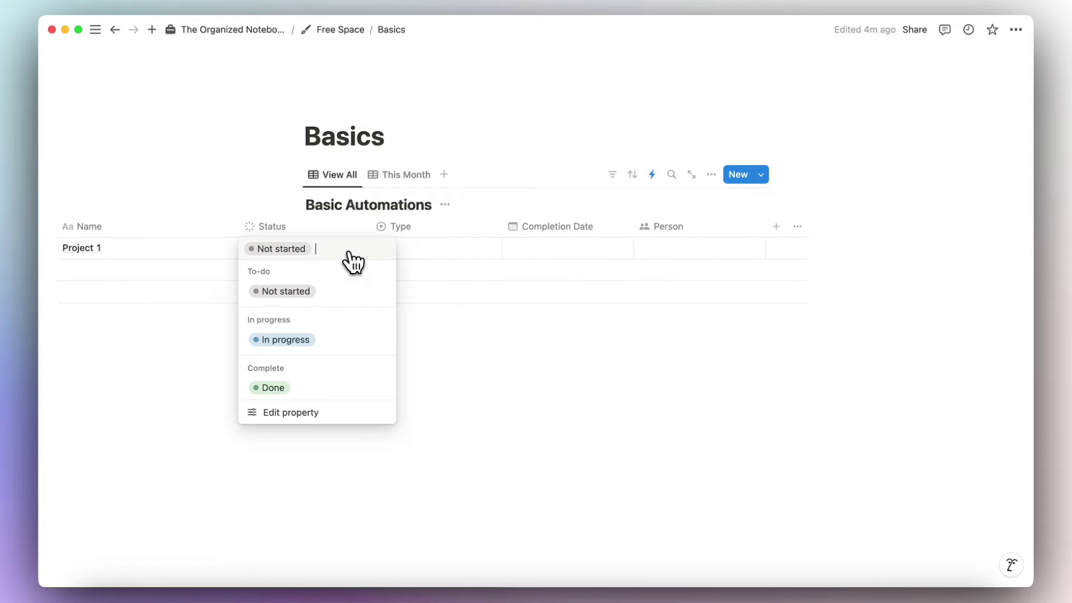
click(343, 338)
click(423, 249)
click(439, 291)
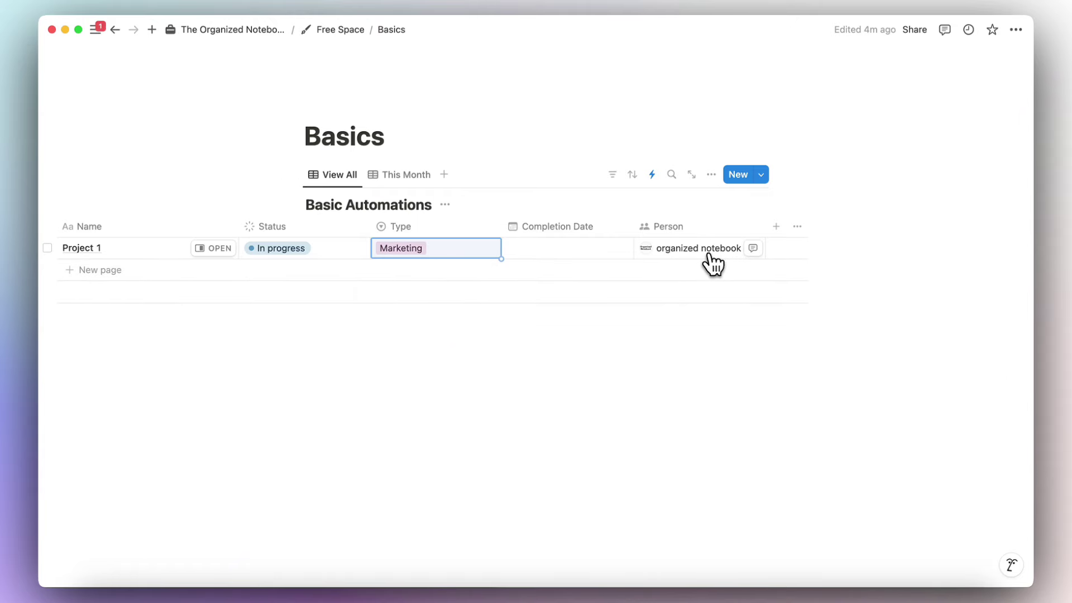
scroll(687, 262, left, 5)
click(653, 175)
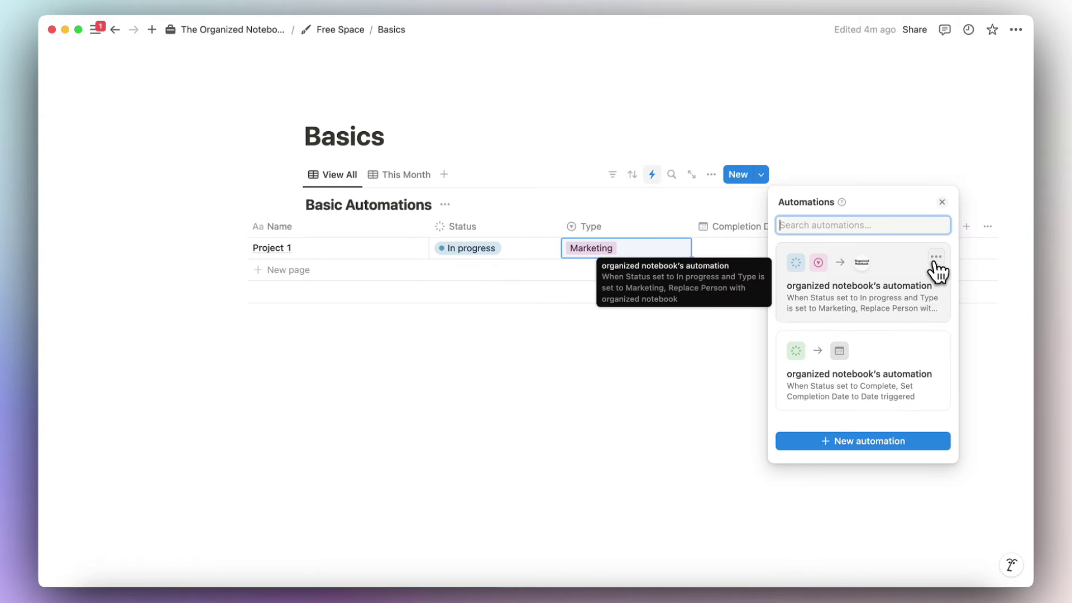
Edit the In progress Marketing automation, keep All triggers required, and begin adding another action.
click(937, 259)
click(943, 303)
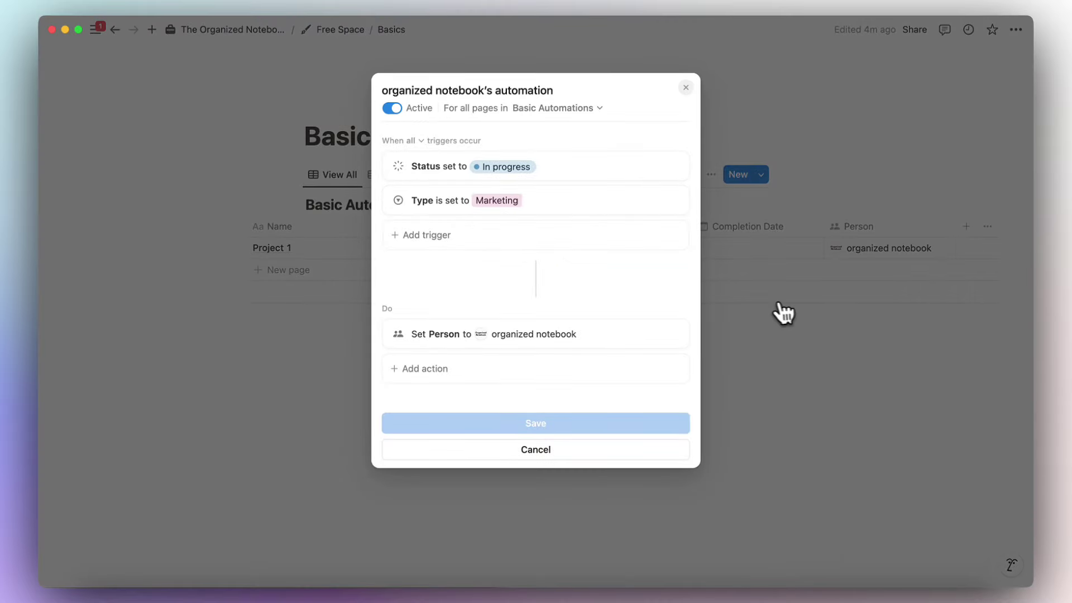
click(413, 140)
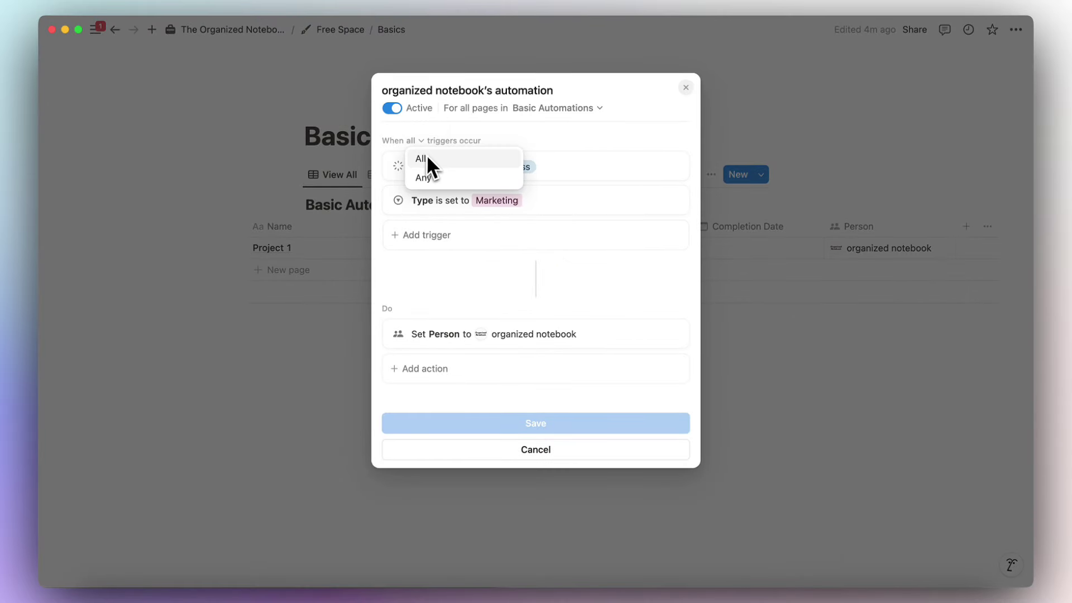
click(445, 275)
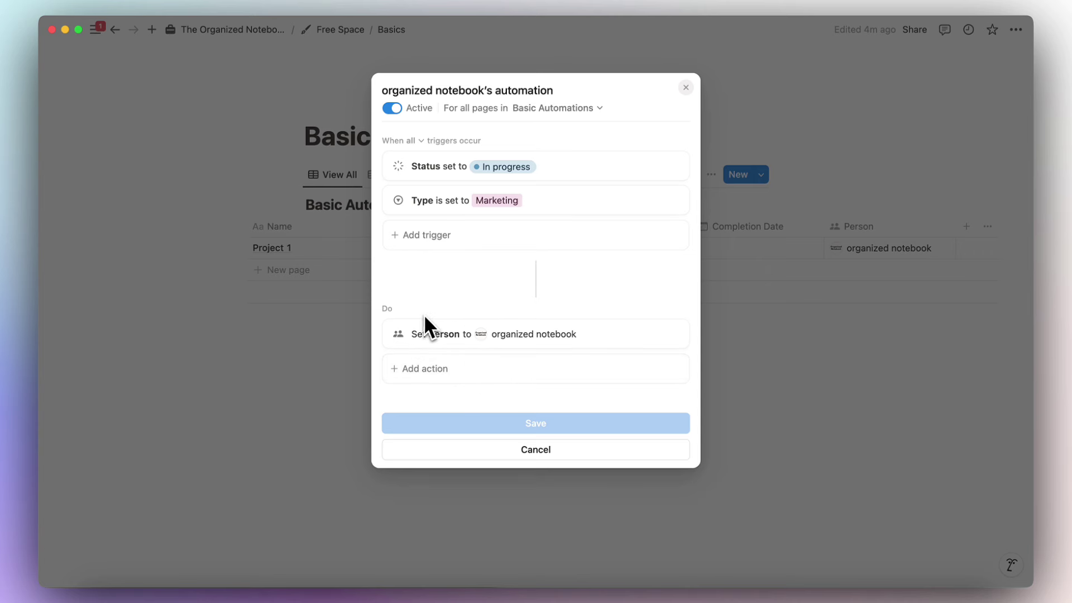
click(502, 380)
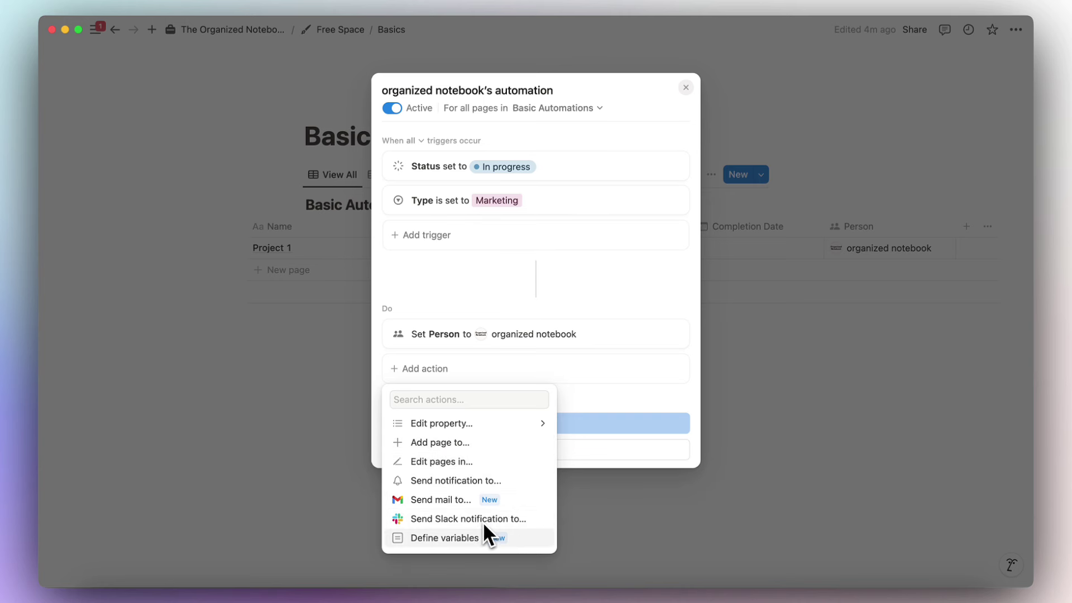
Discard the draft 'Add page to' action without saving and close the Automations list.
click(494, 439)
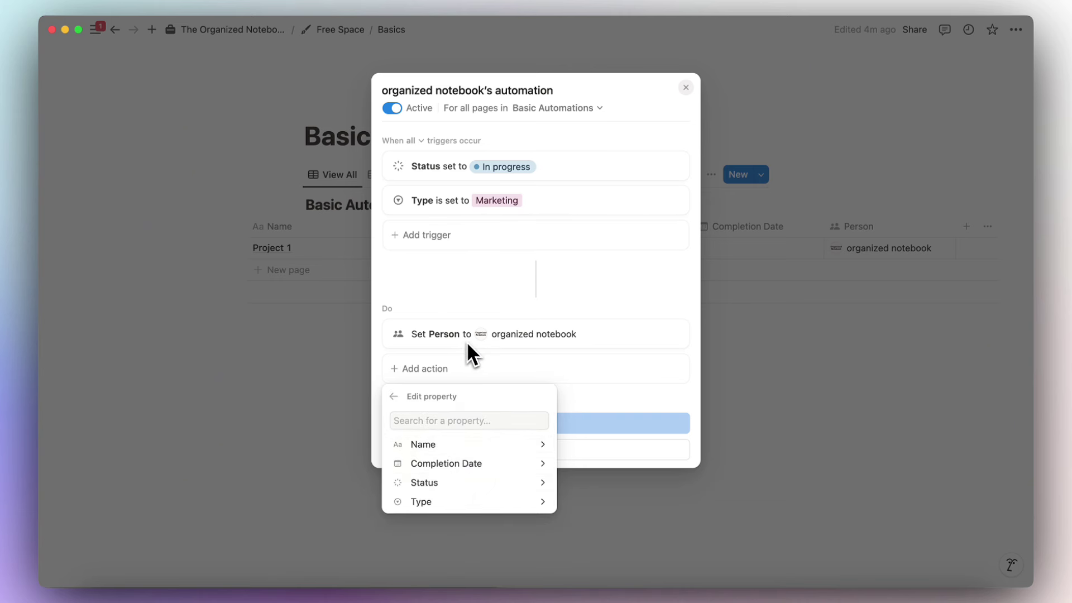
click(394, 397)
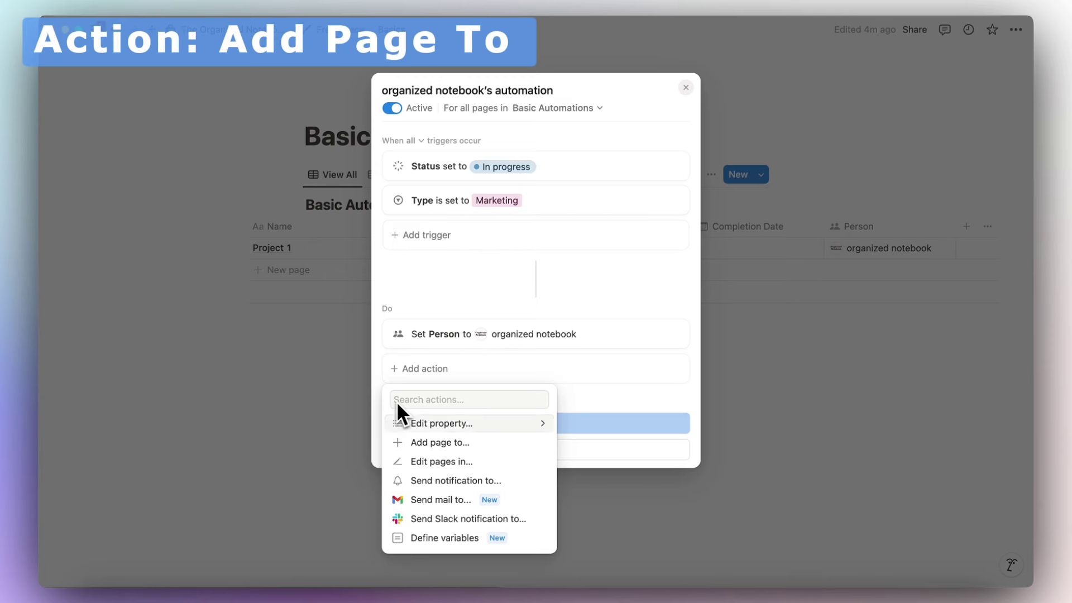
click(475, 452)
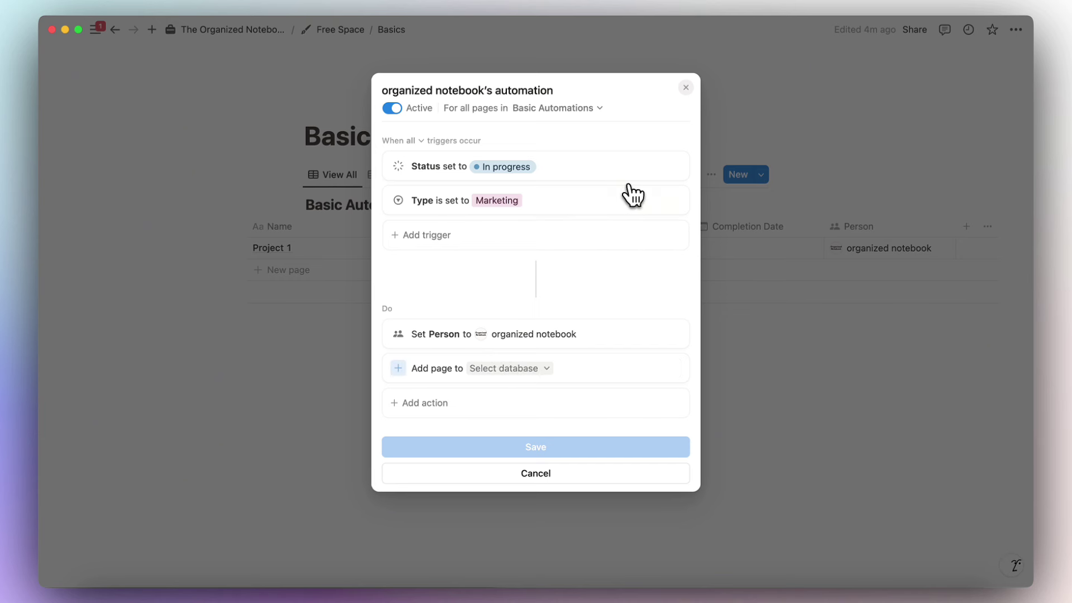
click(716, 100)
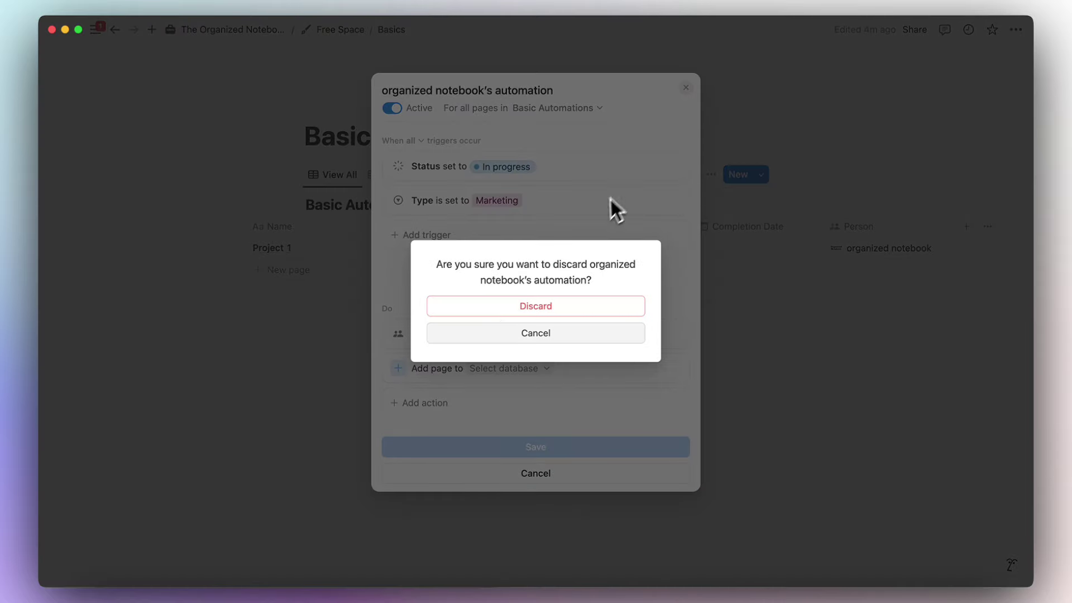
click(509, 310)
click(421, 394)
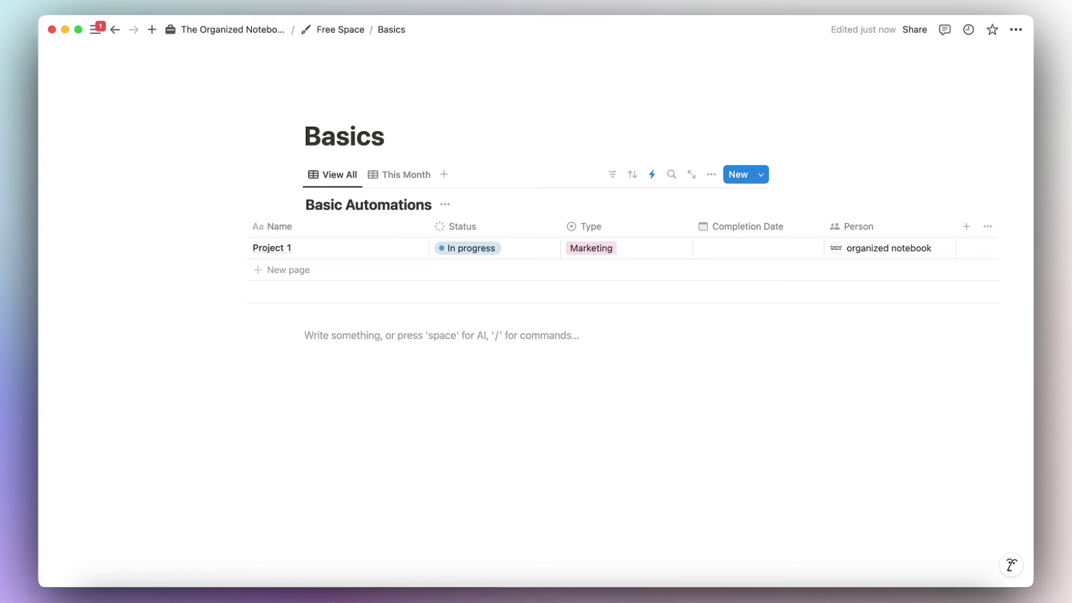
Insert a new empty table database with /table and begin titling it 'Task Database Automations'.
text(/table)
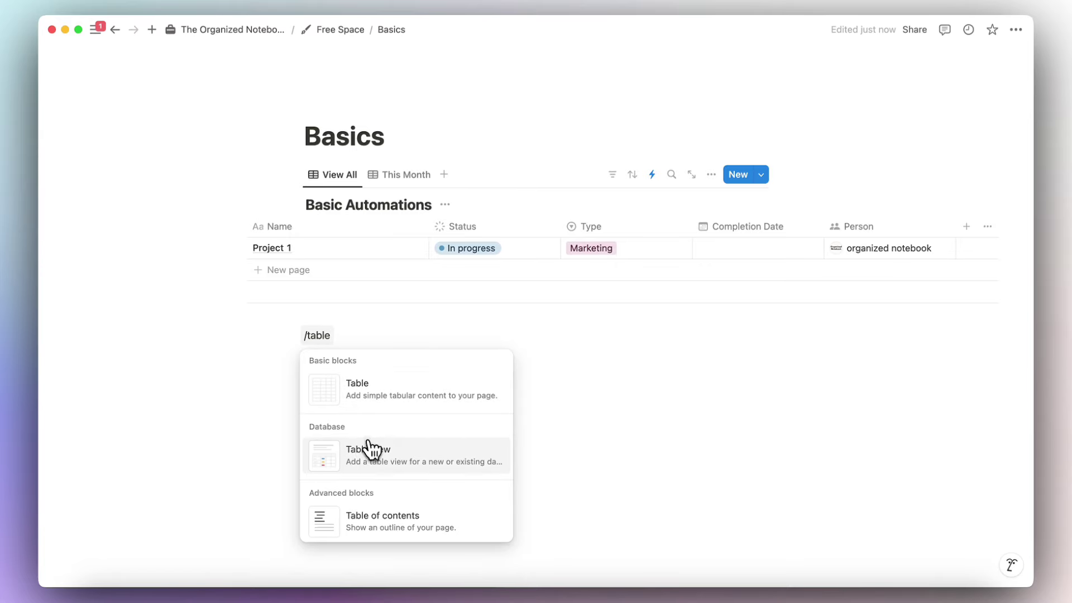
click(369, 449)
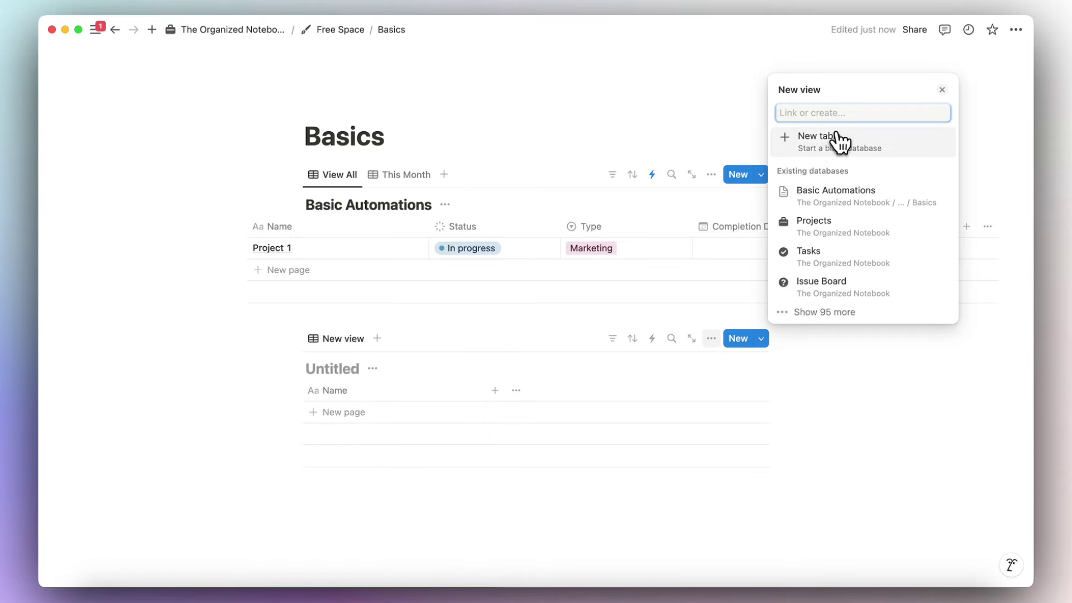
click(837, 140)
click(371, 365)
text(Task)
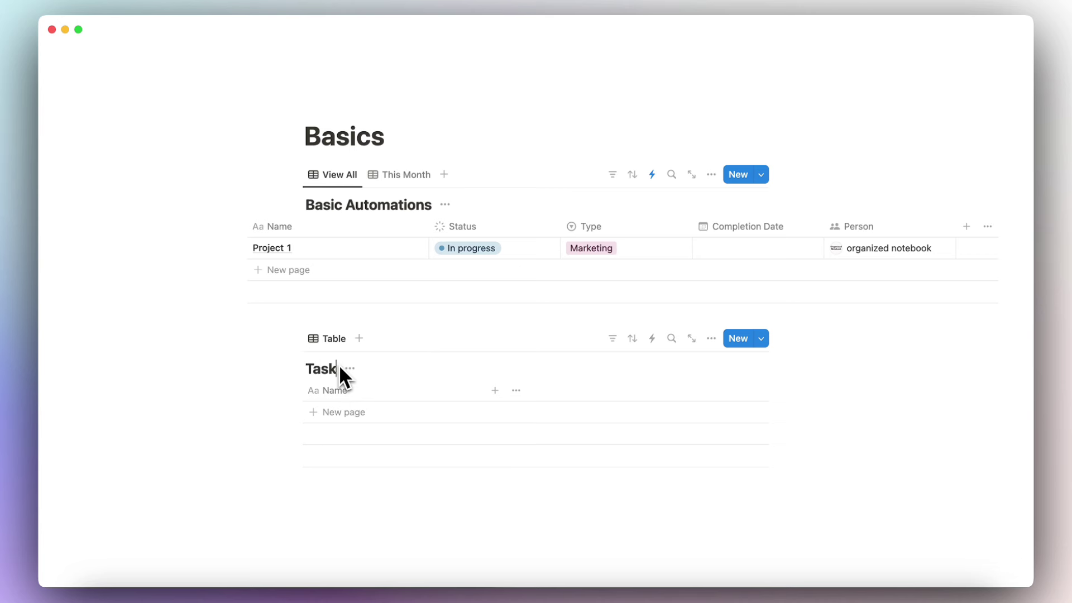
text( Database Automations)
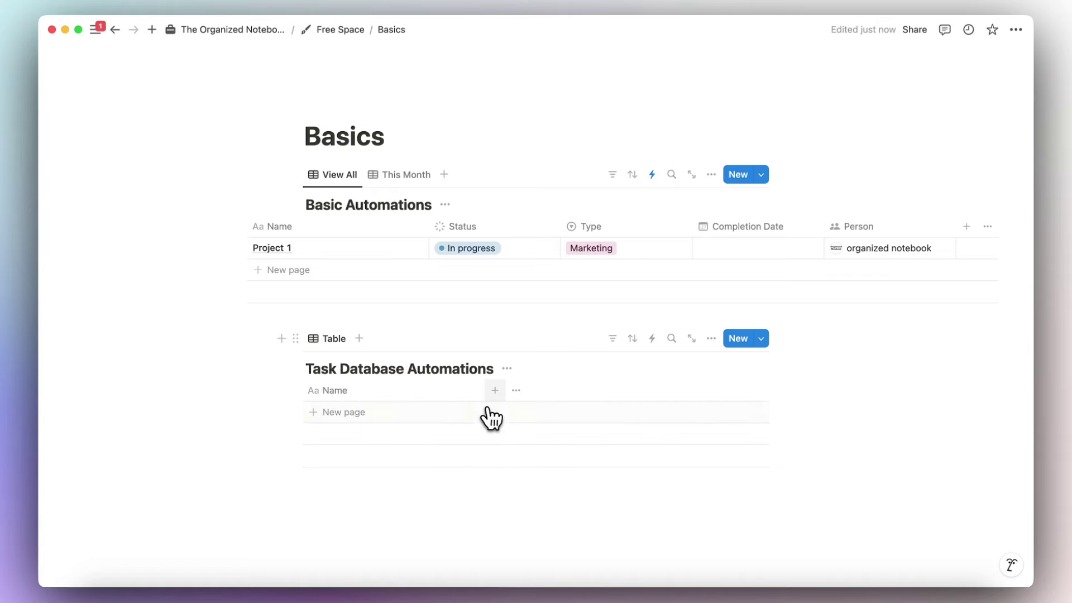
Add Status and Person columns beside Name in the Task Database Automations table.
click(495, 391)
text(status)
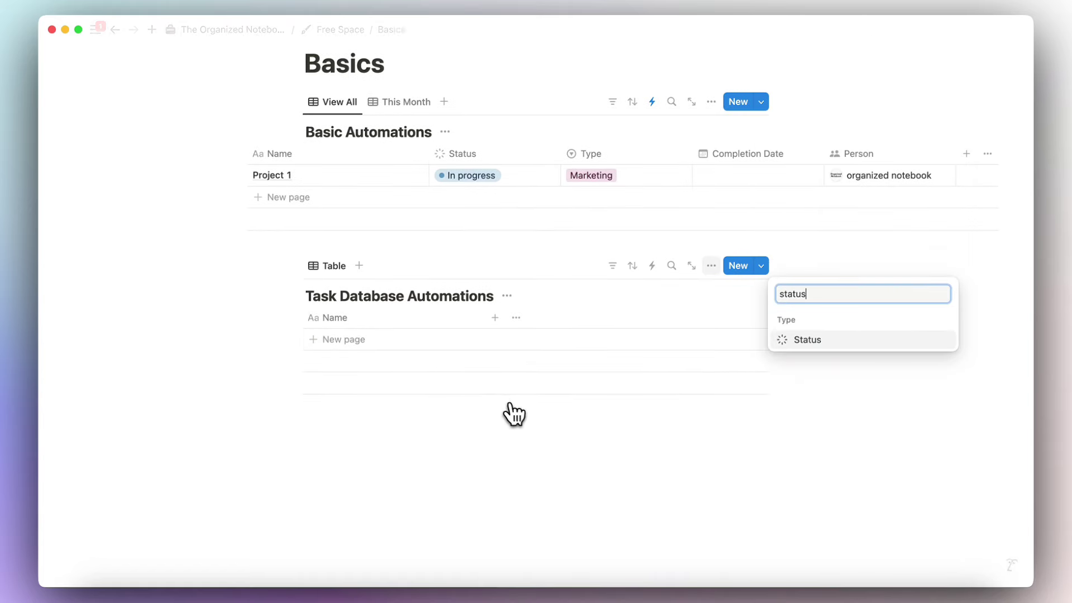
click(822, 340)
click(698, 410)
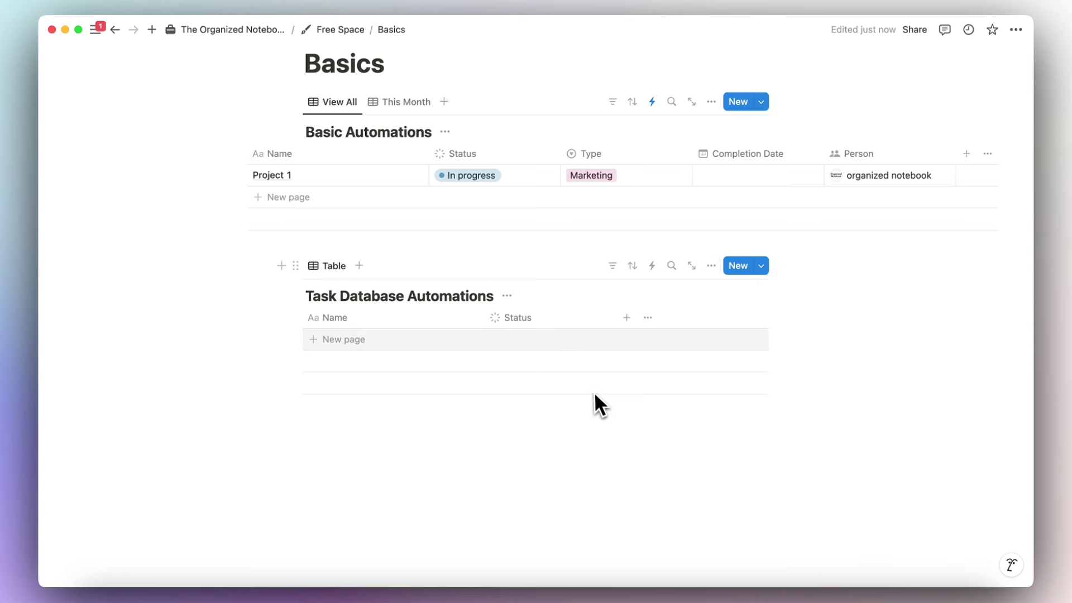
click(626, 348)
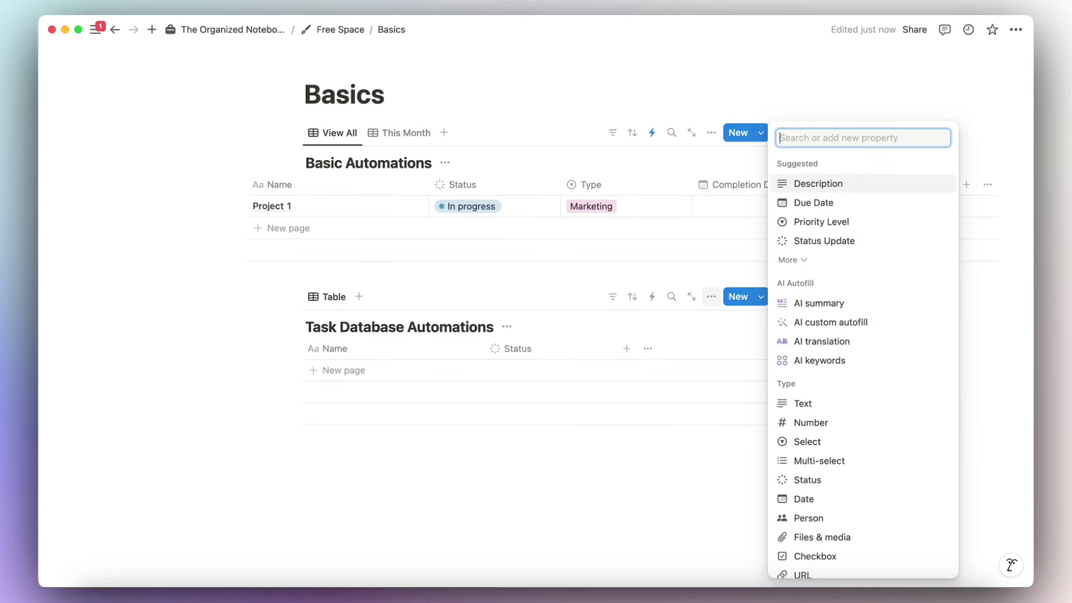
click(781, 518)
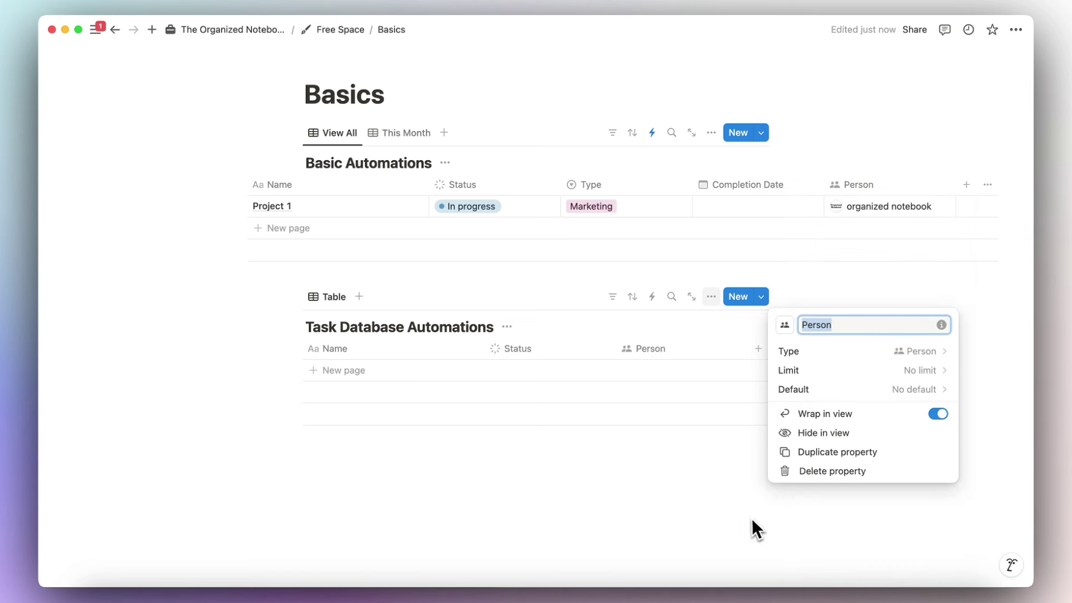
click(748, 524)
Edit the Marketing automation, adding an 'Add page to' Task Database Automations action named Planning Project.
click(652, 133)
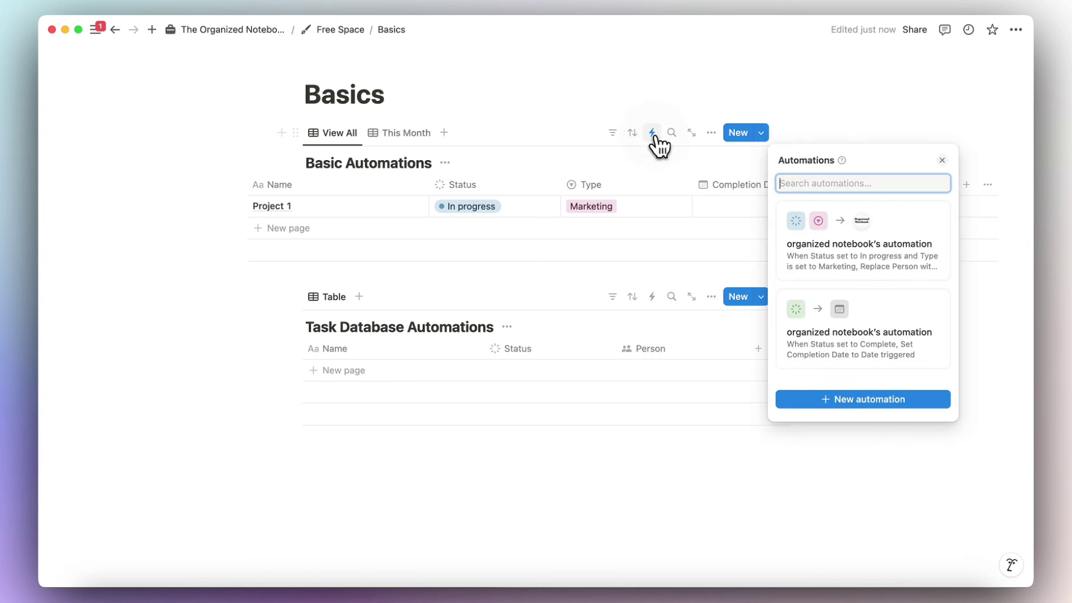
click(937, 221)
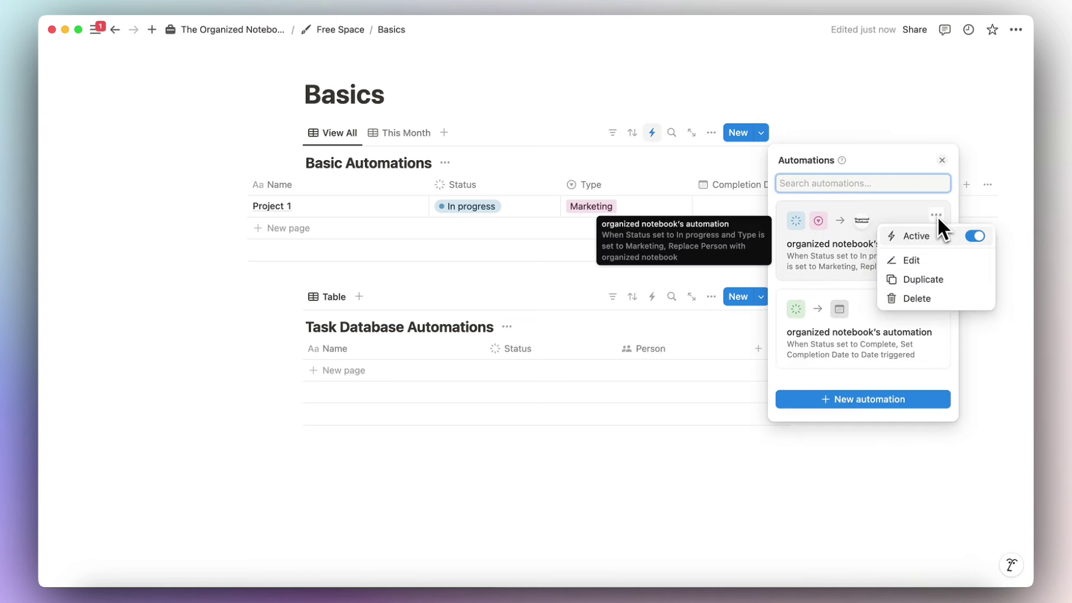
click(943, 260)
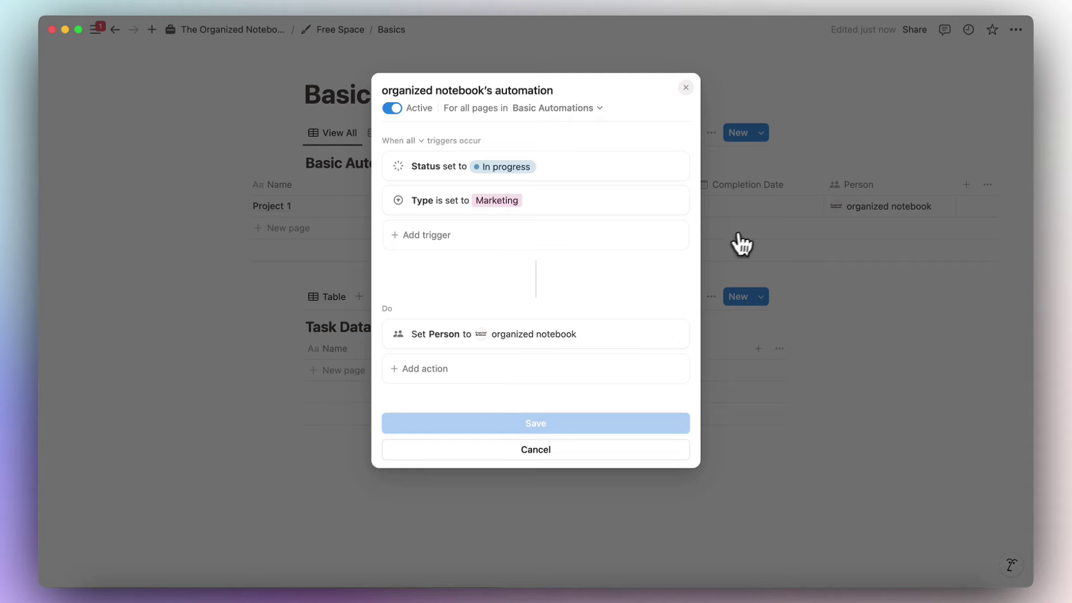
click(589, 372)
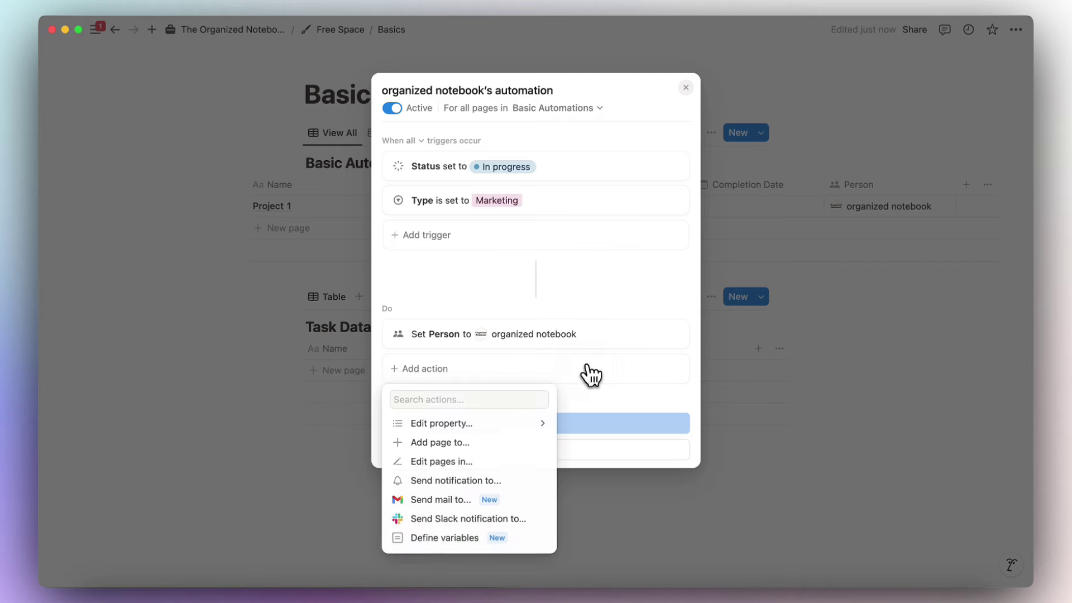
click(479, 445)
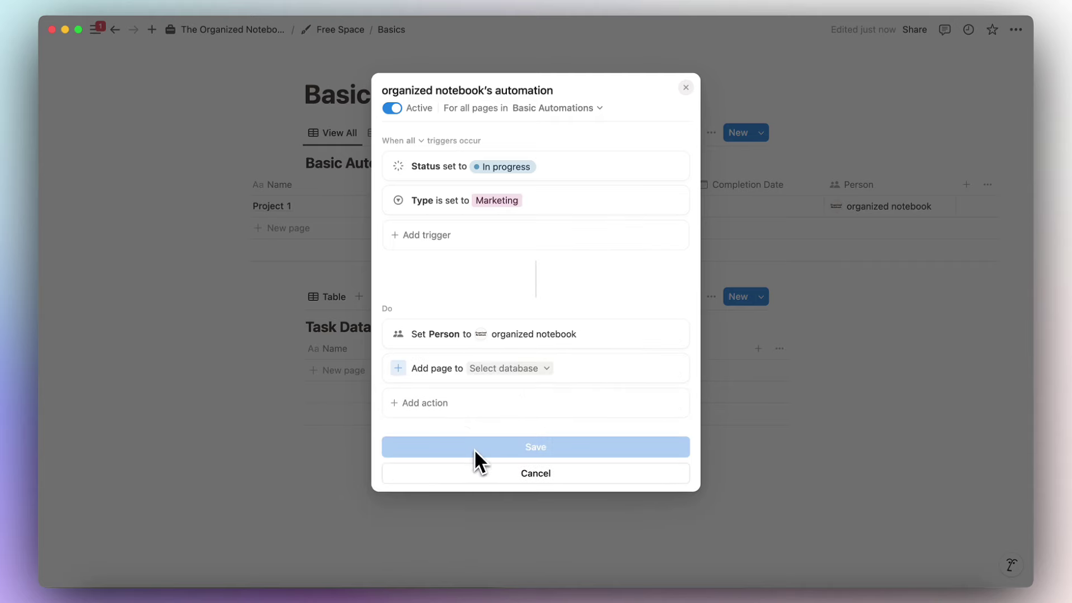
click(519, 371)
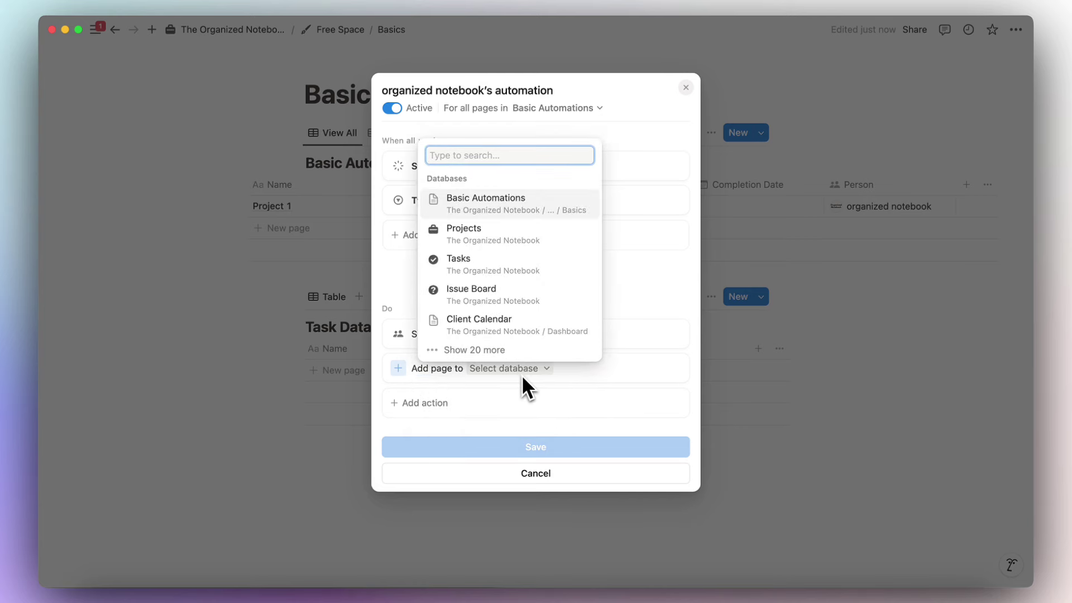
text(task database)
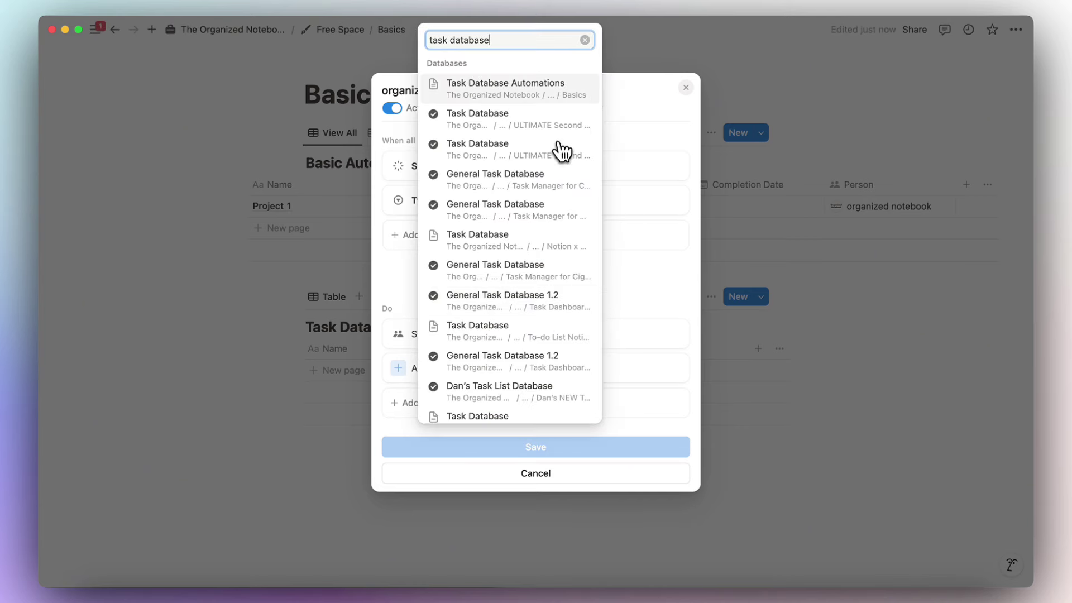
click(556, 92)
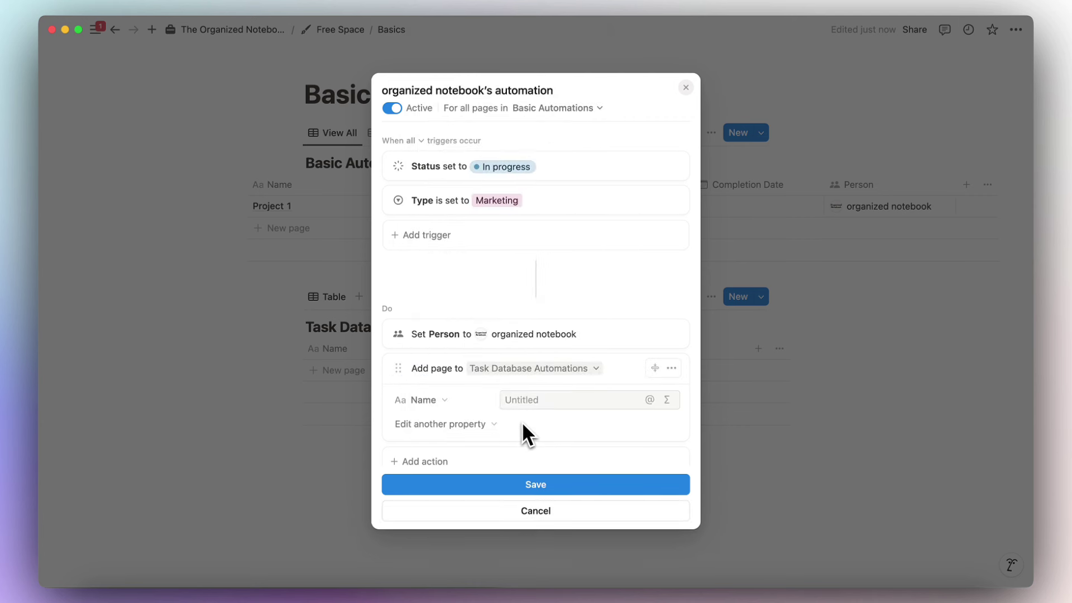
click(533, 395)
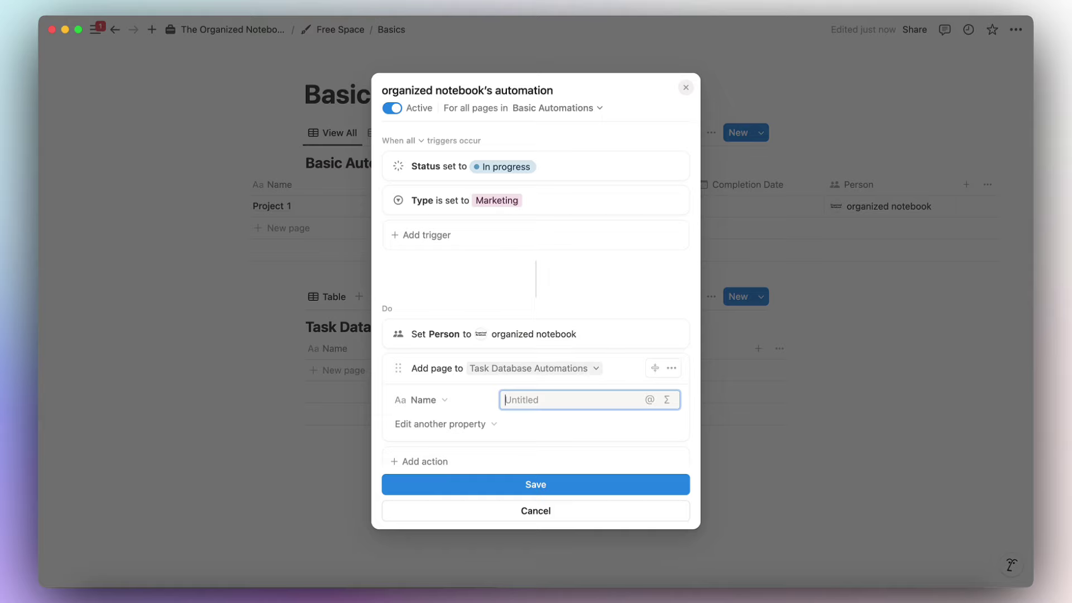
text(Planning Project)
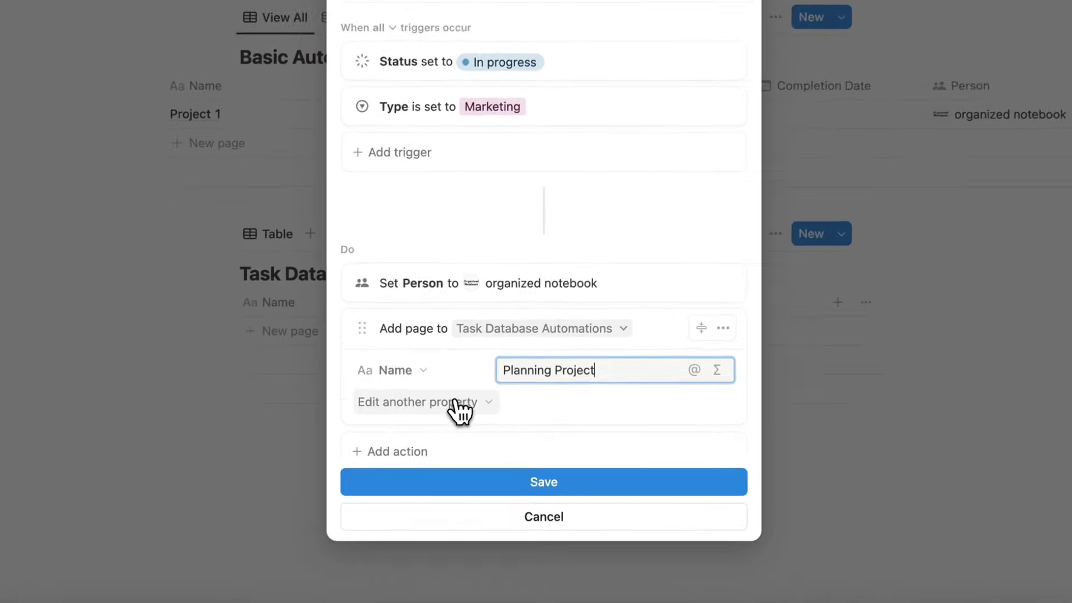
Set the new page's Person to the workspace's own user.
click(467, 424)
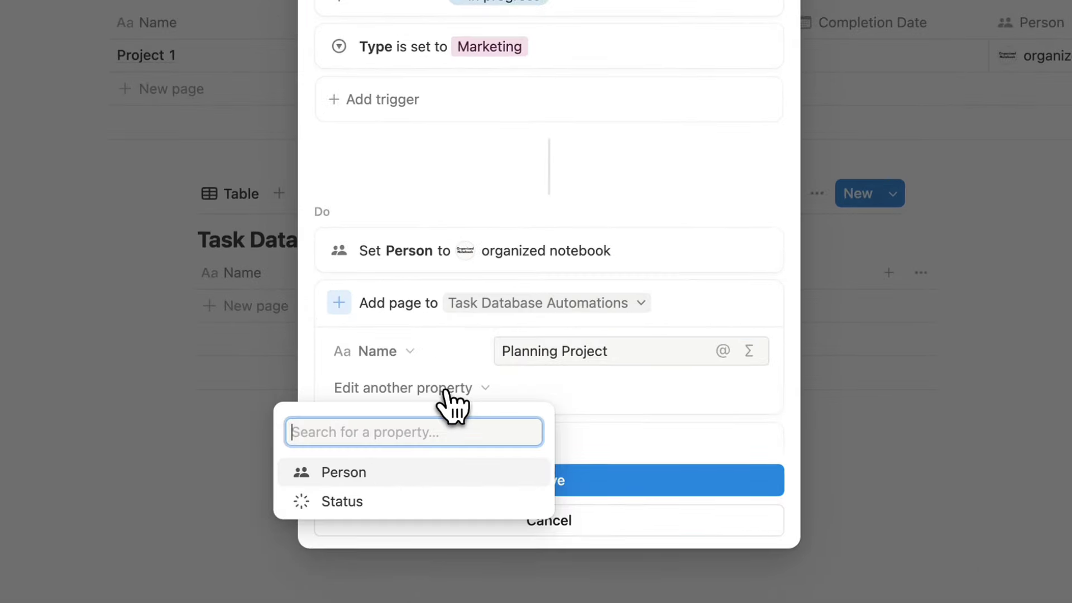
click(447, 471)
click(550, 388)
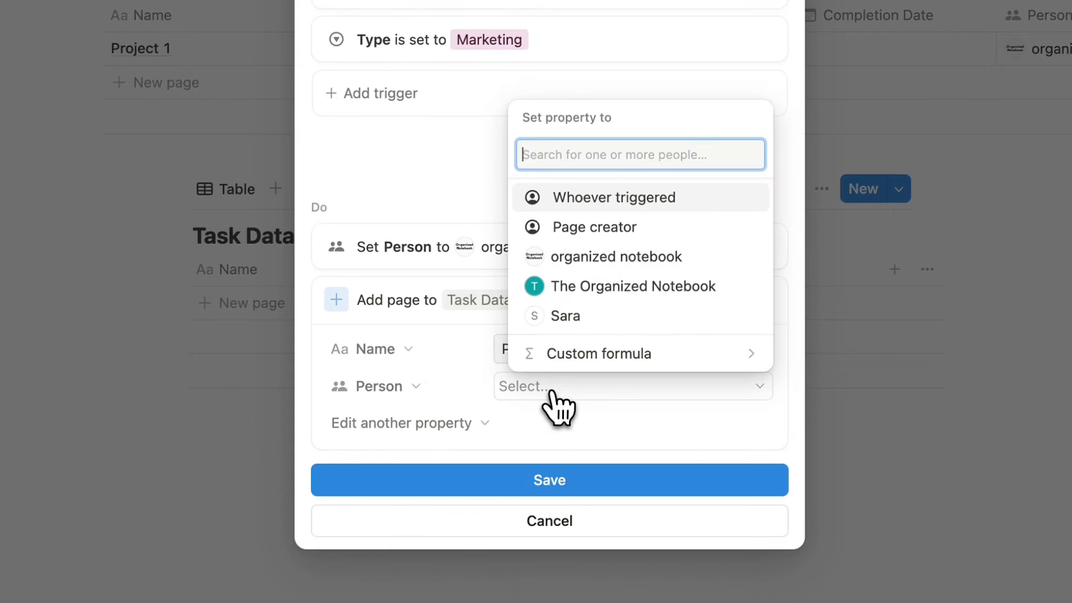
click(589, 258)
click(531, 432)
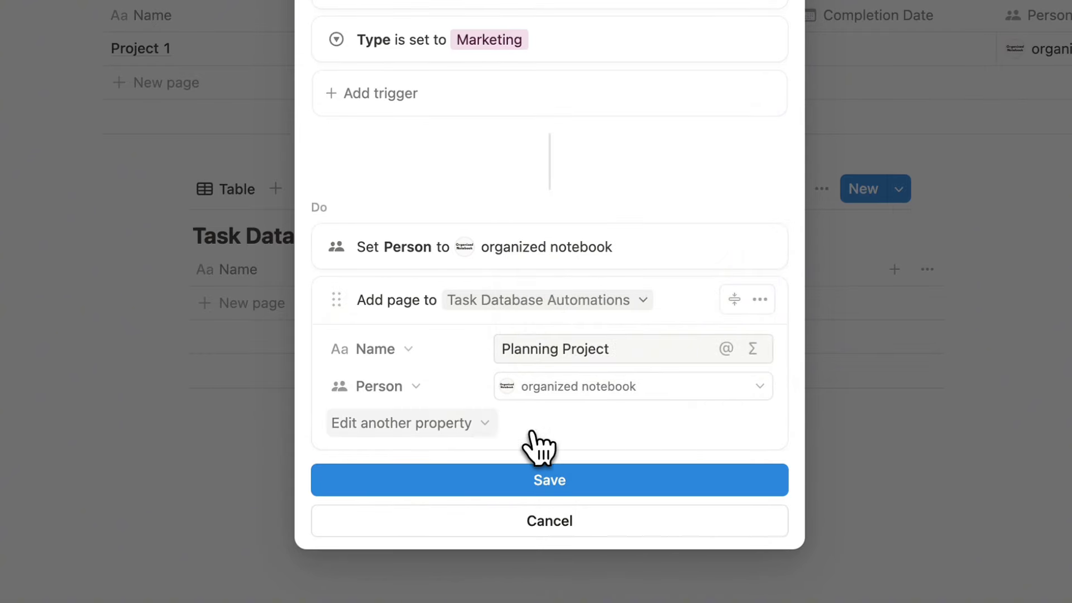
Set the new page's Status to Not started and save the automation.
click(452, 428)
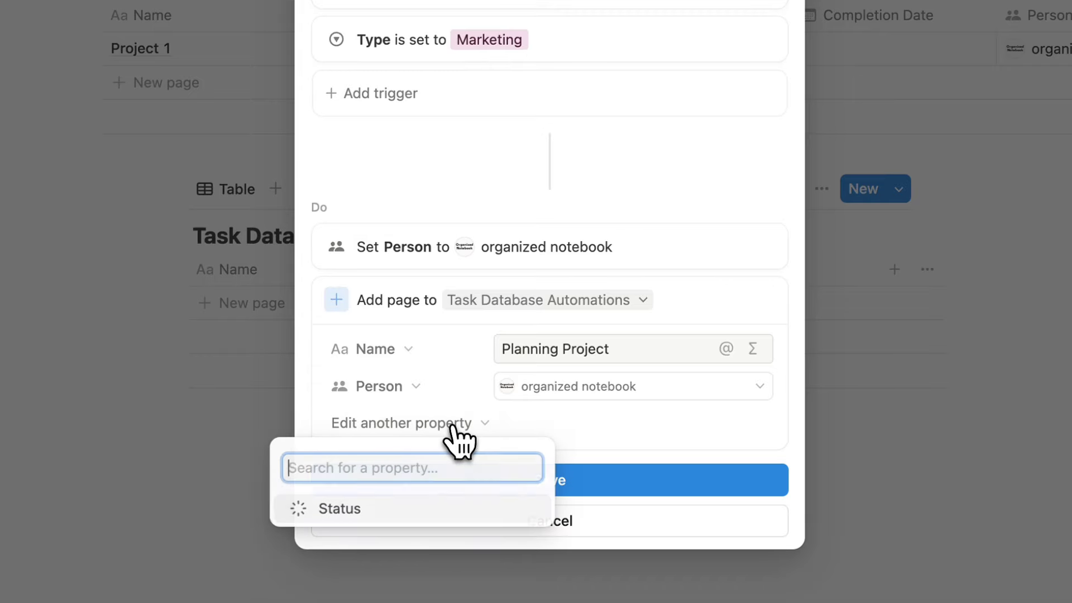
click(451, 507)
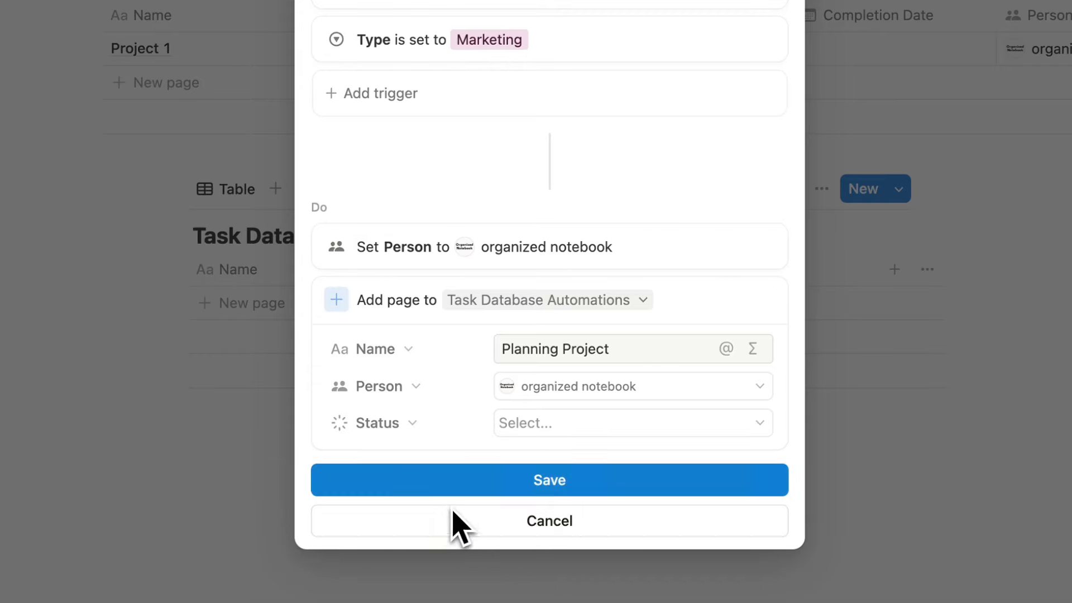
click(593, 422)
click(609, 206)
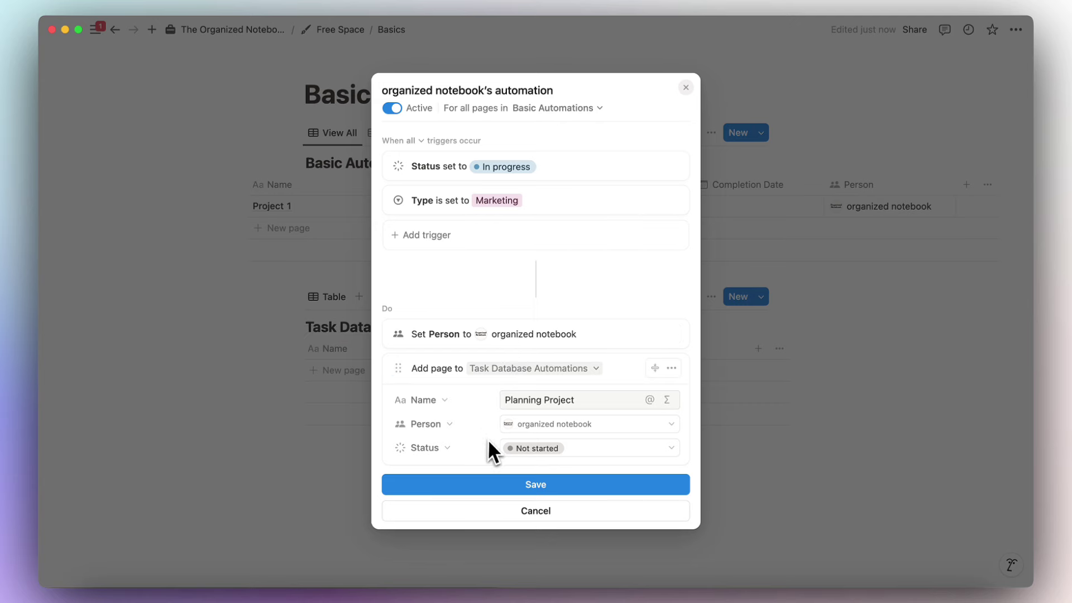
click(499, 488)
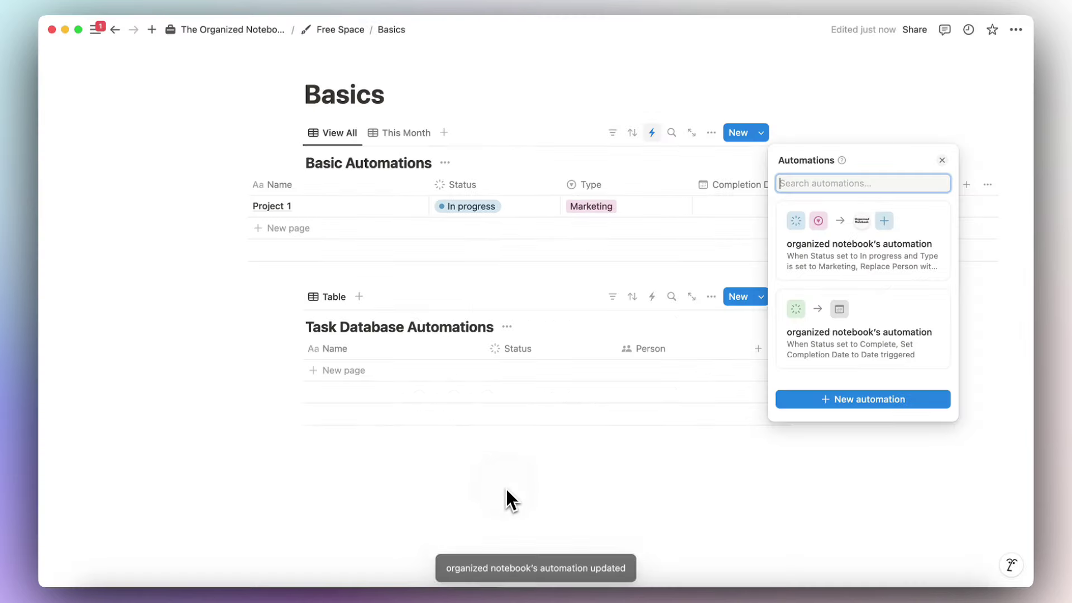
Reset Project 1 to Not started, clearing its Marketing type and its assigned Person.
key(Escape)
click(511, 215)
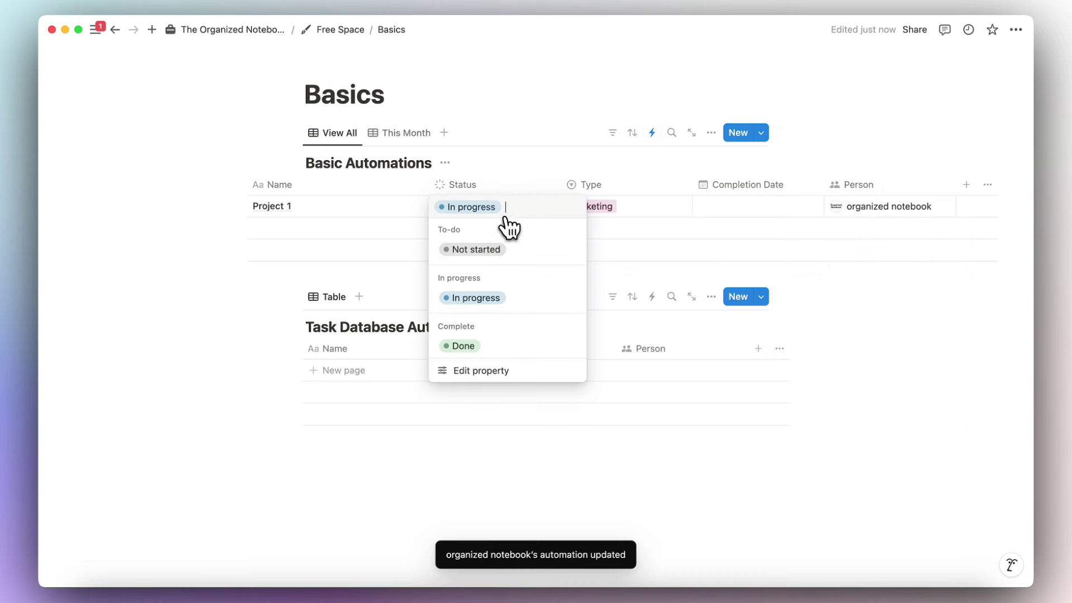
click(505, 251)
click(617, 189)
click(626, 208)
click(626, 208)
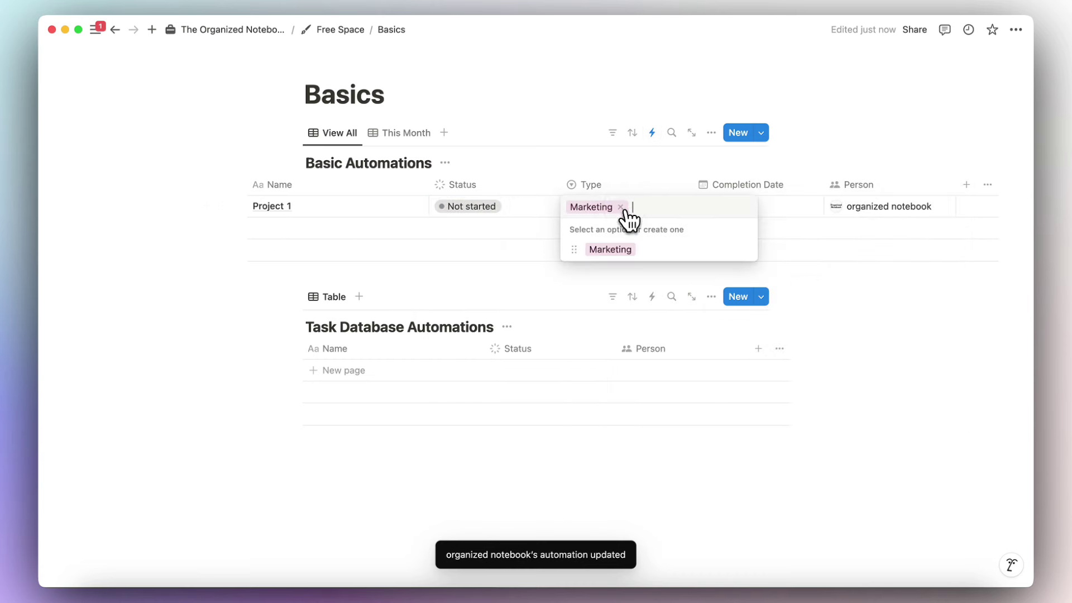
key(BackSpace)
key(Escape)
click(885, 220)
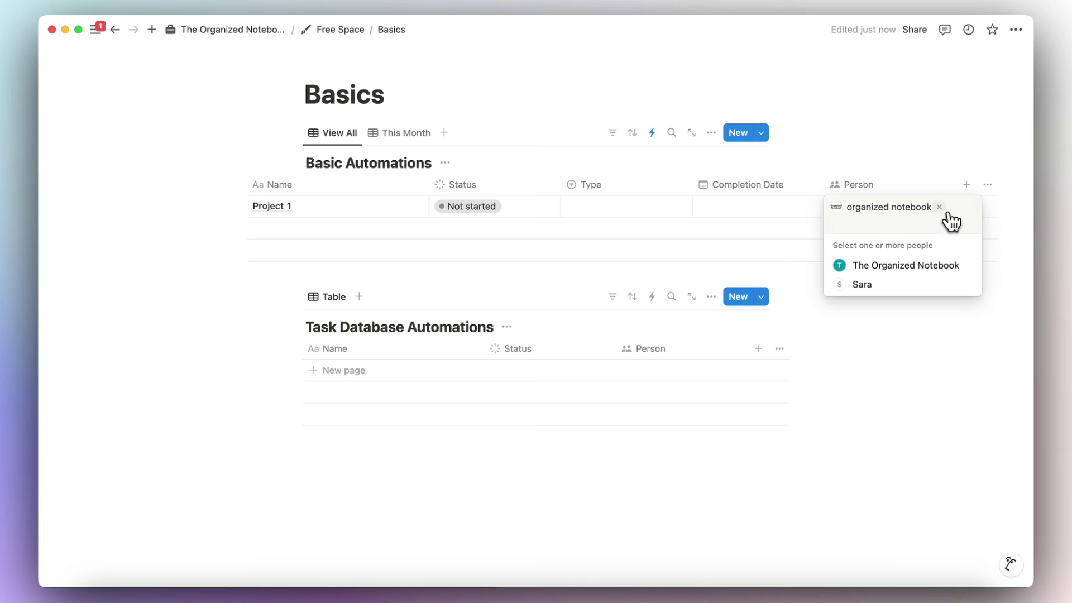
click(939, 207)
key(Escape)
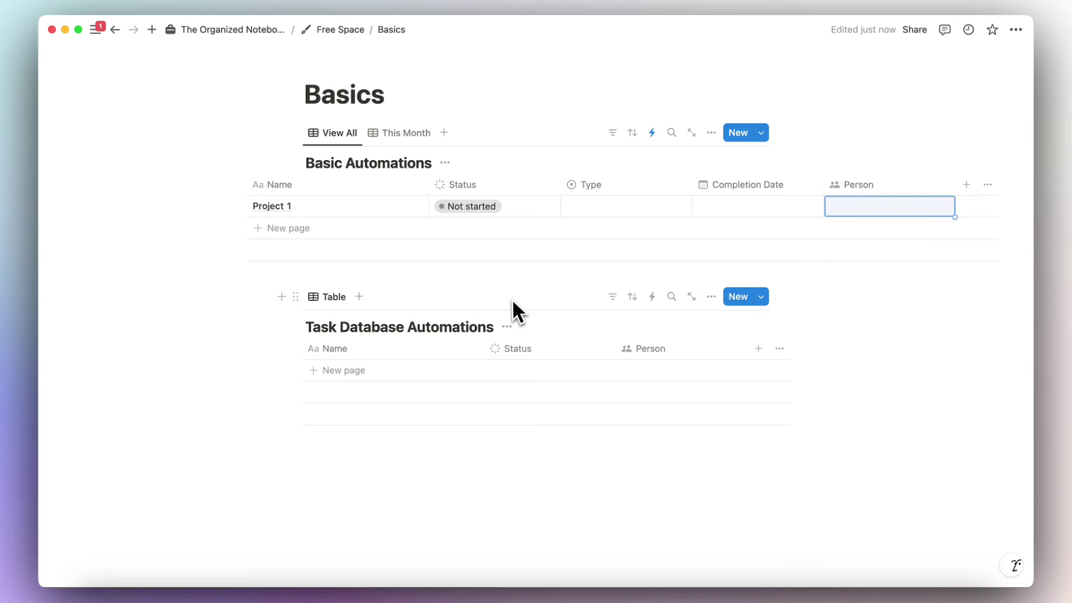
Set Project 1's Status to In progress and its Type to Marketing.
click(489, 207)
click(528, 285)
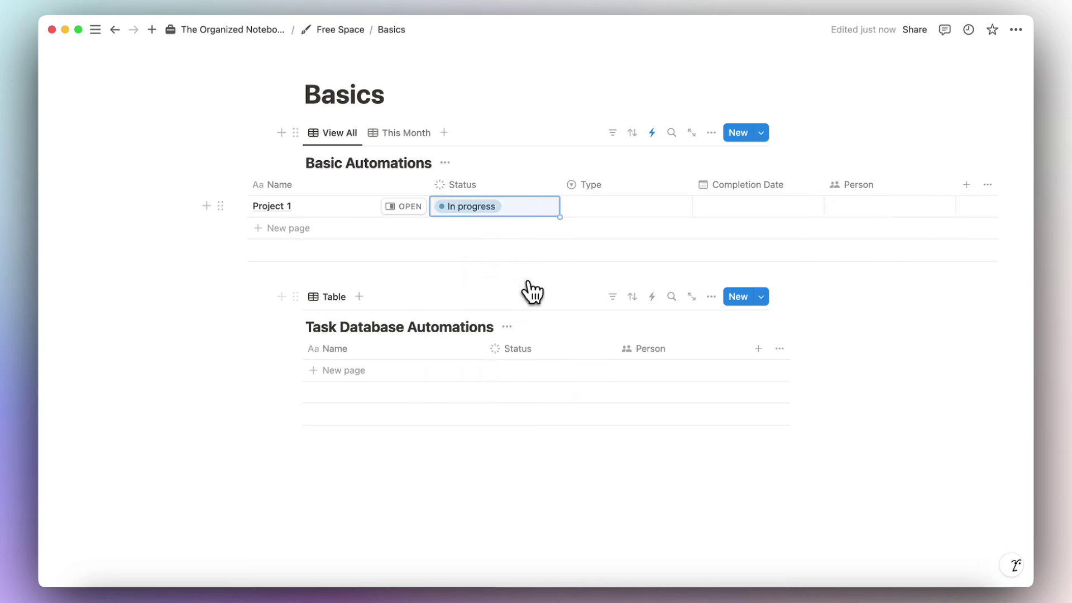
click(614, 207)
click(620, 250)
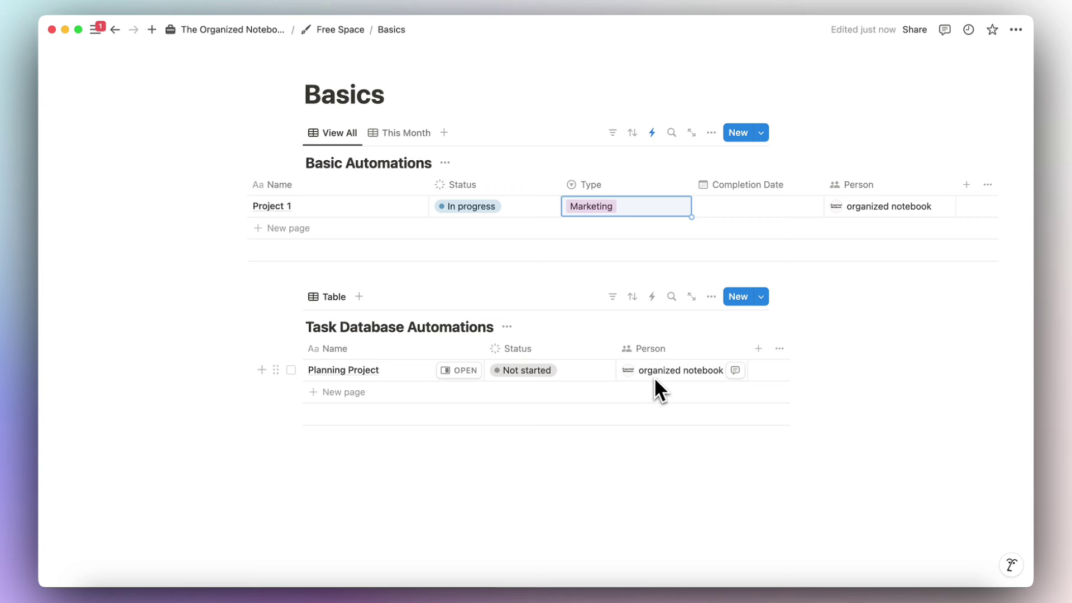
Return Project 1's Status to Not started, keeping its Marketing type and Person.
scroll(540, 225, left, 2)
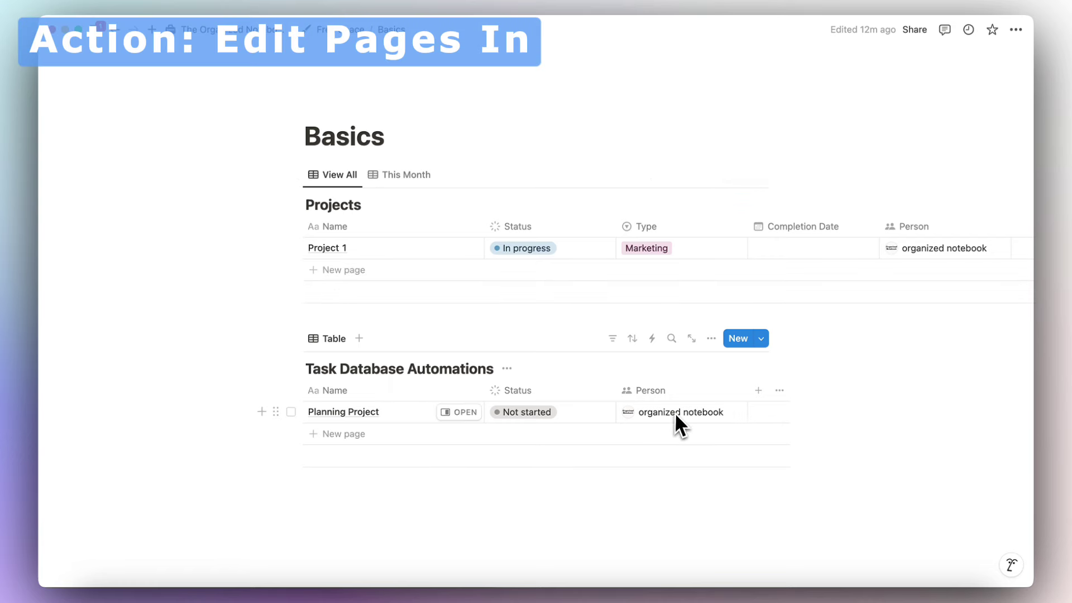
click(534, 250)
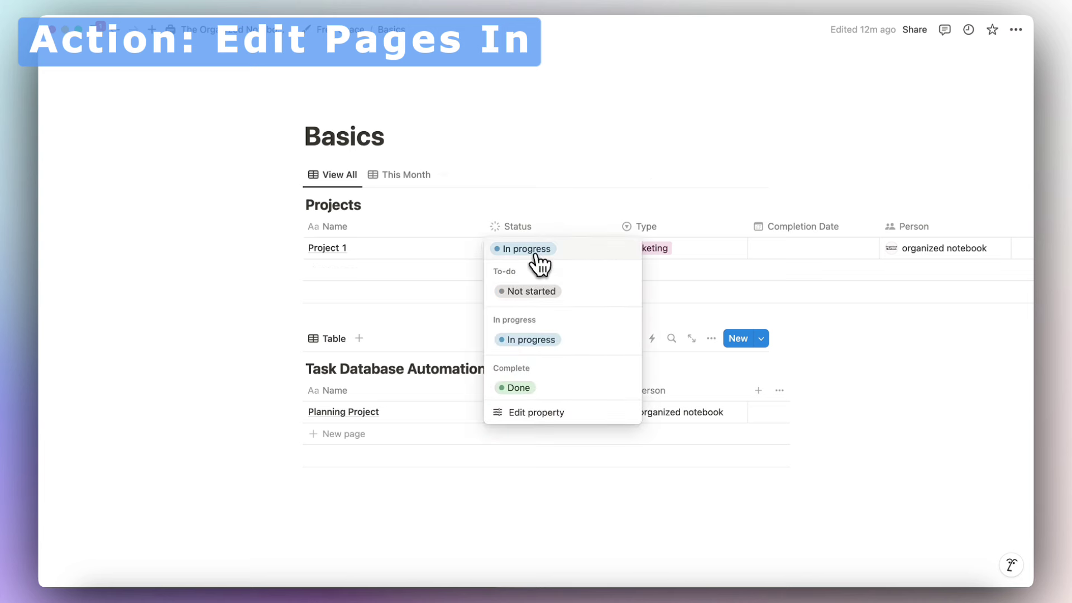
click(544, 292)
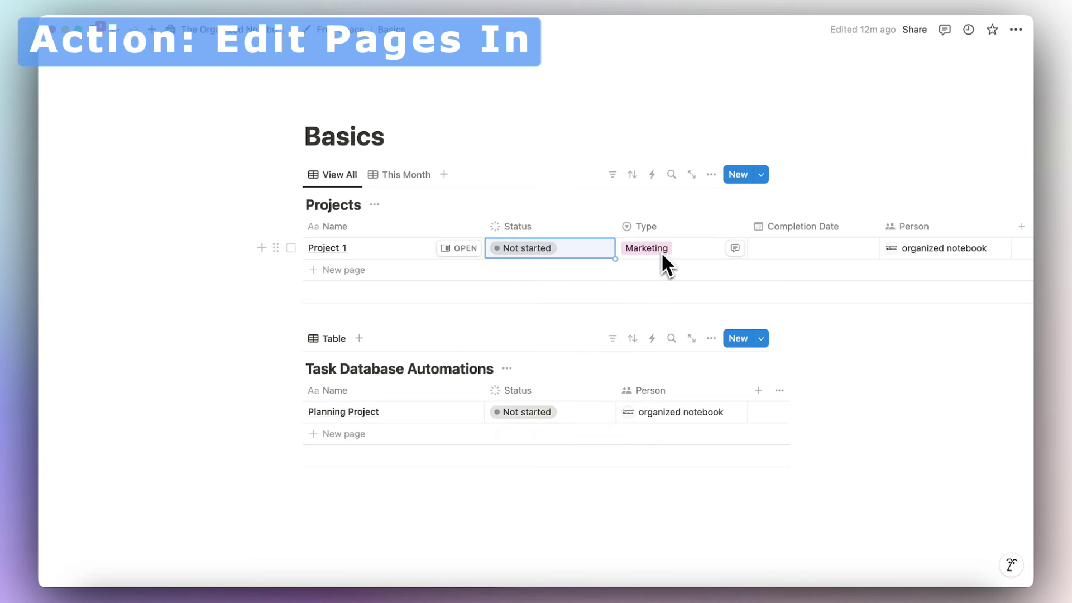
click(651, 270)
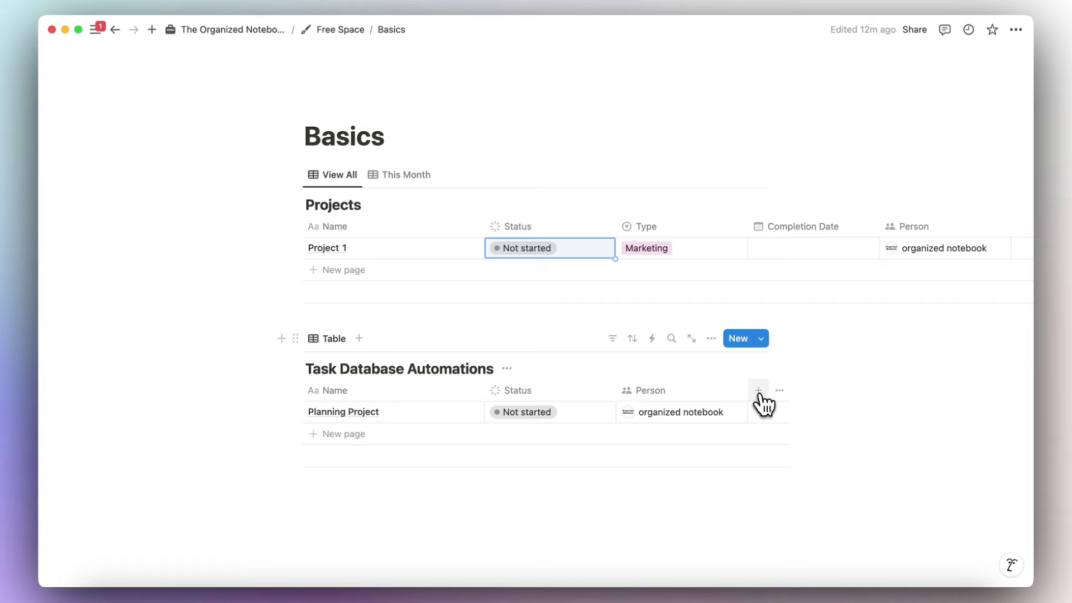
Add a Select property named Type to the Task Database Automations table.
click(759, 391)
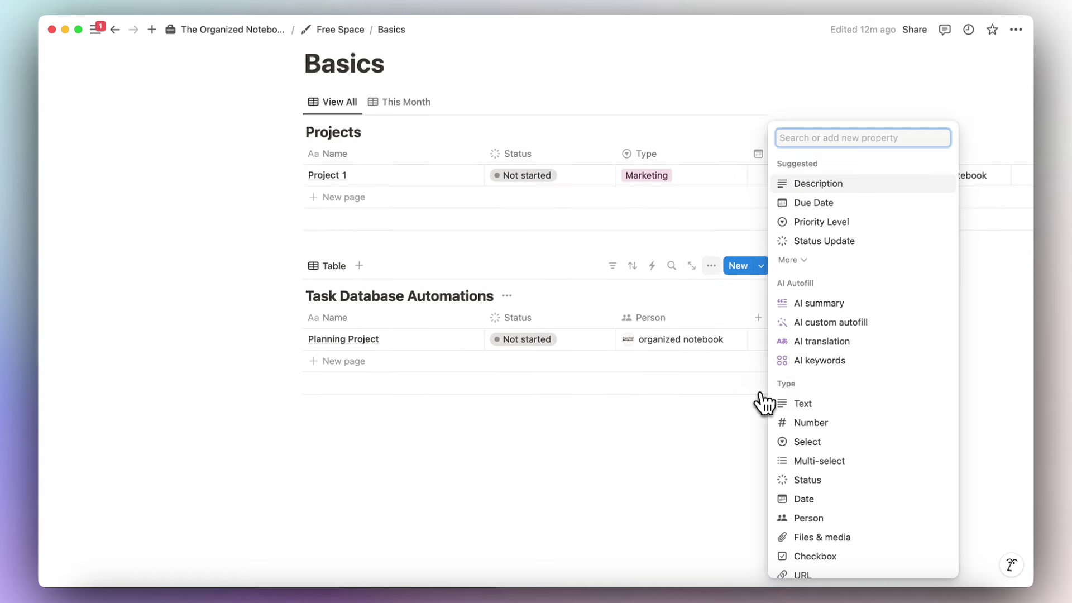
text(select)
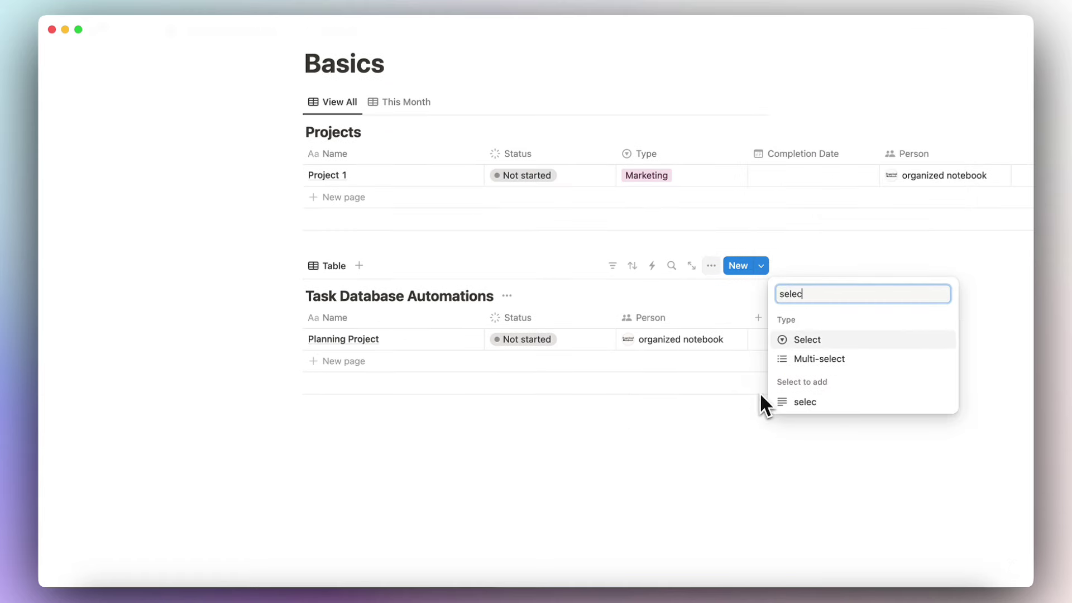
click(841, 341)
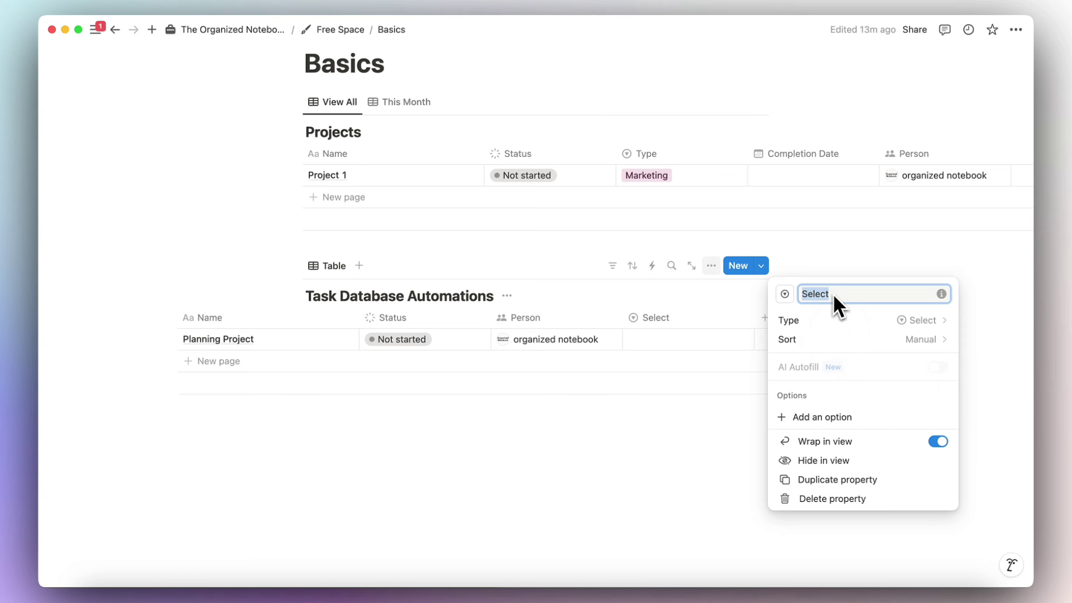
text(Type)
click(743, 316)
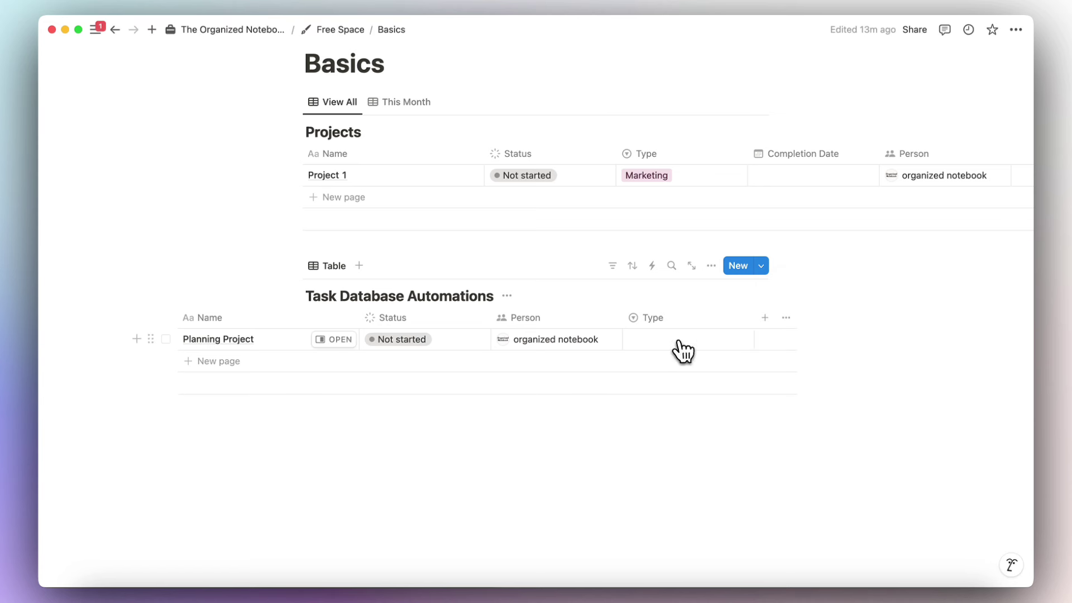
Create a Marketing option and apply it to Planning Project's Type.
click(679, 342)
text(Marketing)
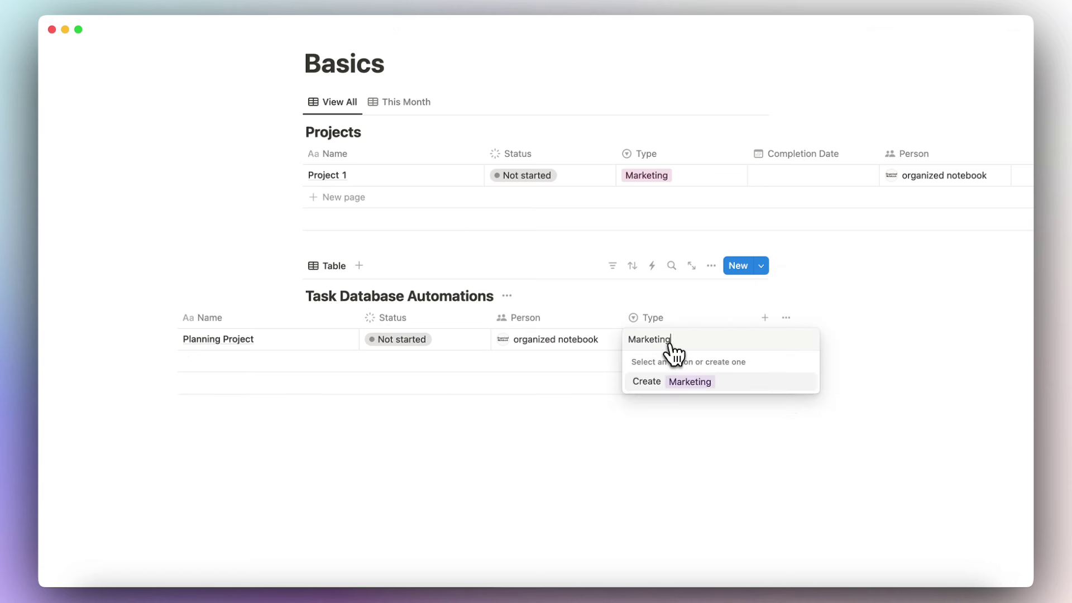
click(690, 383)
scroll(655, 351, left, 3)
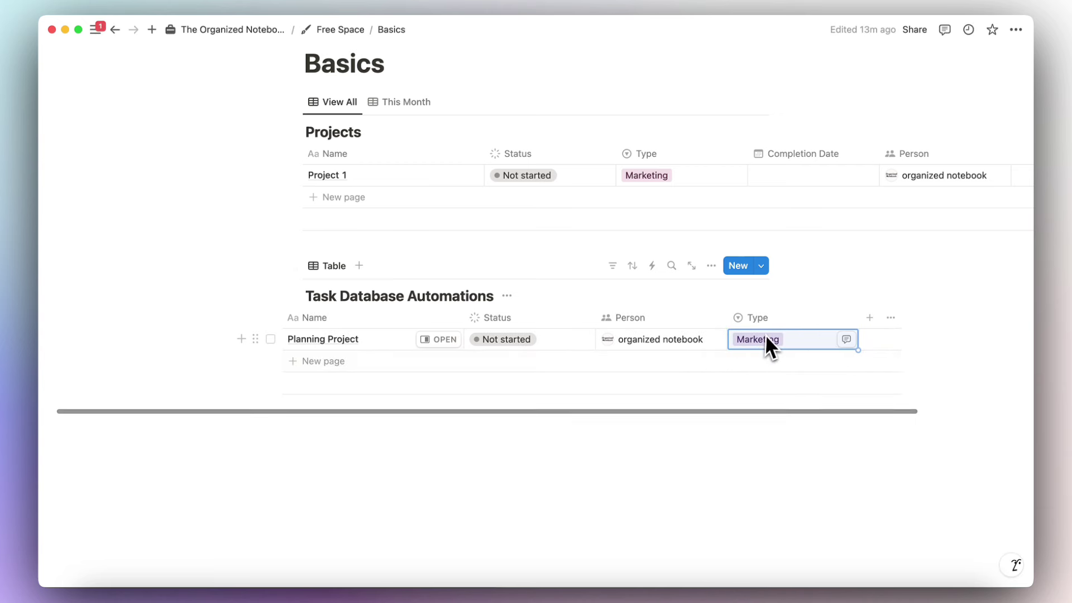
scroll(670, 338, left, 2)
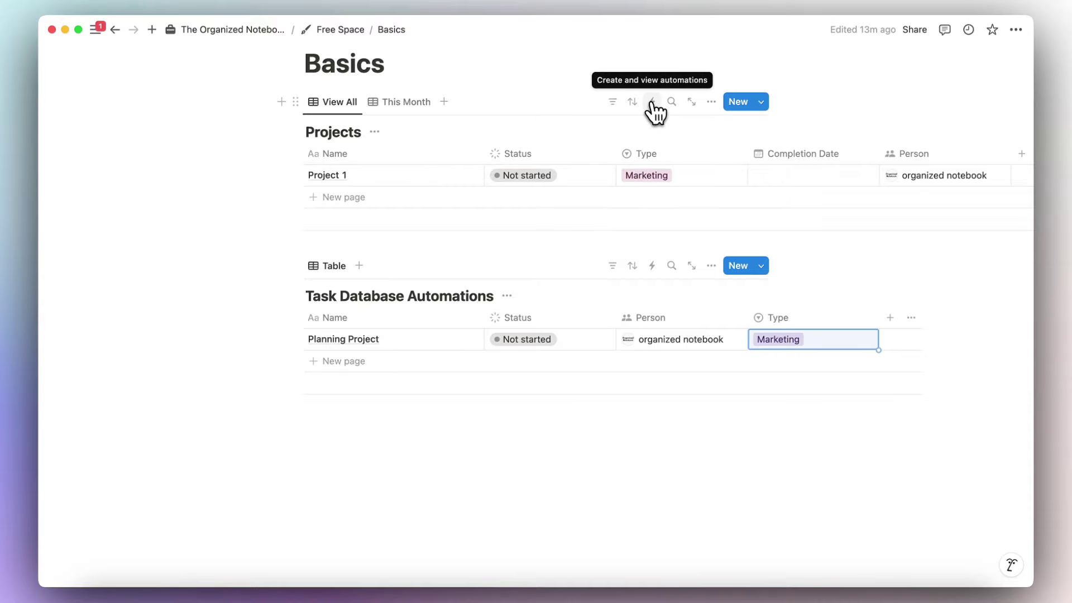
Start a Projects automation triggered by Status set to In progress and Type is Marketing.
click(652, 102)
click(492, 170)
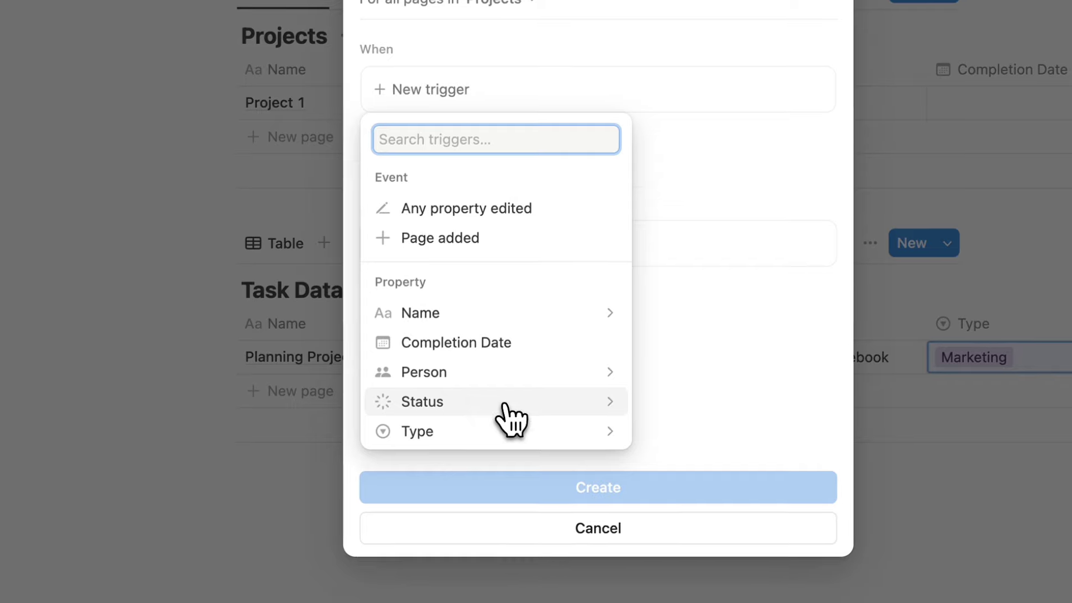
click(414, 491)
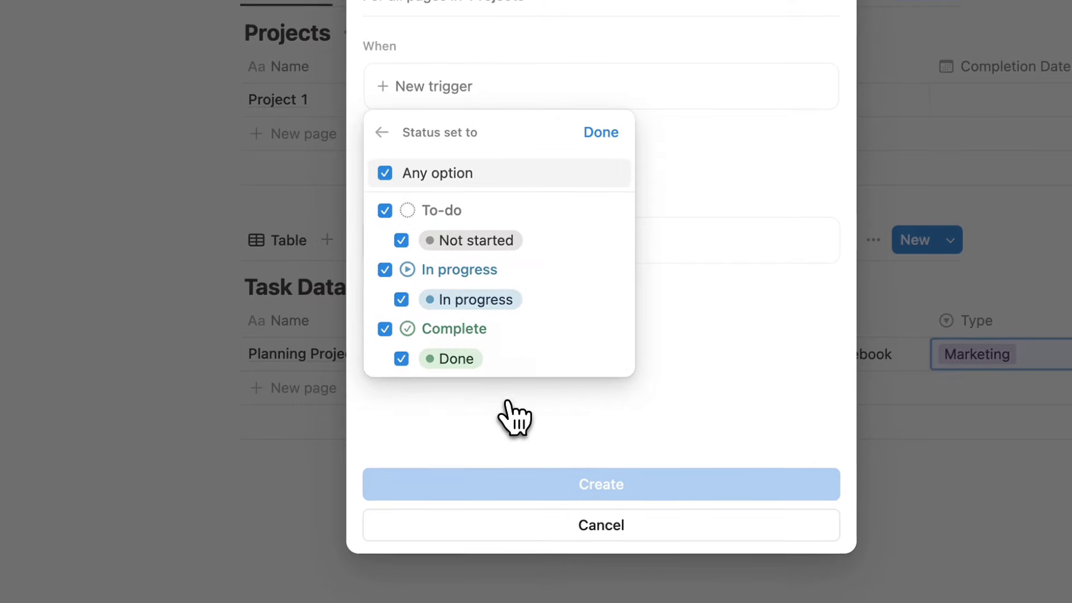
click(391, 215)
click(385, 328)
click(591, 141)
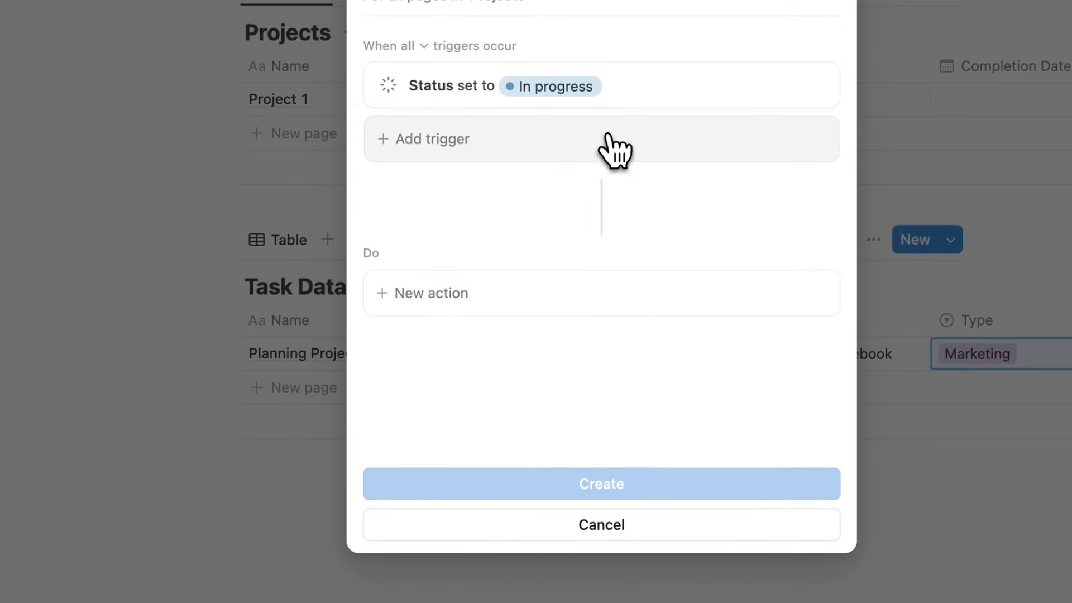
click(504, 148)
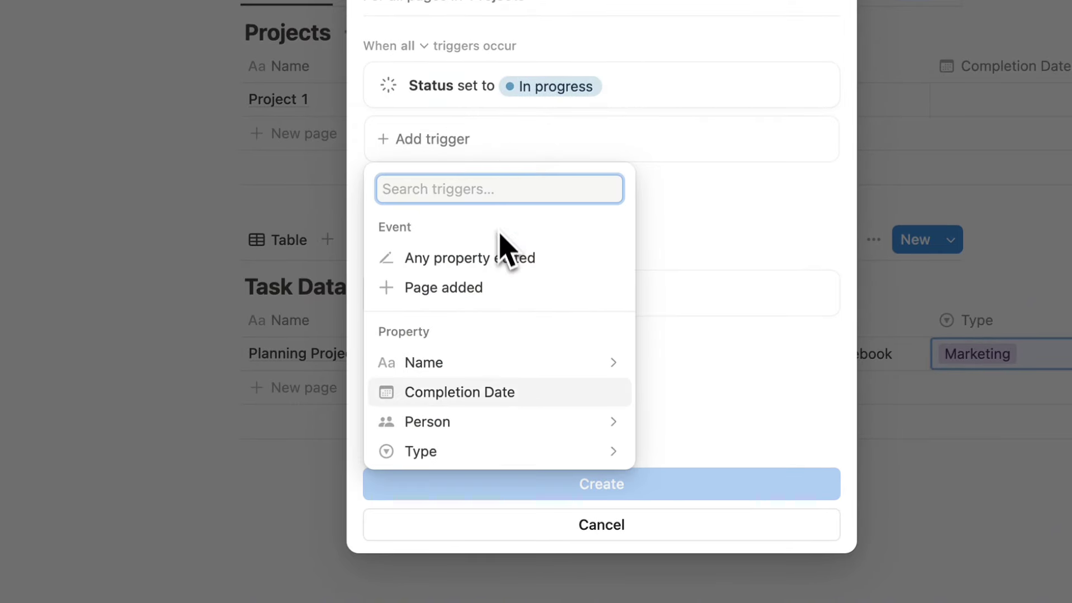
click(494, 452)
click(600, 189)
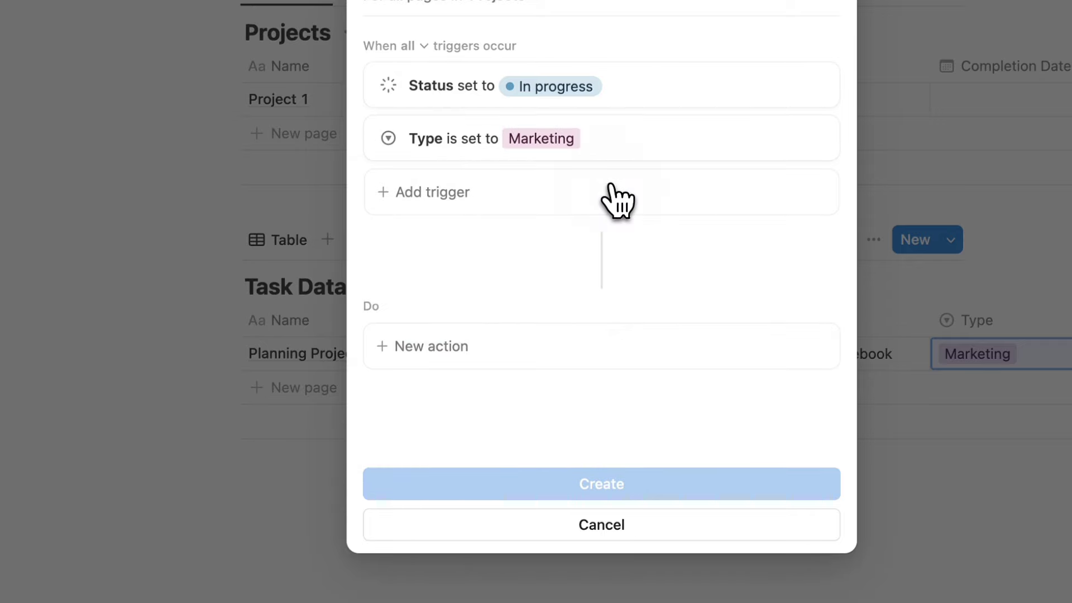
Add an Edit pages action on Task Database Automations, filtered to Type Marketing.
click(504, 351)
click(506, 490)
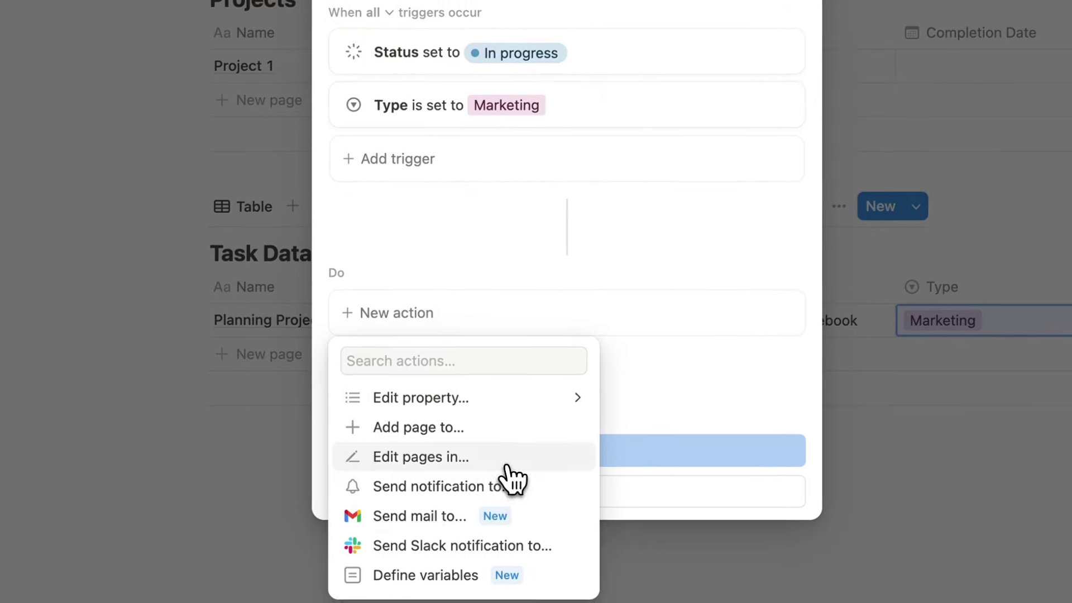
click(513, 345)
text(t)
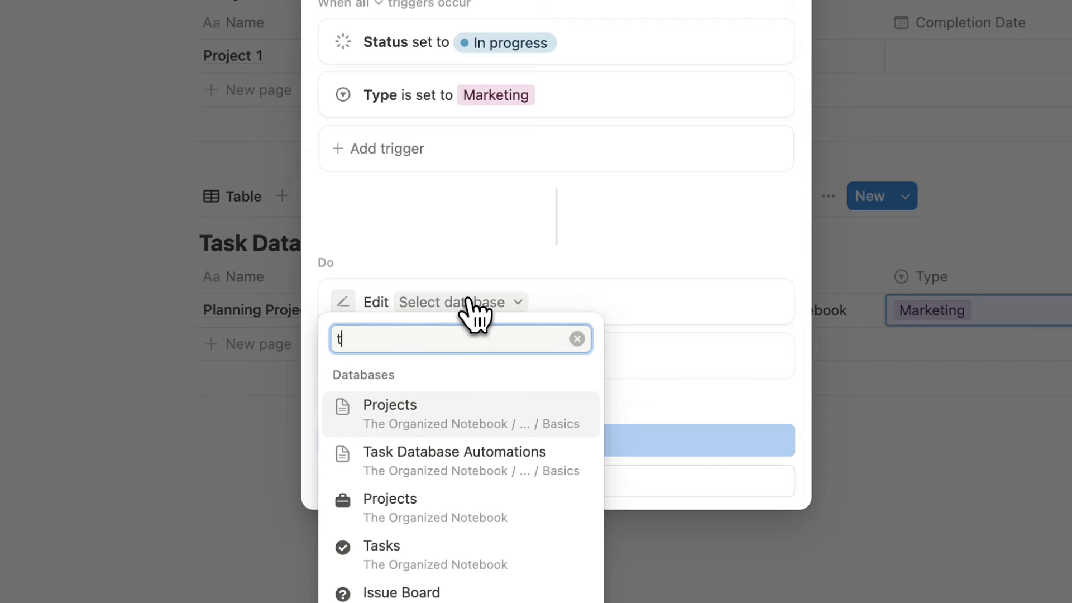
text(ask)
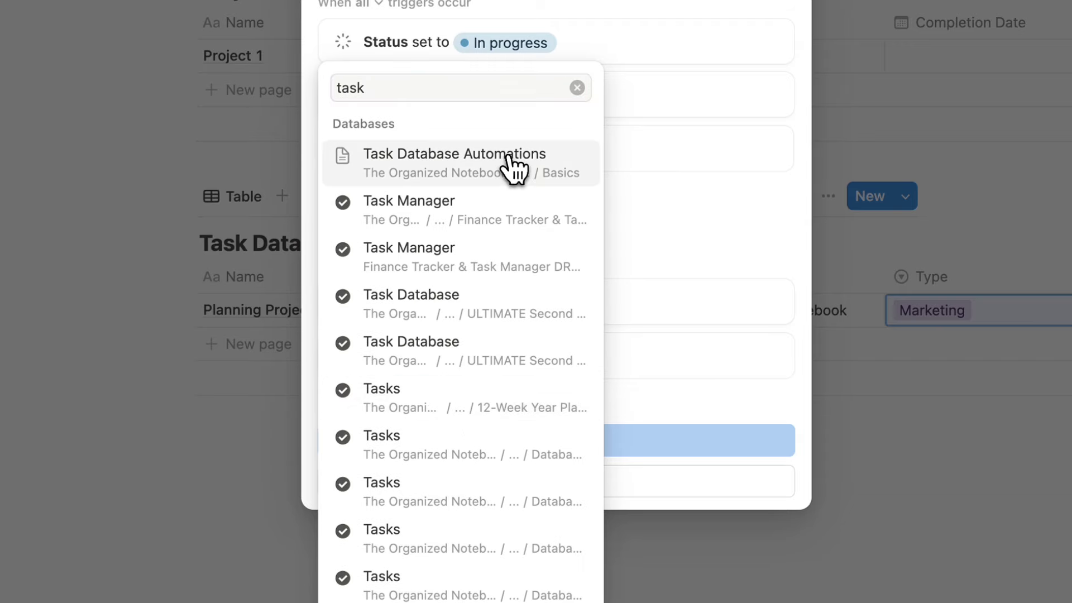
click(512, 162)
click(464, 302)
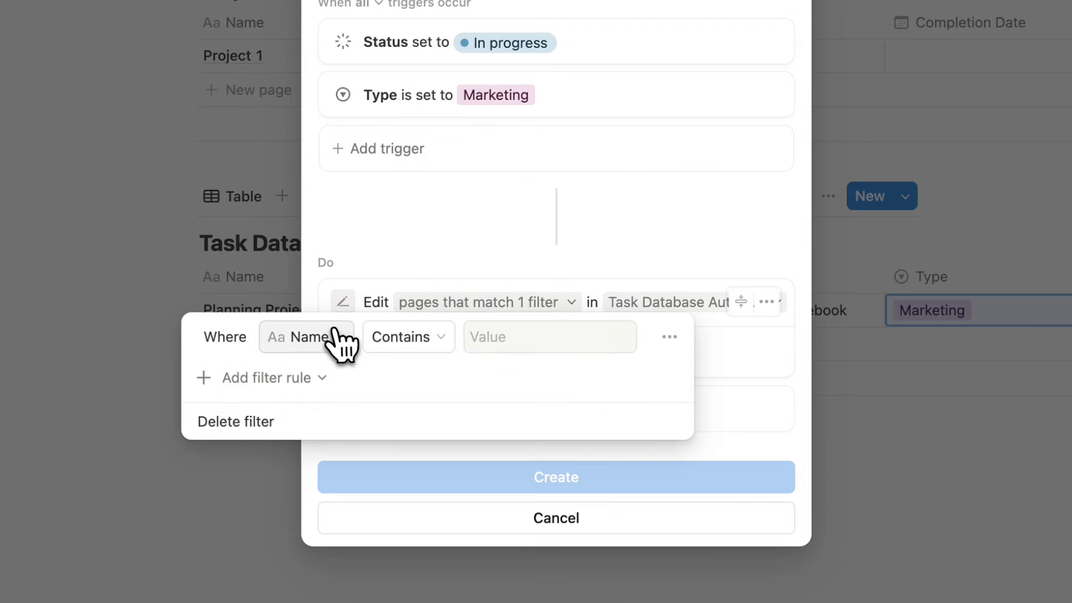
click(320, 337)
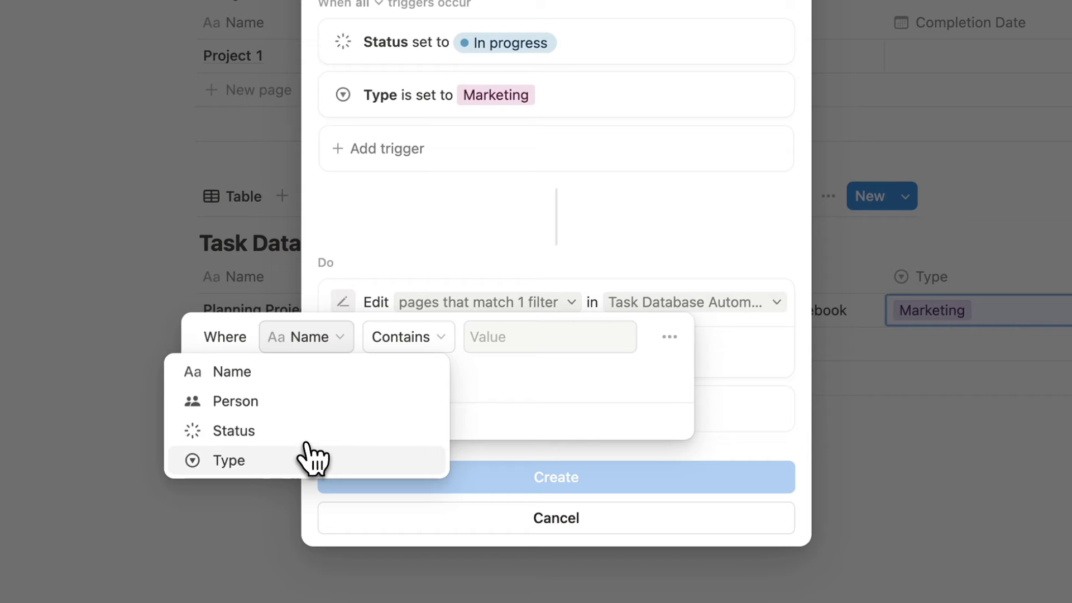
click(308, 457)
click(530, 338)
click(524, 415)
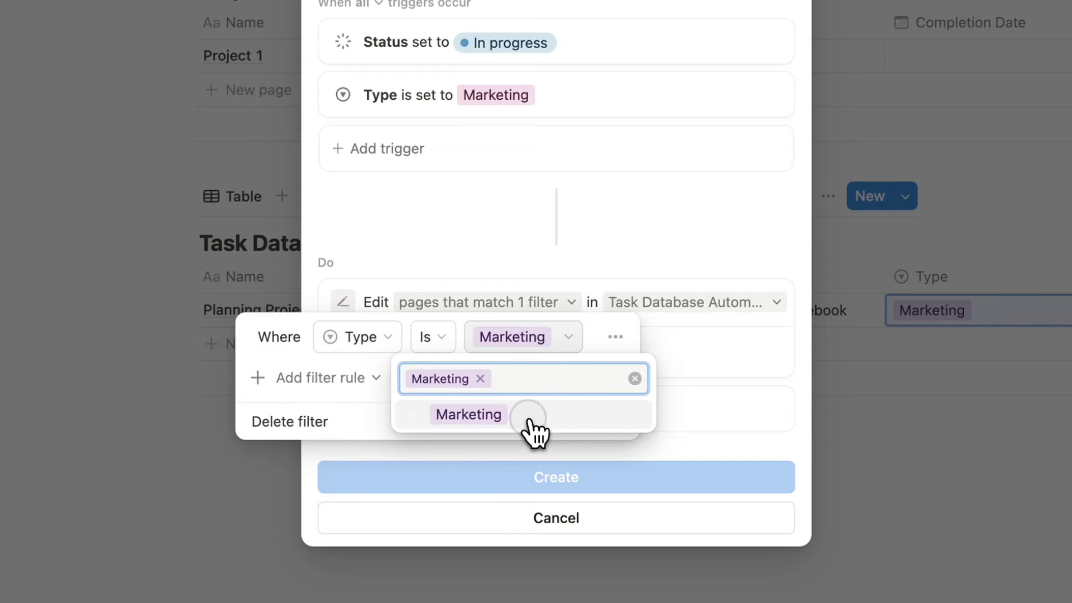
click(713, 360)
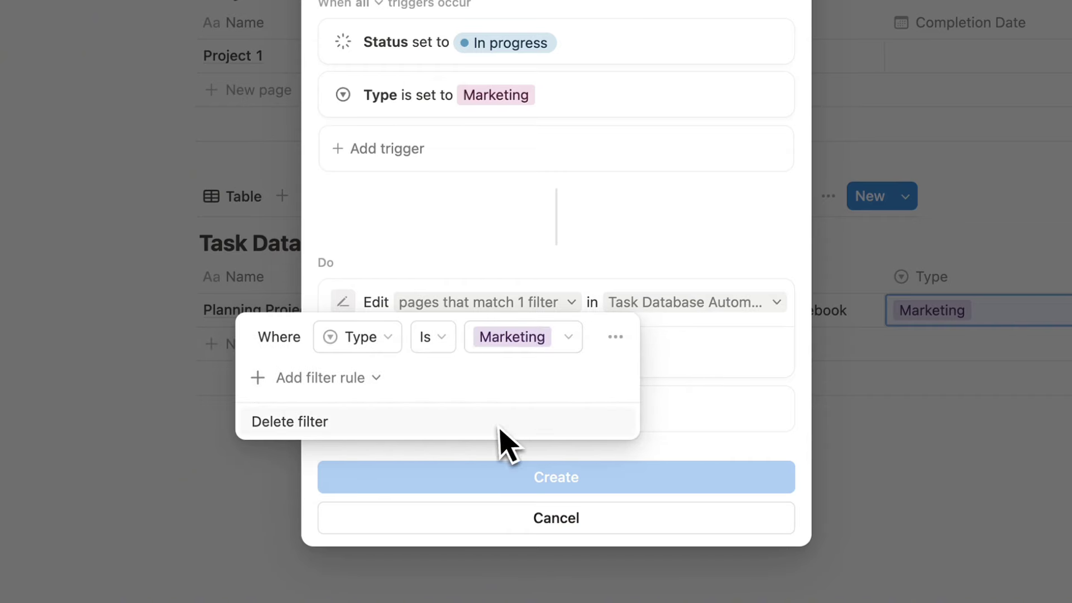
click(698, 385)
Have the action set the tasks' Status to In progress, and create the automation.
click(406, 352)
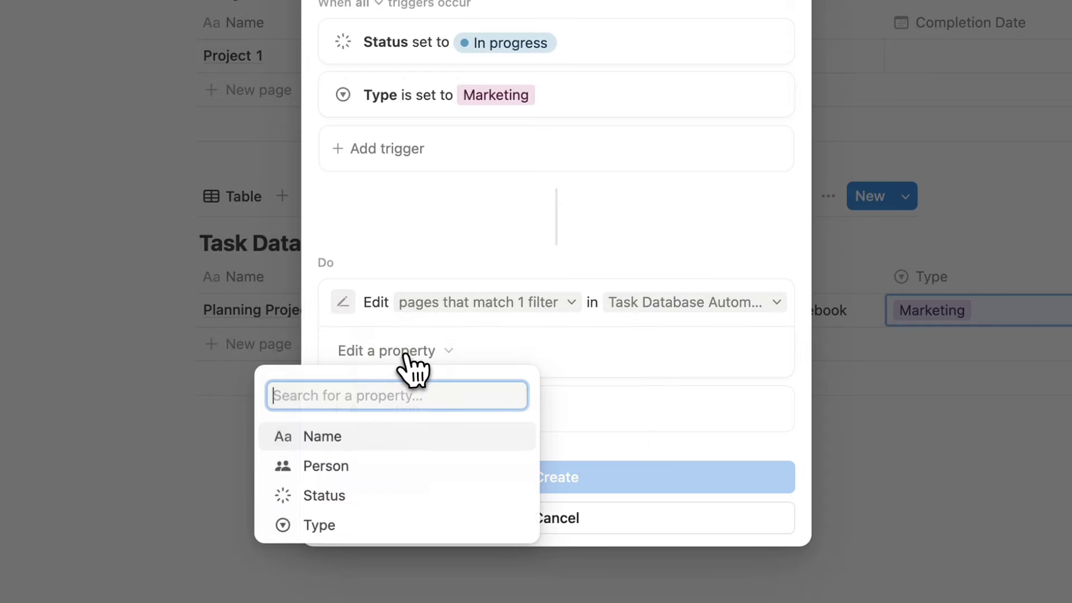
click(383, 496)
click(559, 349)
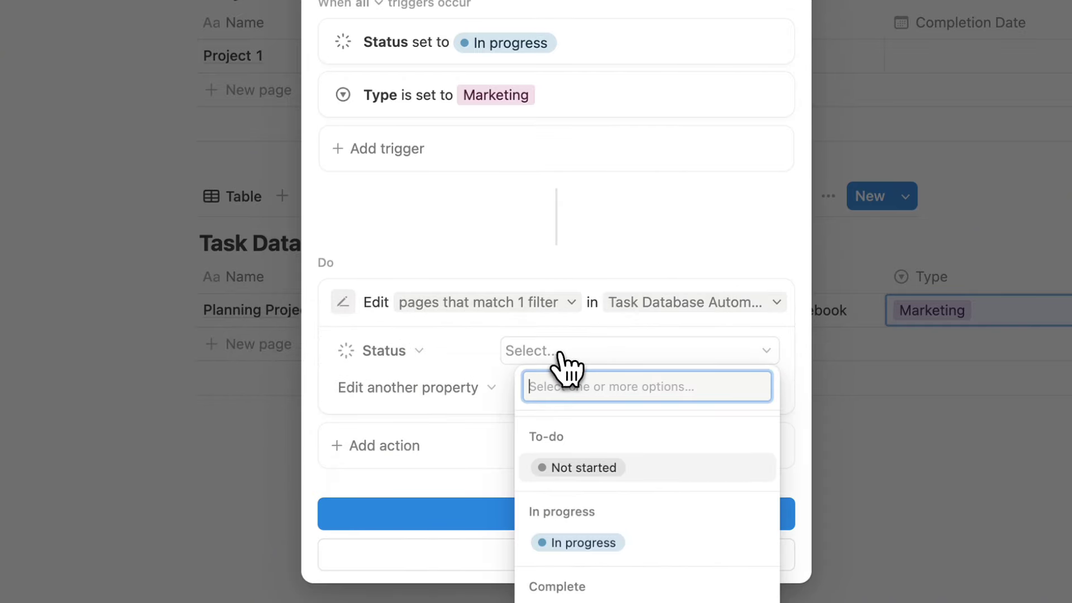
click(564, 524)
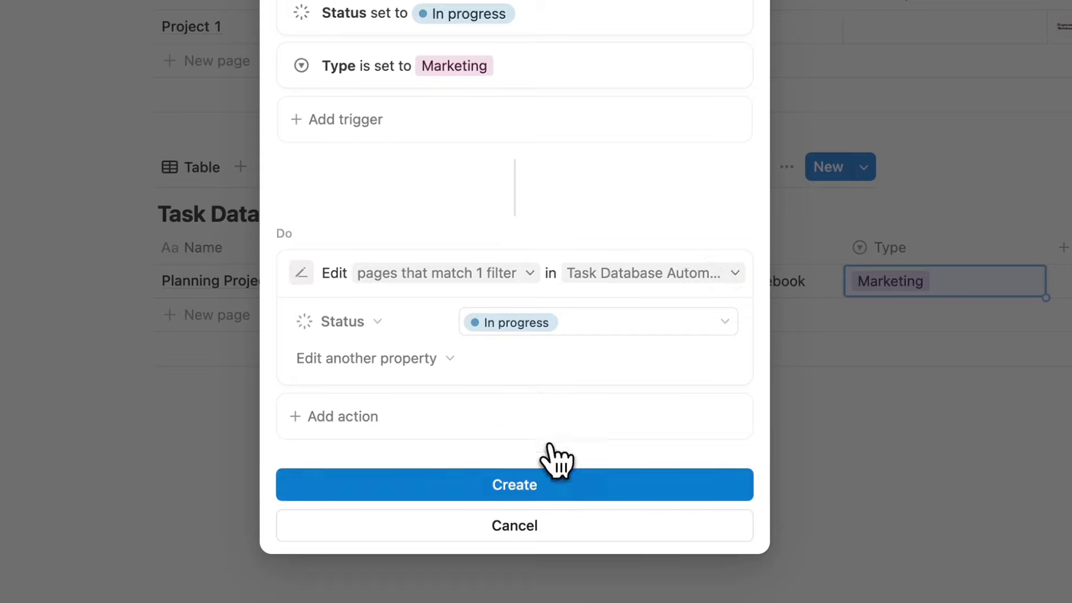
click(572, 497)
click(576, 492)
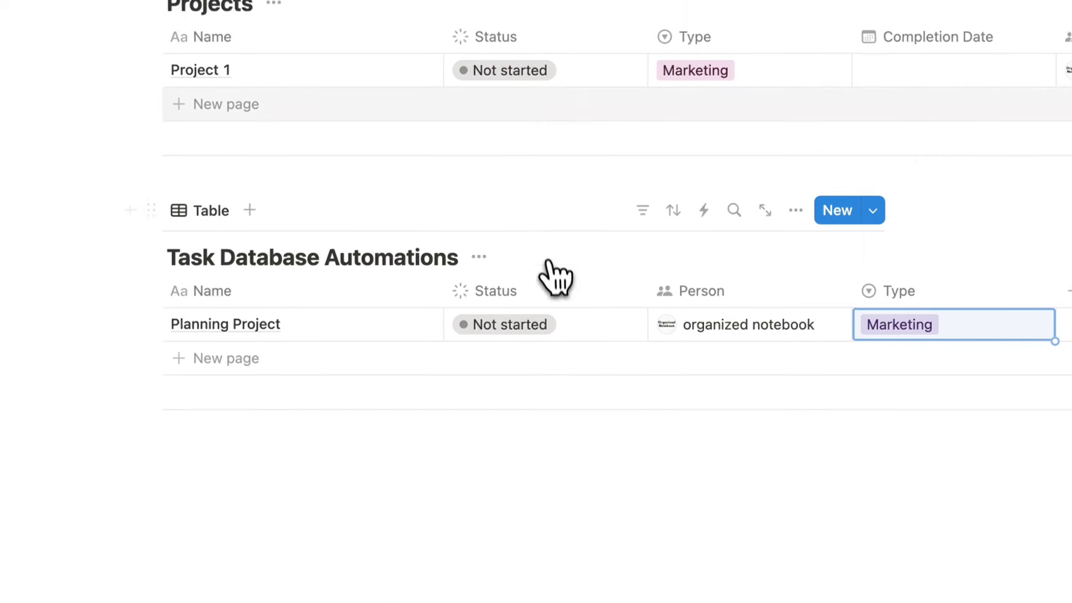
Switch Project 1's Status to In progress and review the existing automation's options.
click(537, 149)
click(553, 290)
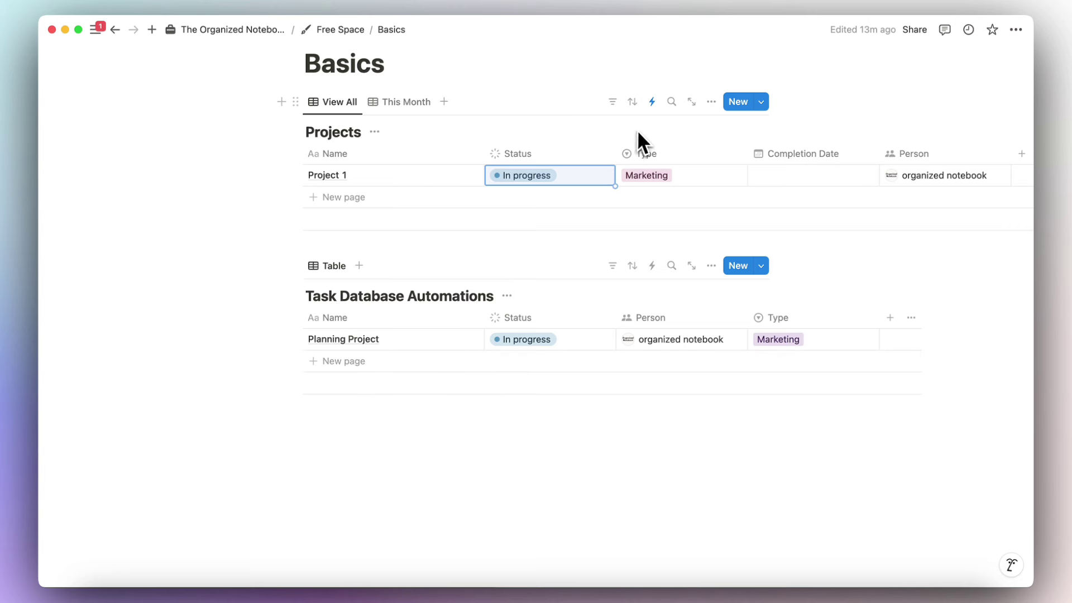
click(652, 101)
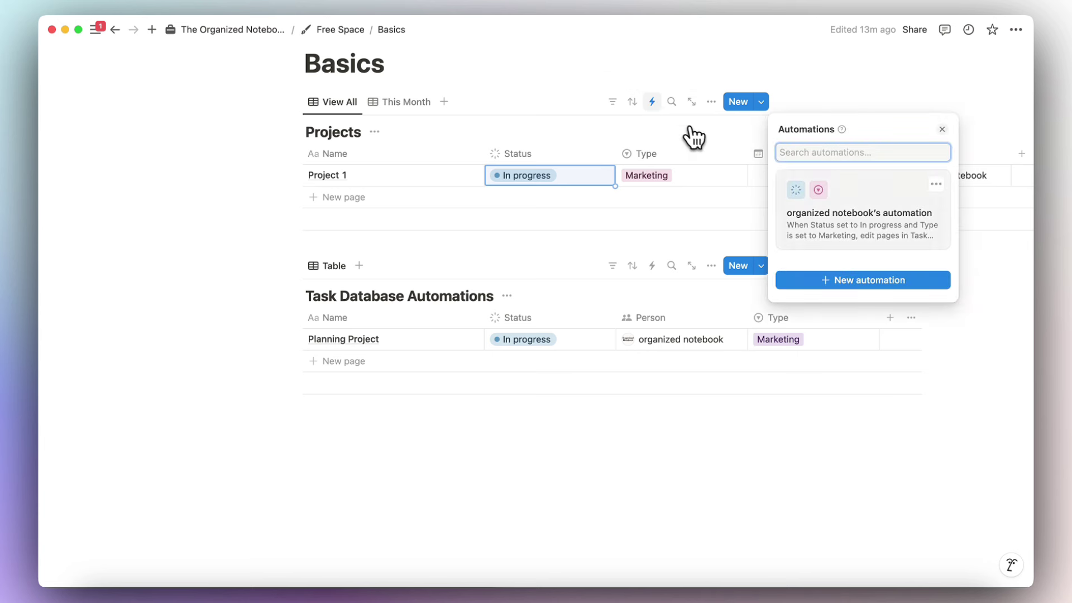
click(937, 184)
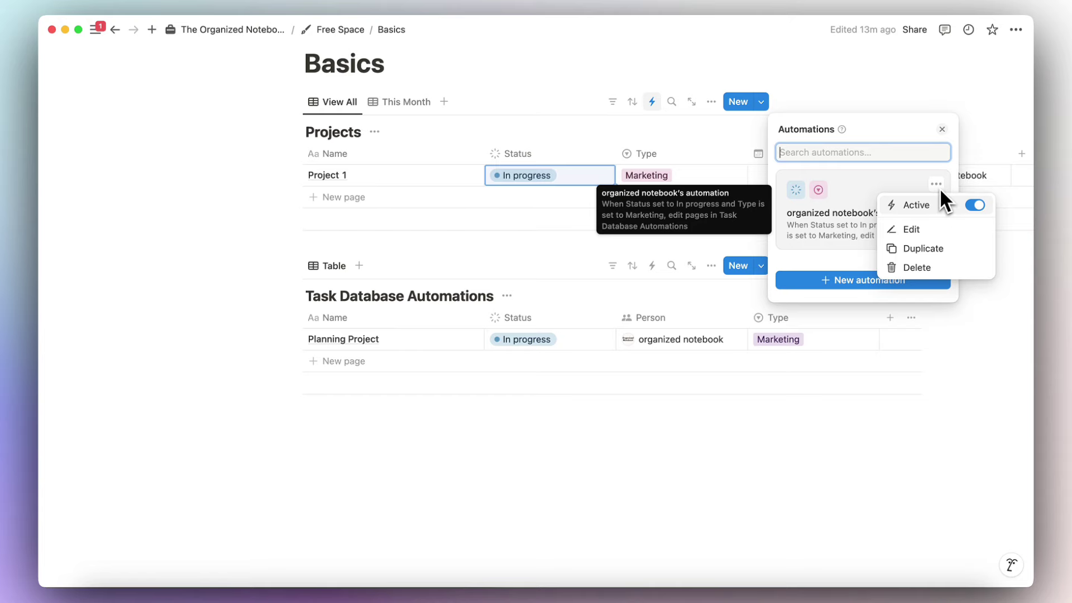
click(685, 125)
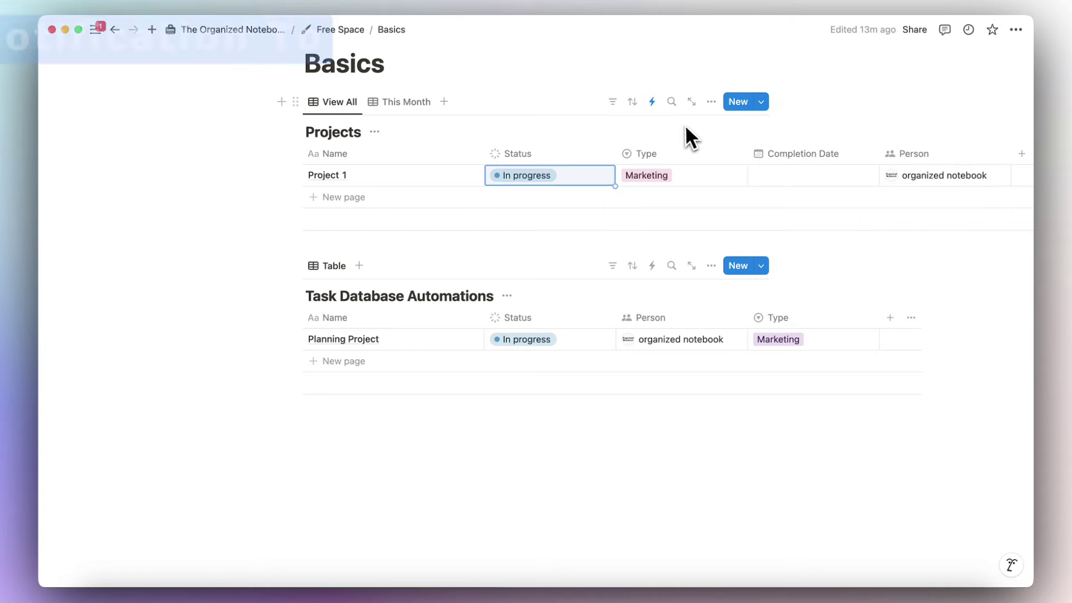
Start a new Projects automation triggered when Status is set to Complete.
click(652, 102)
click(843, 281)
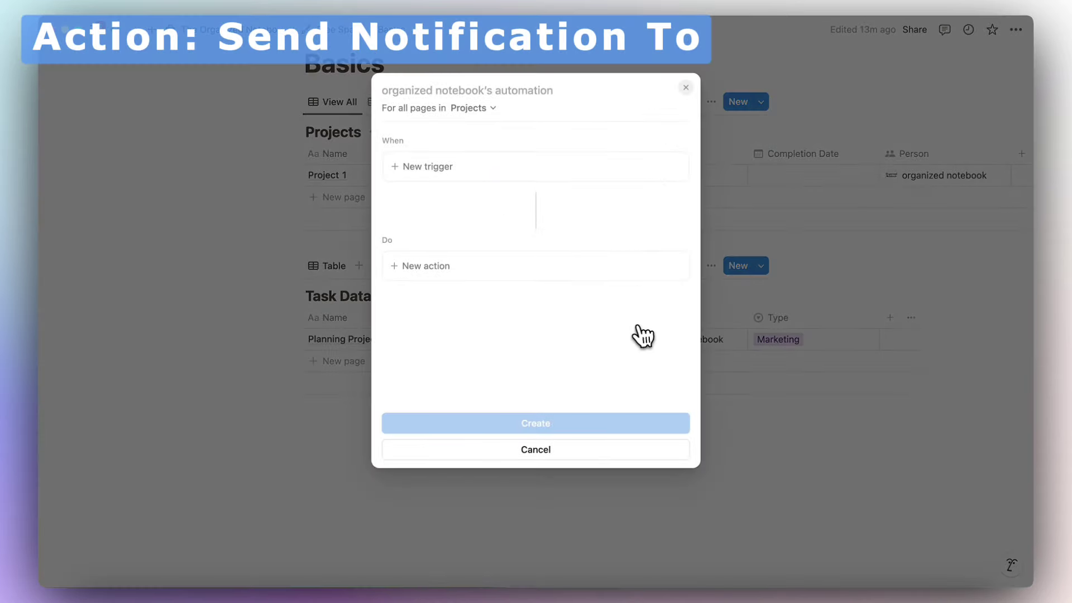
click(545, 273)
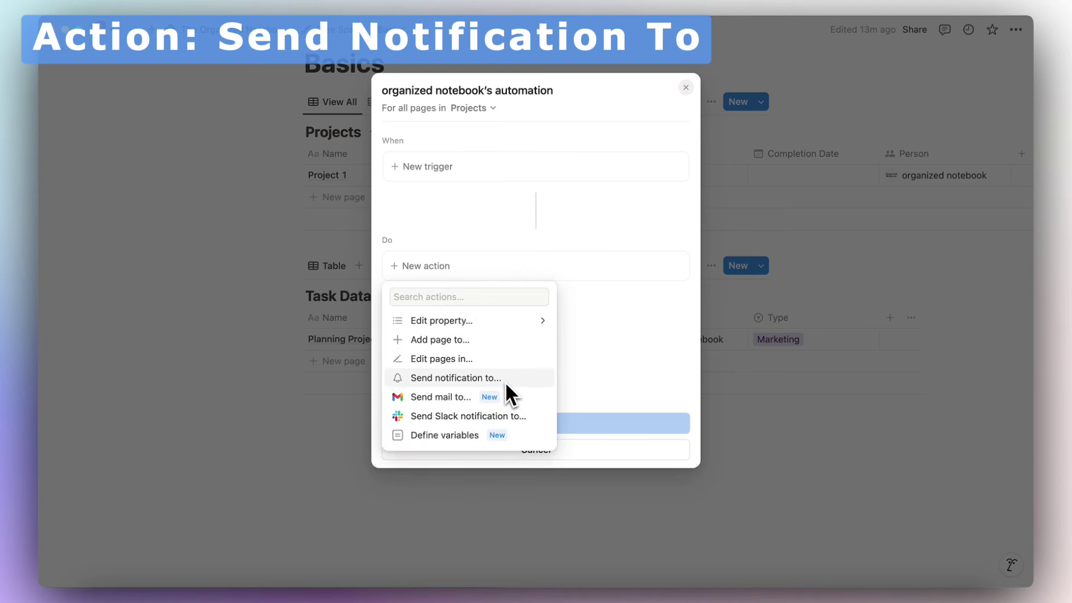
click(455, 183)
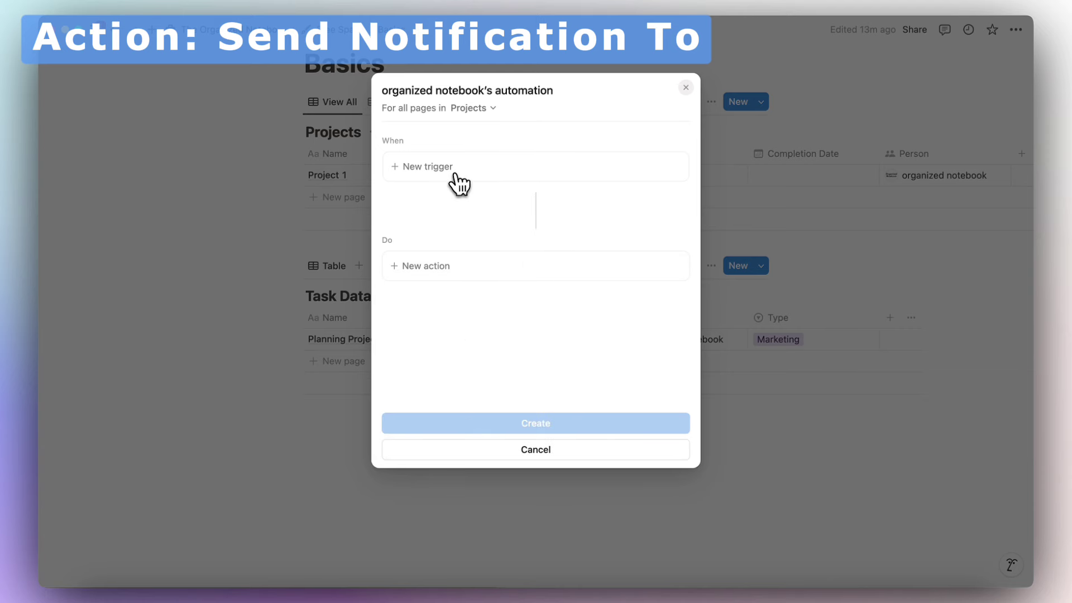
click(447, 178)
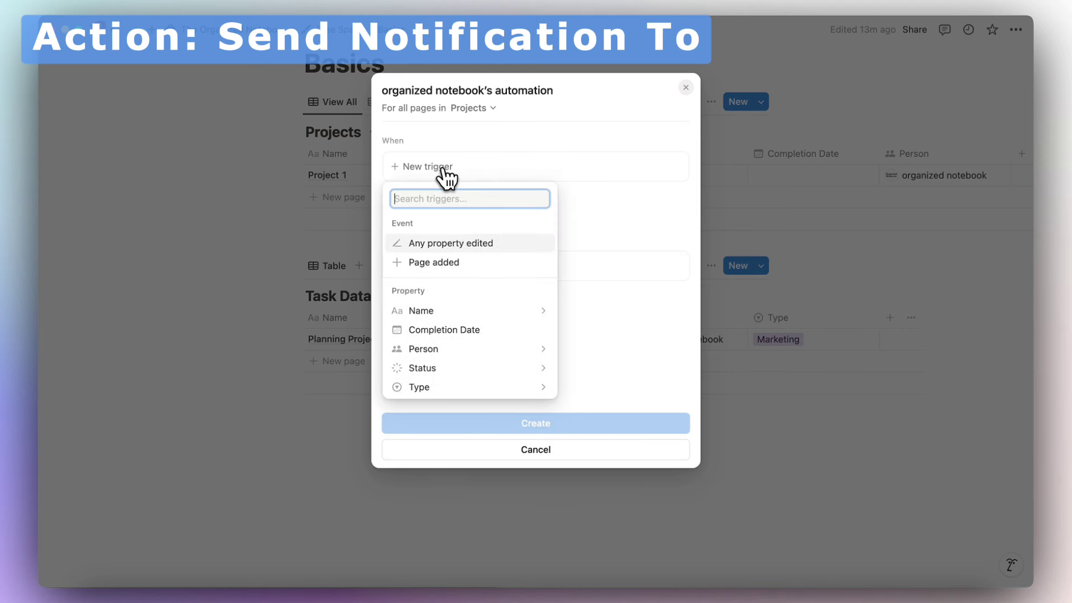
click(485, 368)
click(397, 246)
click(396, 285)
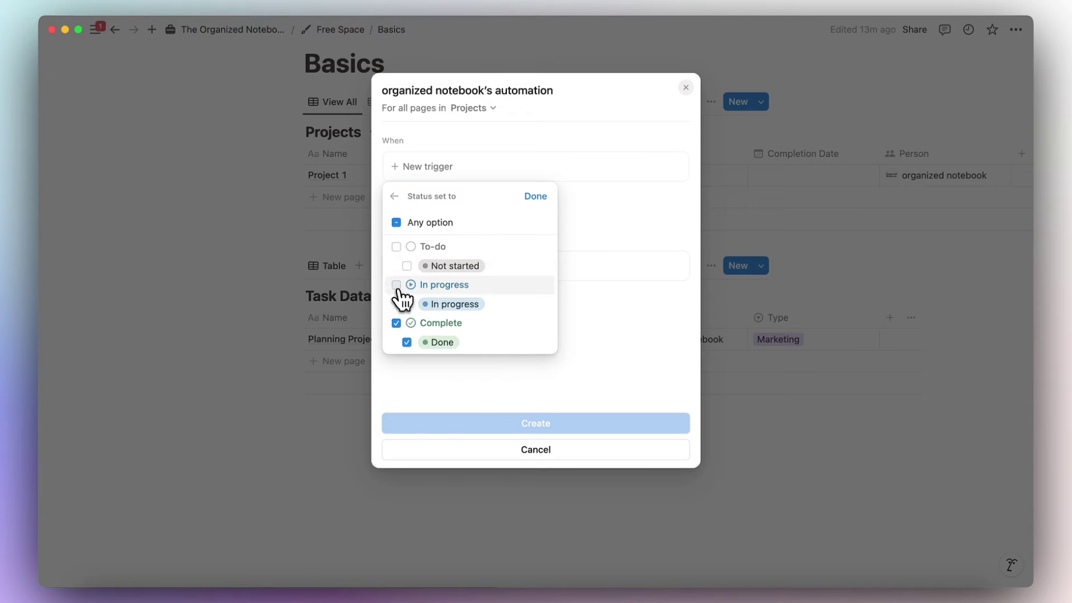
click(536, 196)
Add a Send notification action addressed to a specific workspace member.
click(486, 308)
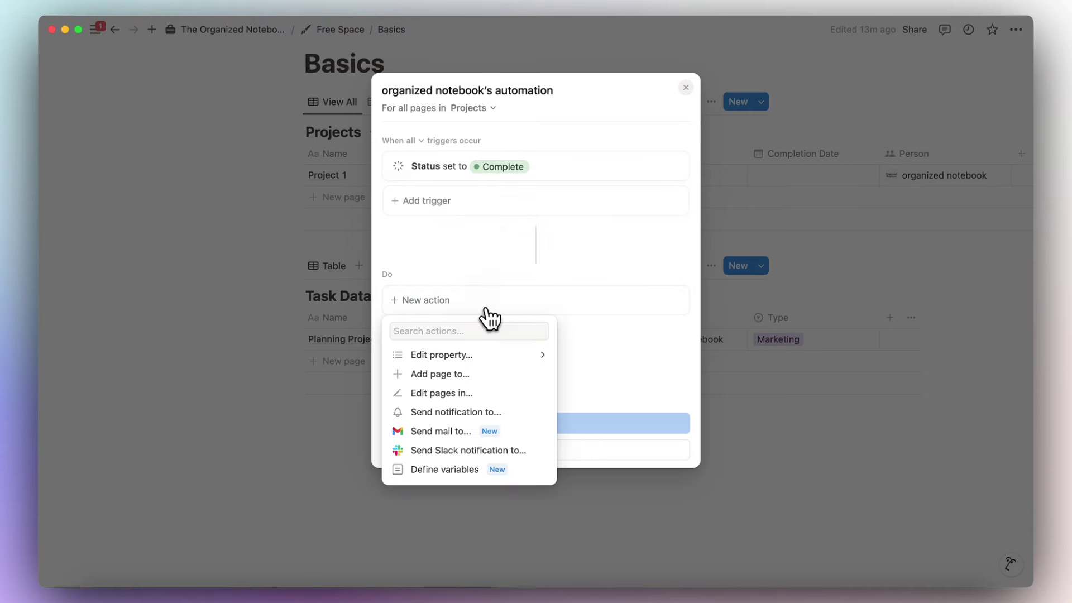
click(491, 412)
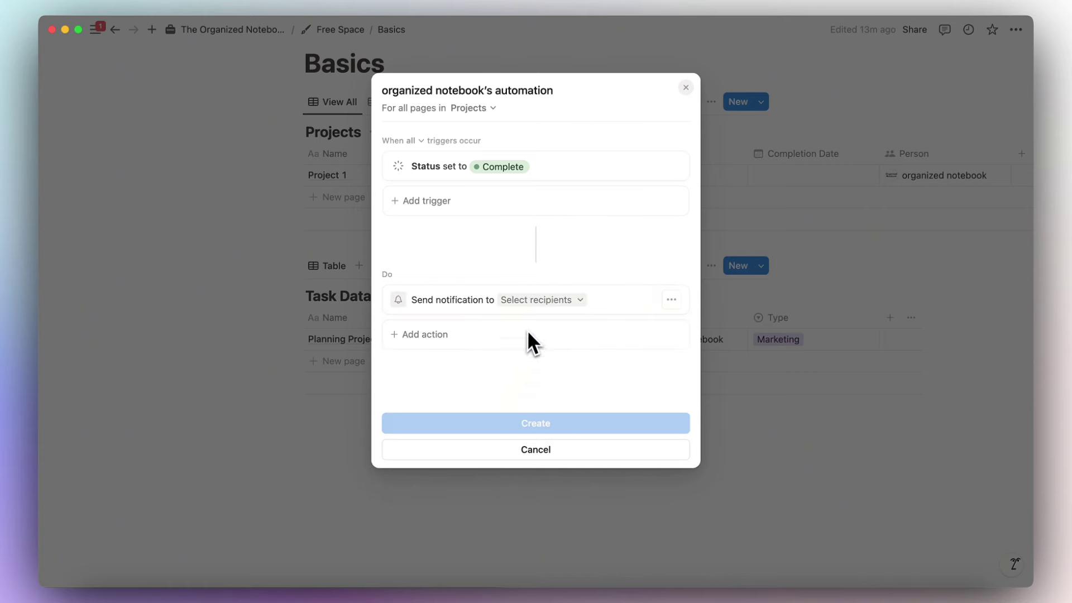
click(555, 301)
click(541, 319)
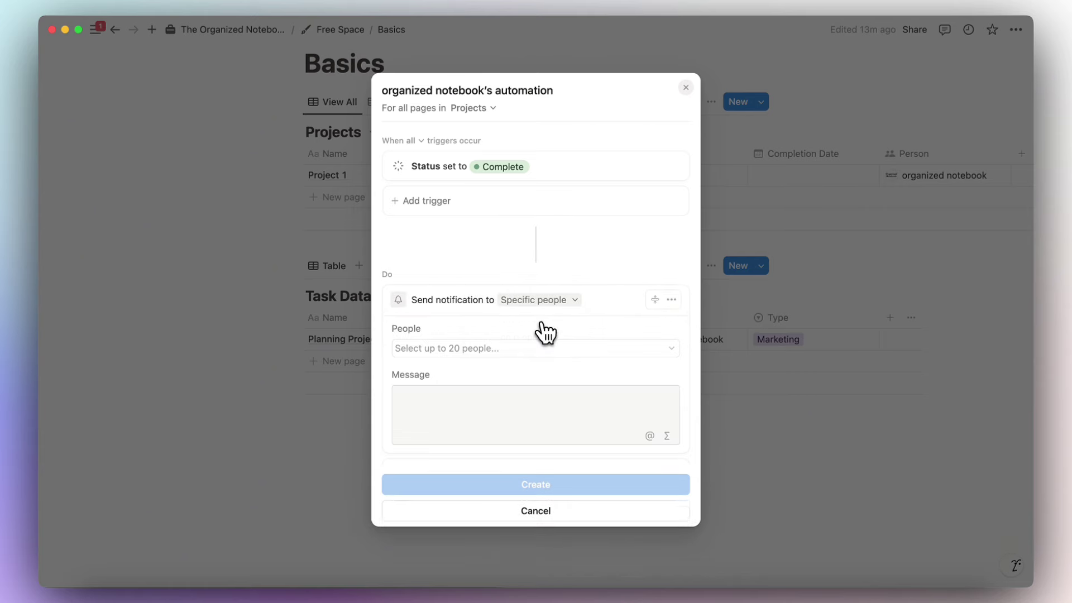
click(535, 348)
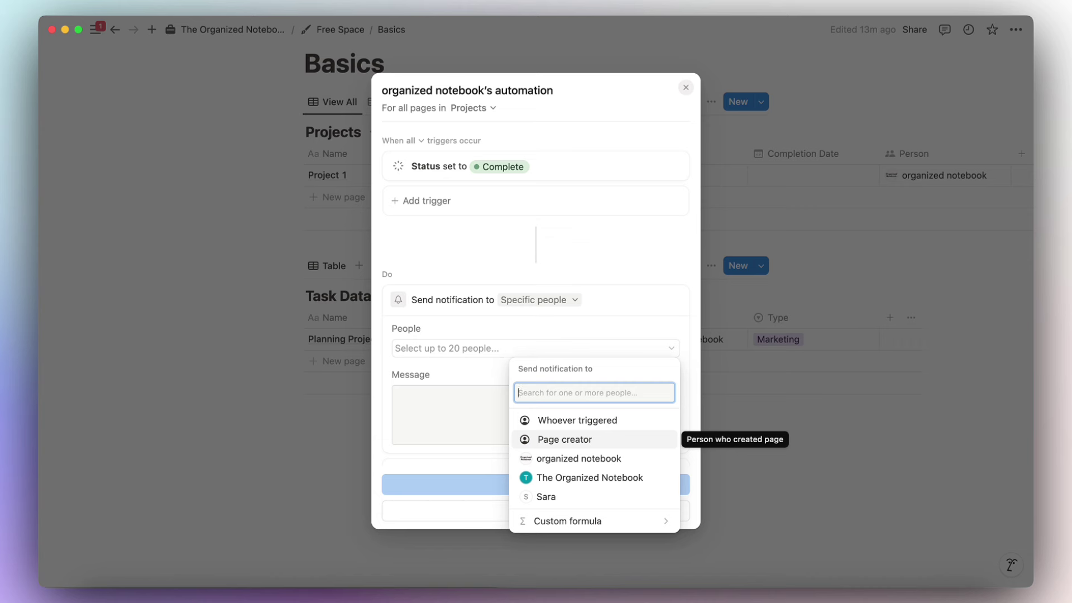
click(581, 458)
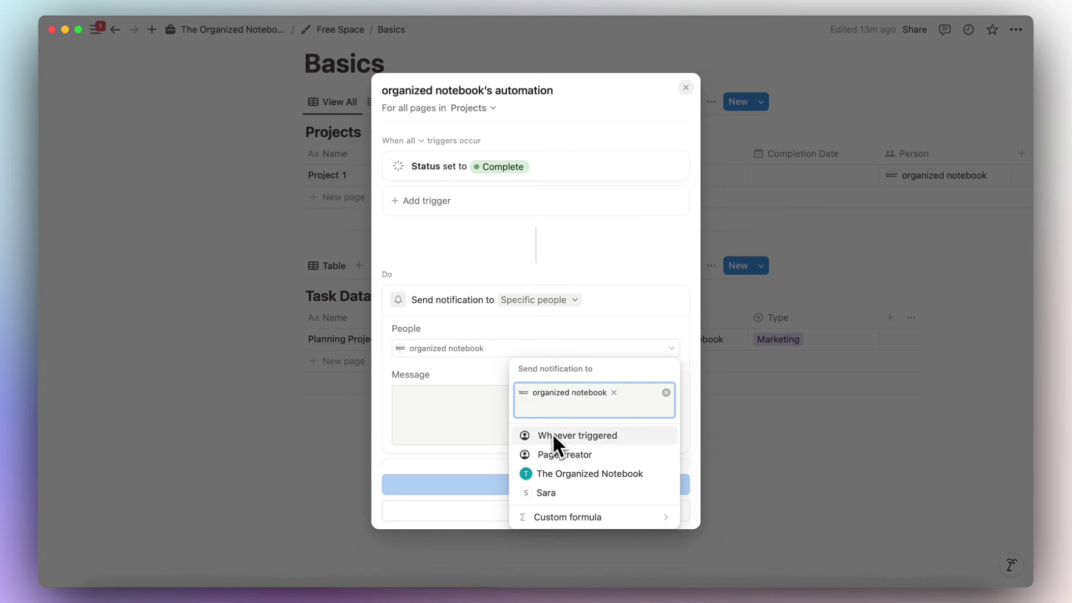
key(Escape)
Write the message 'Project is Complete!' and create the automation.
click(461, 410)
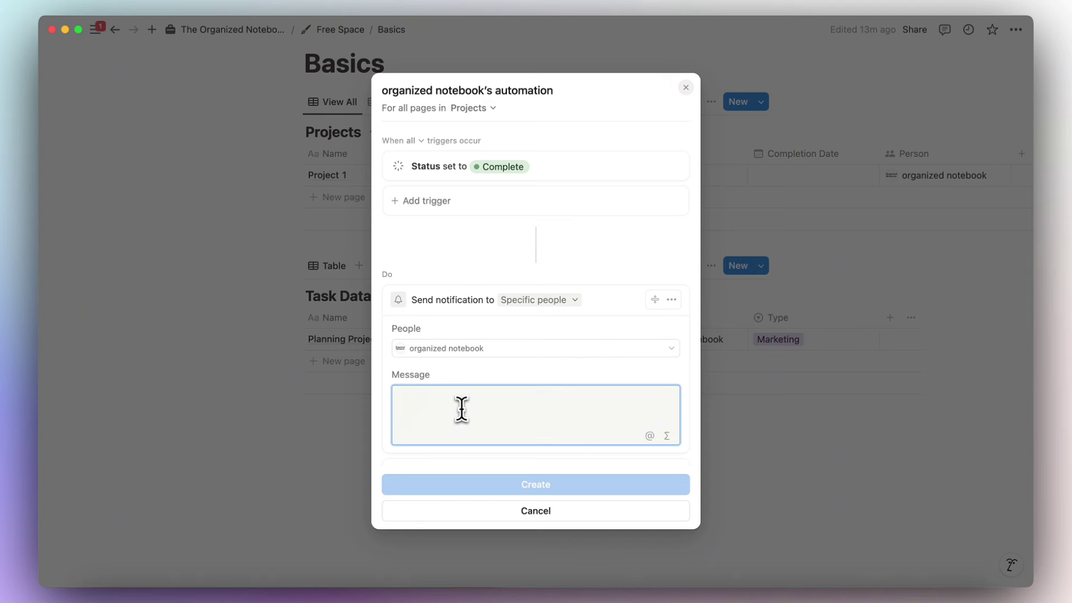
text(Project is Complete!)
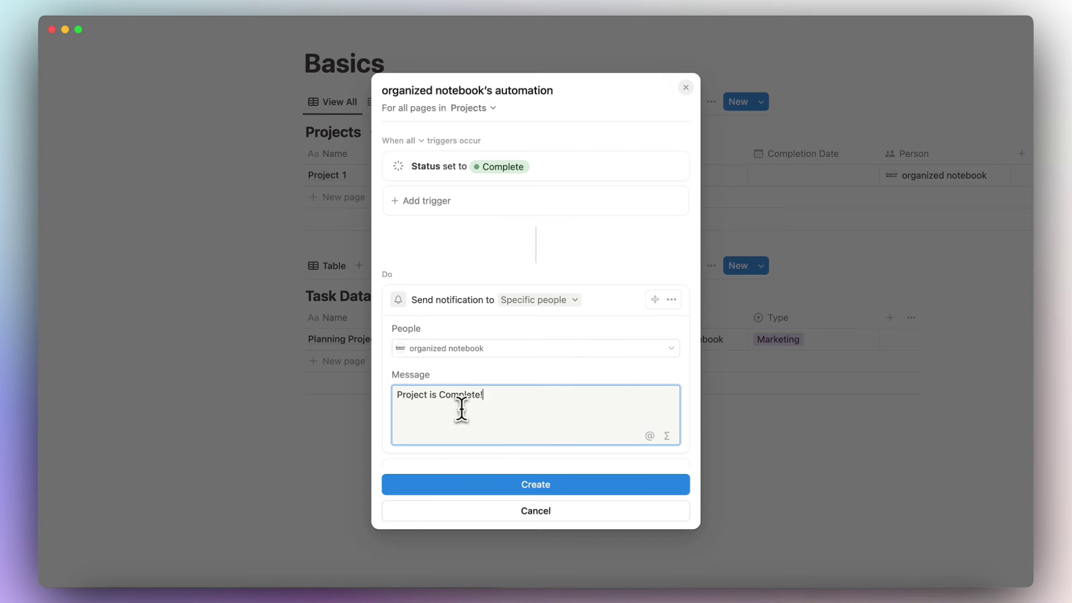
click(622, 483)
click(683, 420)
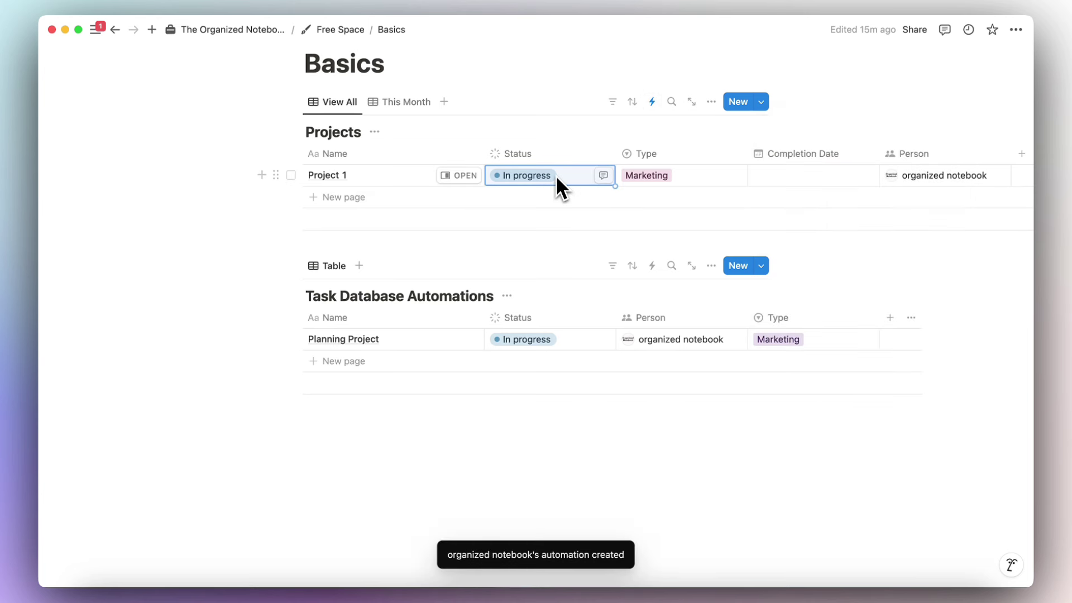
click(621, 212)
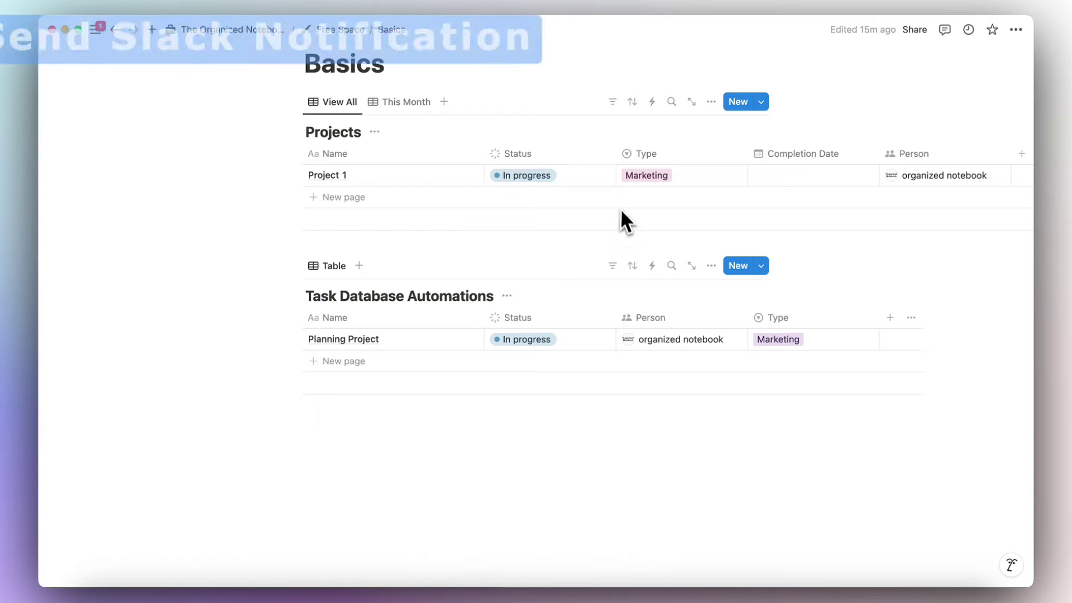
Start a new automation with a Slack notification action, triggered when Status is set to Complete.
click(655, 104)
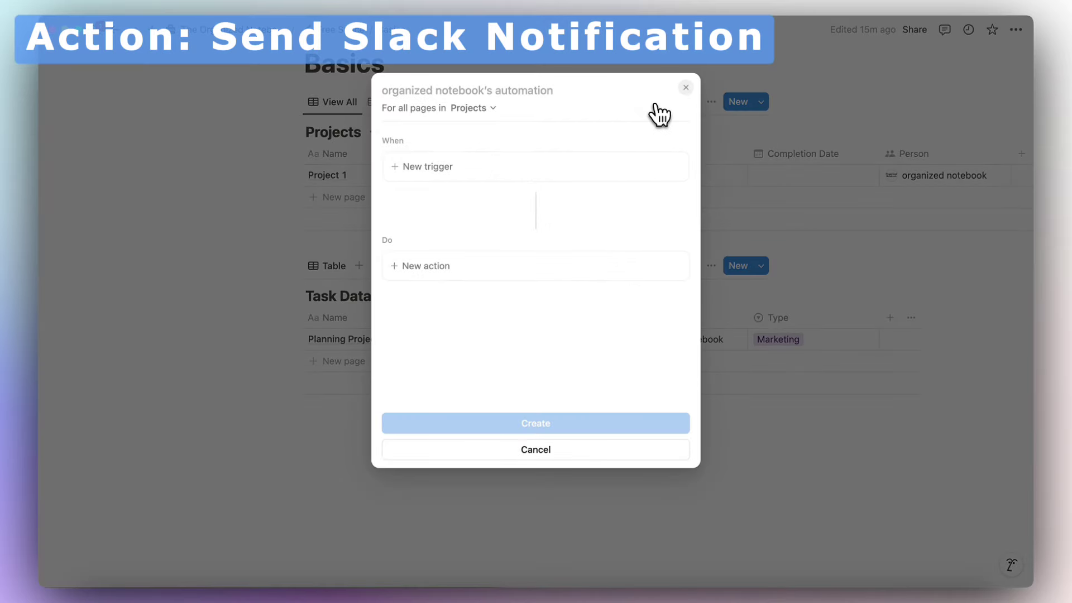
click(552, 266)
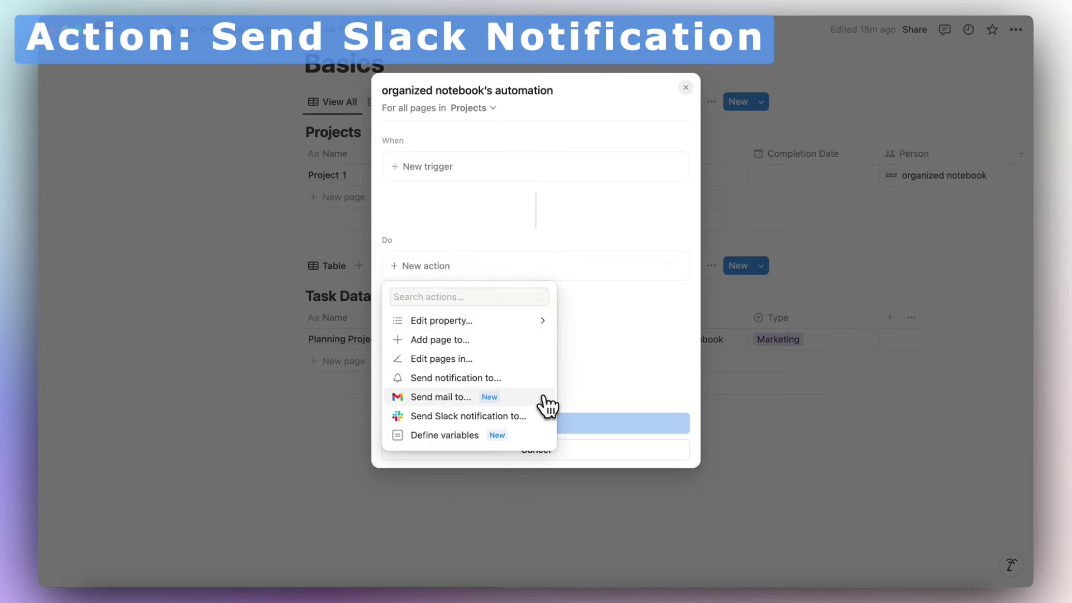
click(519, 417)
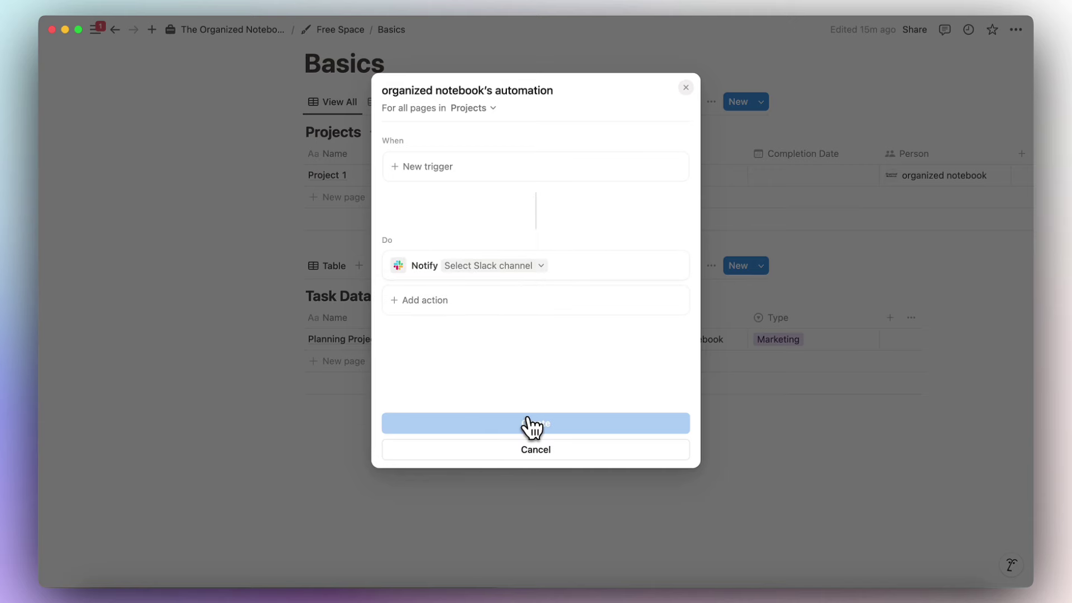
click(474, 173)
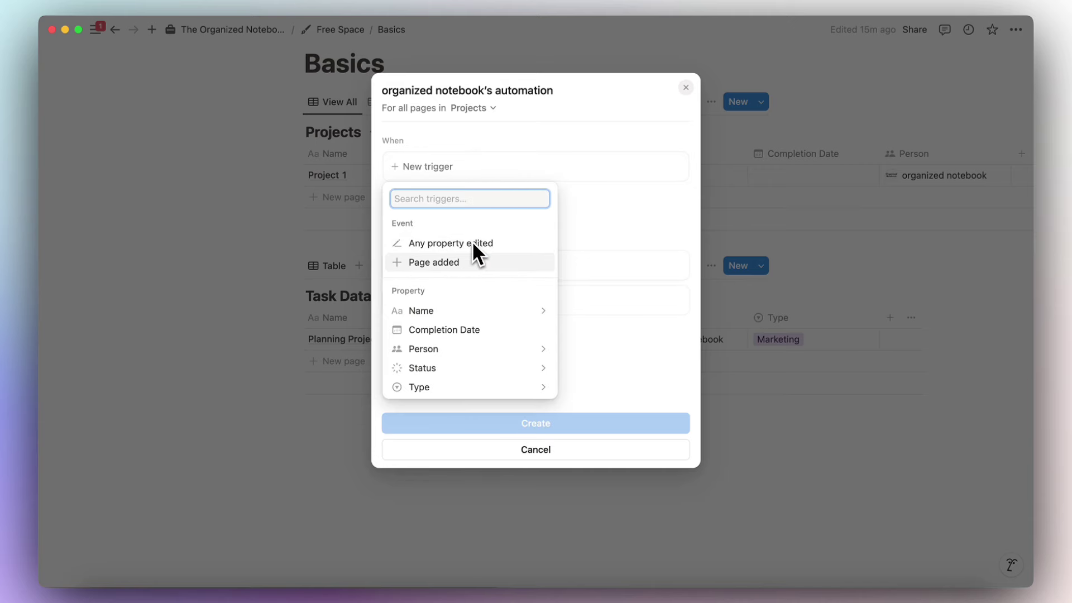
click(441, 367)
click(397, 246)
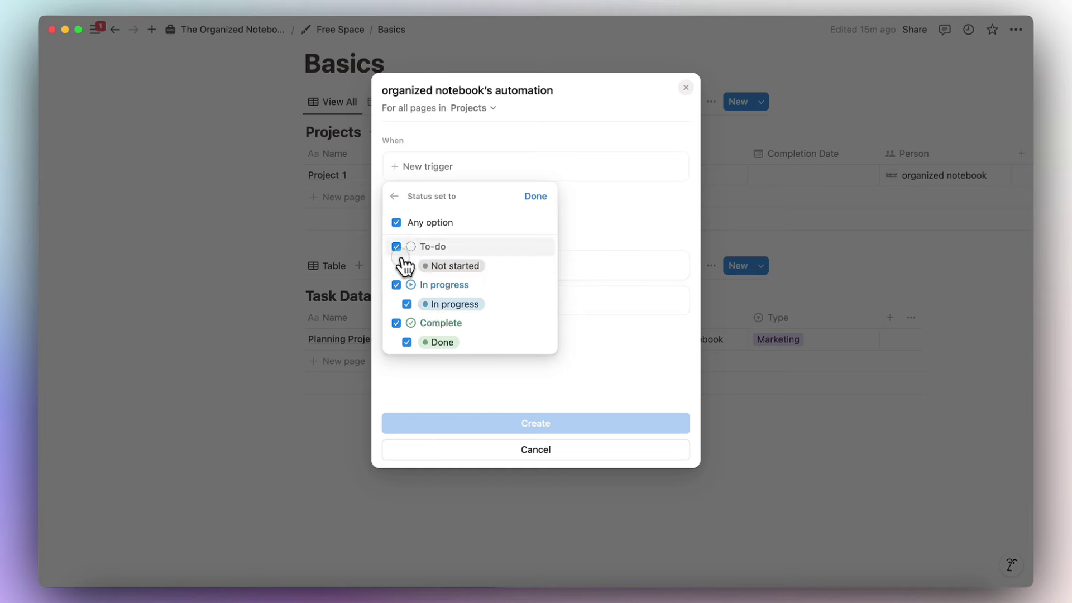
click(396, 284)
click(535, 197)
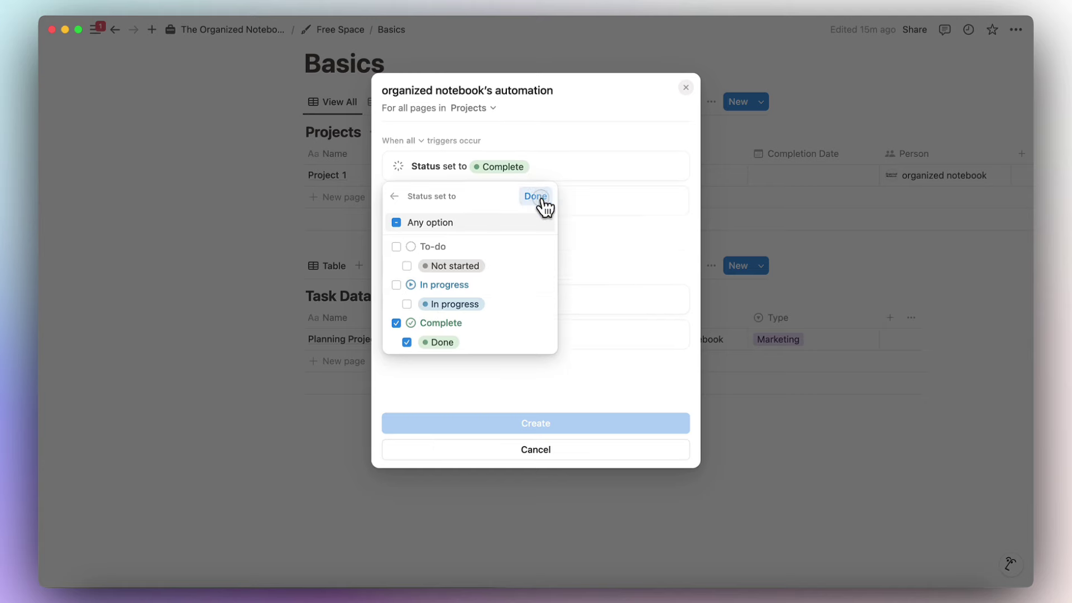
Post the notification to the #templates channel and create the automation.
click(522, 302)
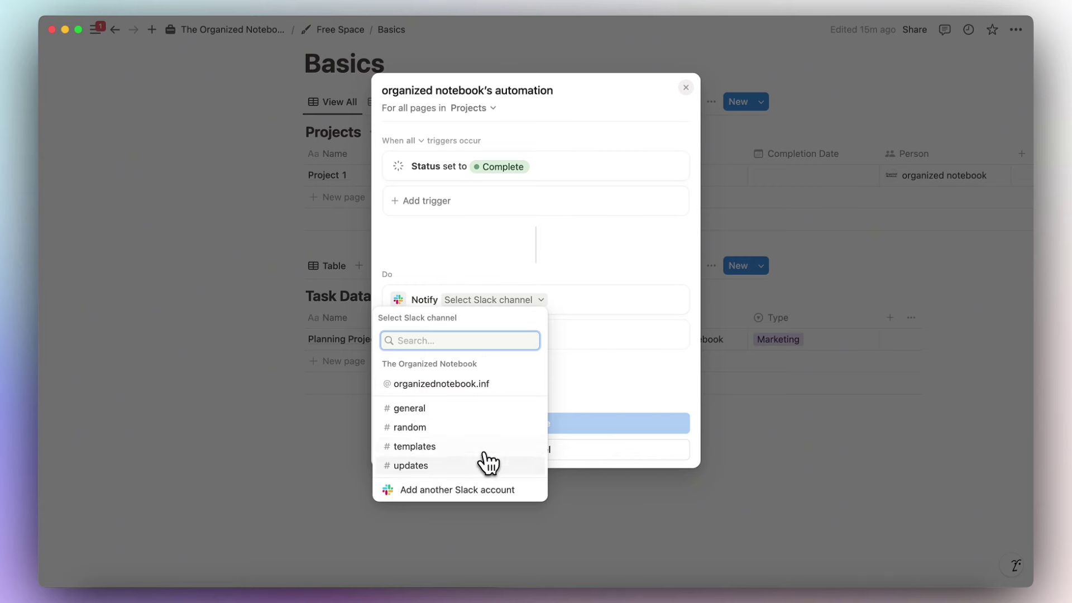
click(484, 447)
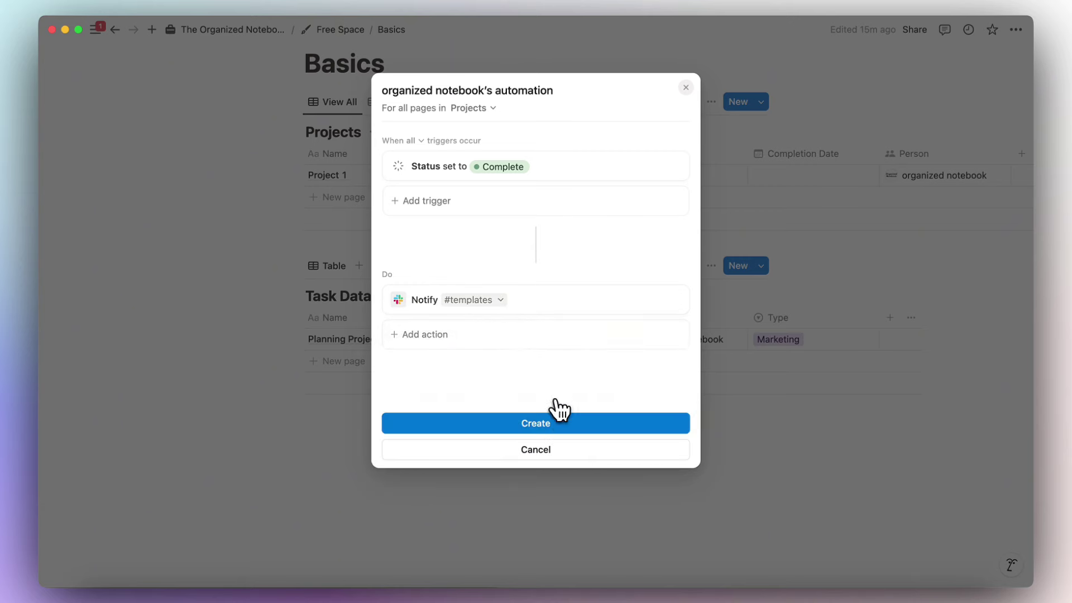
click(572, 434)
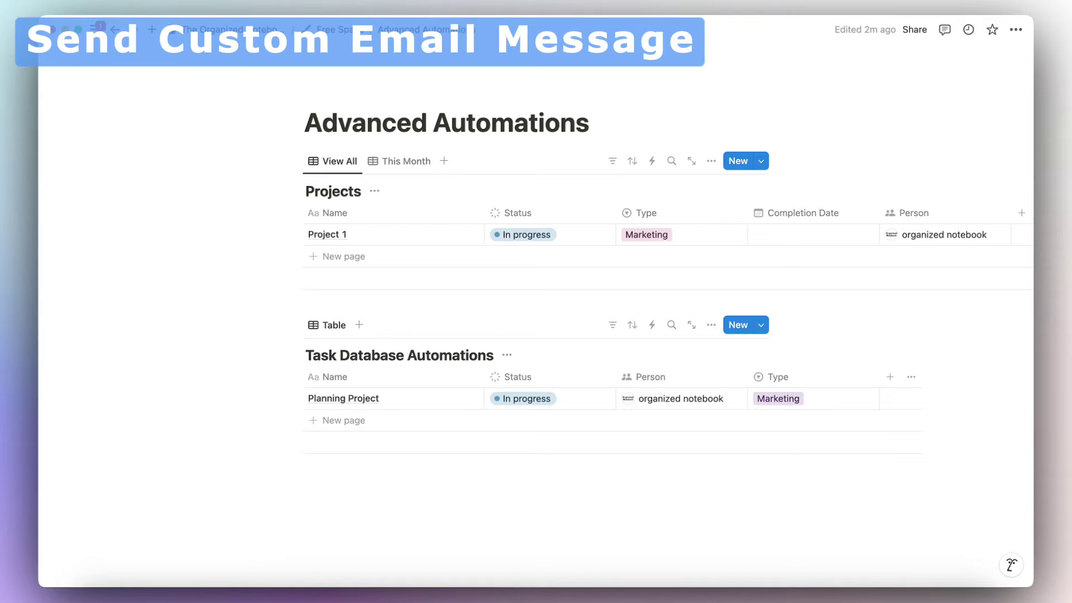
Begin a Projects automation triggered when Status is set to Complete.
click(652, 163)
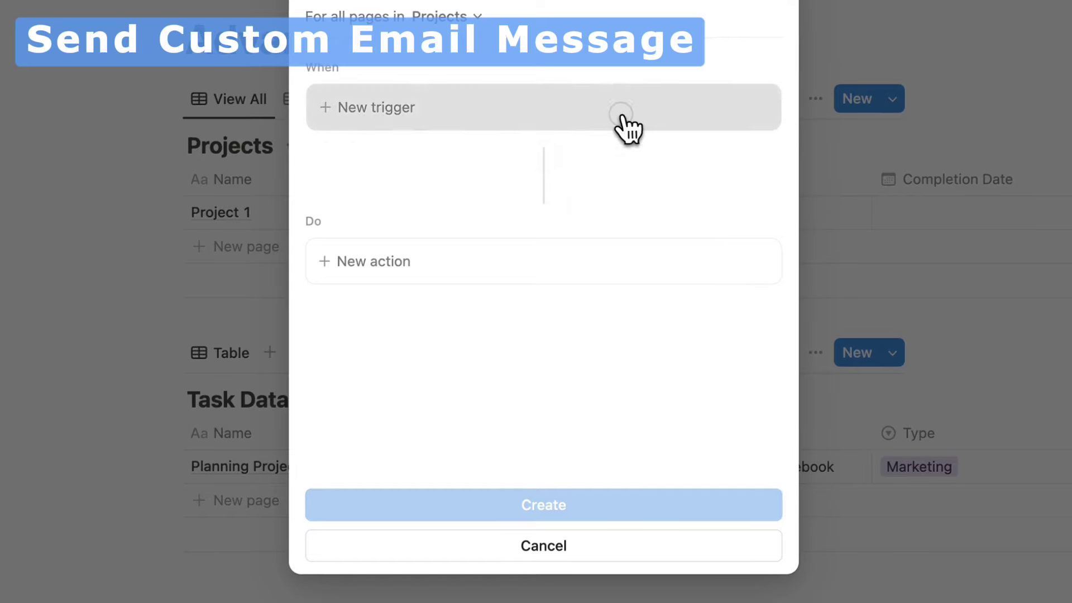
click(608, 125)
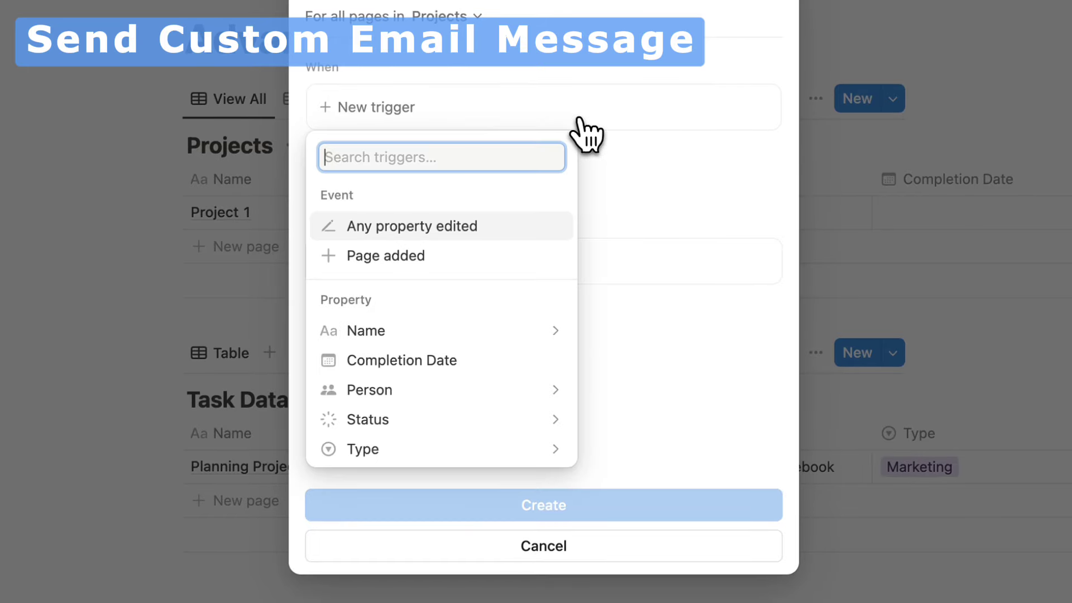
click(510, 426)
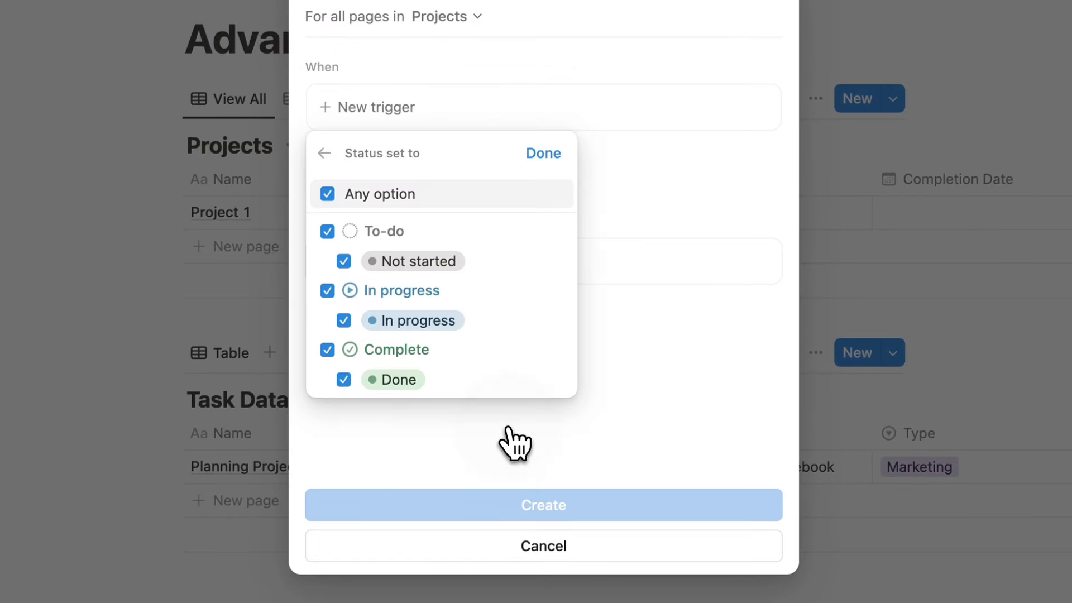
click(344, 261)
click(328, 291)
click(543, 153)
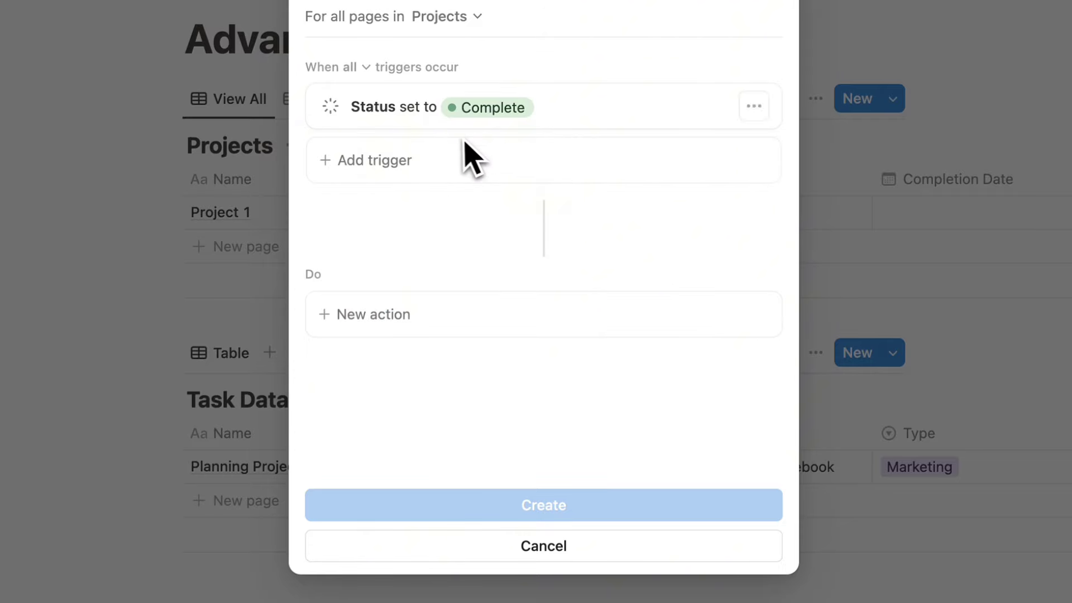
Add a Send mail to action, keeping the default recipient.
click(464, 339)
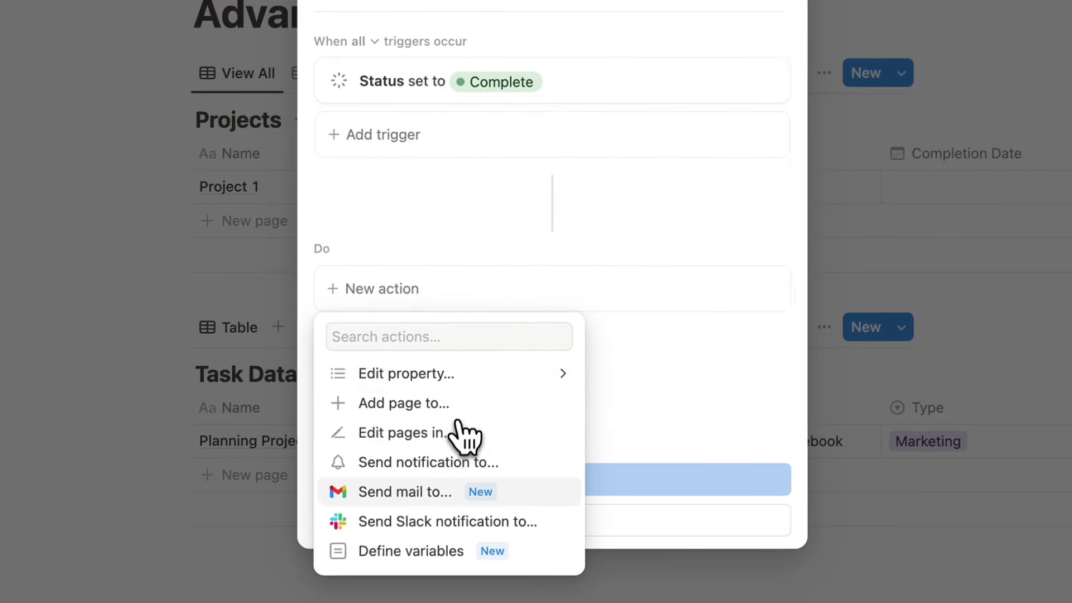
click(443, 528)
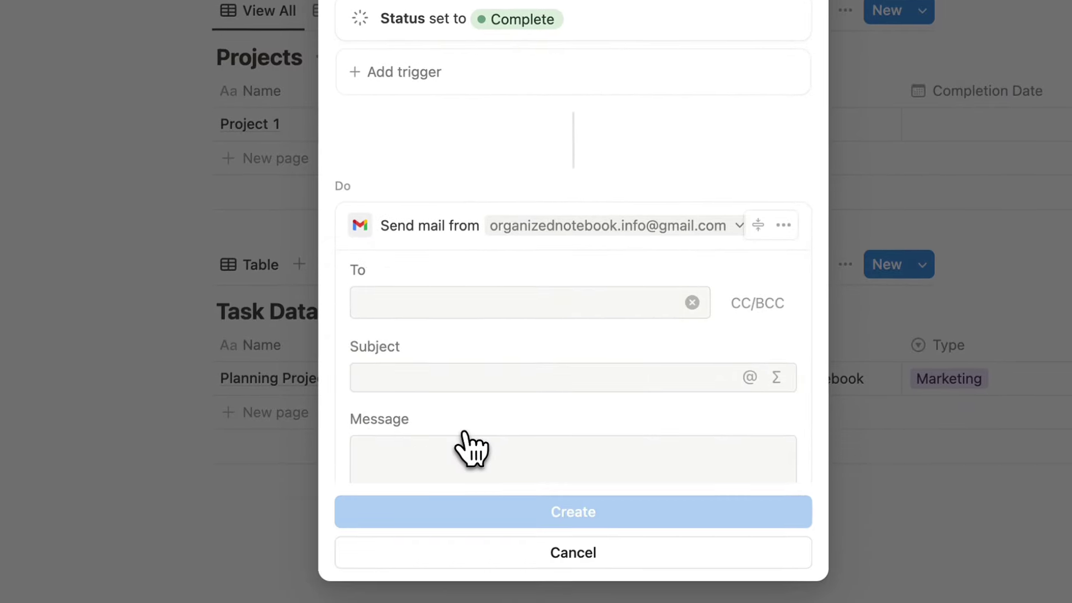
scroll(510, 330, down, 5)
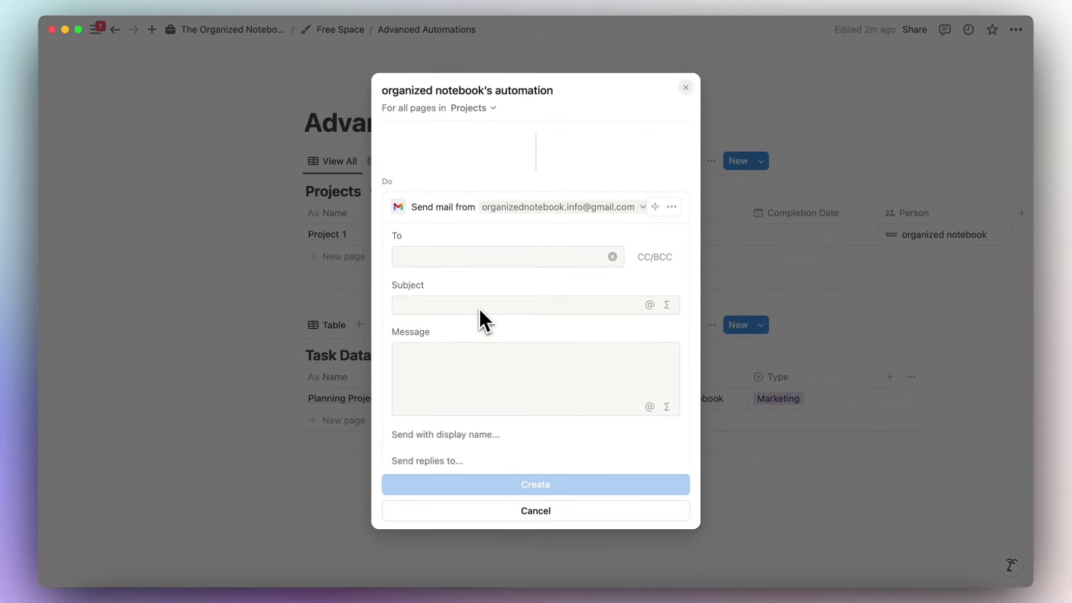
click(467, 258)
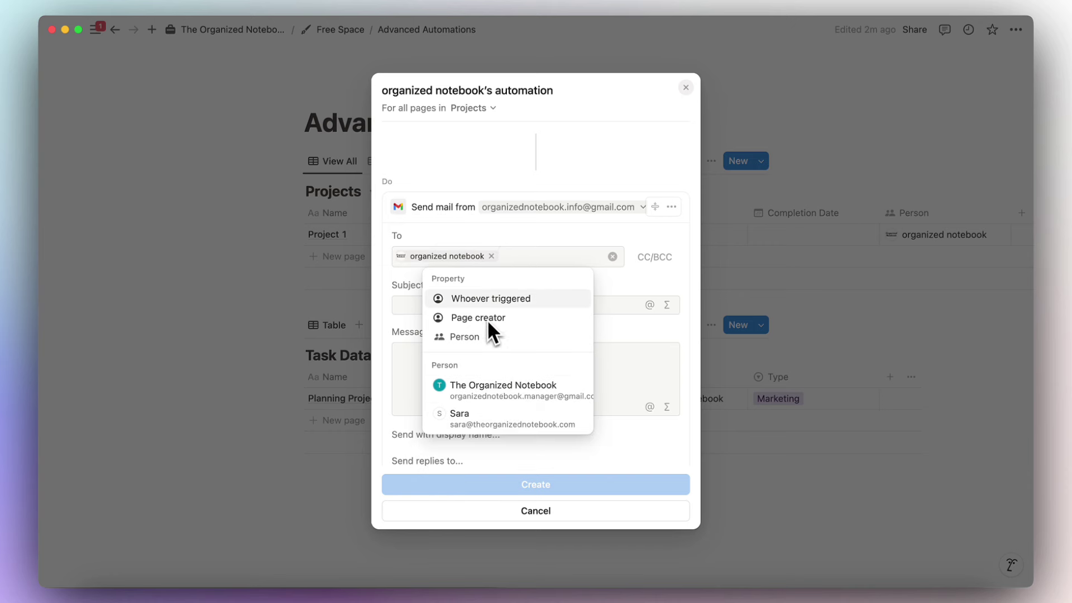
click(507, 232)
scroll(486, 263, up, 4)
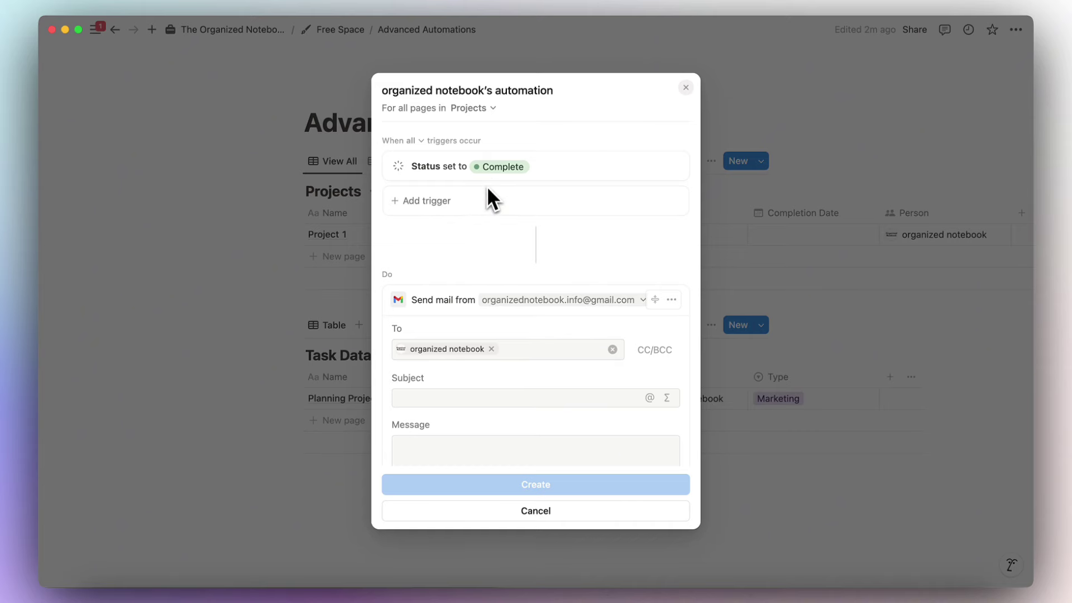
scroll(490, 226, down, 5)
Set the email subject to the triggering page's Name followed by 'was'.
click(466, 245)
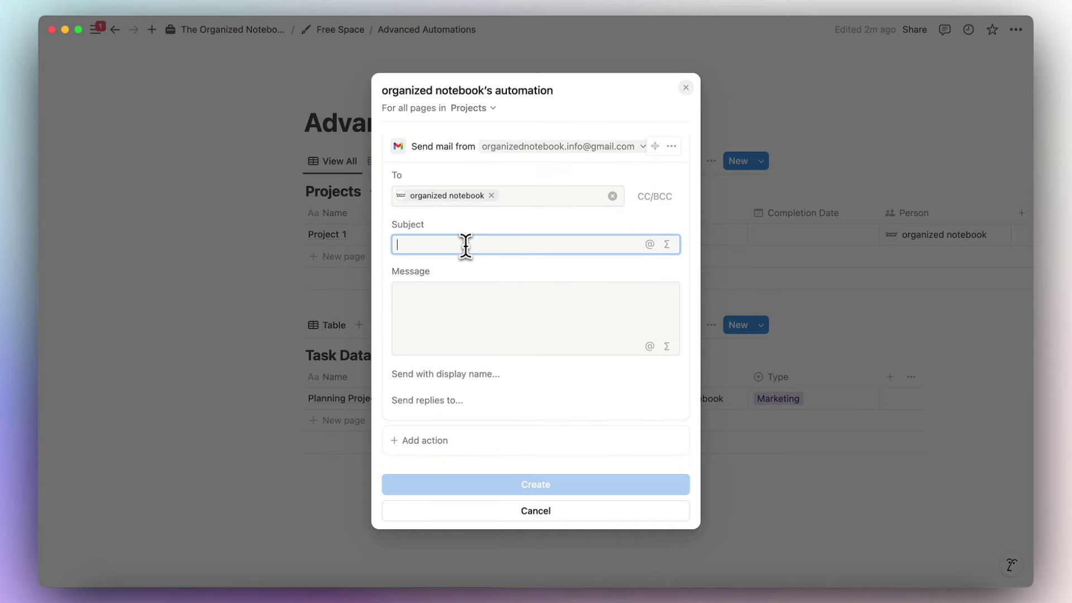
text(@)
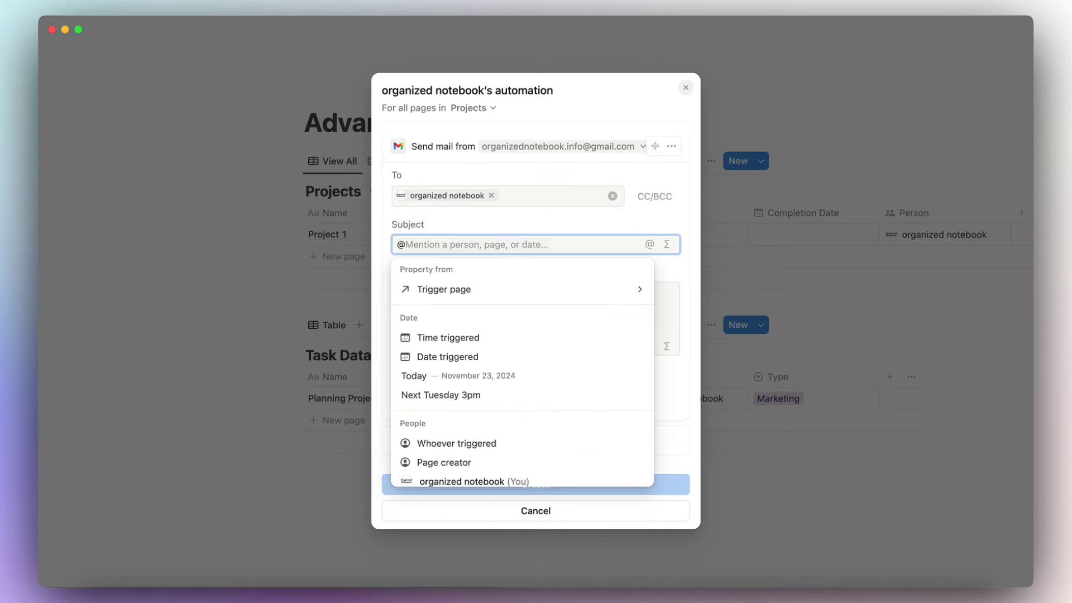
click(473, 287)
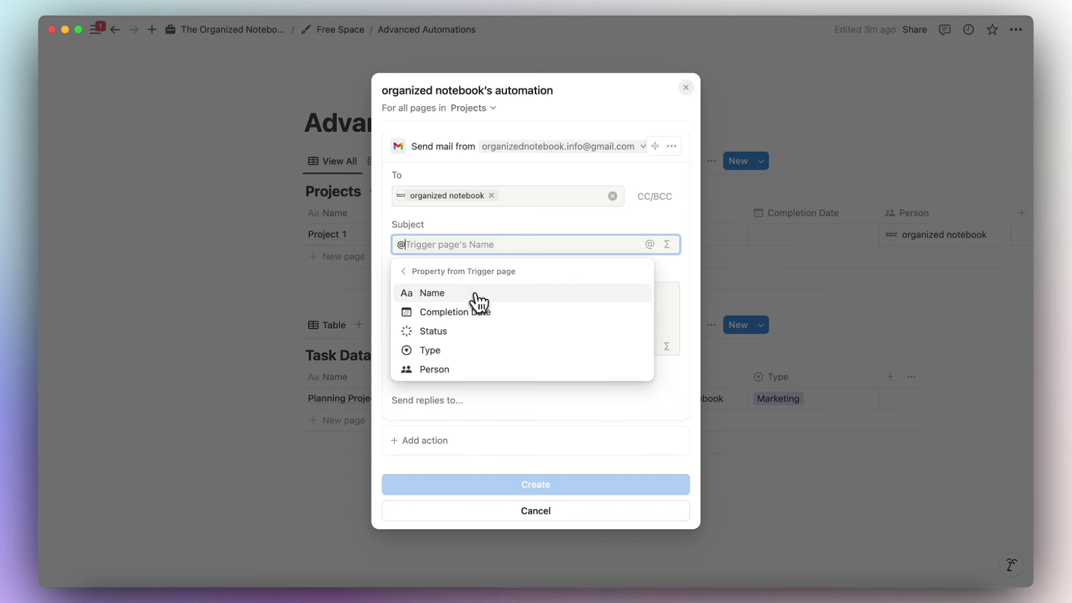
click(475, 294)
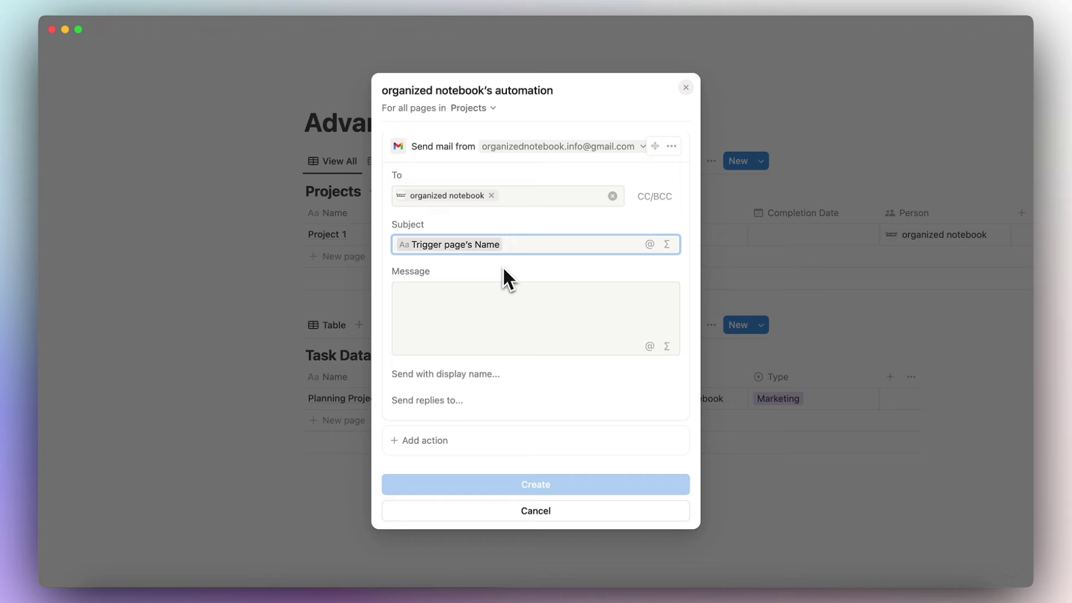
text(was completed!)
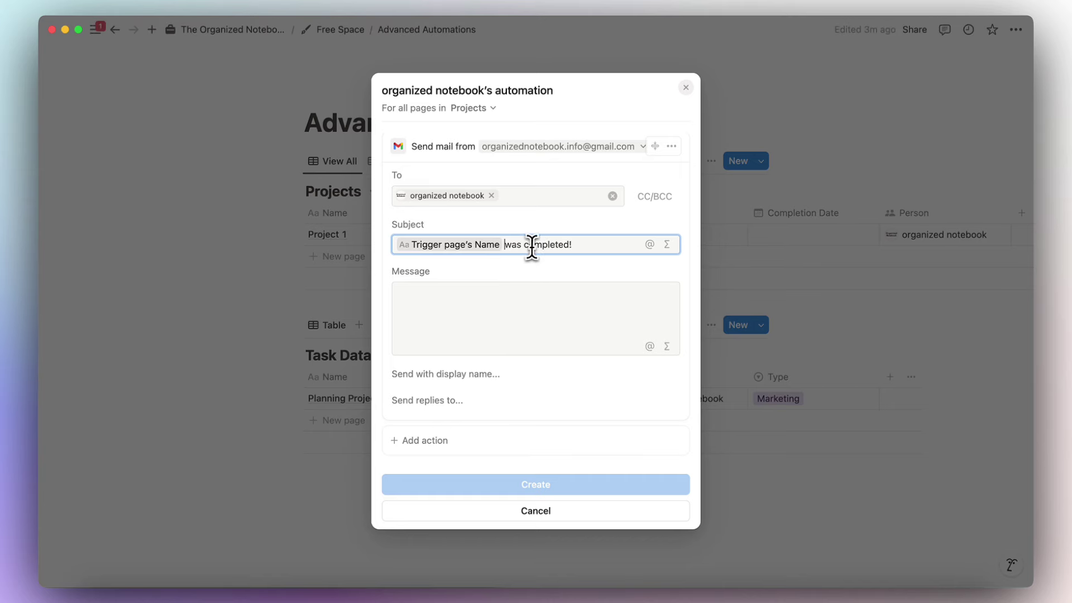
click(535, 293)
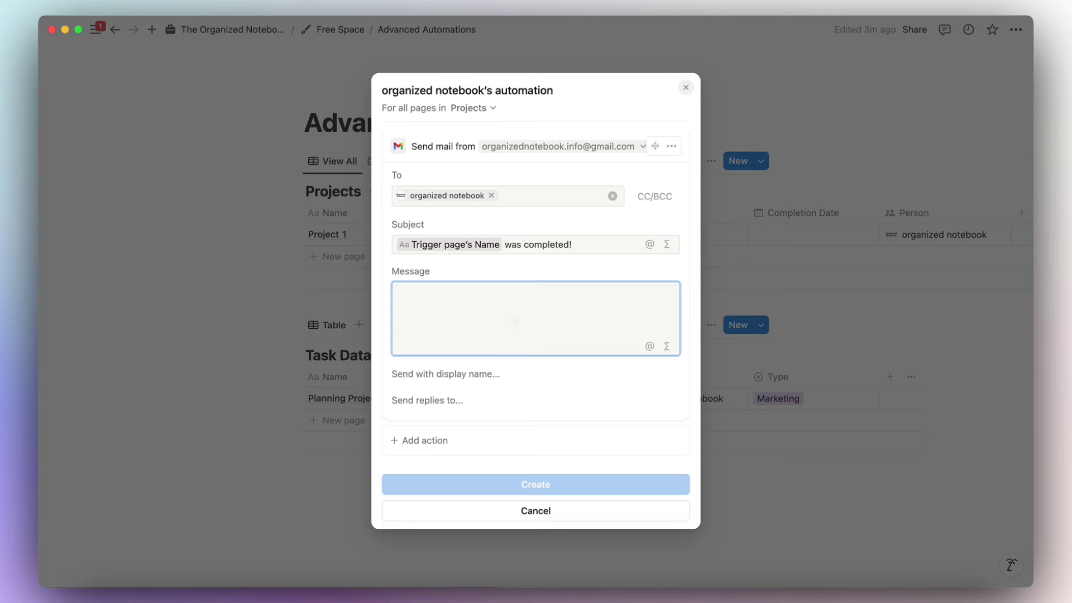
text(@tri)
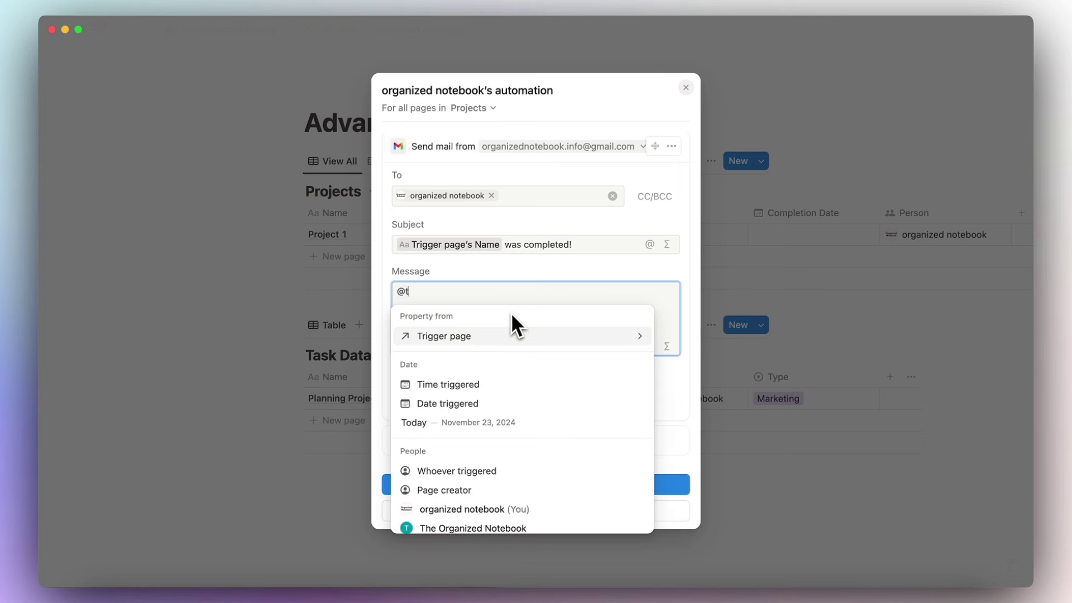
click(514, 336)
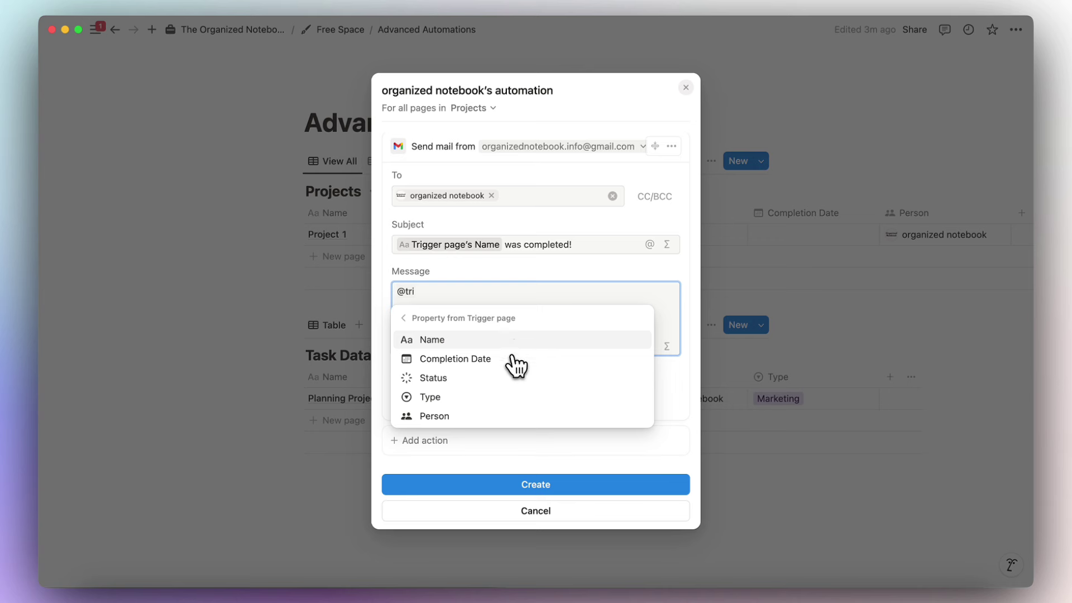
click(511, 341)
text(was co)
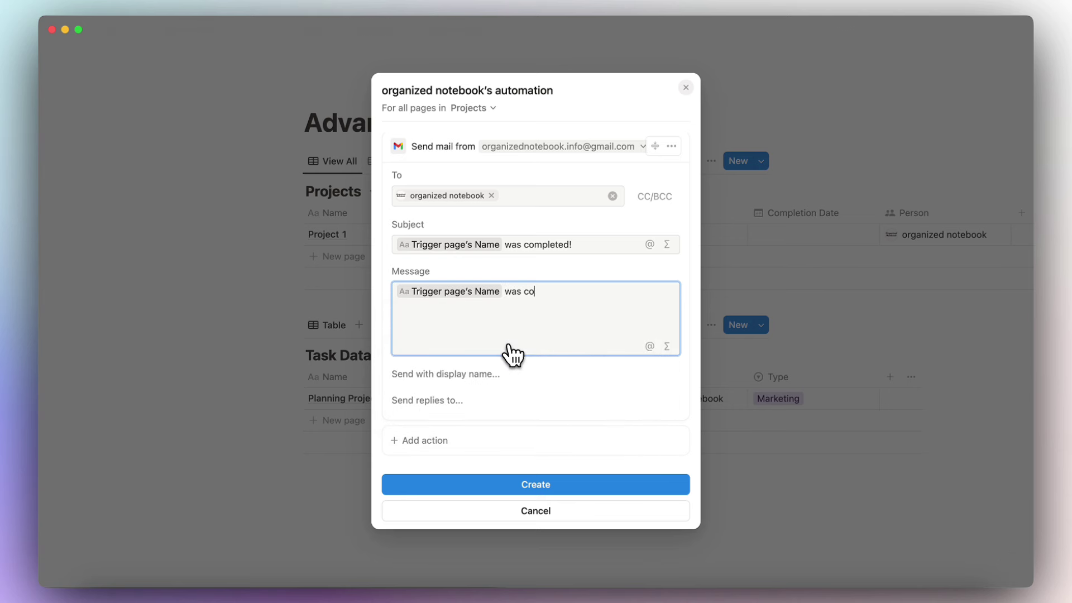
text(pmlted )
text(d)
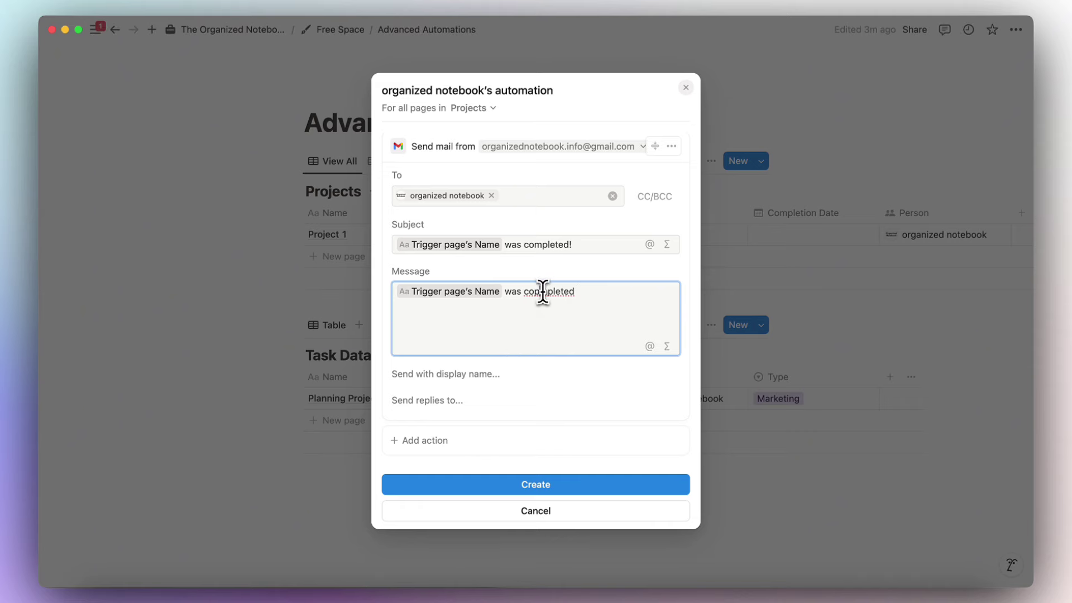
click(540, 291)
key(BackSpace)
text(on )
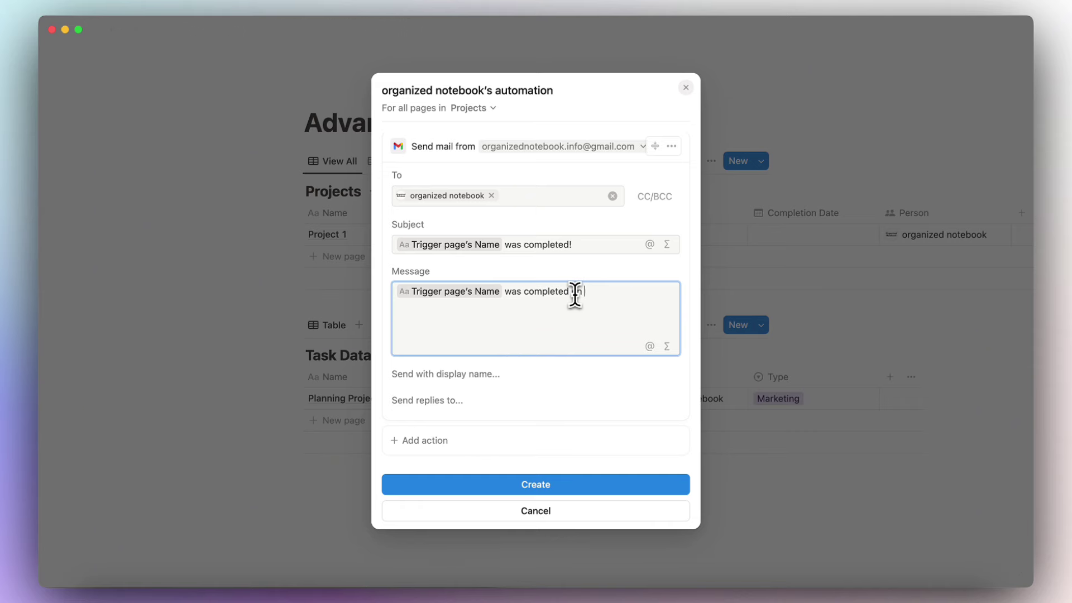
text(@)
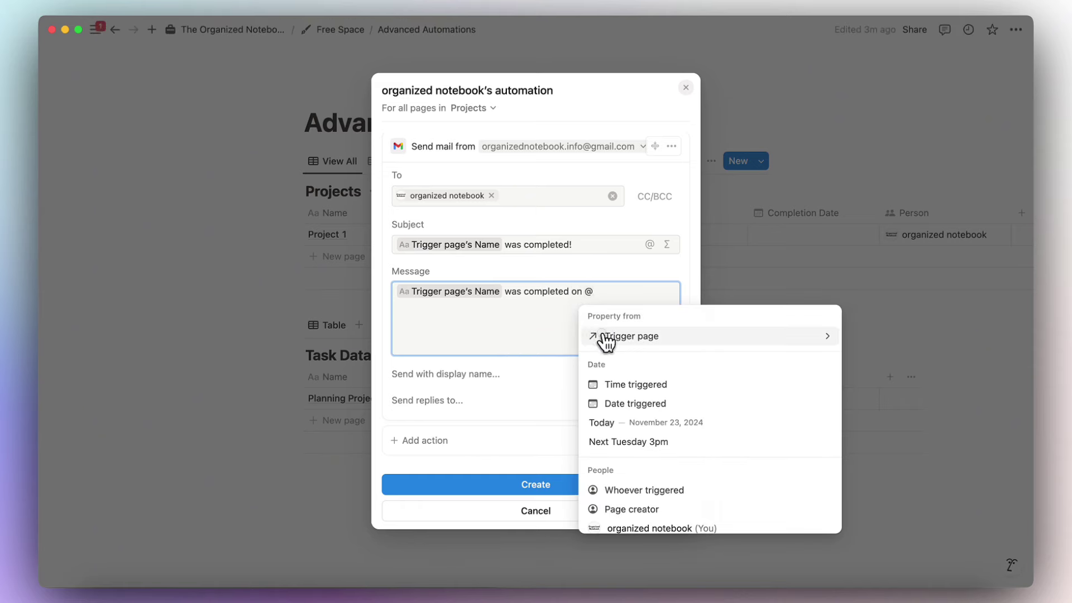
click(606, 336)
click(620, 359)
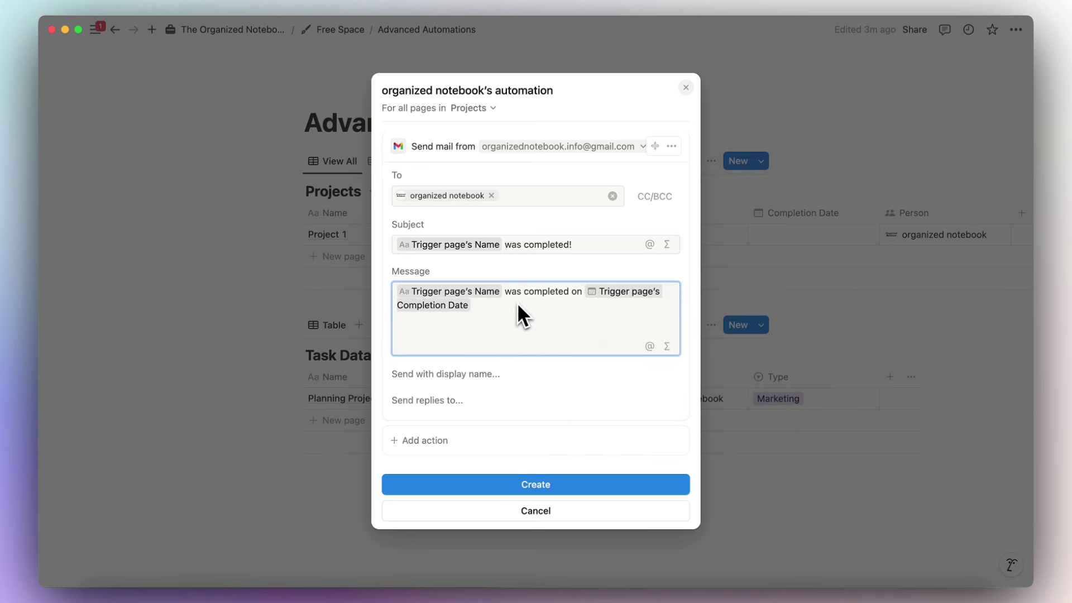
Add the optional sender display name field, then remove it again.
click(450, 374)
scroll(480, 380, down, 2)
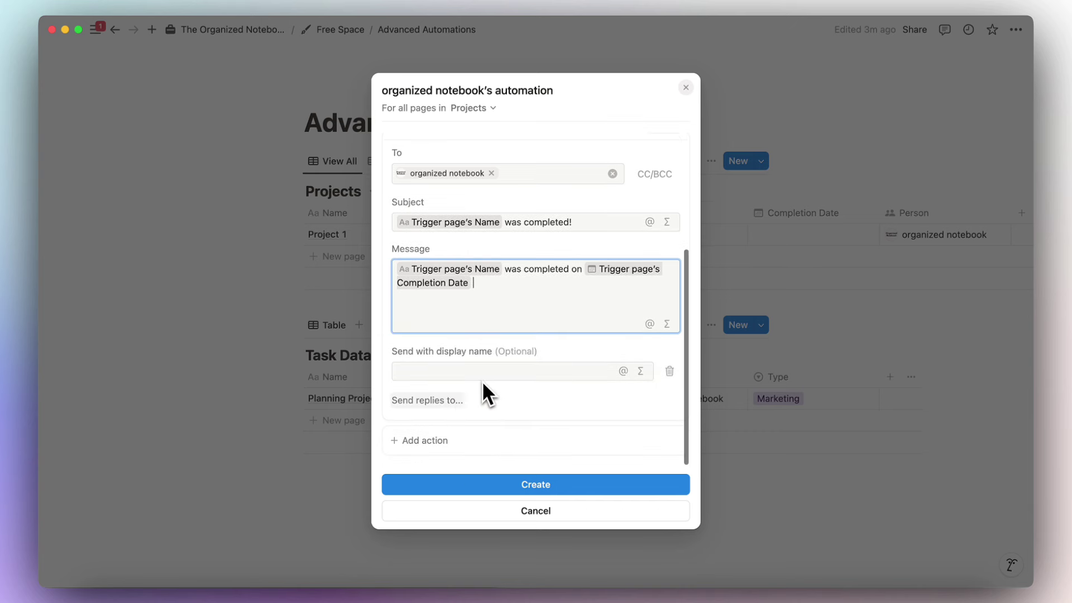
click(670, 371)
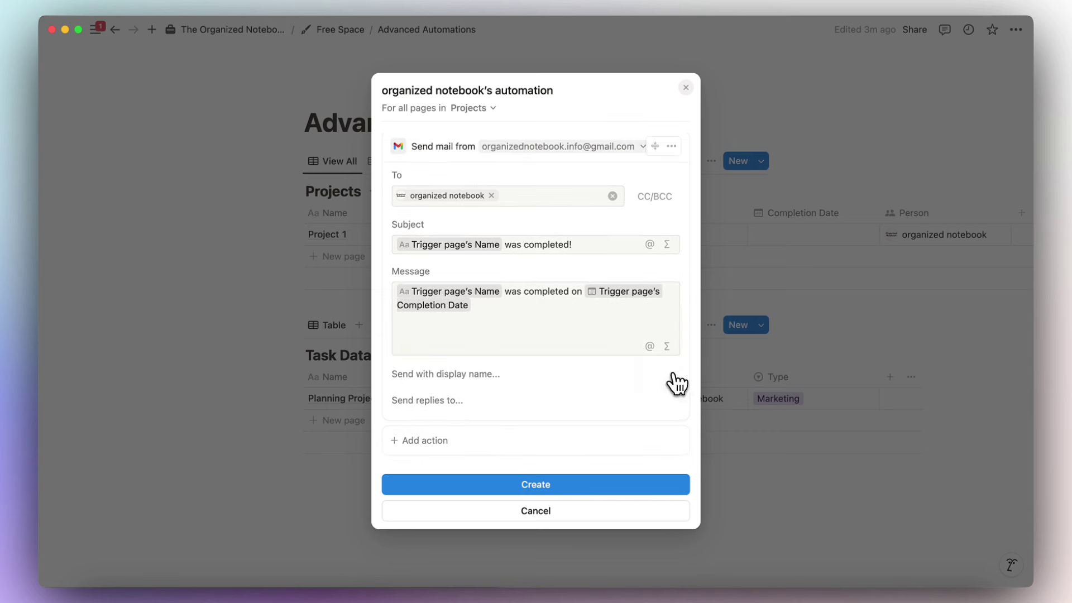
scroll(558, 366, up, 3)
scroll(515, 275, up, 3)
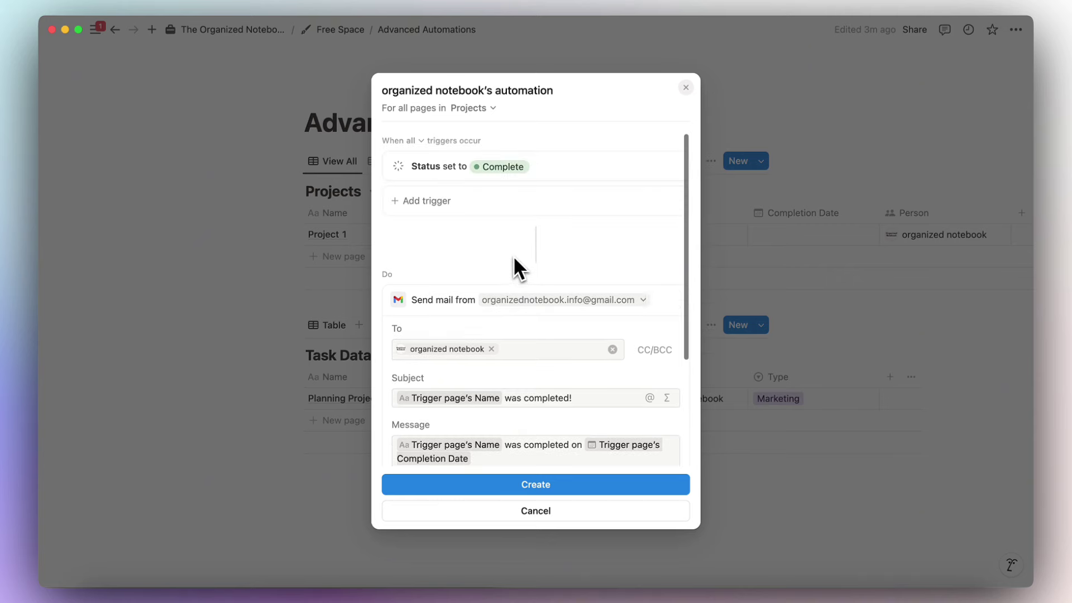
Create the completion-email automation, close the automations list, and set Project 1's Status to Done.
click(536, 490)
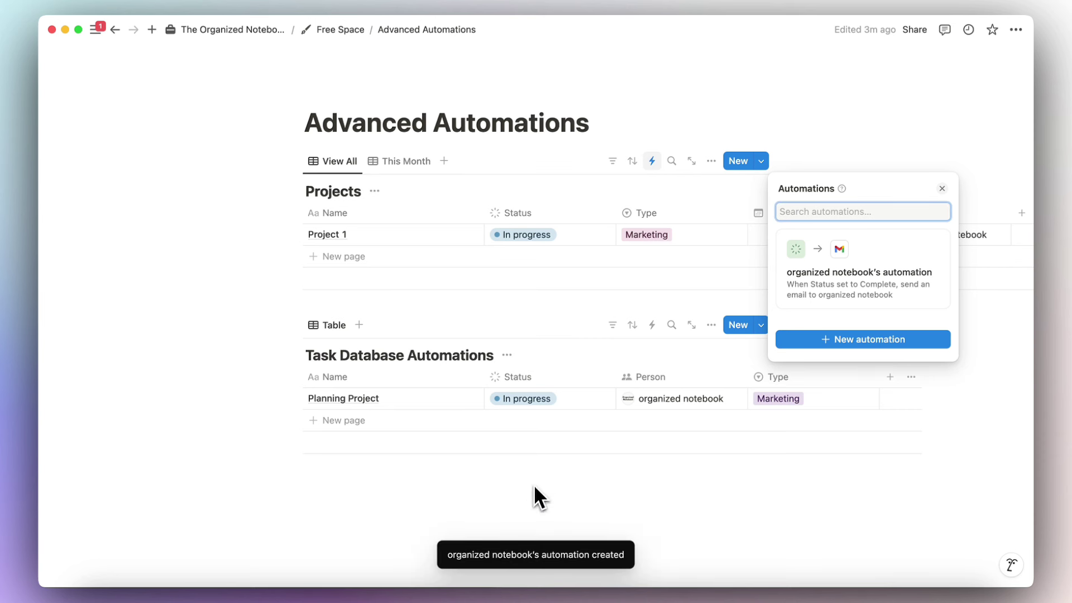
click(533, 325)
click(535, 236)
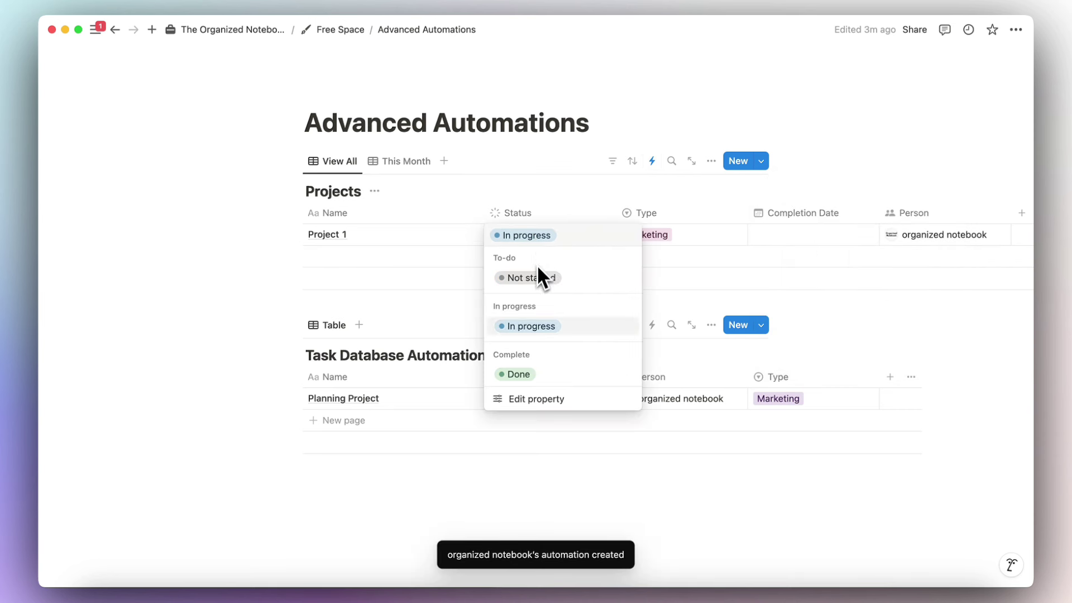
click(538, 376)
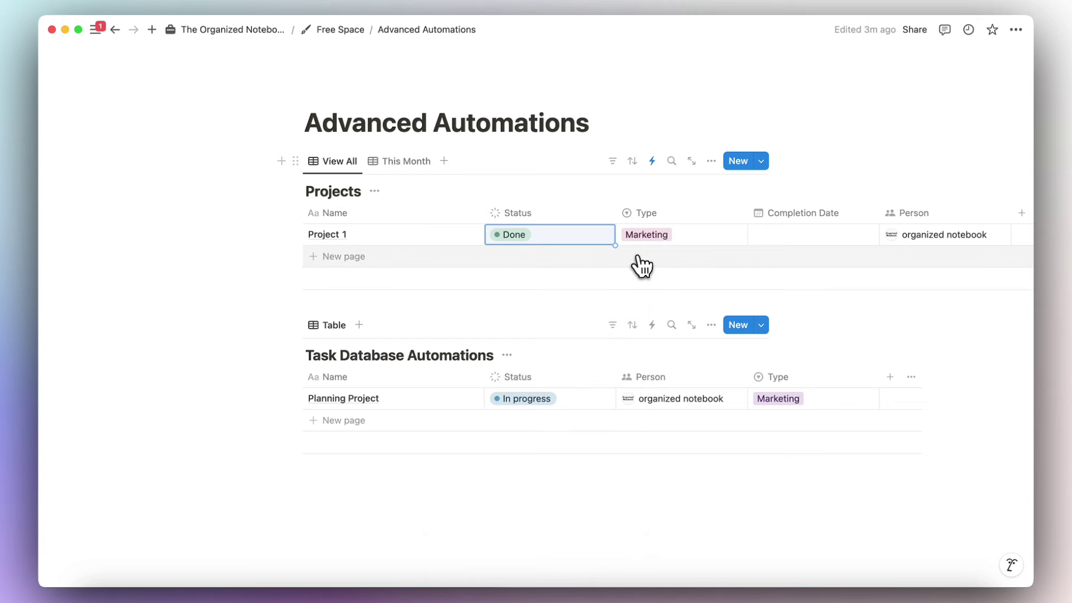
scroll(643, 266, up, 1)
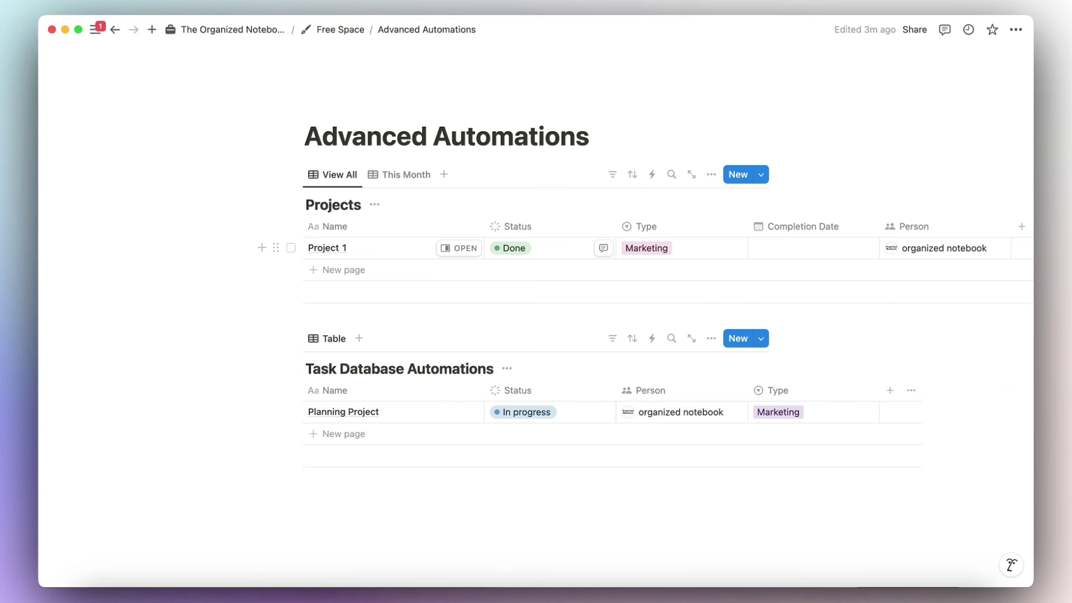
Add an In Review option to the Status property's In progress group.
click(530, 229)
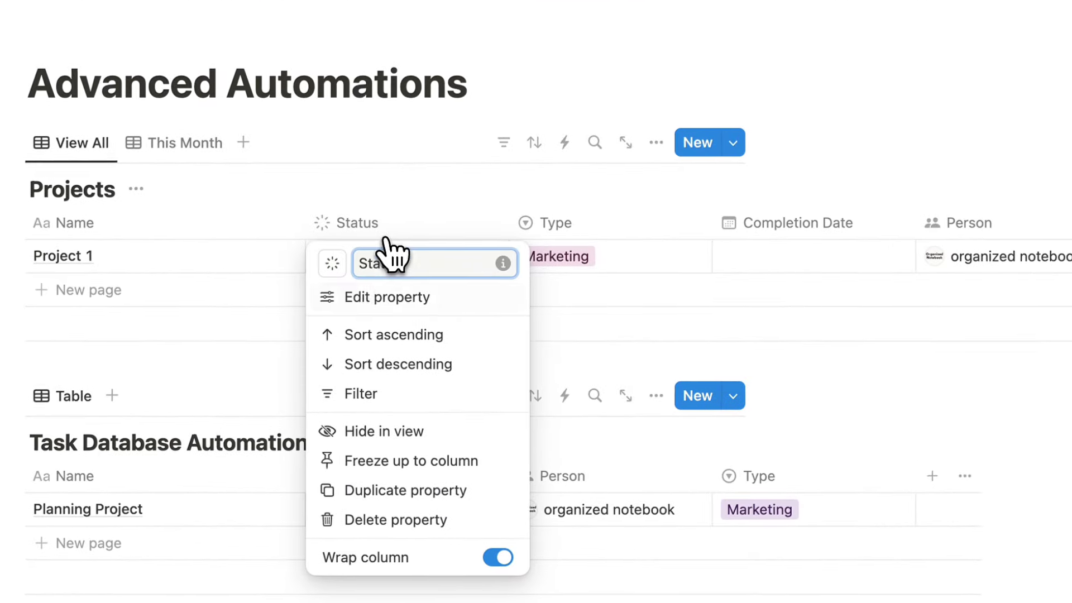
click(536, 274)
click(1014, 377)
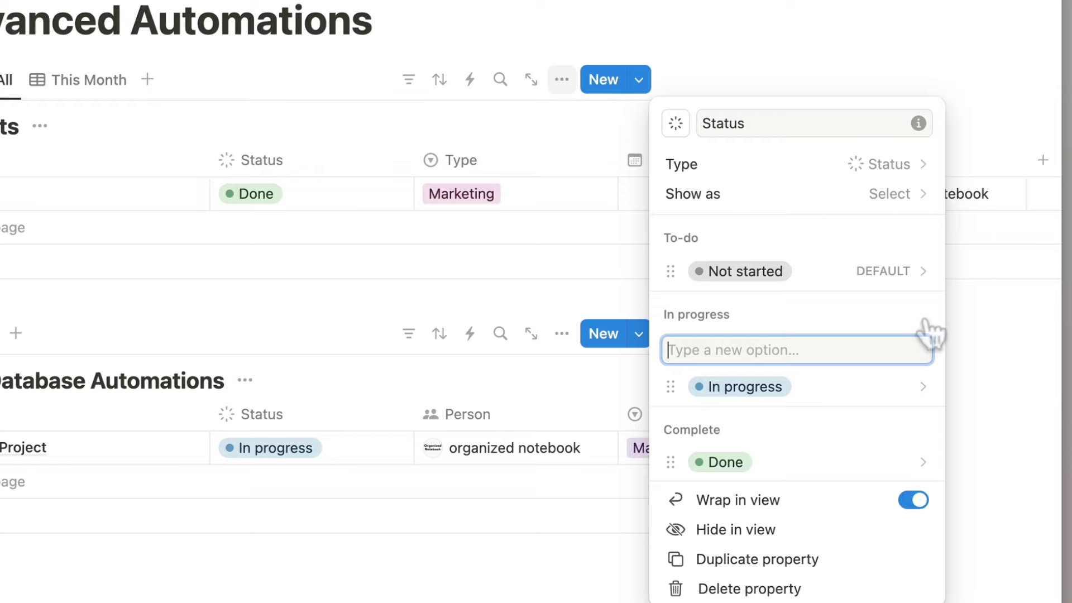
text(In Review)
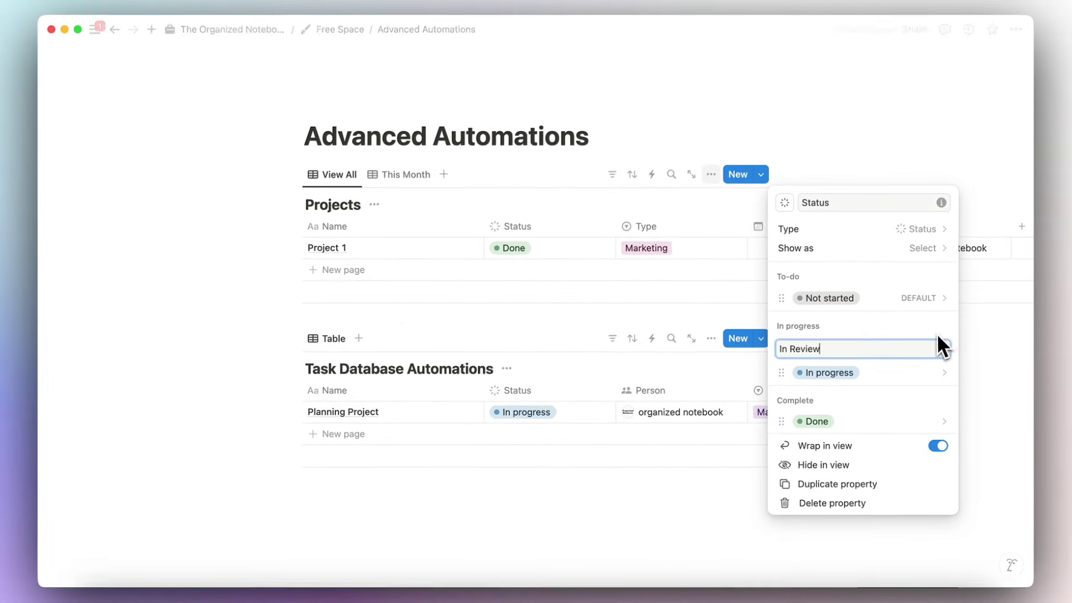
key(Return)
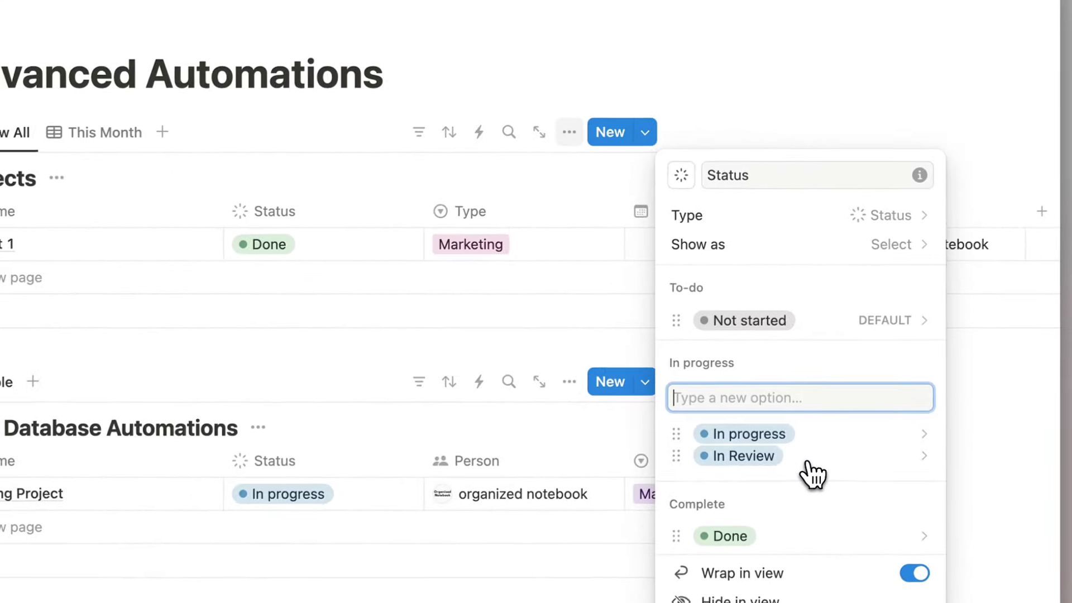
click(988, 427)
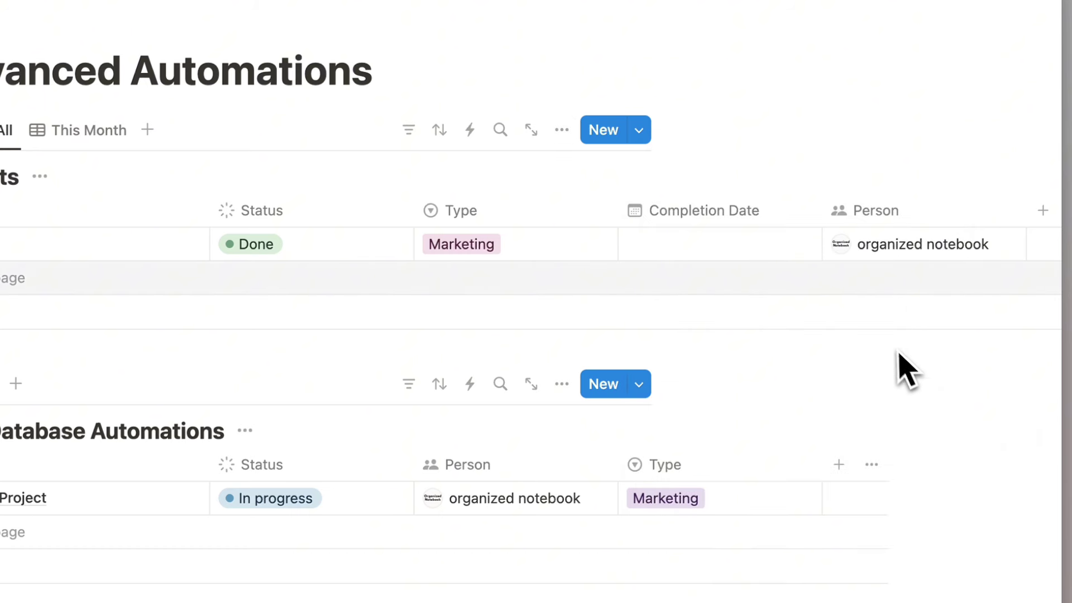
Add a Date property to the Projects table and rename it Due Date.
scroll(819, 294, right, 5)
click(724, 212)
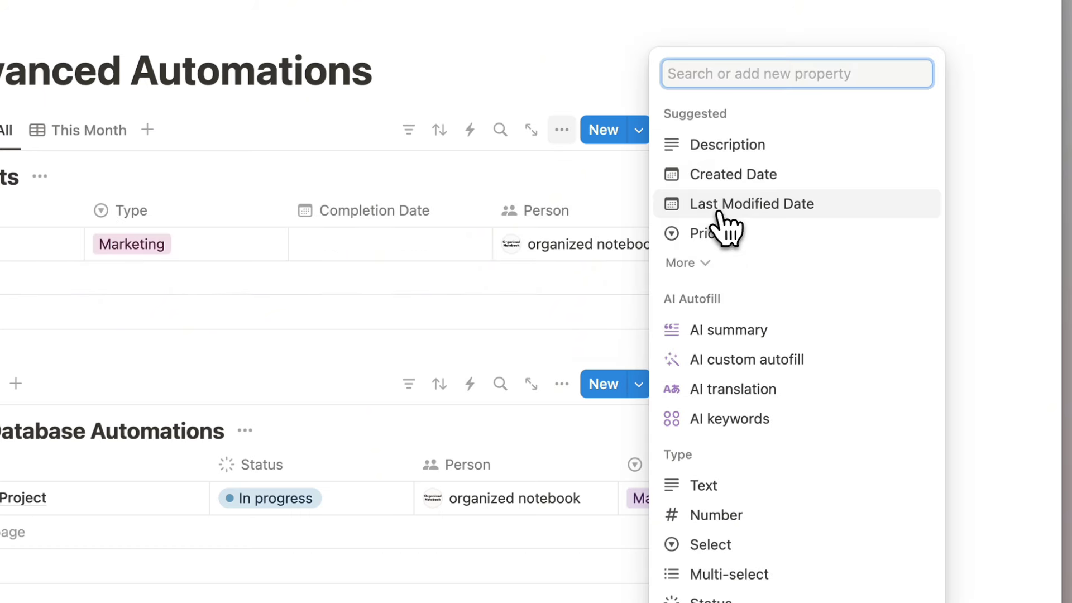
text(date)
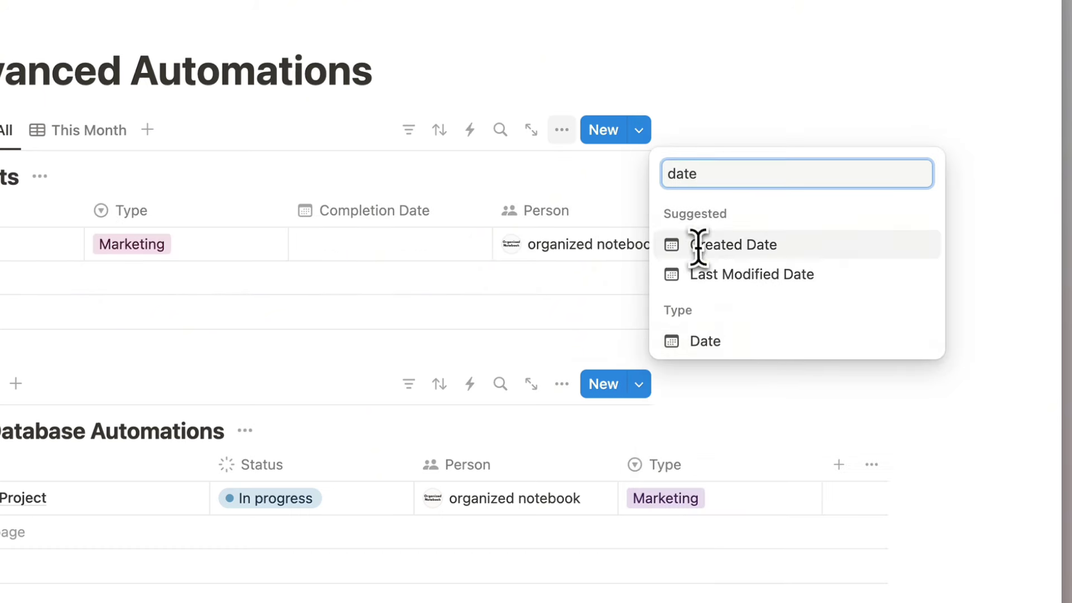
click(701, 344)
click(738, 174)
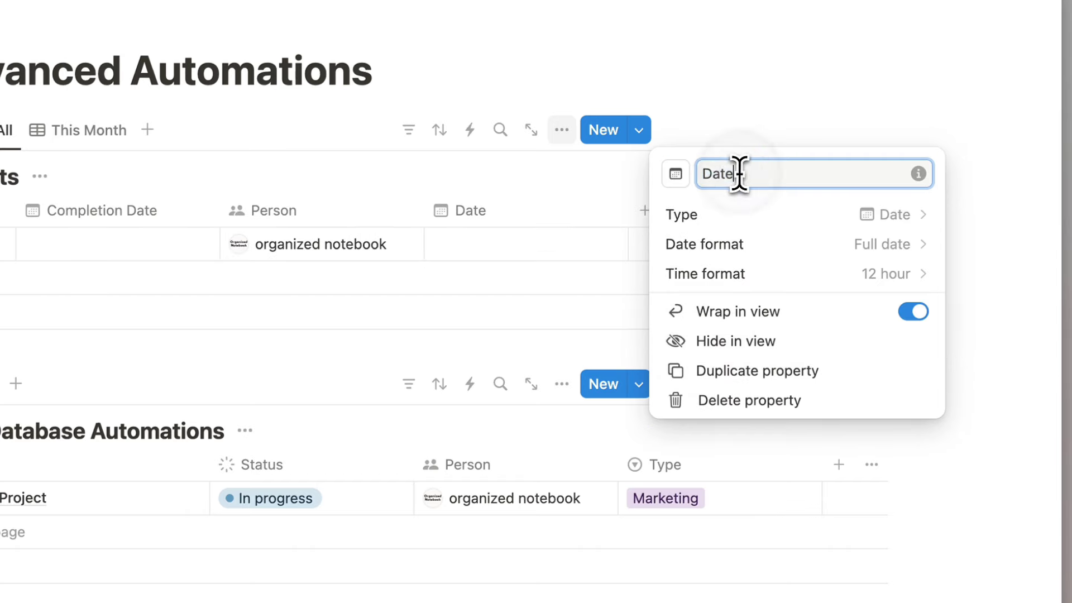
double_click(740, 174)
text(Due)
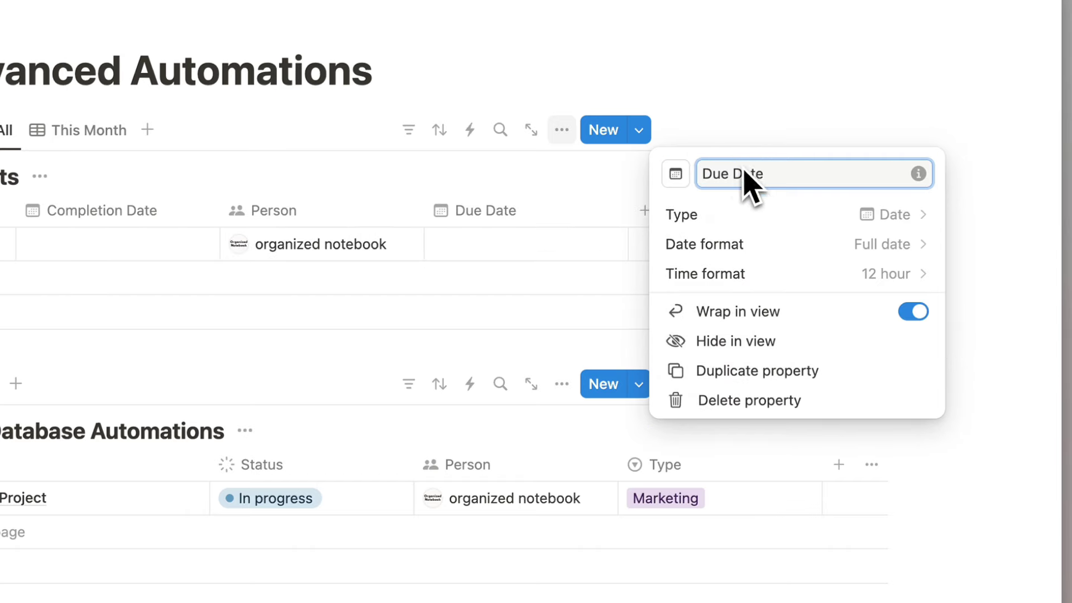
click(730, 143)
scroll(424, 246, left, 5)
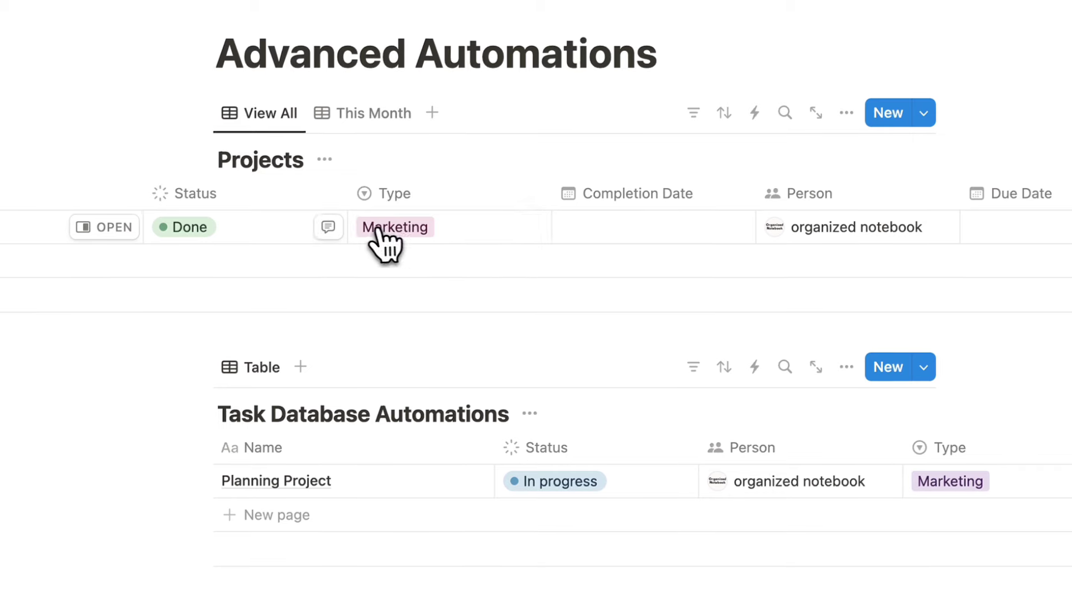
Set Project 1's Status back to In progress.
click(273, 226)
click(283, 373)
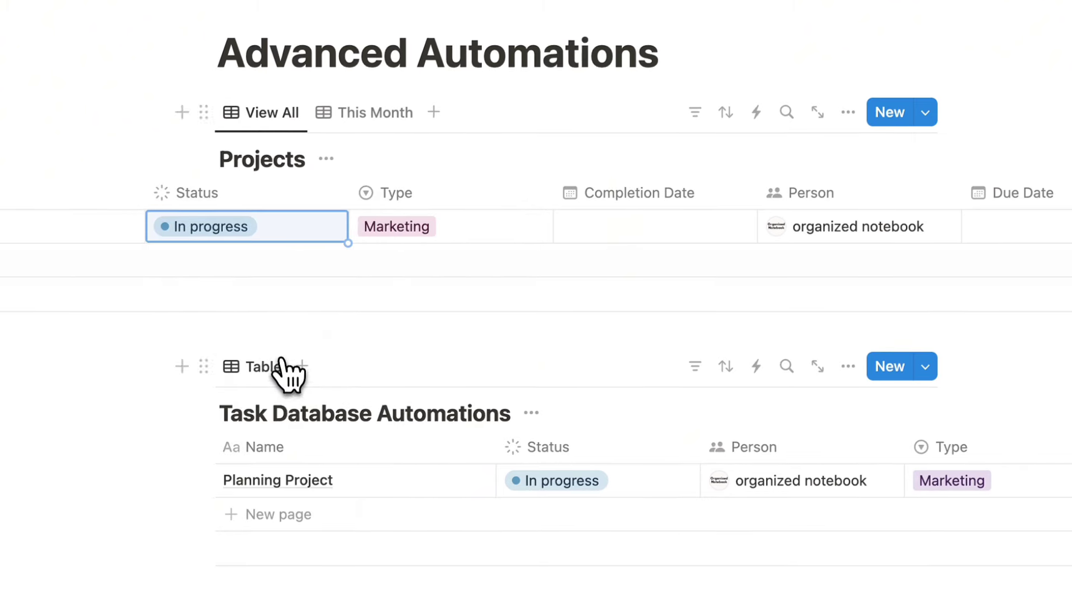
click(254, 235)
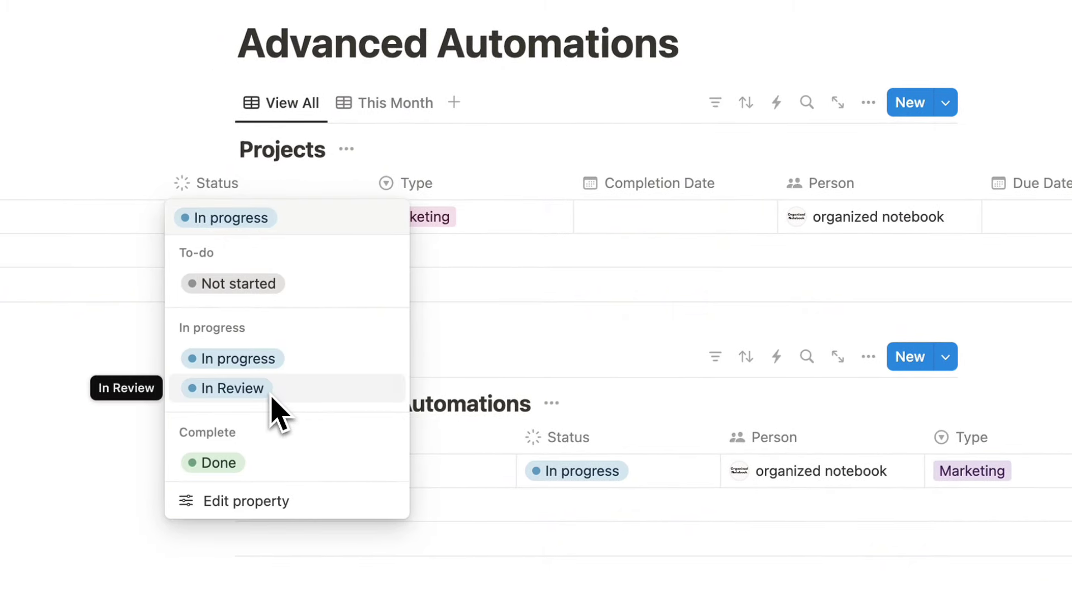
key(Escape)
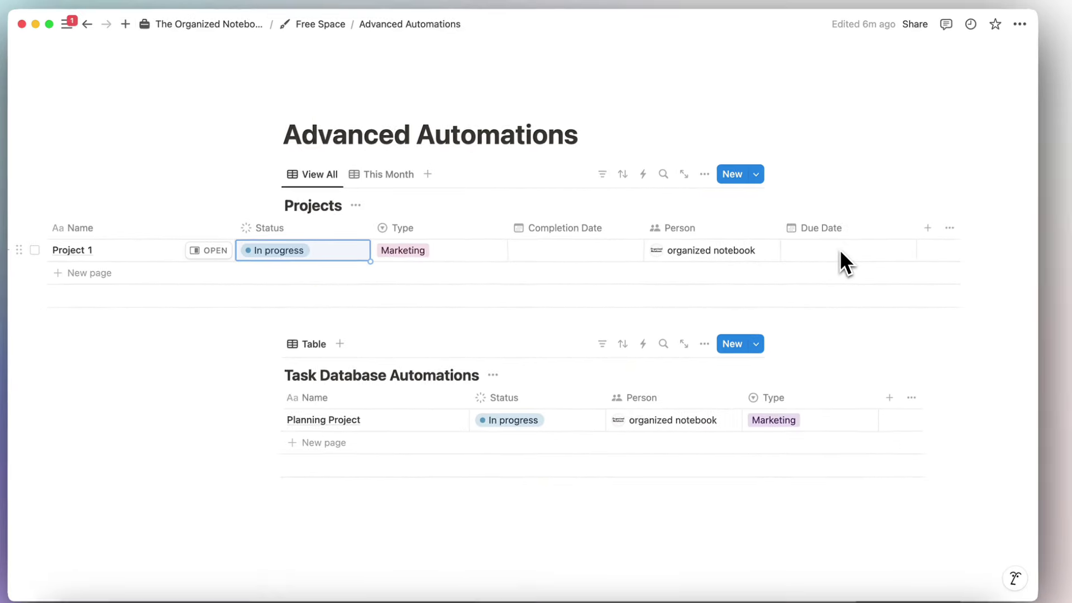
scroll(846, 254, left, 5)
scroll(846, 254, right, 6)
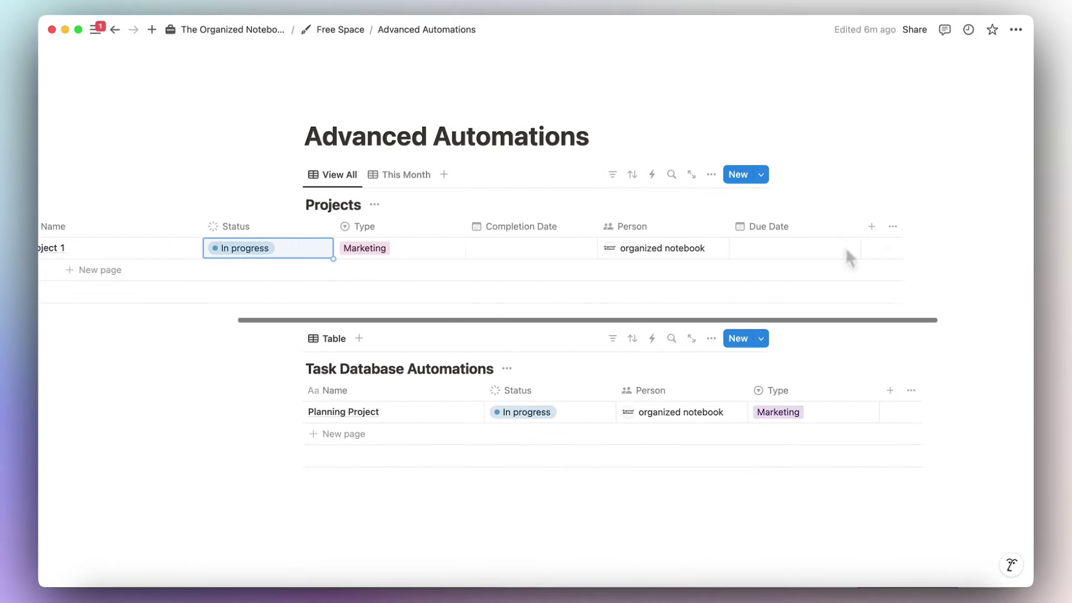
scroll(845, 246, right, 3)
scroll(838, 248, left, 3)
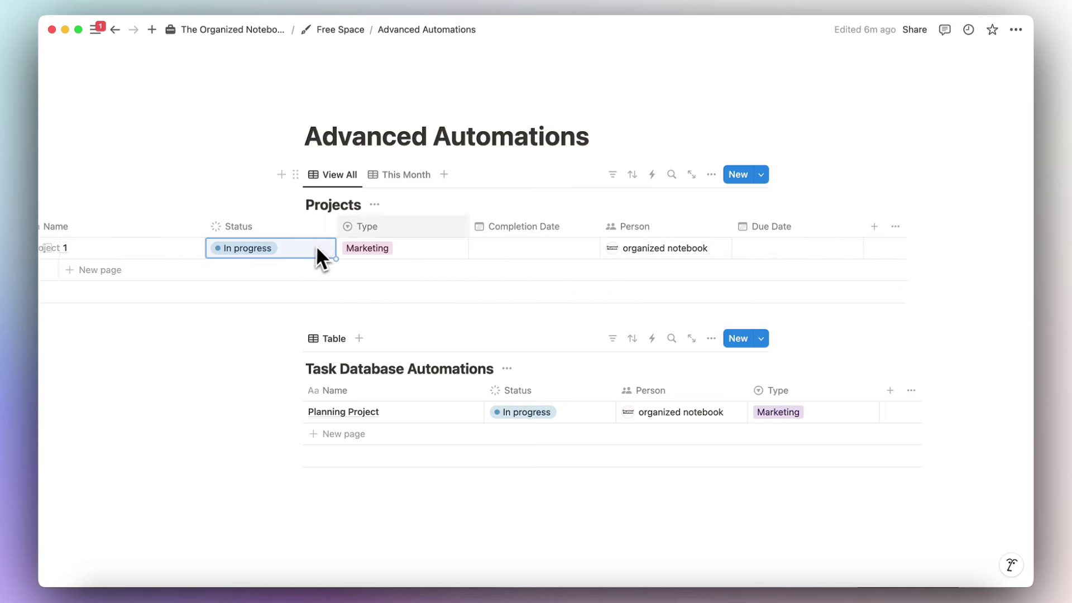
Start a Projects automation triggered when Status is set to In Review.
click(652, 175)
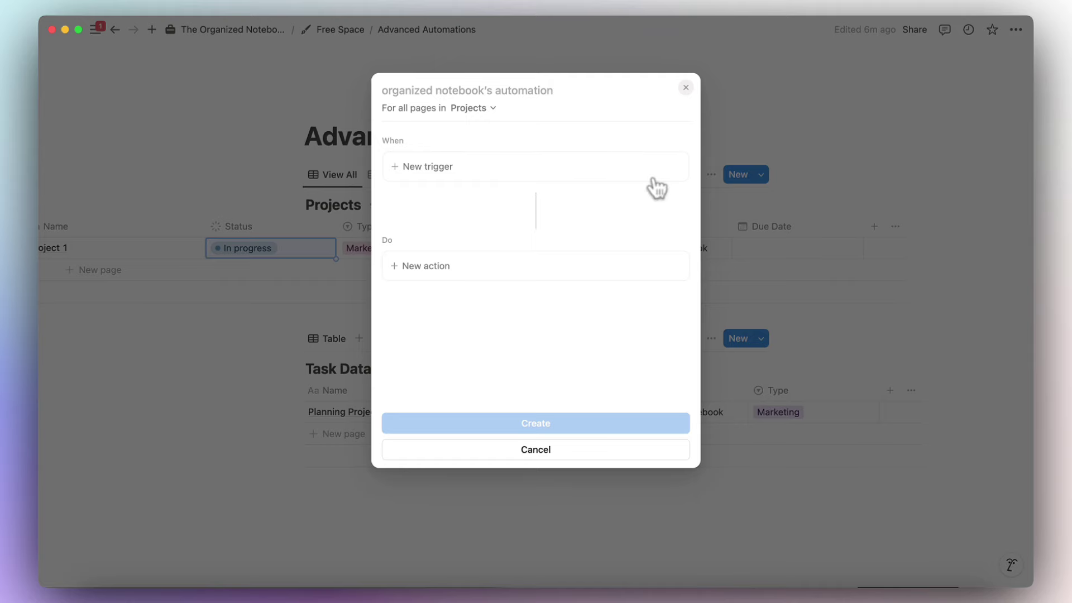
click(553, 170)
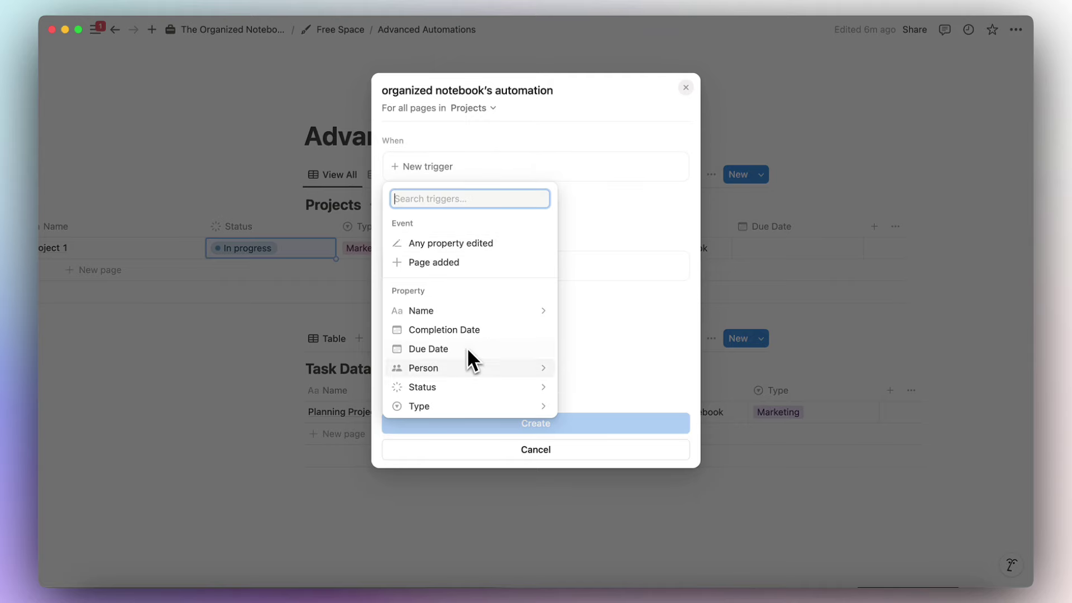
click(471, 390)
click(397, 285)
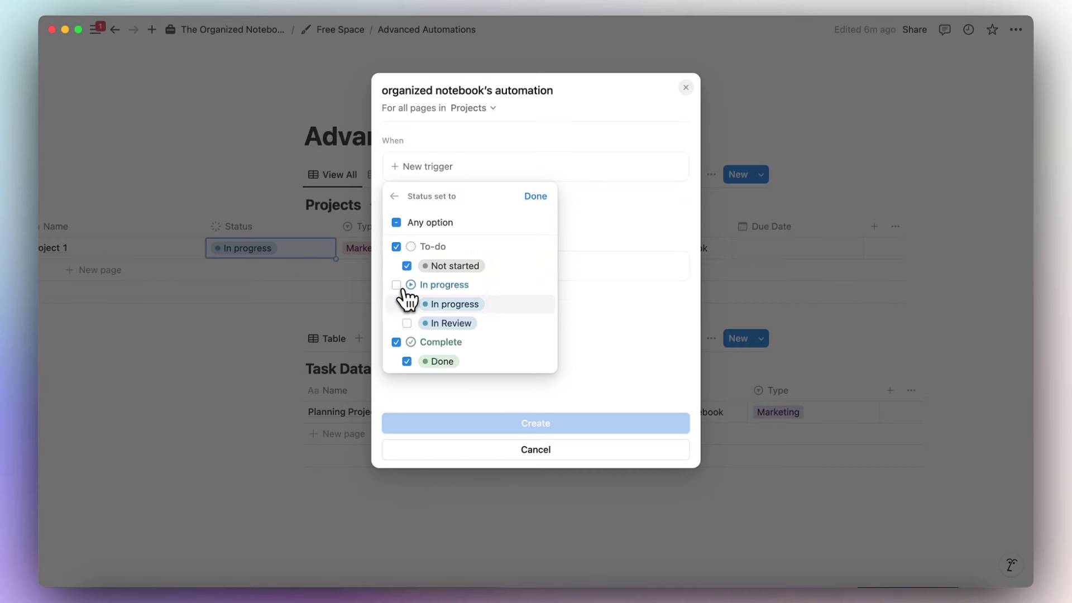
click(407, 322)
click(397, 342)
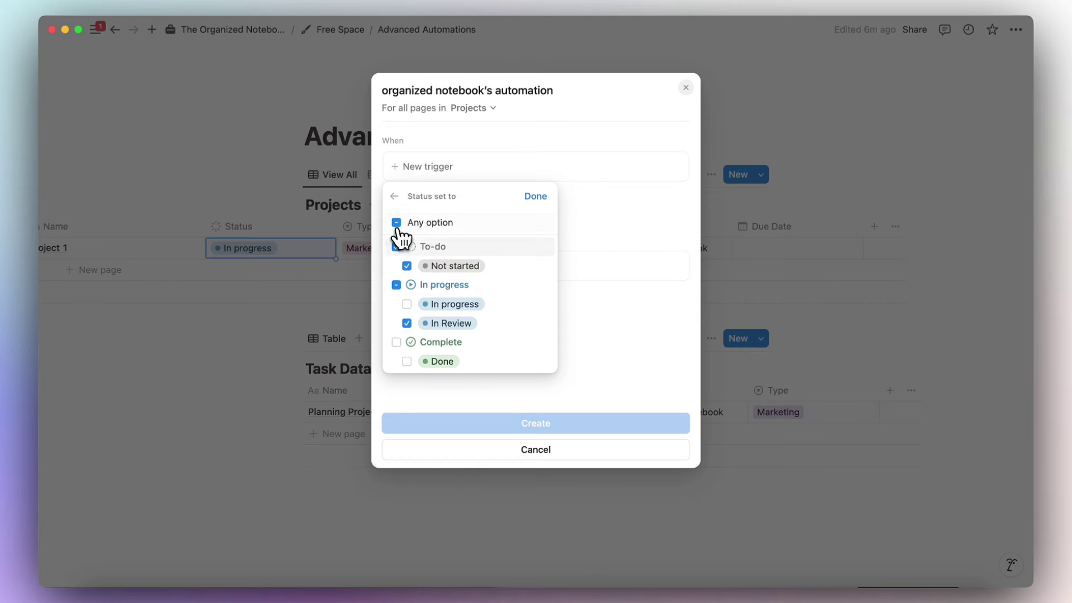
click(397, 246)
click(535, 196)
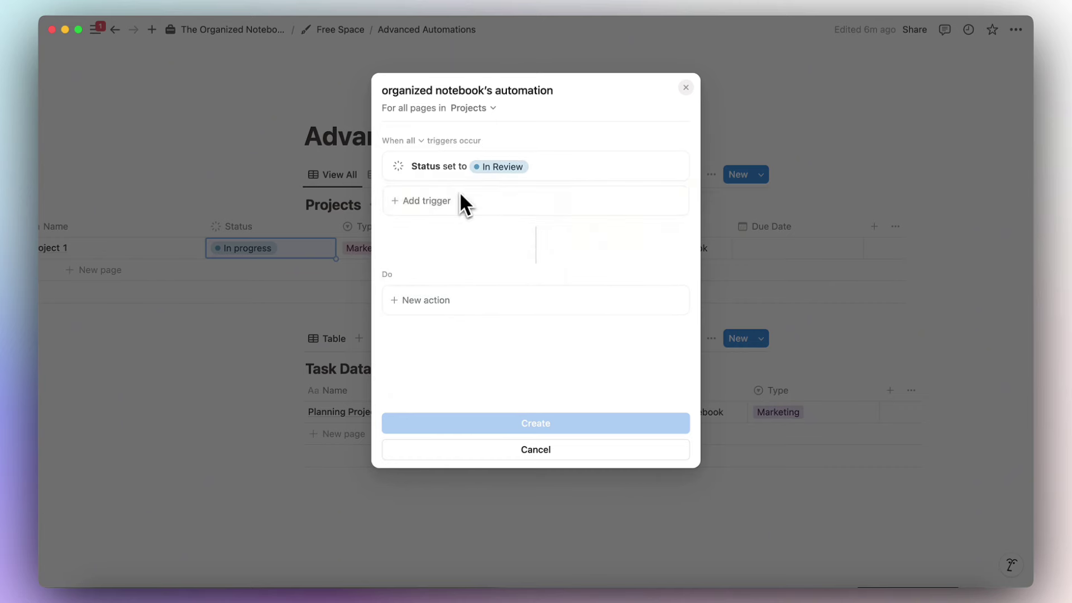
Add an action setting Due Date to dateAdd(Date triggered, 3, "days"), then create the automation.
click(463, 302)
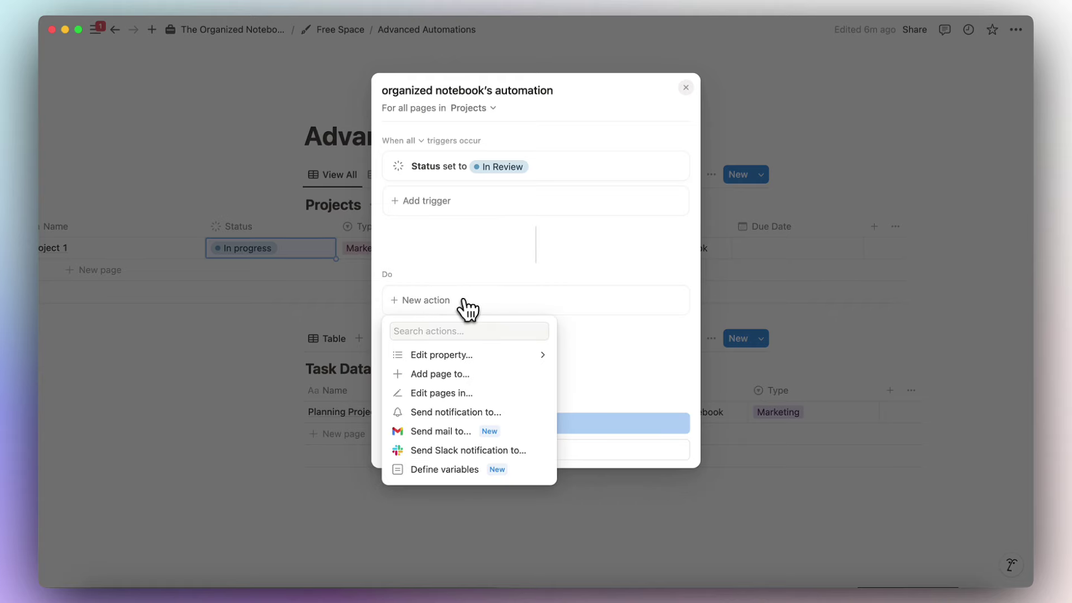
click(474, 355)
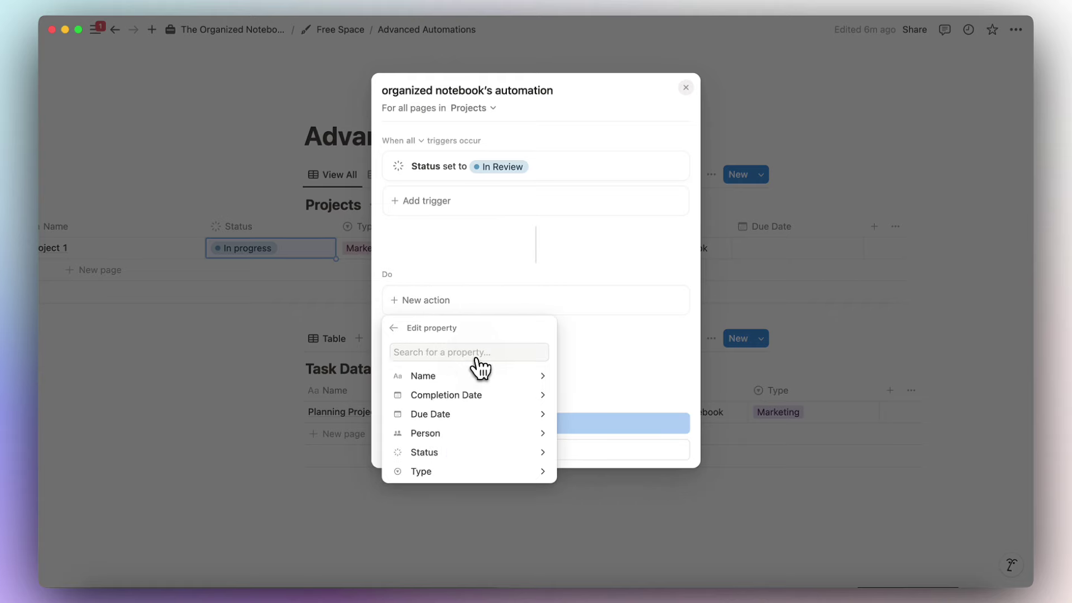
click(483, 416)
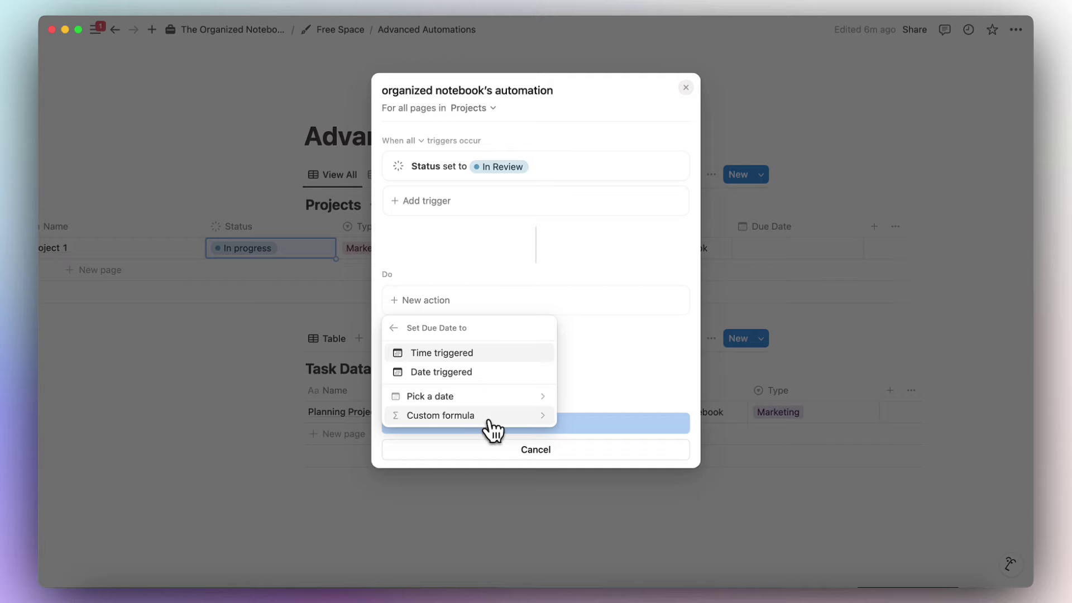
click(493, 420)
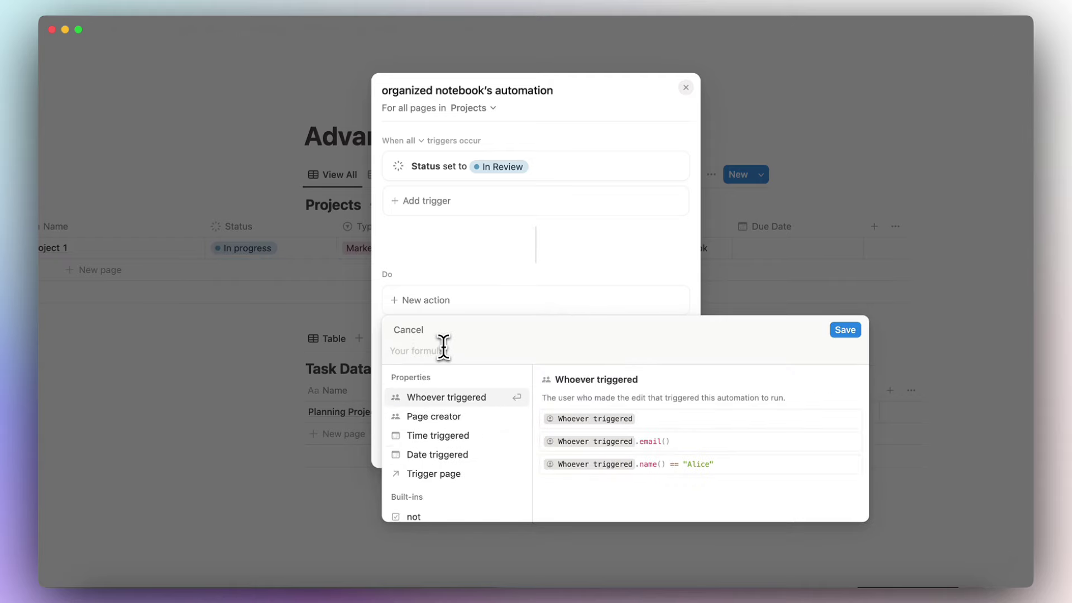
text(date)
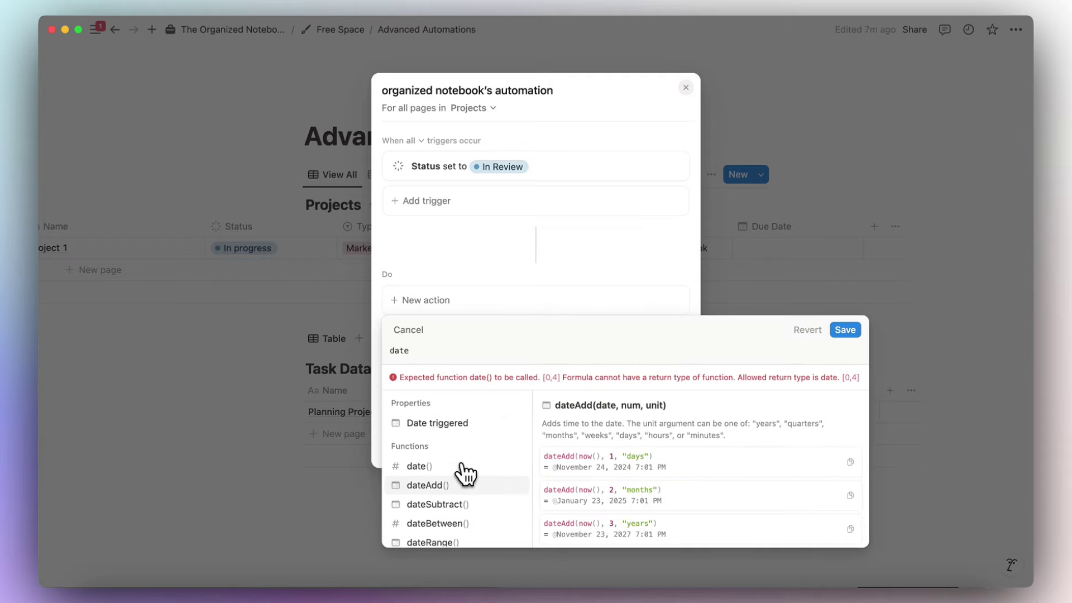
click(465, 486)
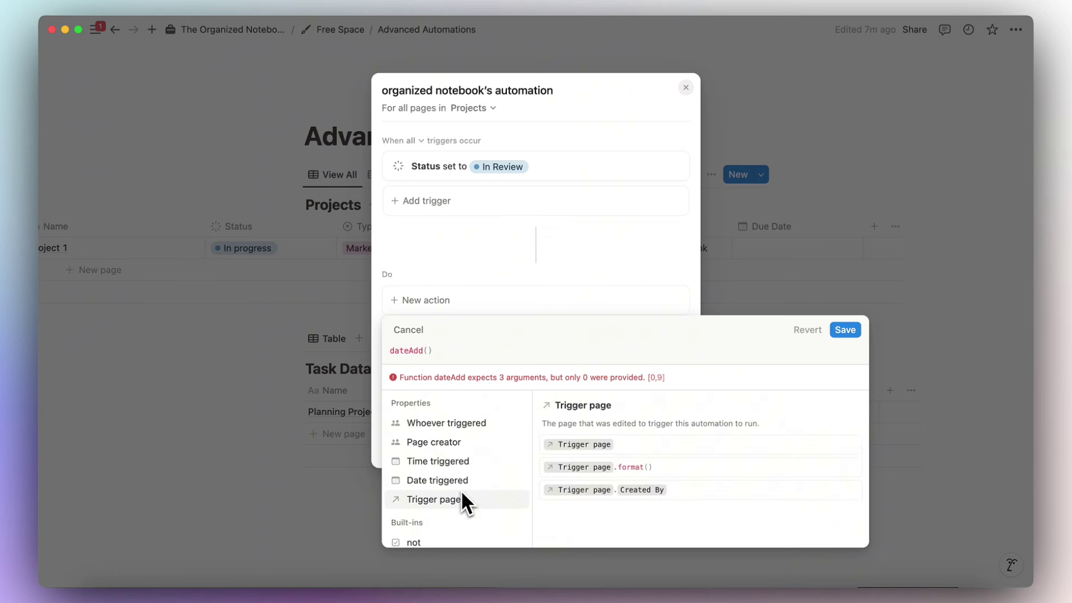
key(Up)
key(Return)
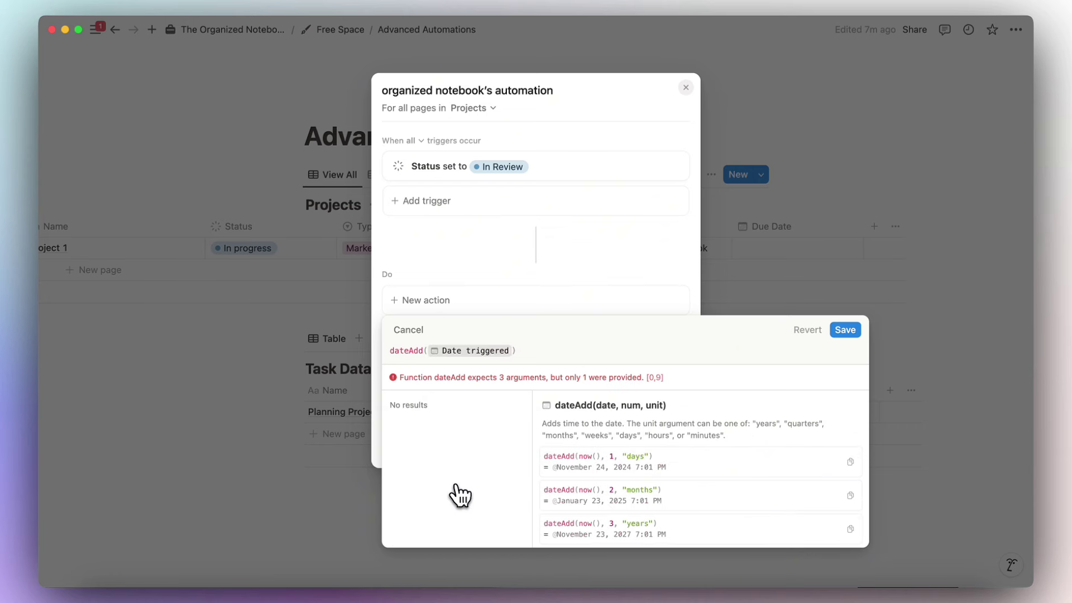
text(, 3)
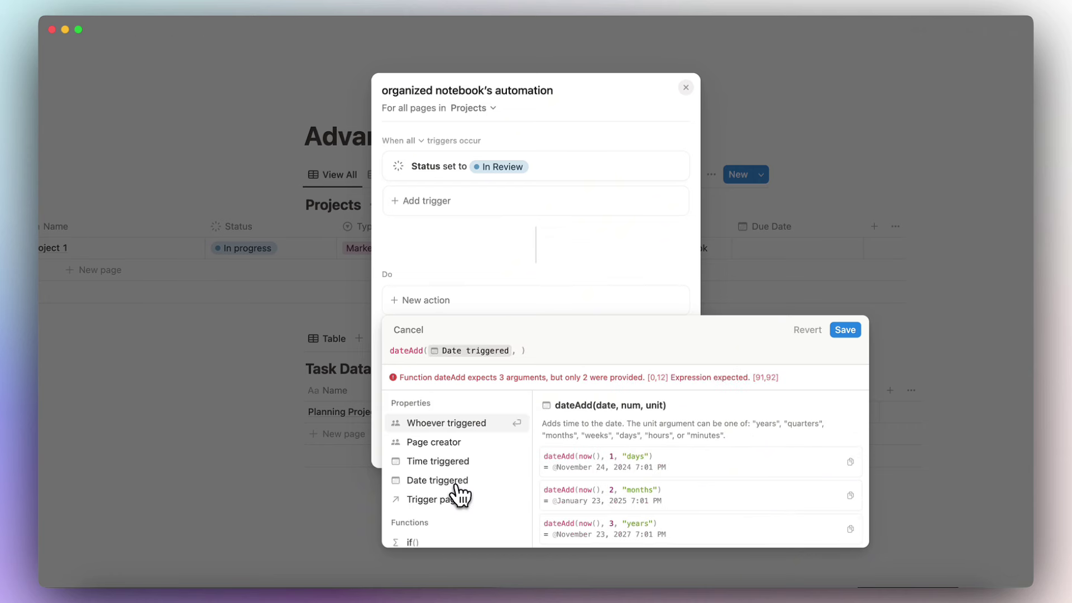
text(, "days)
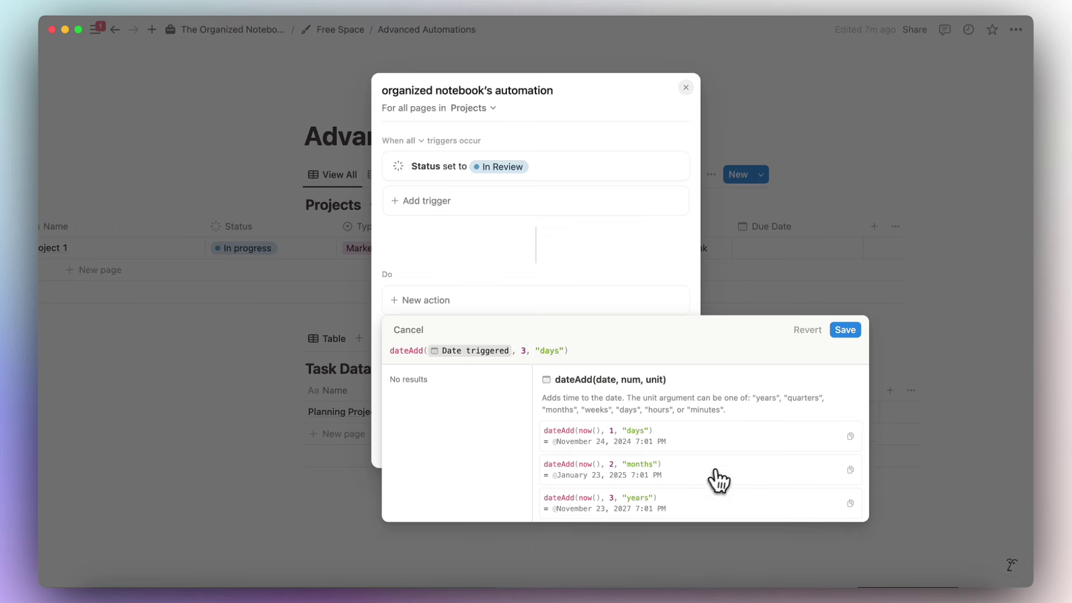
click(846, 330)
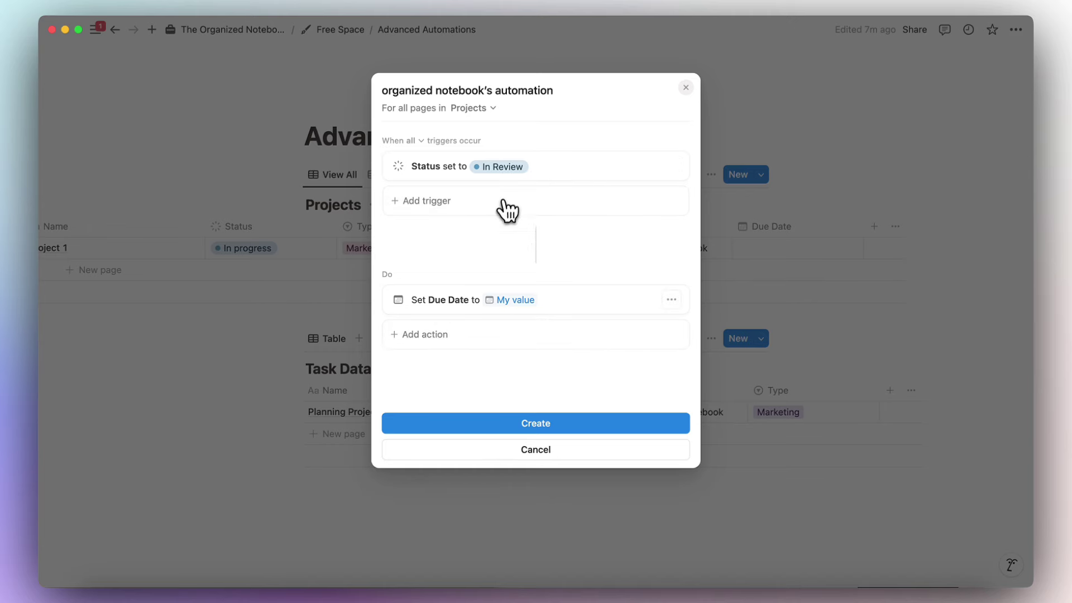
click(573, 427)
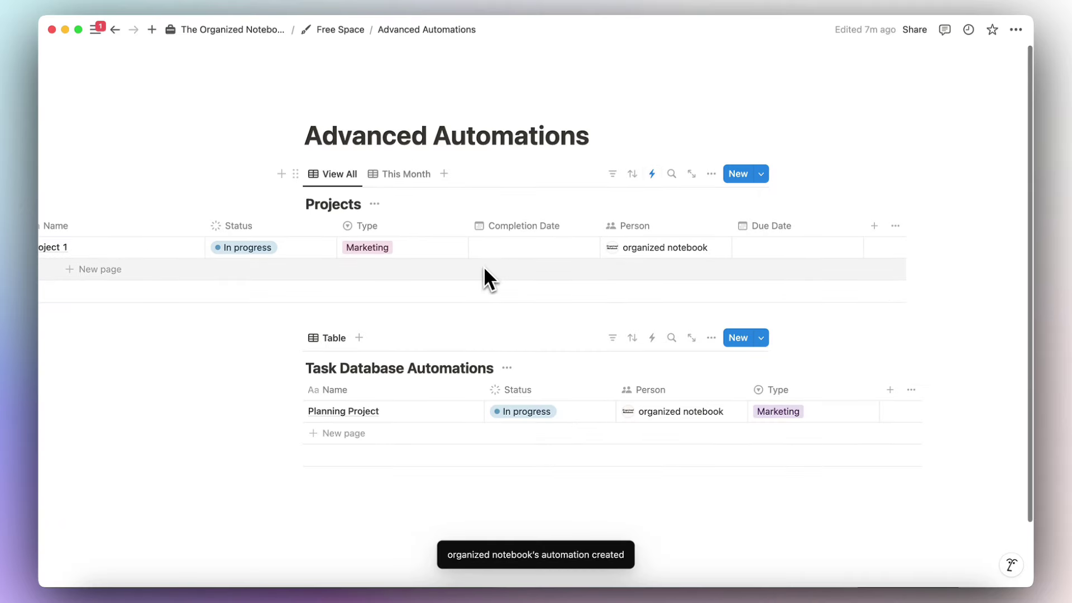
Change Project 1's Status from In progress to In Review.
click(287, 250)
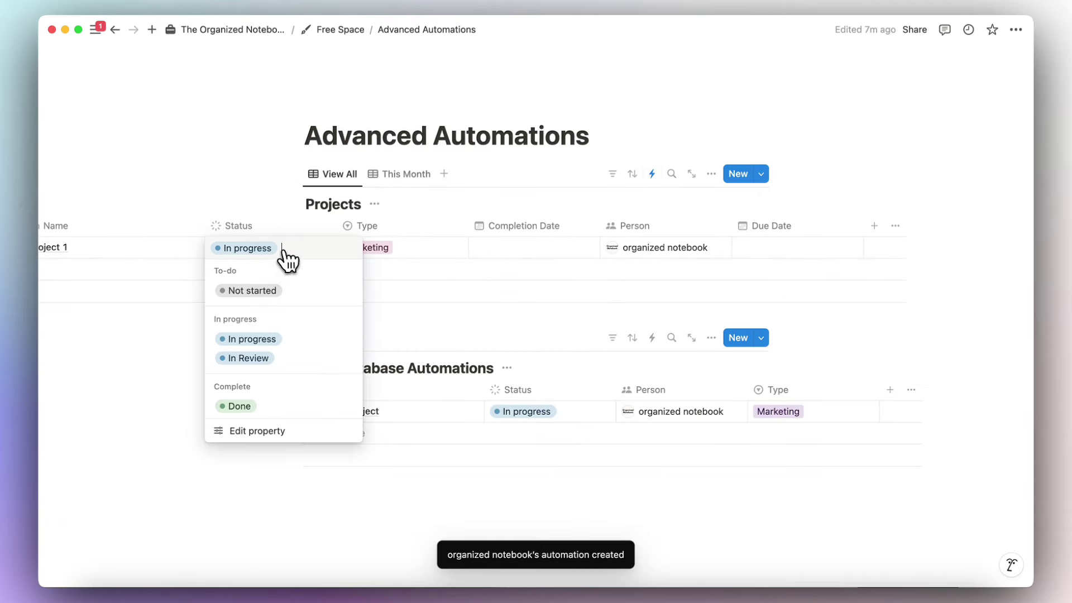
click(275, 359)
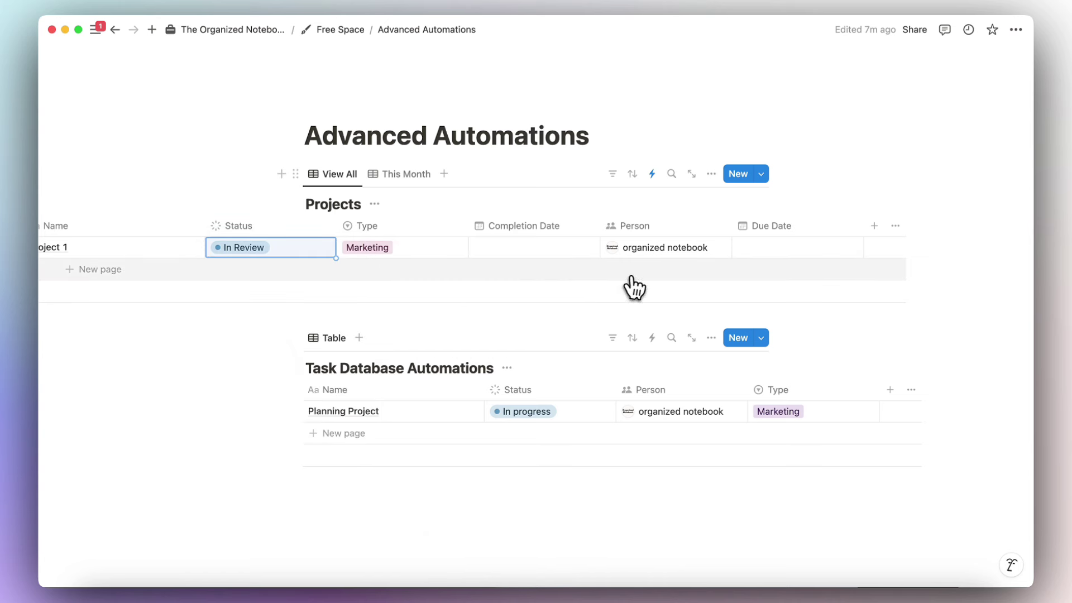
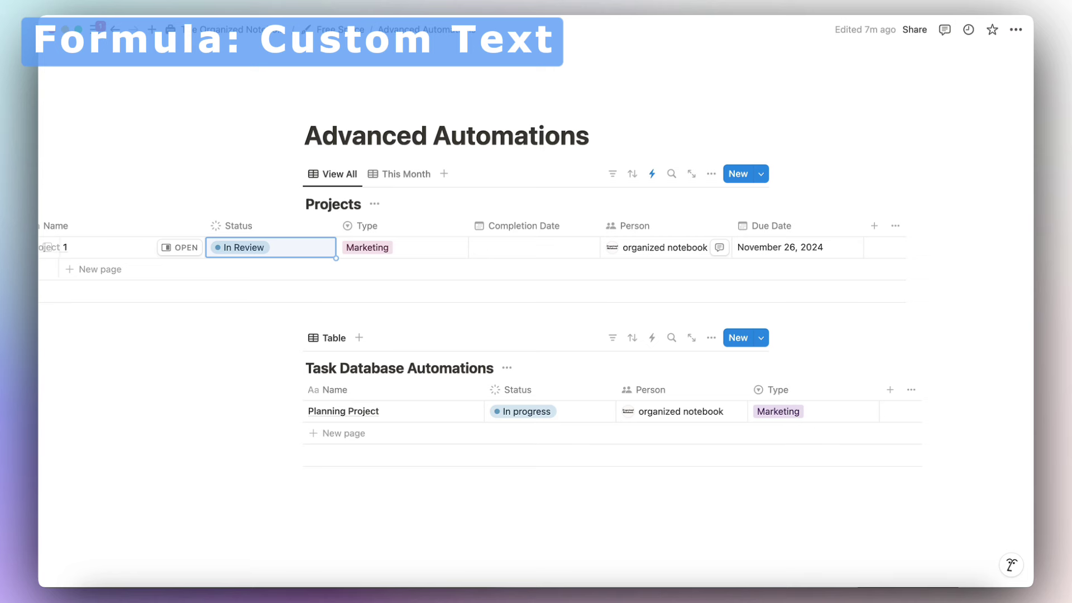
Move the Completion Date column after Person and rename the database to Issue Ticket.
scroll(513, 247, right, 5)
scroll(514, 248, left, 8)
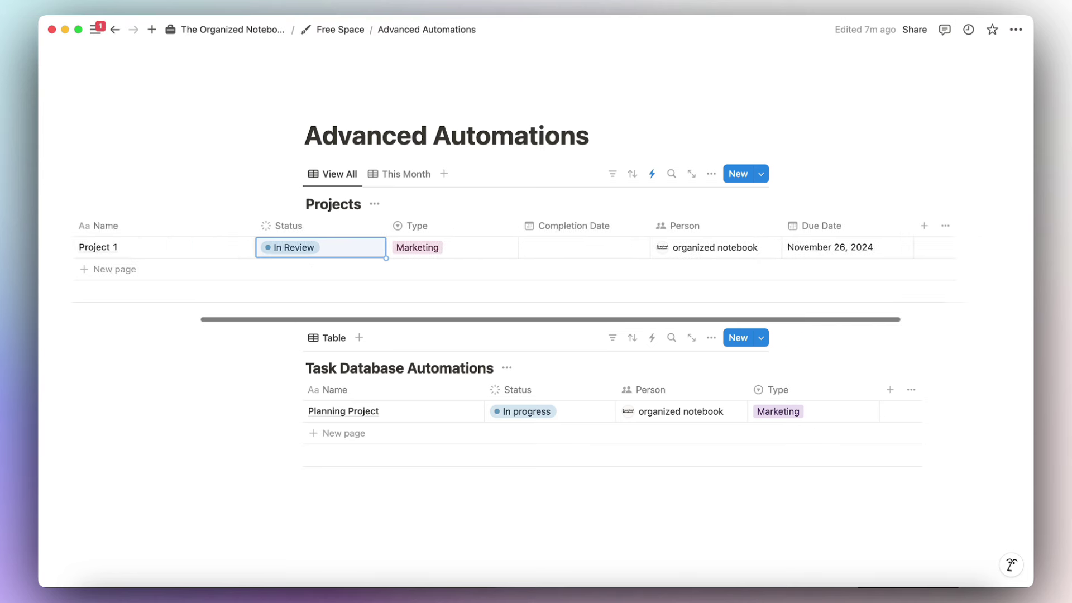
scroll(681, 254, right, 3)
drag(553, 226, 626, 239)
scroll(546, 251, left, 5)
double_click(349, 202)
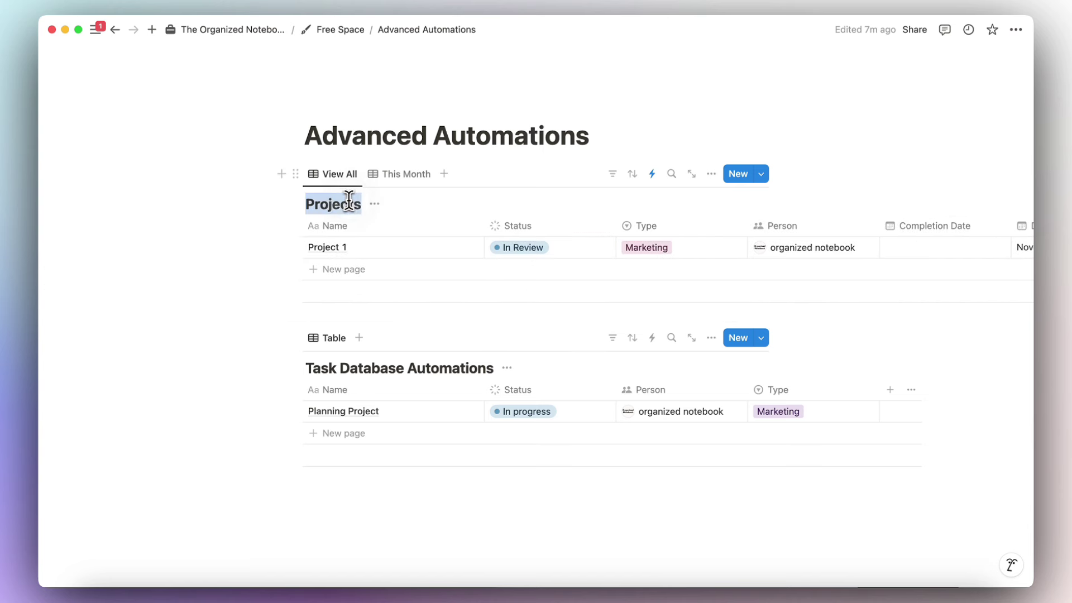
text(Issue)
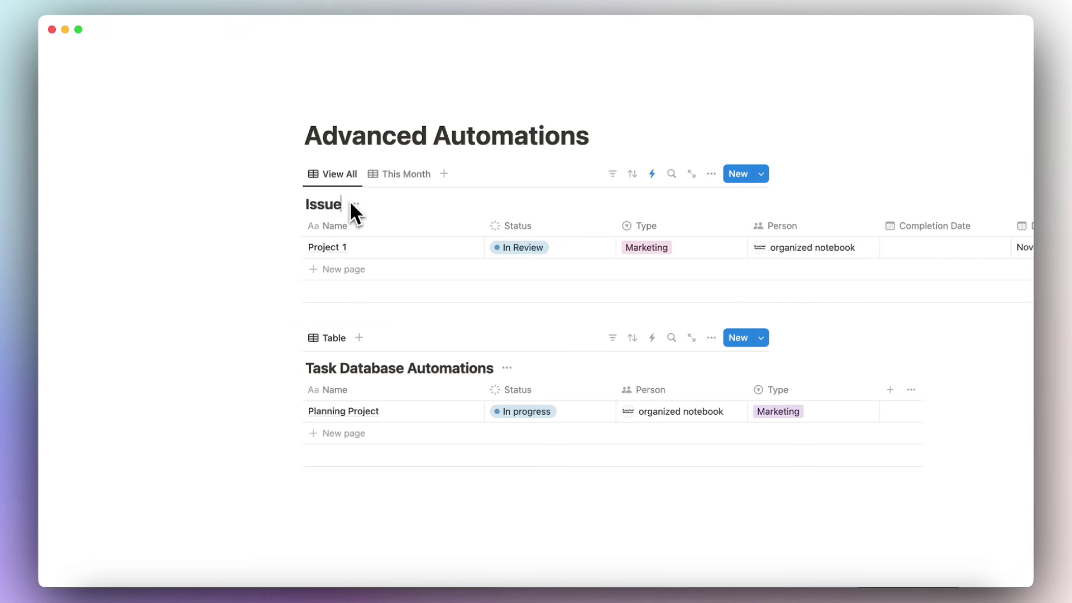
text( Ticket)
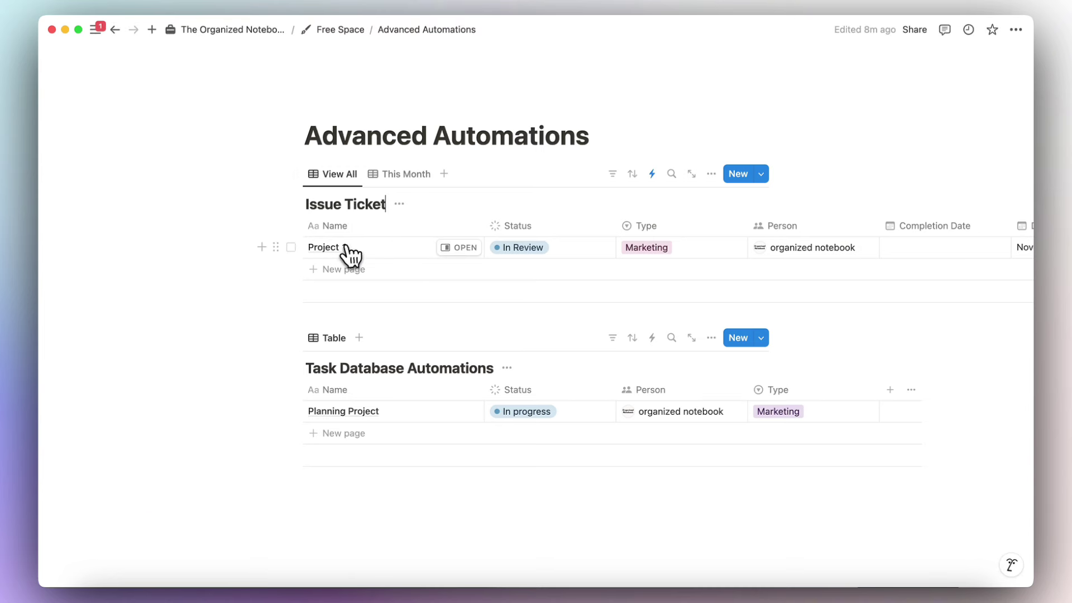
Rename the Project 1 row to Issue and set its status to In progress.
click(372, 254)
key(super+a)
text(Issue)
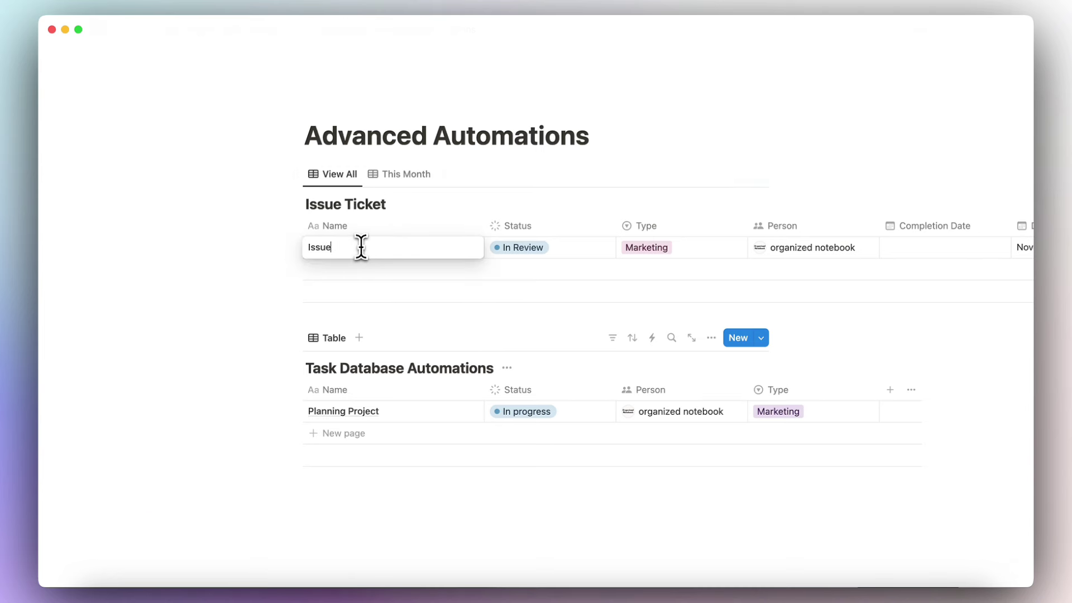
key(Escape)
scroll(385, 263, right, 8)
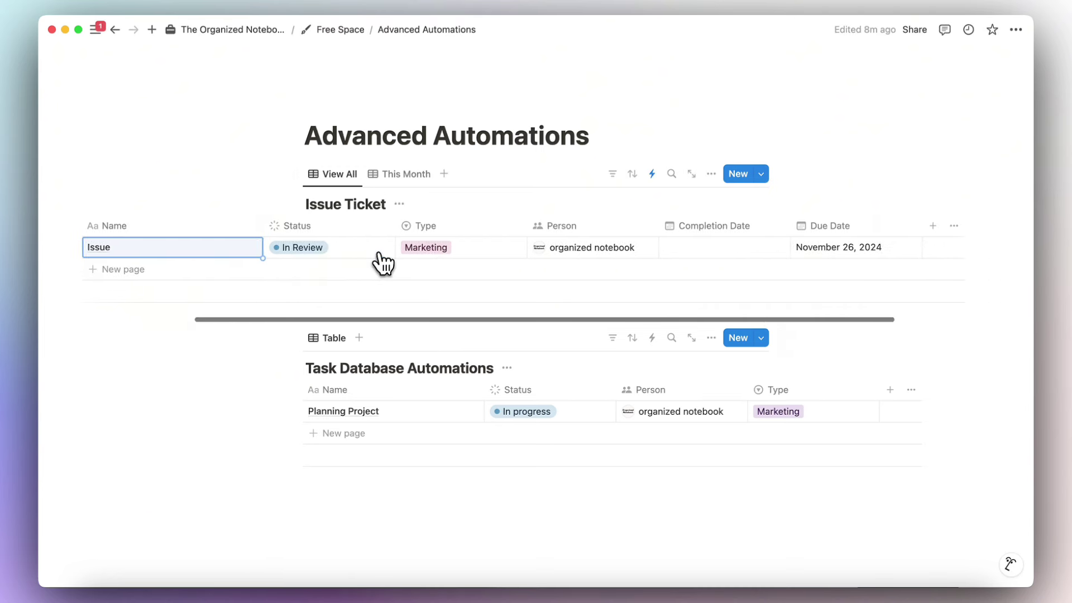
click(269, 252)
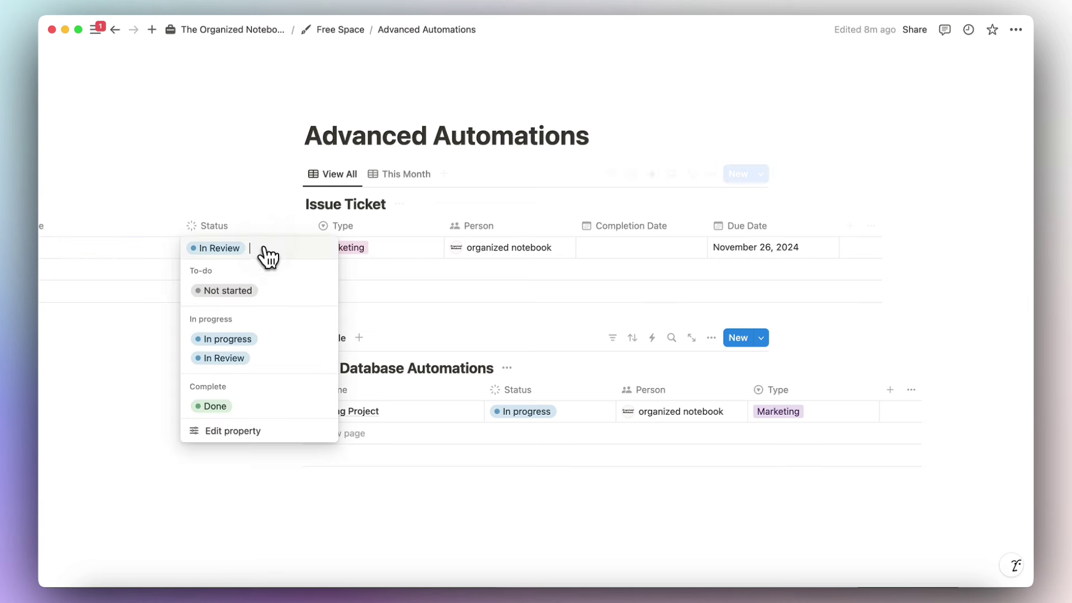
click(266, 338)
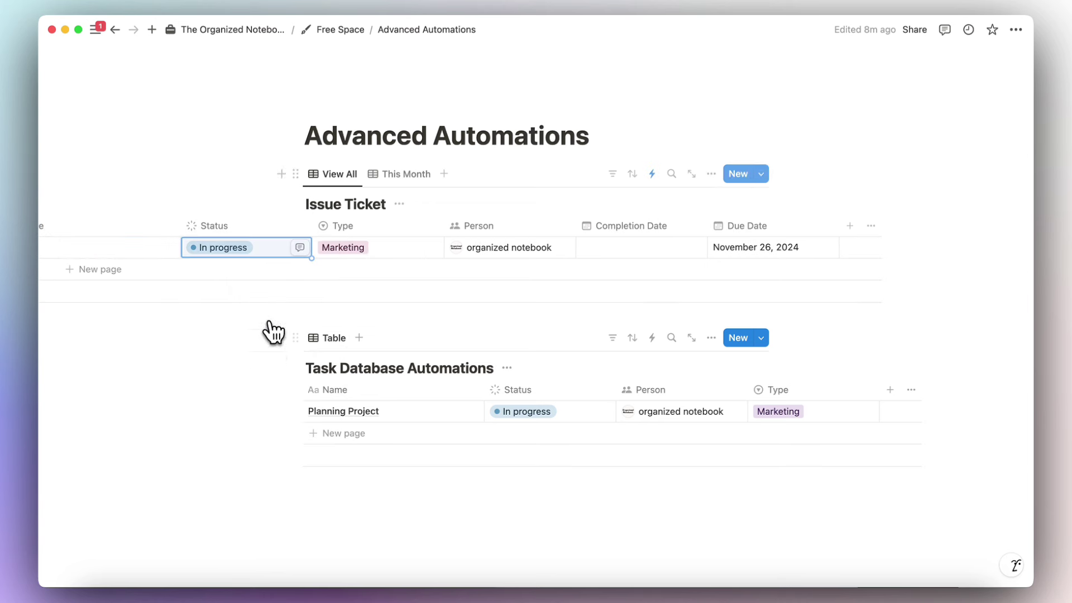
click(269, 250)
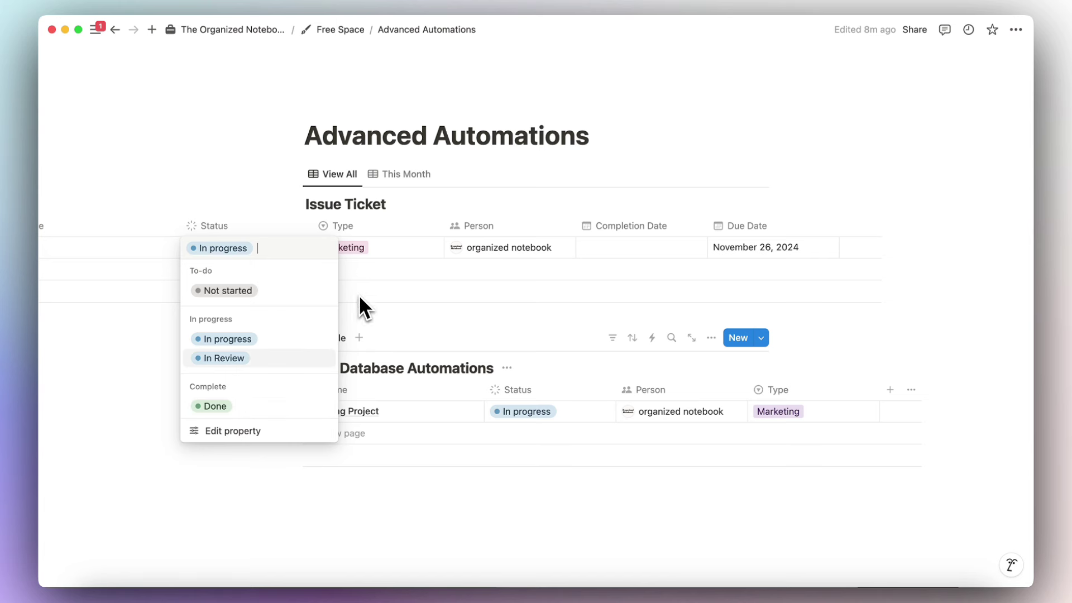
click(387, 274)
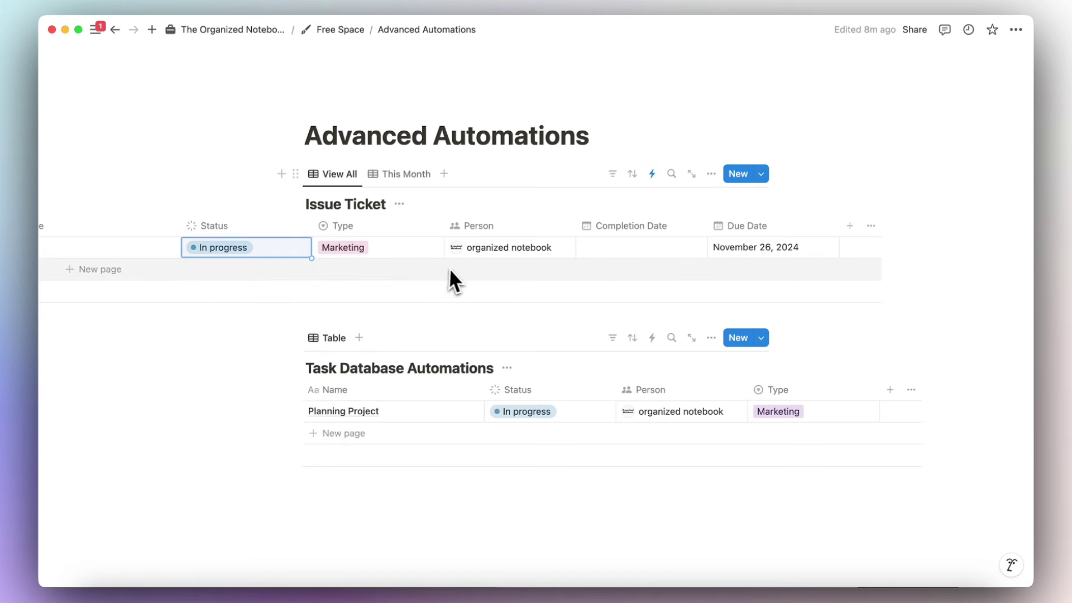
Rename the Completion Date property to Open Date.
click(629, 227)
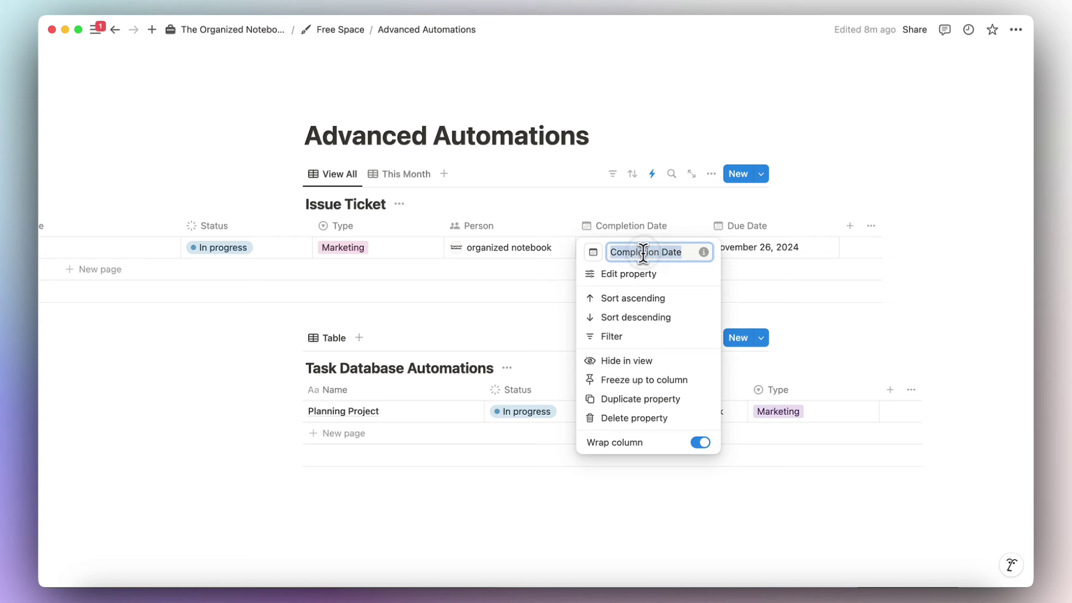
key(BackSpace)
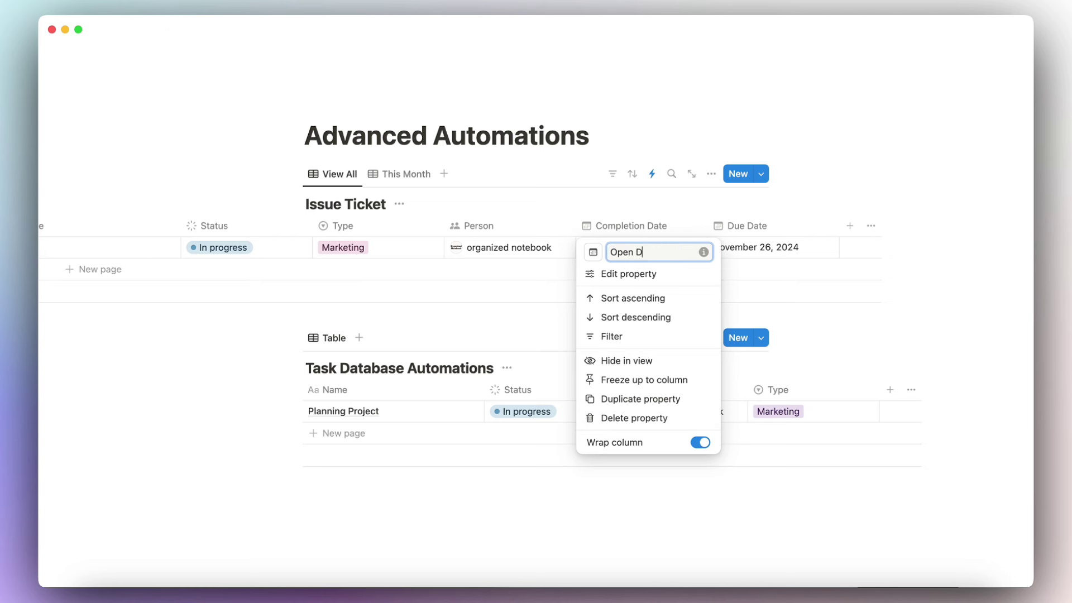
key(Return)
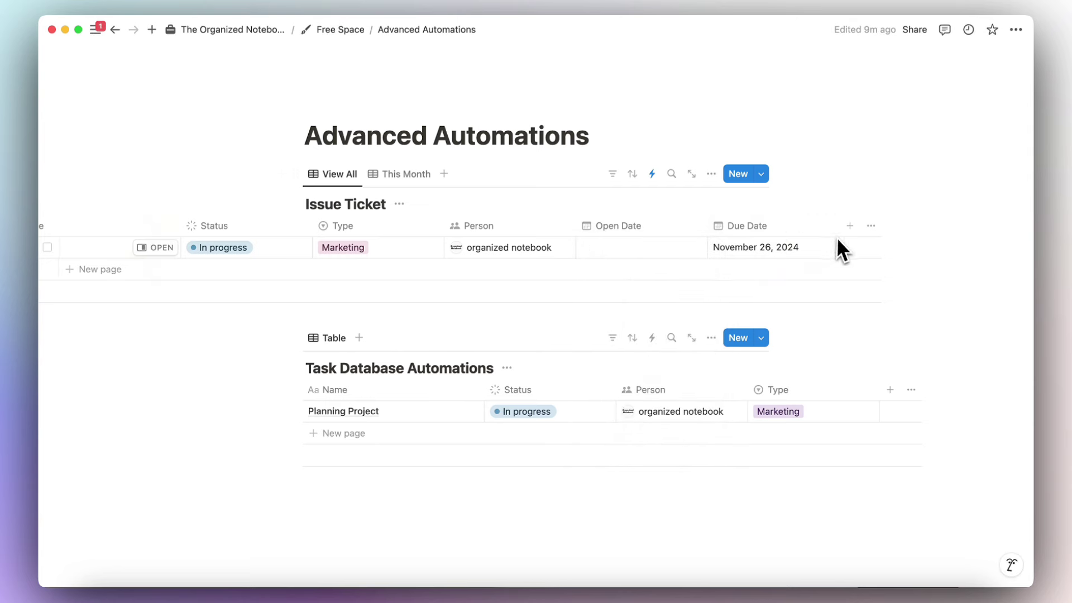
Make Due Date a Text property named Issue Closed and clear the Issue row's value.
click(787, 230)
click(780, 273)
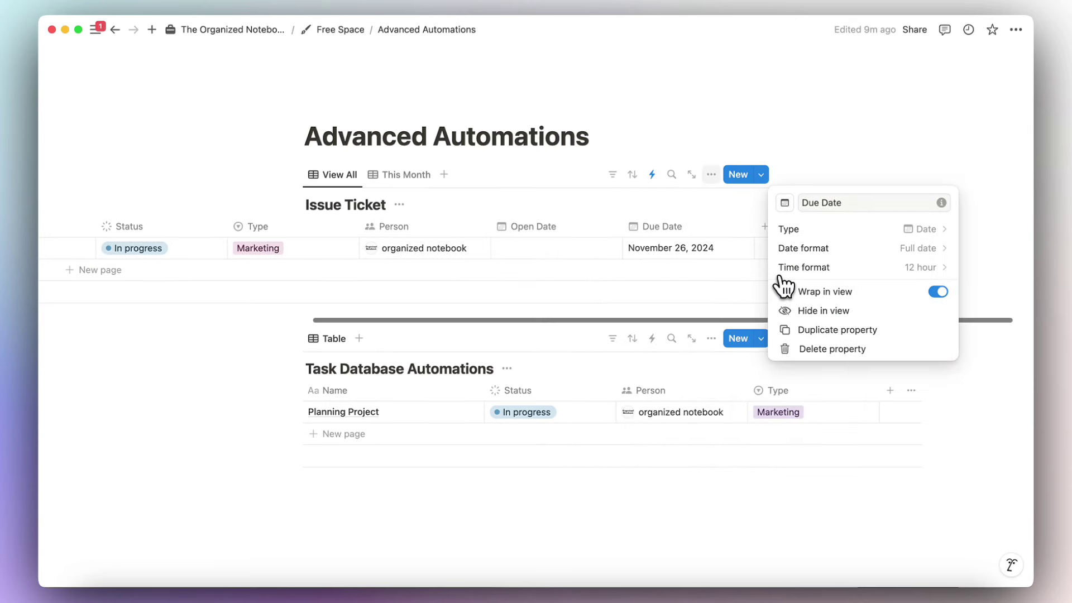
click(824, 229)
click(831, 286)
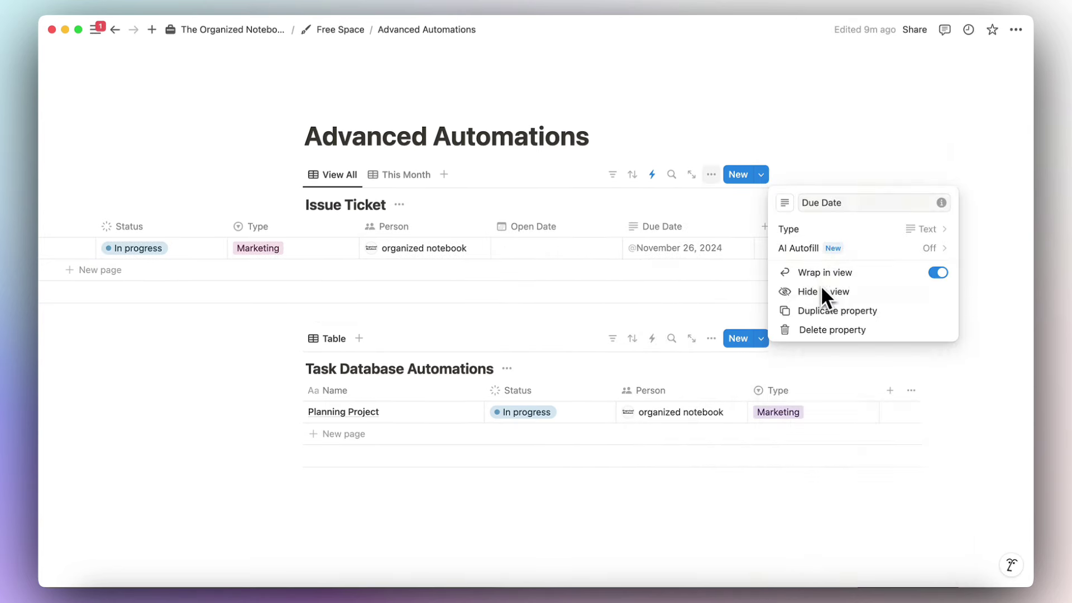
click(812, 204)
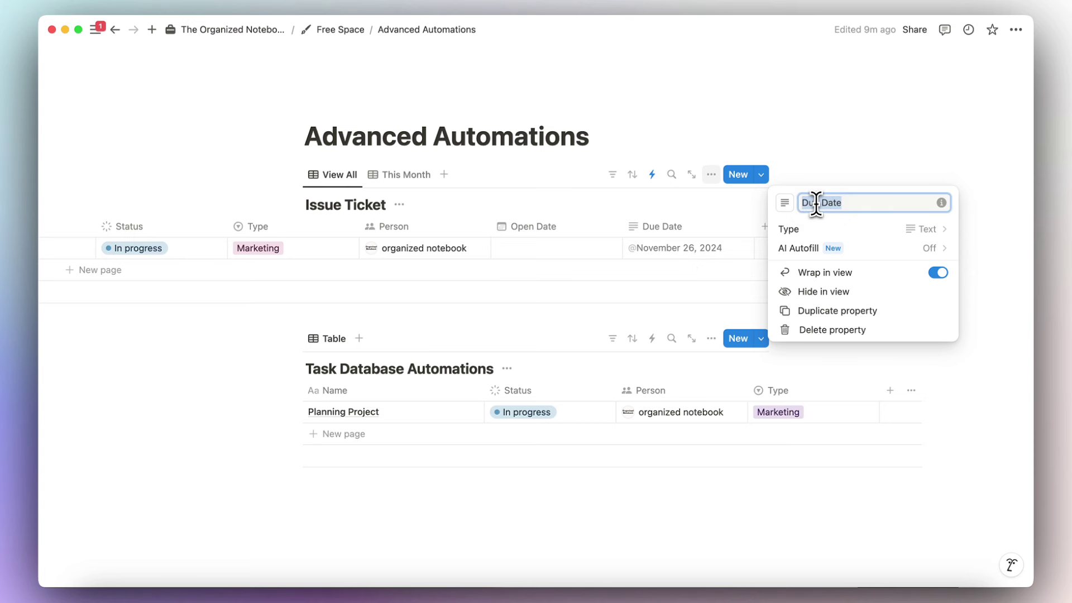
text(Issue Closed)
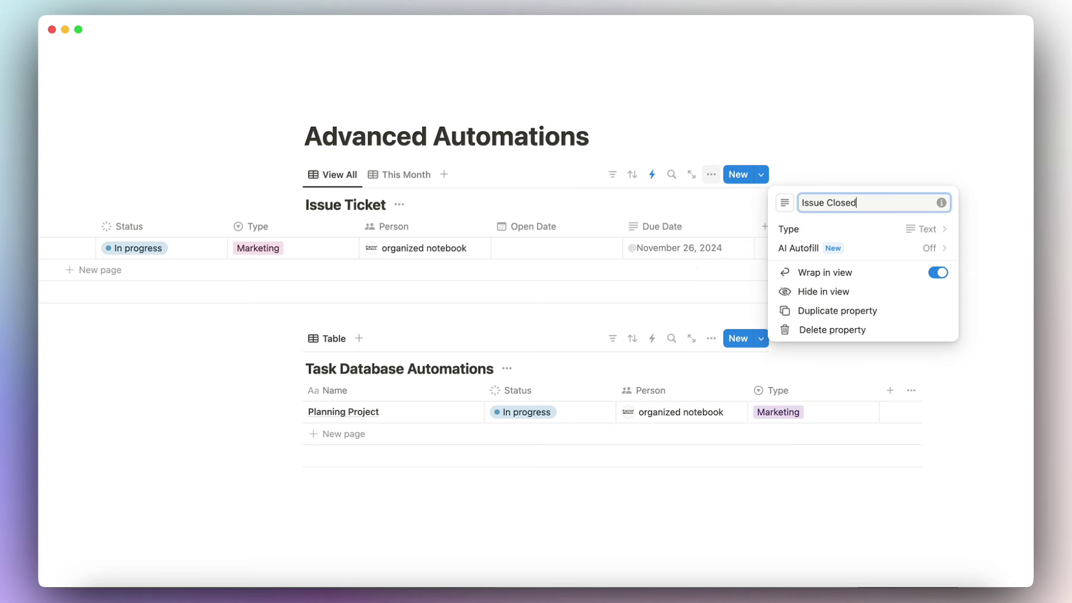
key(Escape)
click(668, 248)
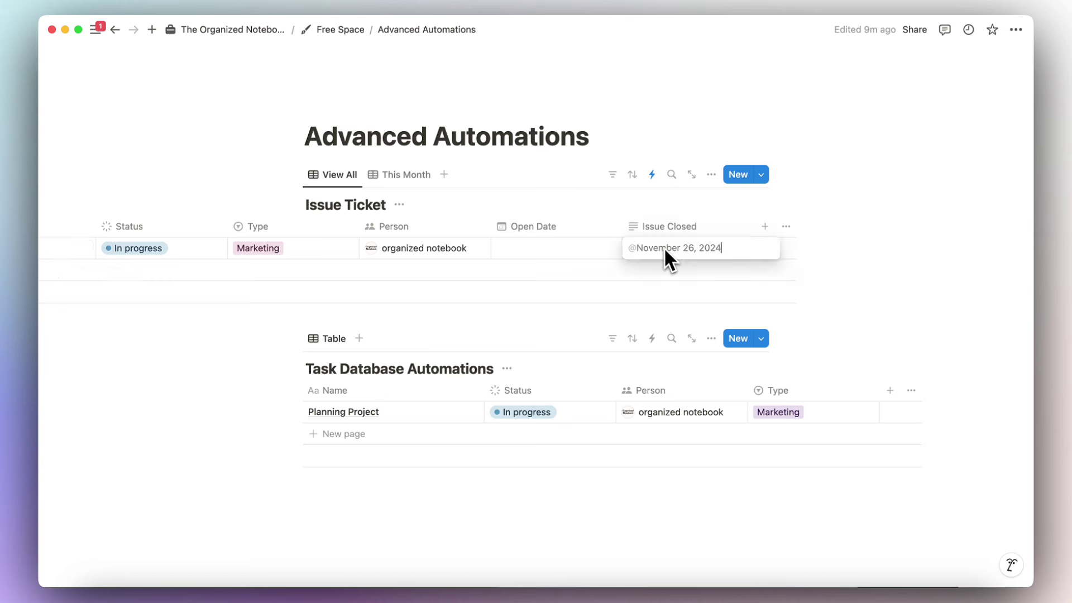
key(Escape)
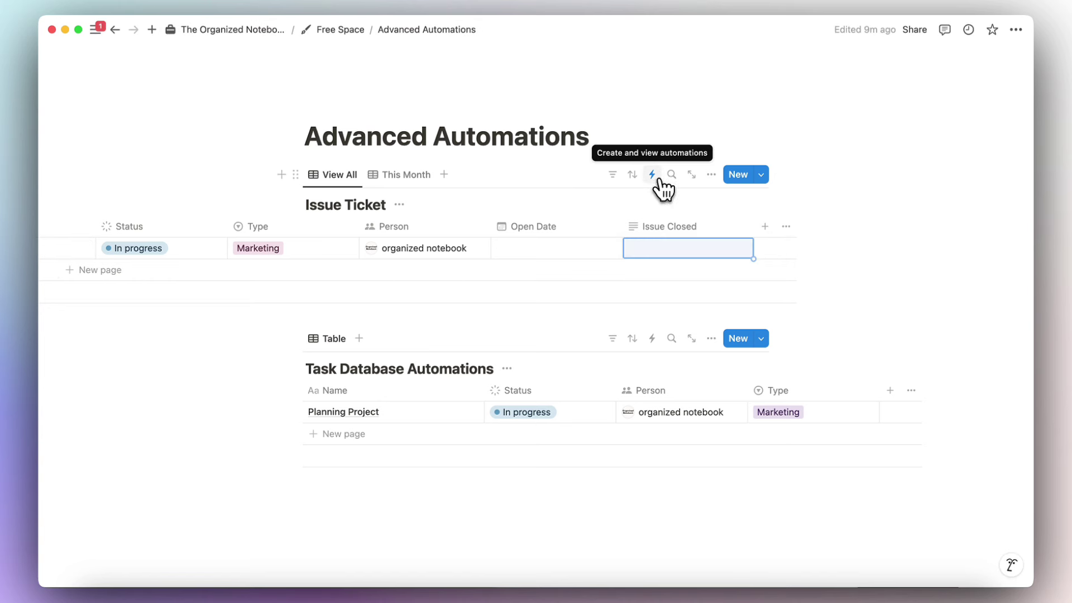
Start a new automation triggered when Status is set to In progress.
click(653, 175)
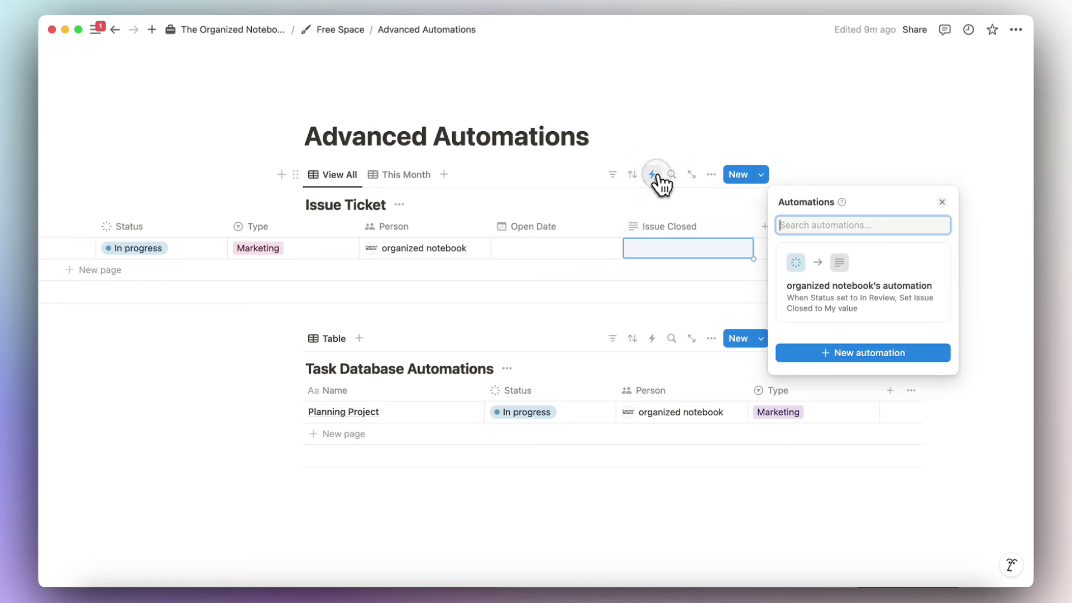
click(864, 353)
click(544, 169)
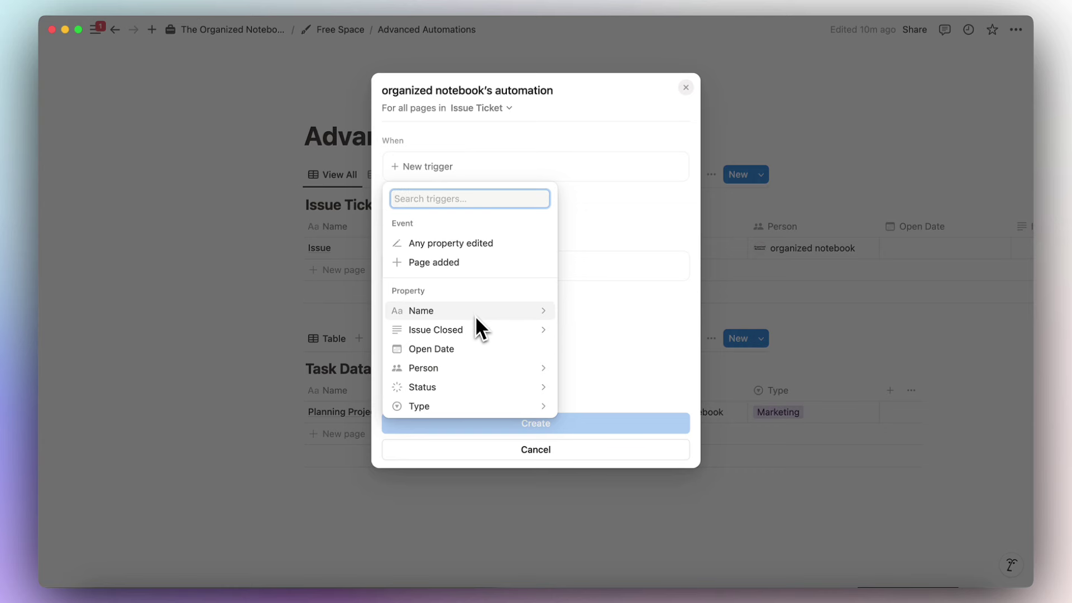
click(483, 388)
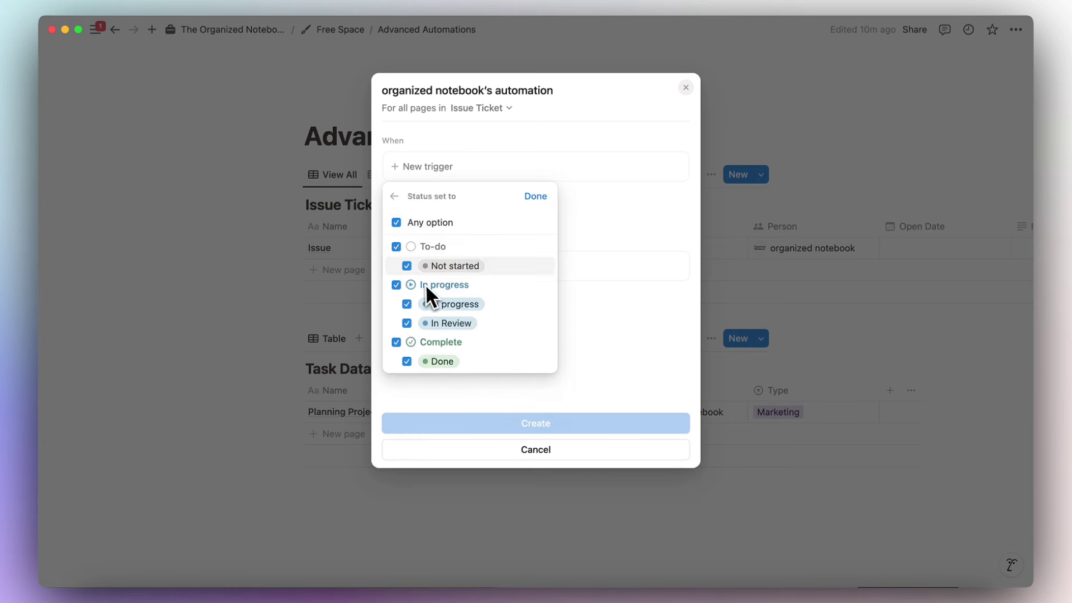
click(395, 246)
click(406, 323)
click(397, 342)
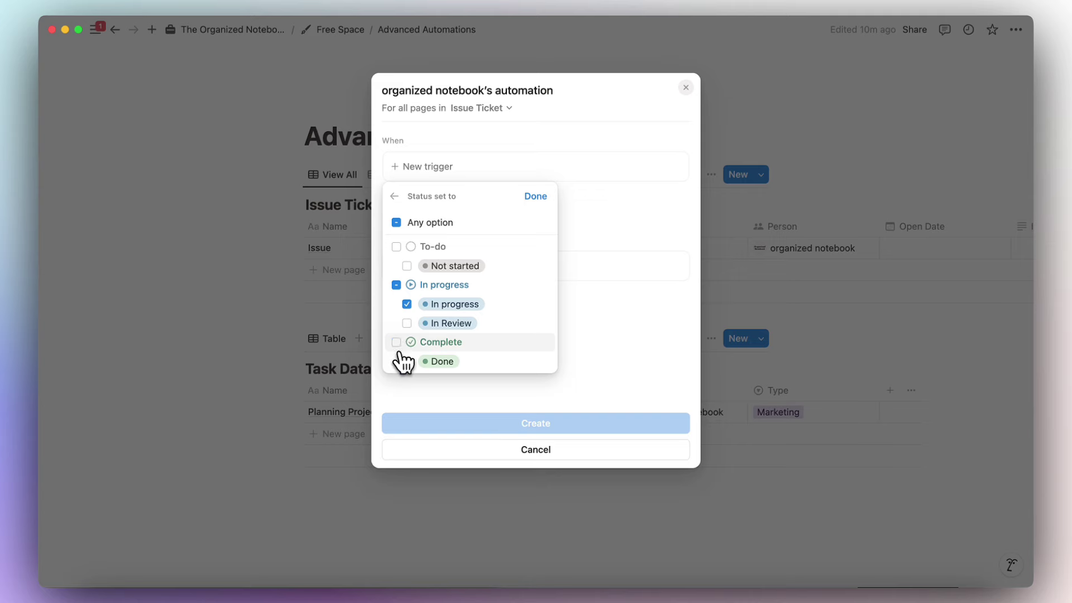
click(536, 196)
Add an action setting Open Date to the date triggered, and create the automation.
click(504, 306)
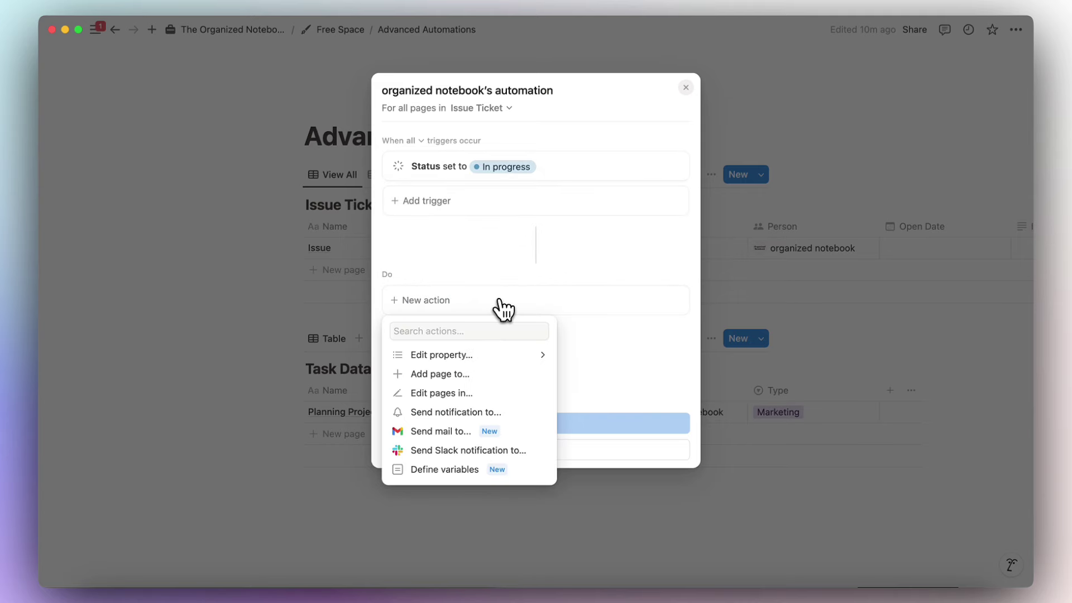
click(494, 364)
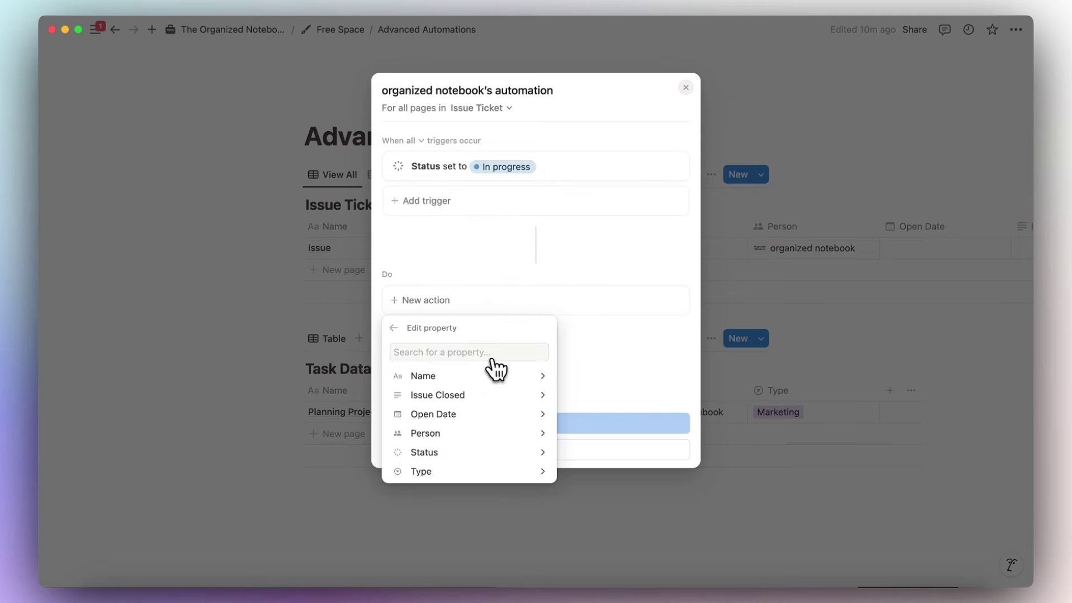
click(497, 411)
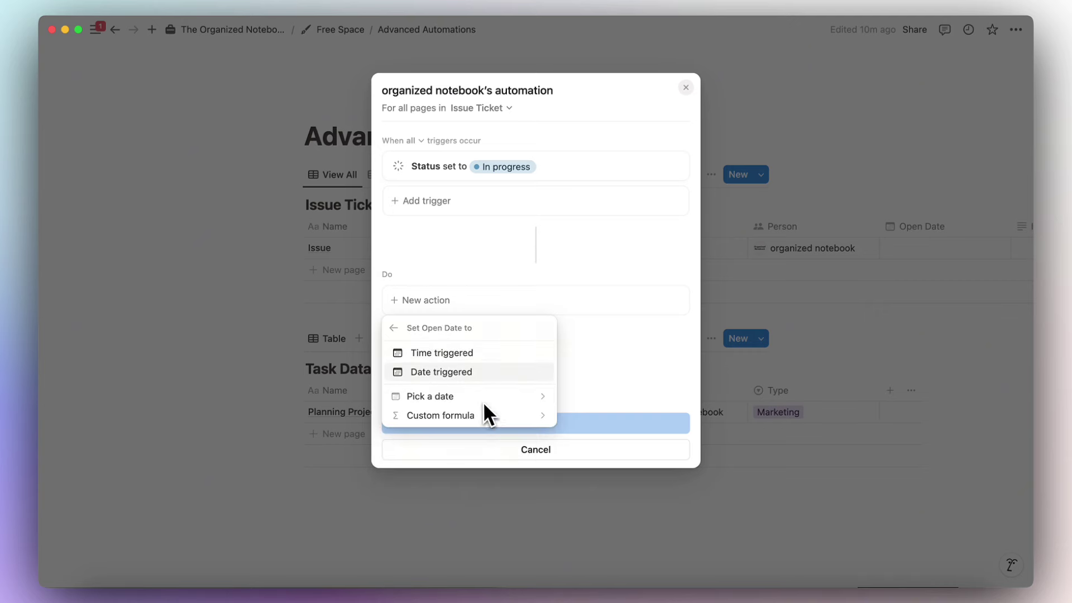
click(472, 373)
click(503, 423)
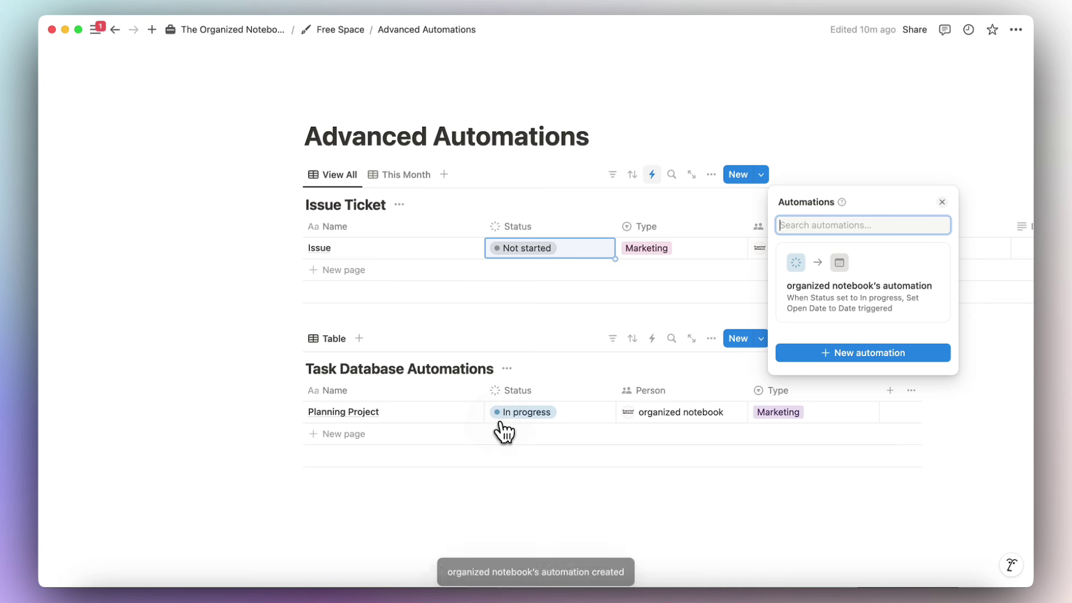
click(577, 346)
Test by setting Issue's status to In progress; Open Date shows November 23, 2024.
click(578, 251)
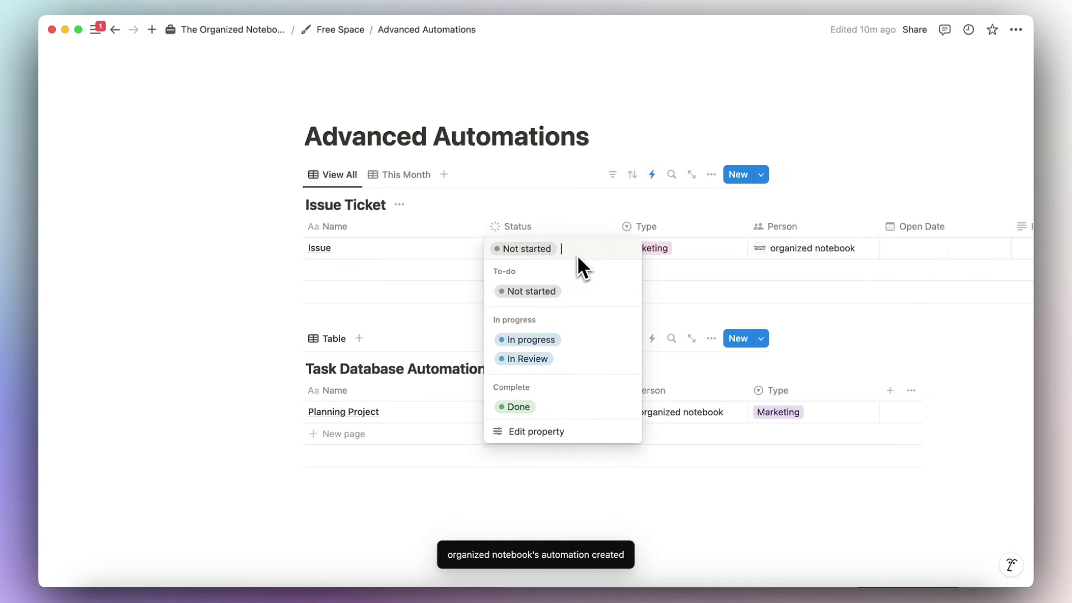
click(568, 339)
scroll(597, 273, right, 5)
scroll(603, 267, right, 5)
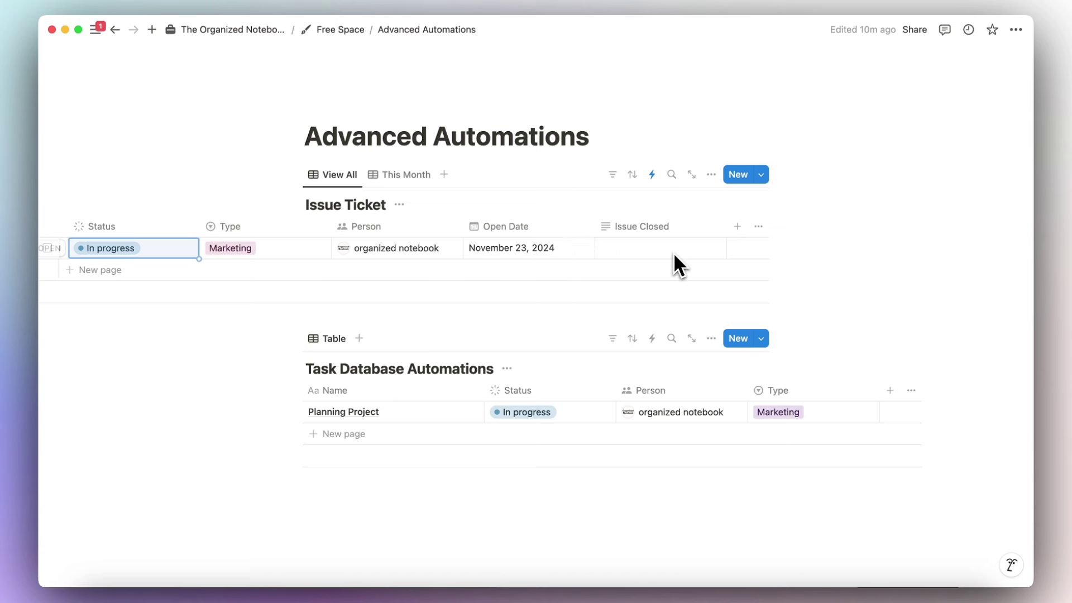
Start another automation triggered when Status is set to Complete.
click(653, 182)
click(836, 353)
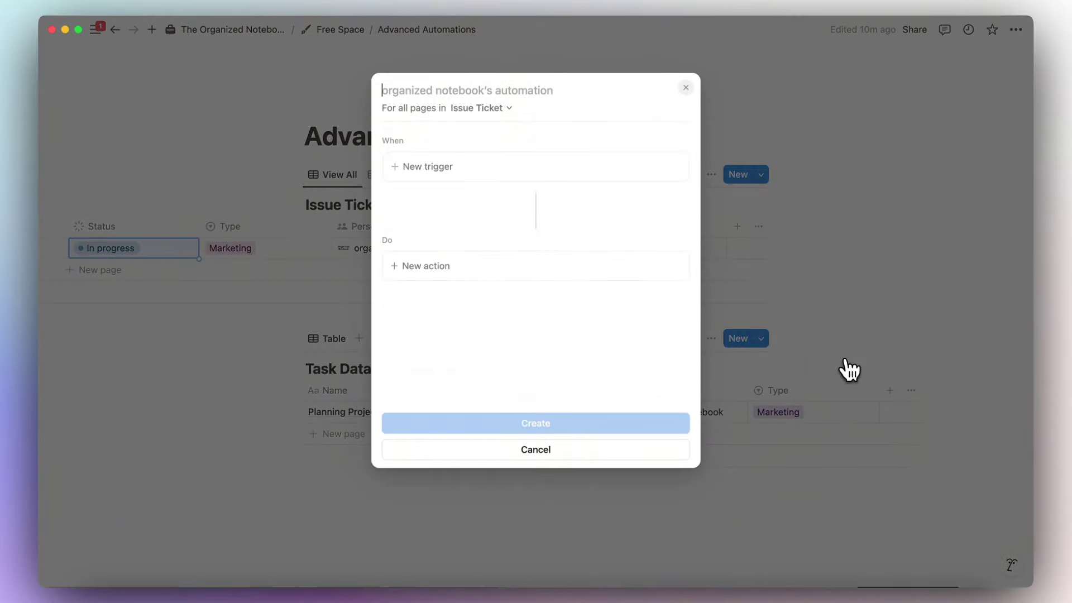
click(529, 166)
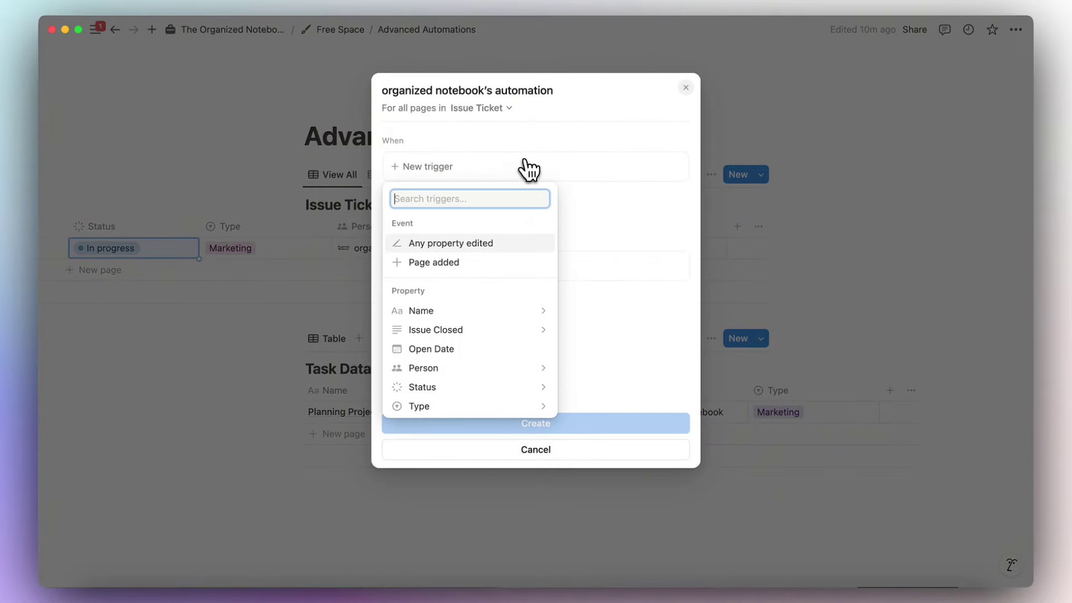
click(502, 387)
click(396, 246)
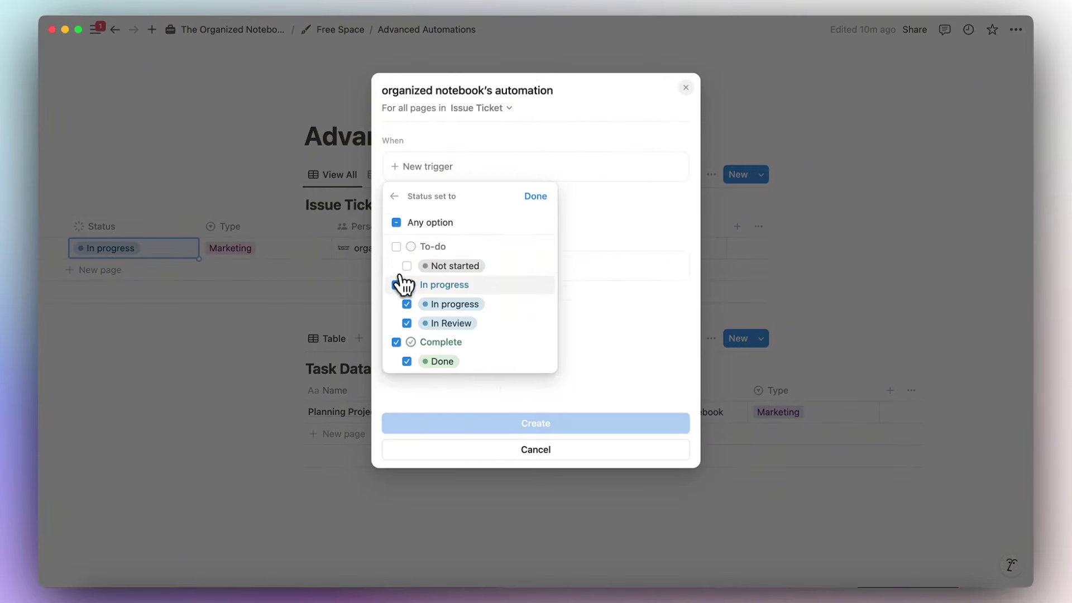
click(396, 284)
click(535, 196)
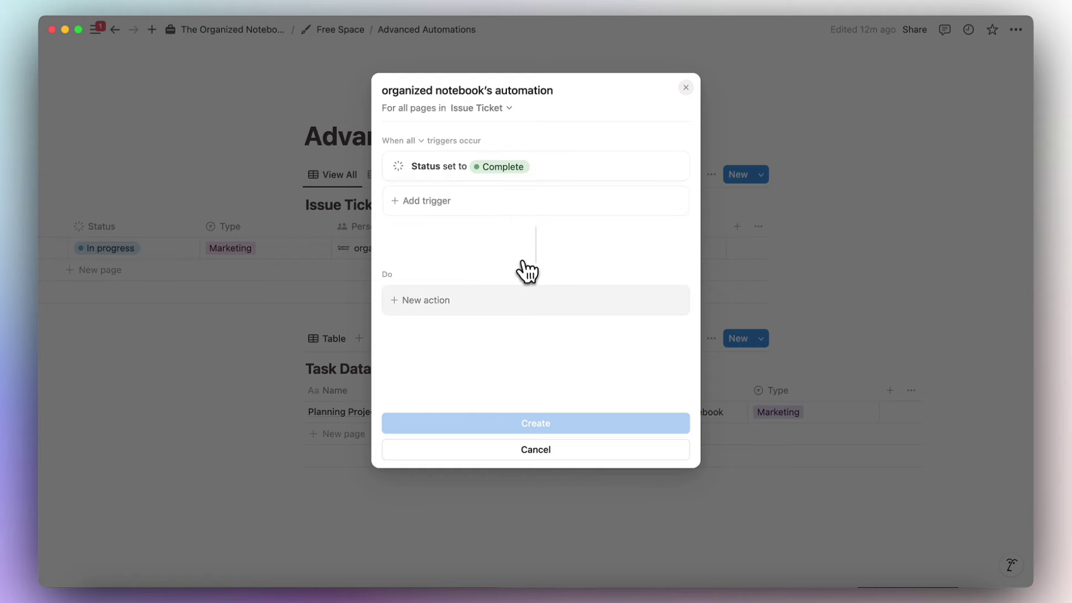
Add an action editing Issue Closed with a formula referencing Trigger page.Open Date.
click(510, 301)
click(506, 355)
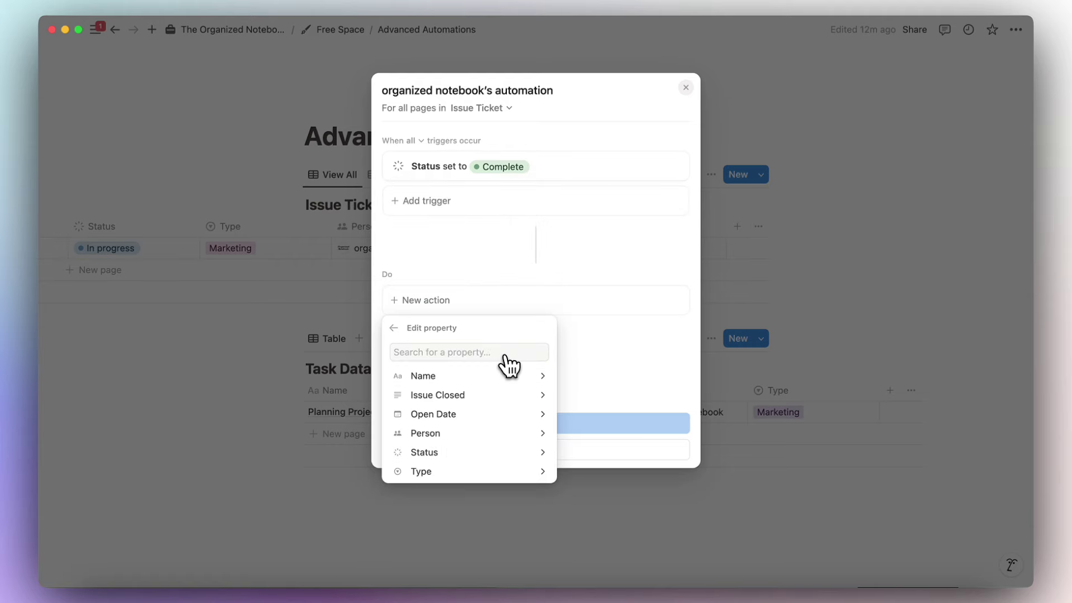
click(504, 397)
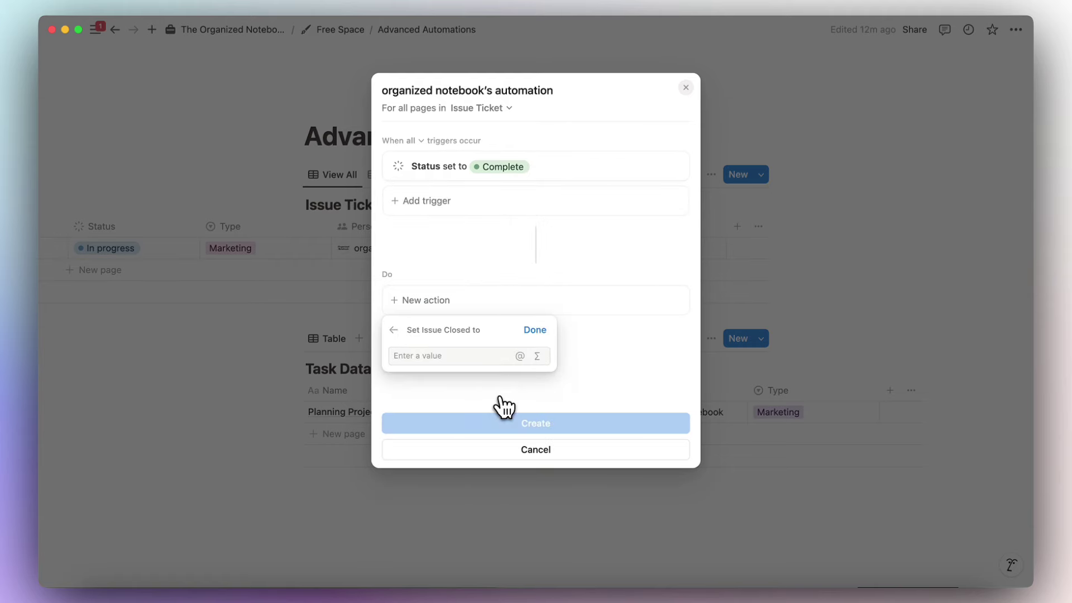
click(538, 356)
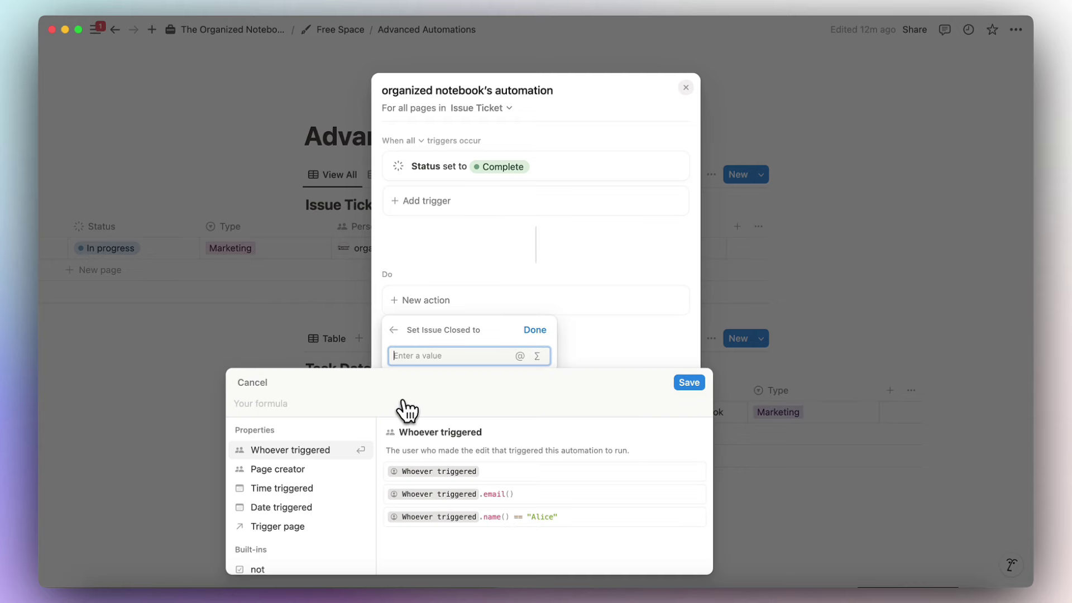
click(311, 531)
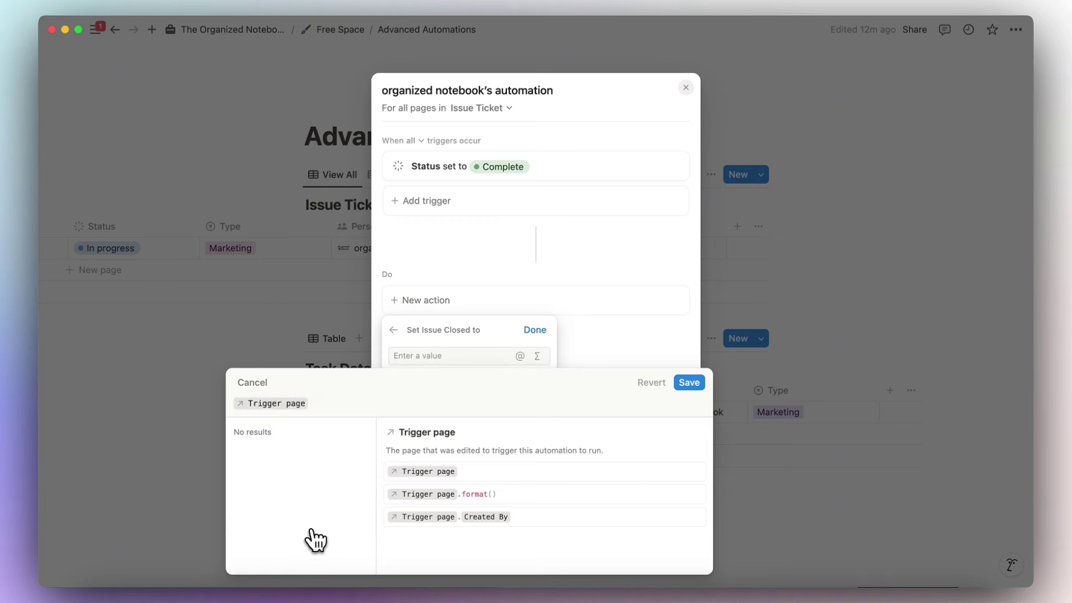
text(.op)
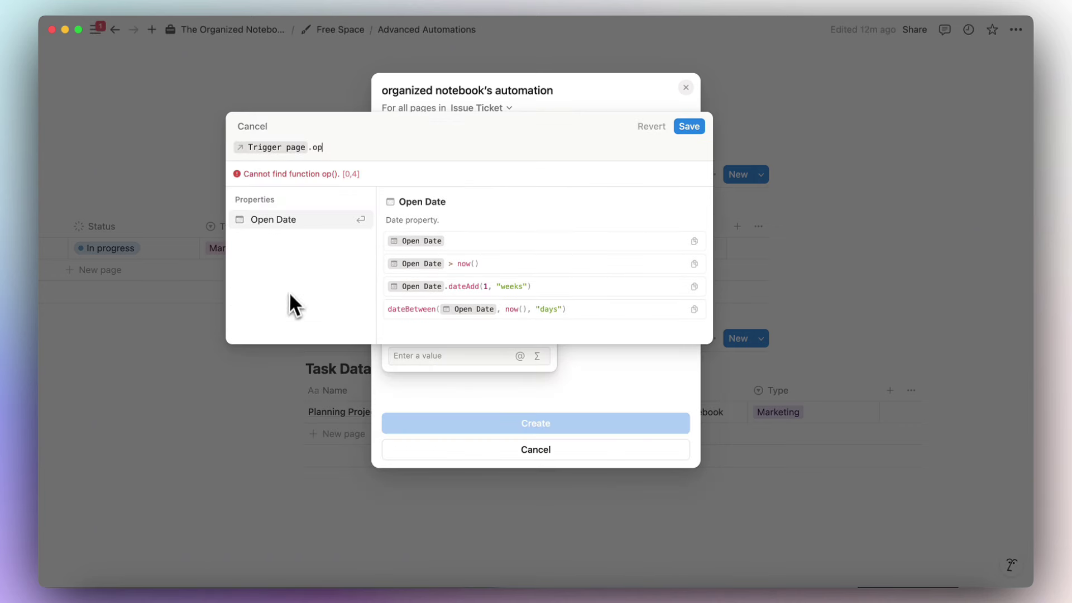
click(327, 218)
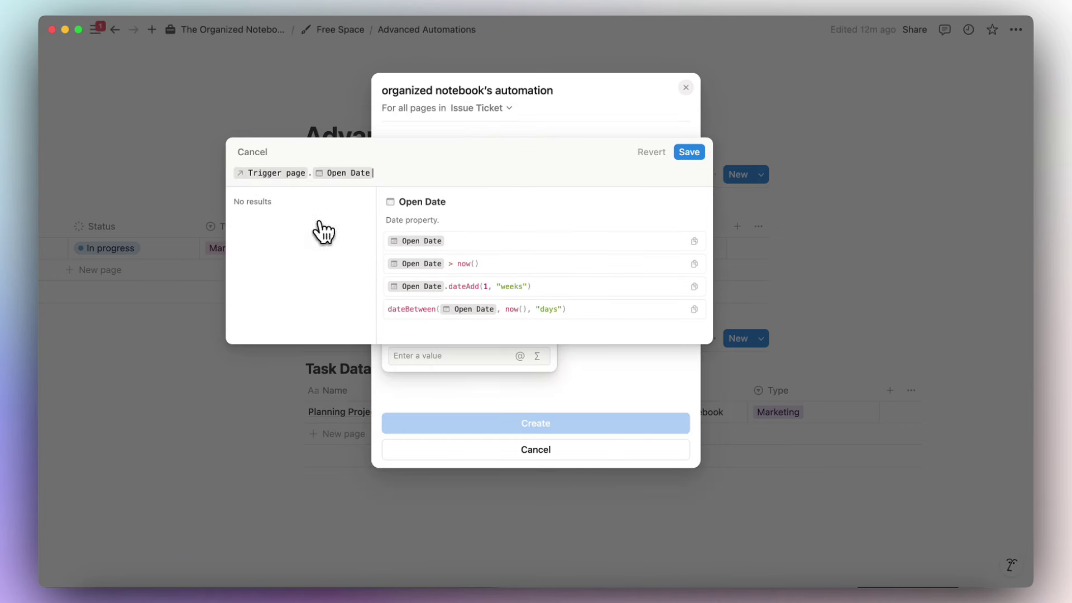
Complete the formula "Issue closed in " + dateBetween(Date triggered, Open Date, "days") + " Days" and save.
click(240, 175)
text(date)
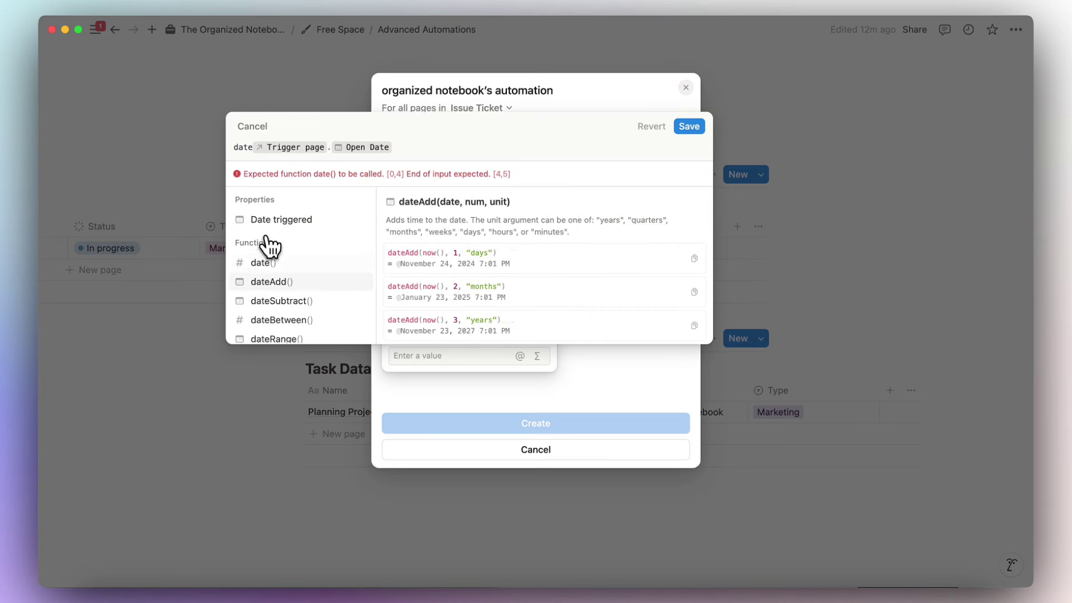
click(279, 315)
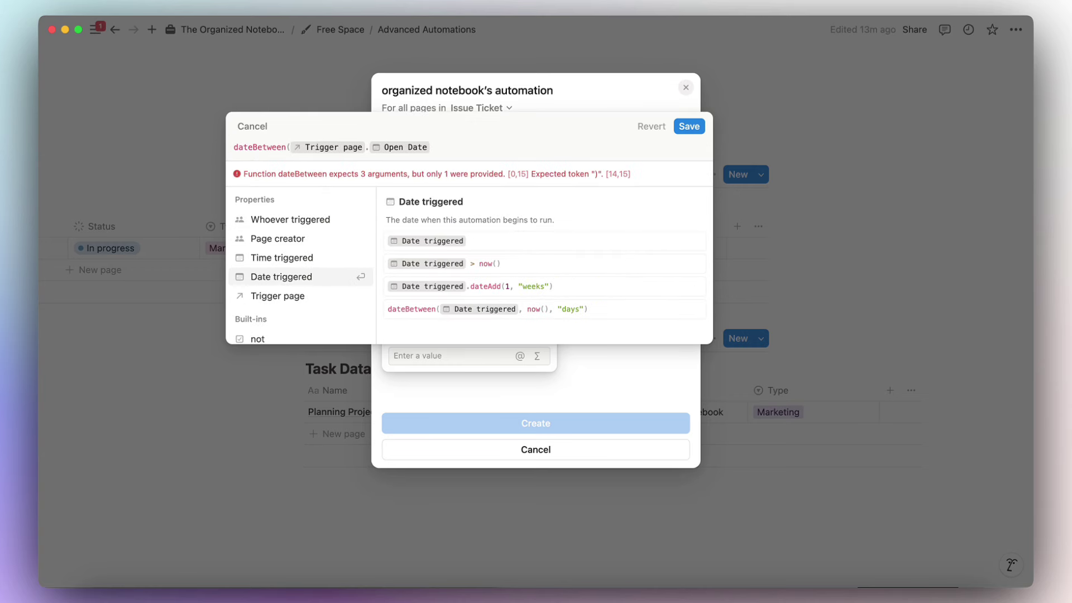
click(310, 276)
text(,)
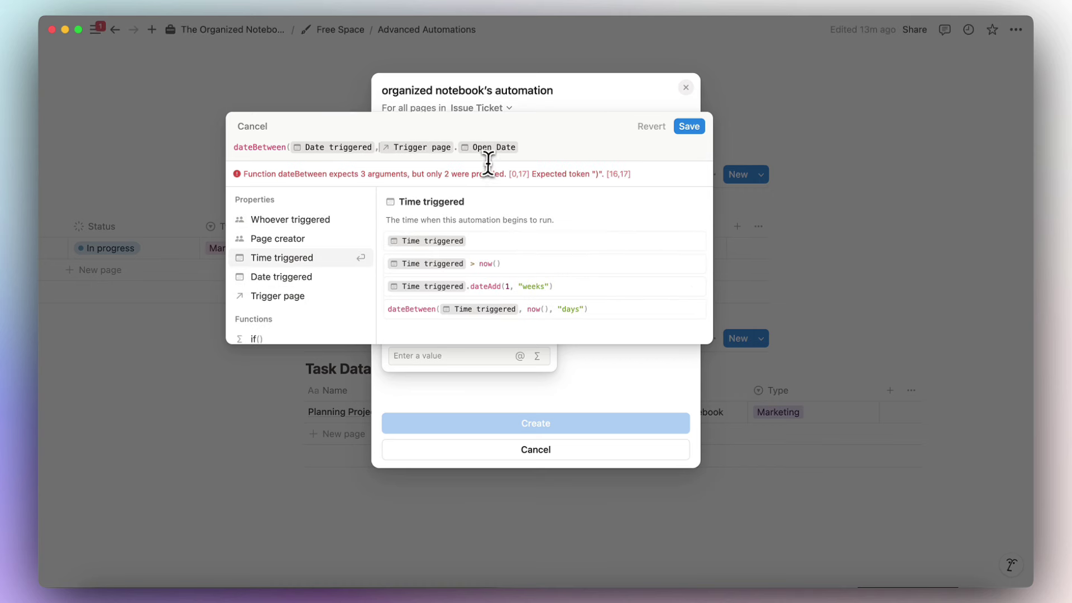
click(533, 147)
text(, ")
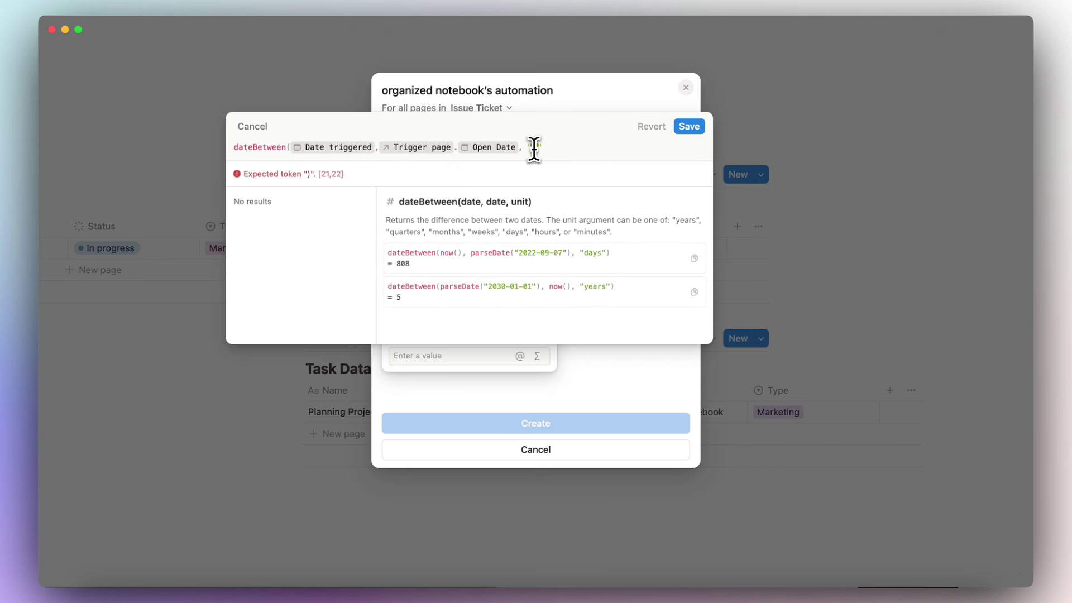
text(days"))
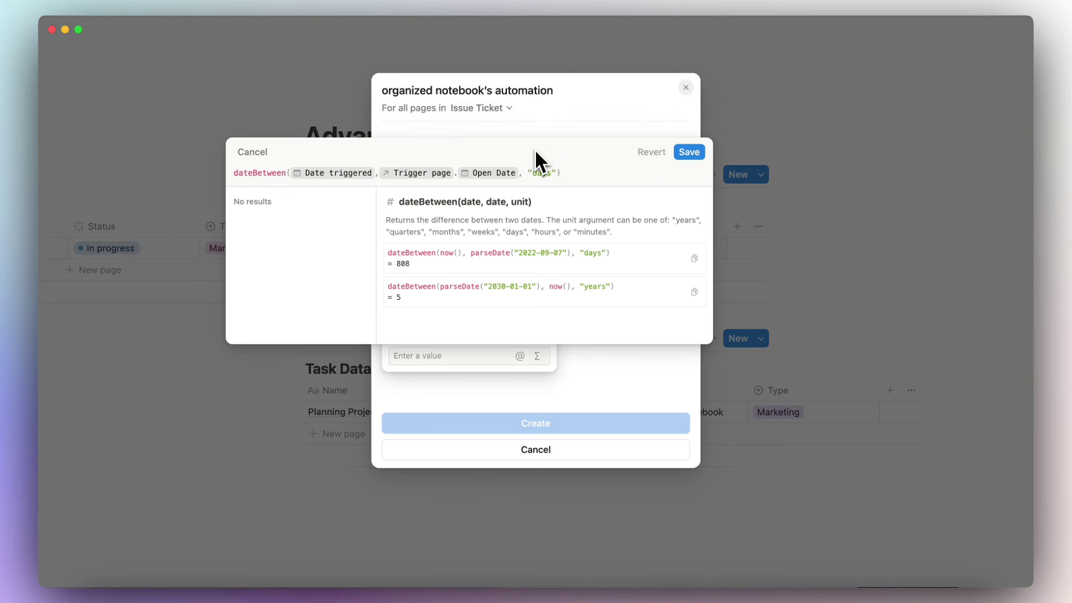
text( + )
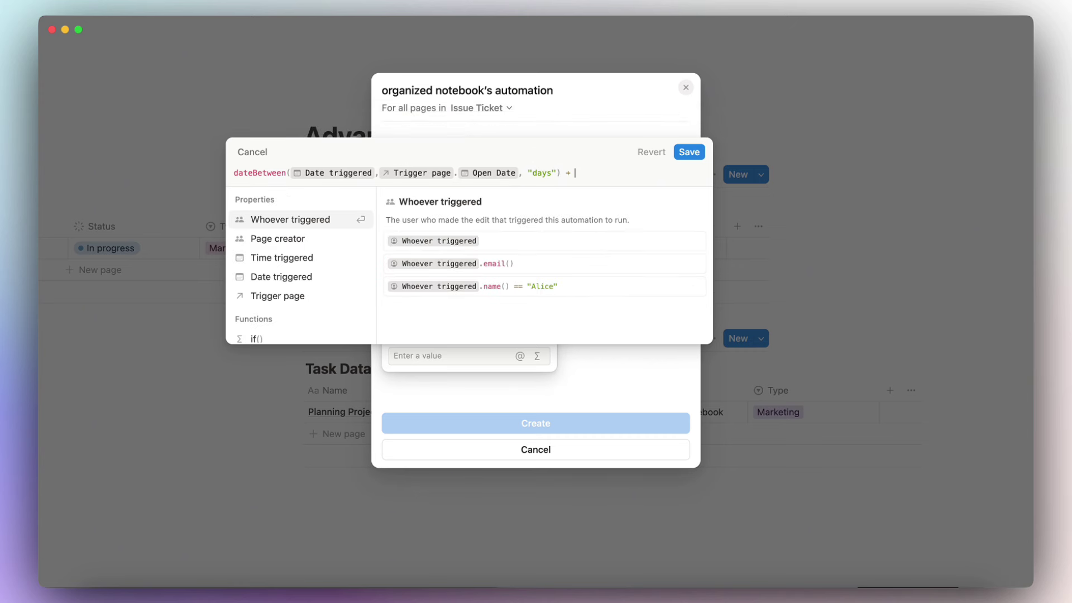
text("" in Days")
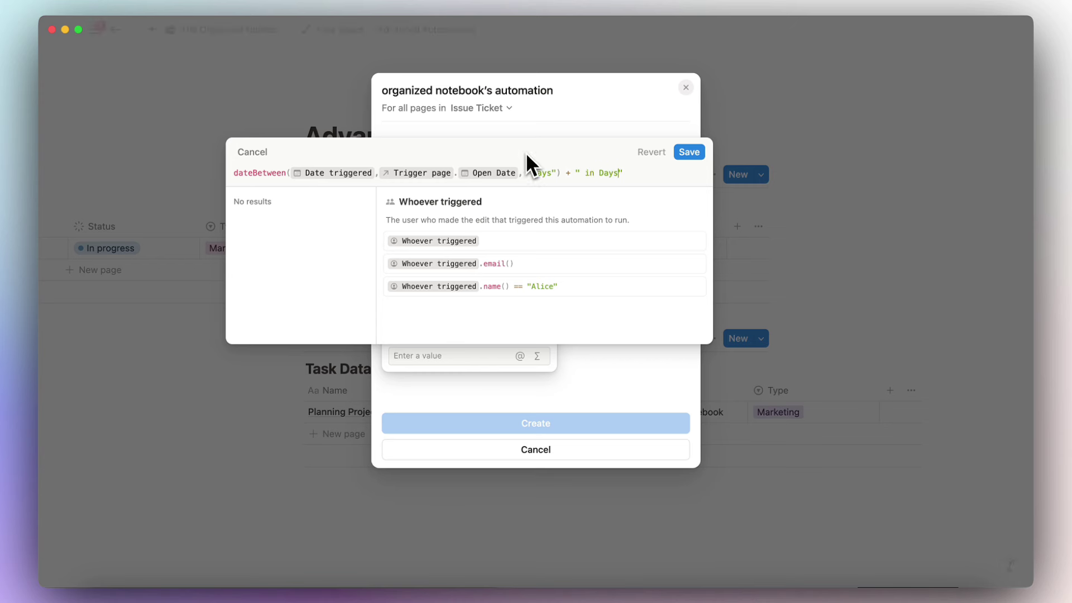
click(231, 173)
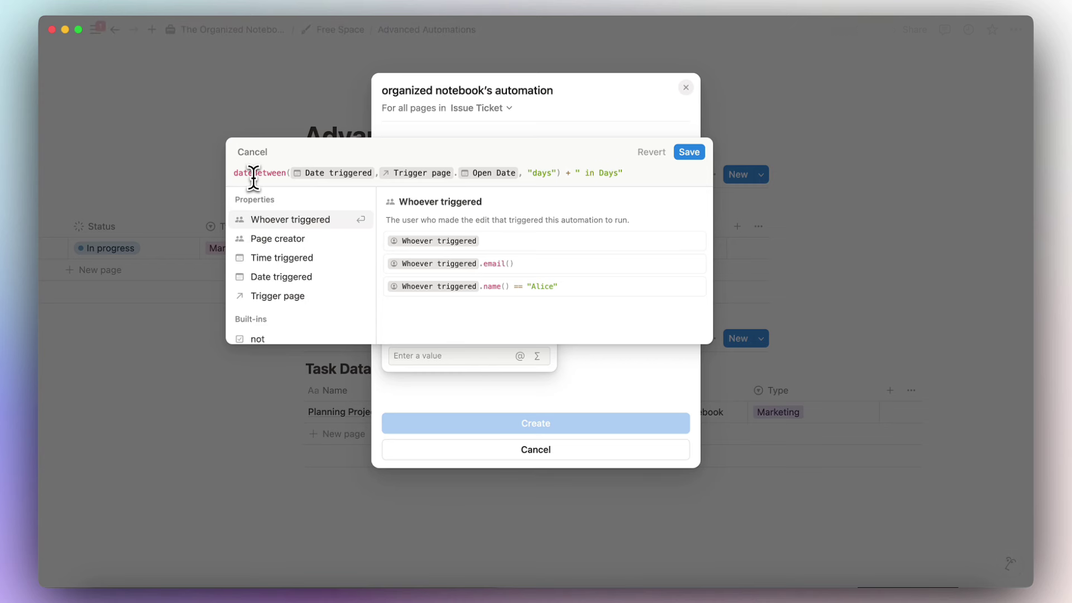
text(")
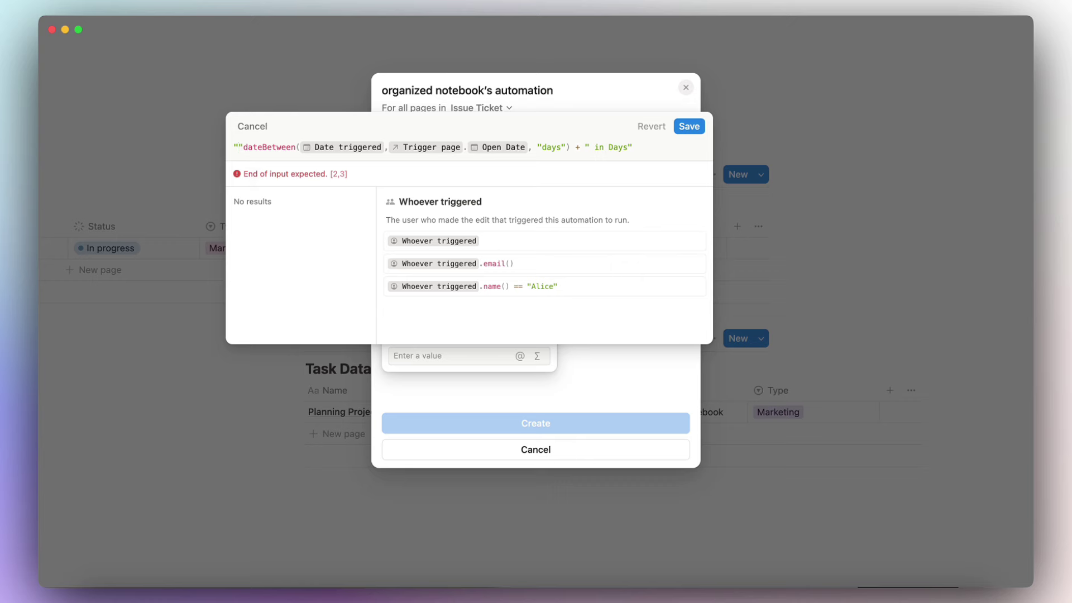
text(Issue closed )
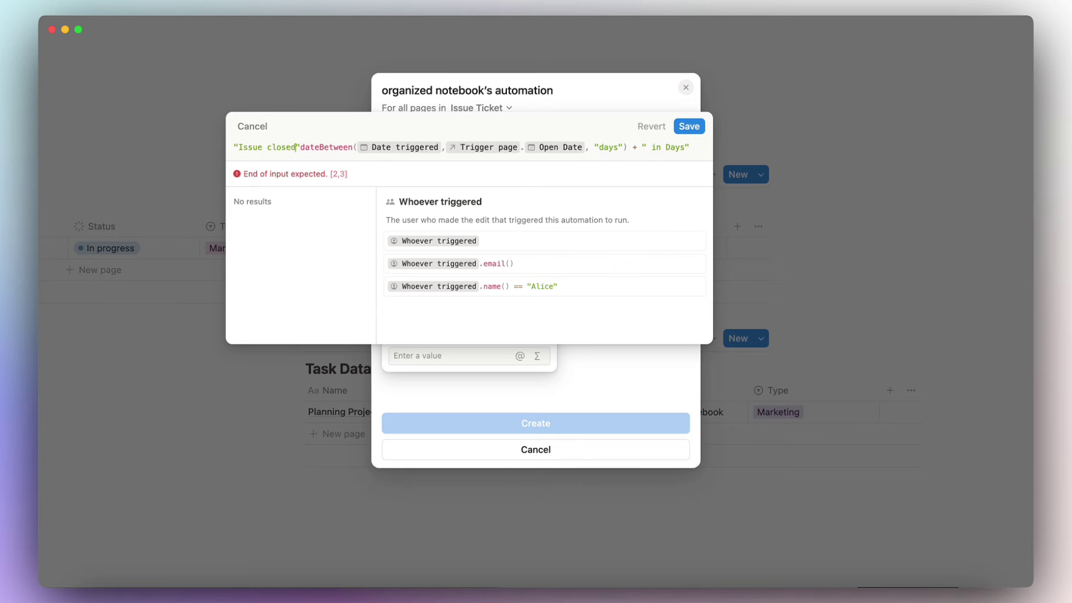
text(in)
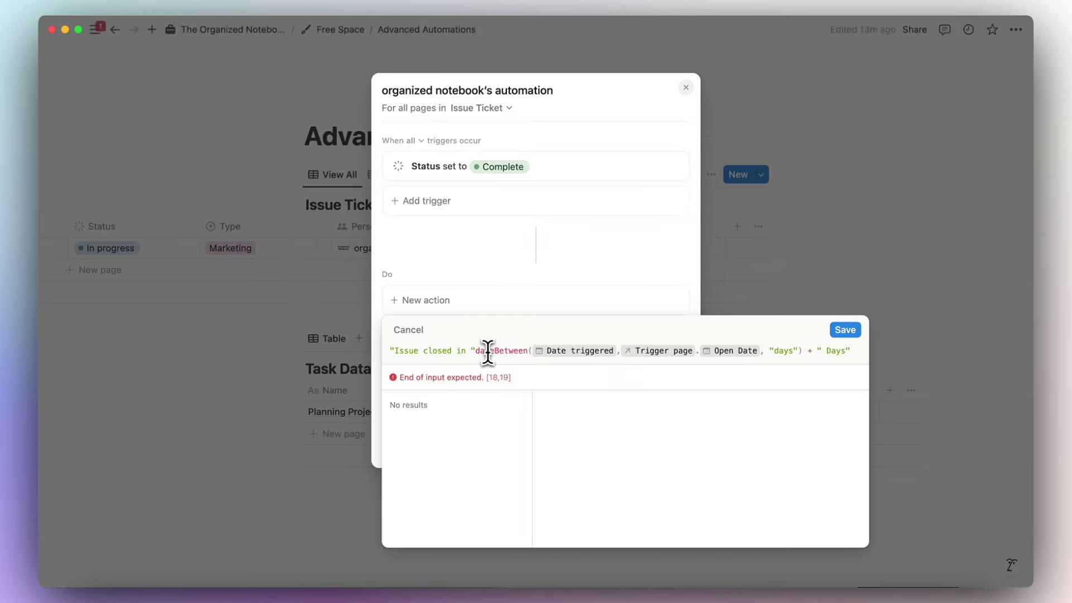
click(844, 331)
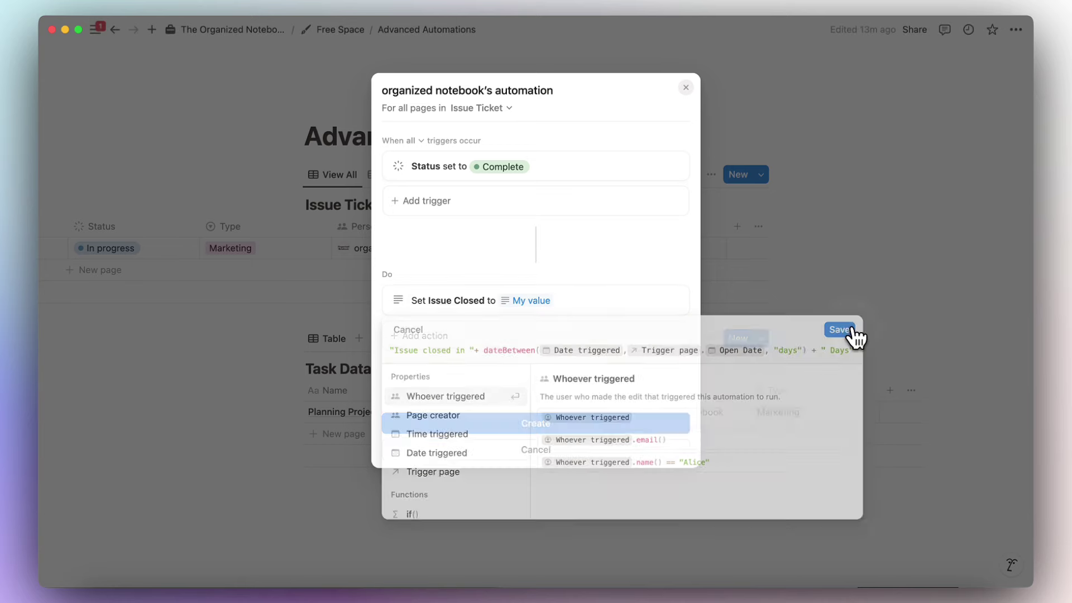
Create the Complete-status automation and mark the Issue ticket Done.
click(584, 425)
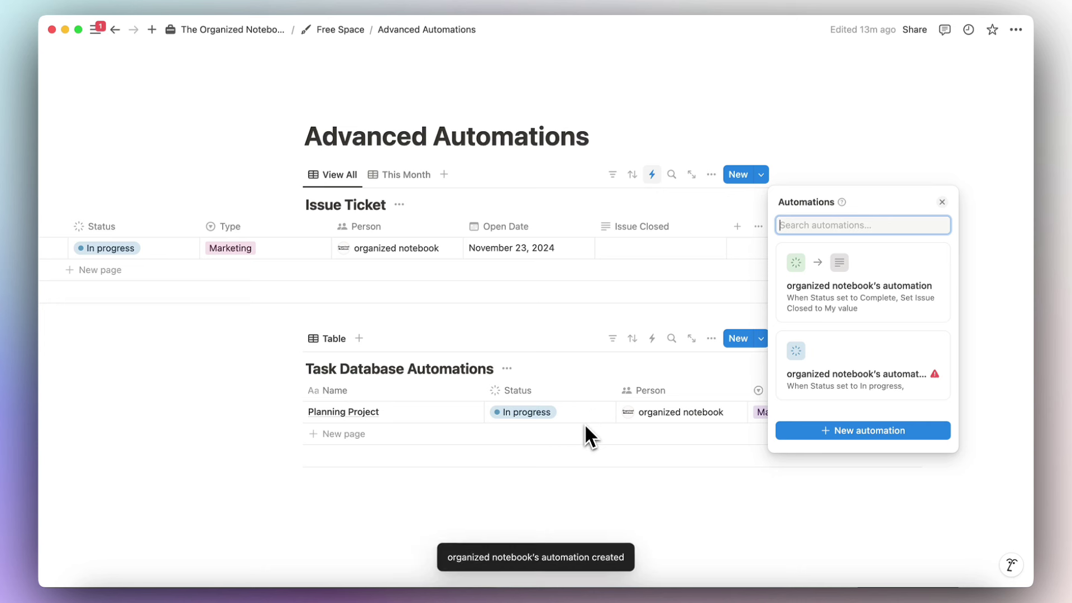
click(580, 329)
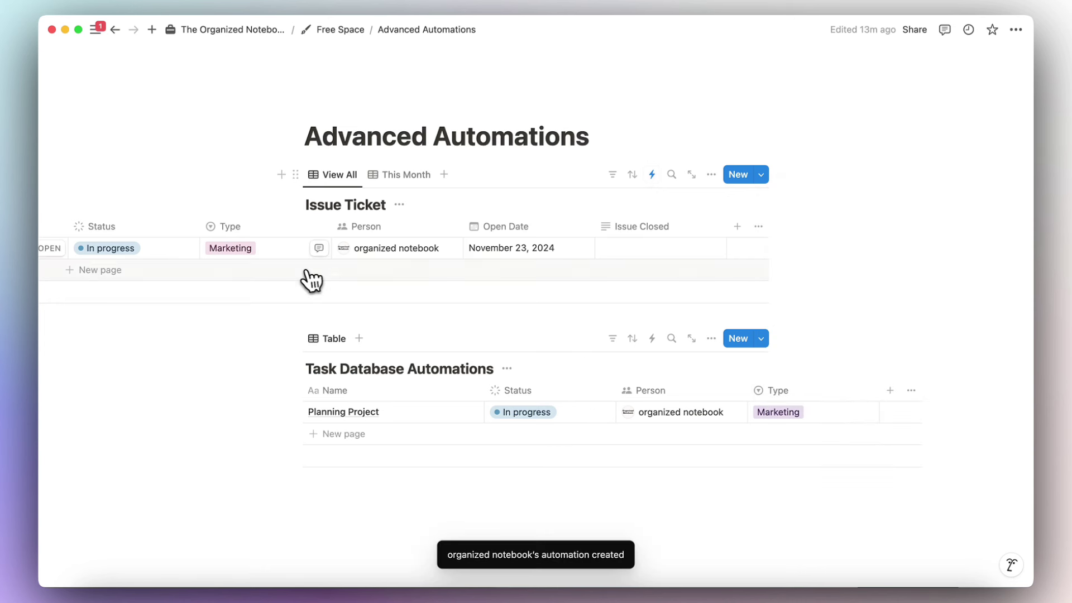
click(144, 249)
click(147, 408)
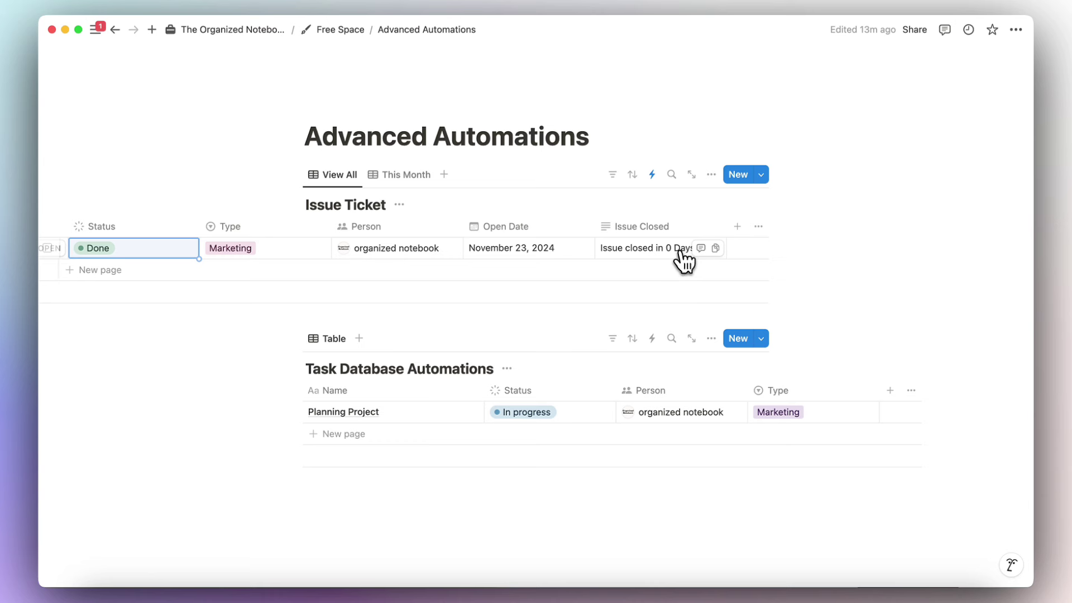
Change the Issue's Open Date to November 2, 2024.
scroll(558, 258, left, 10)
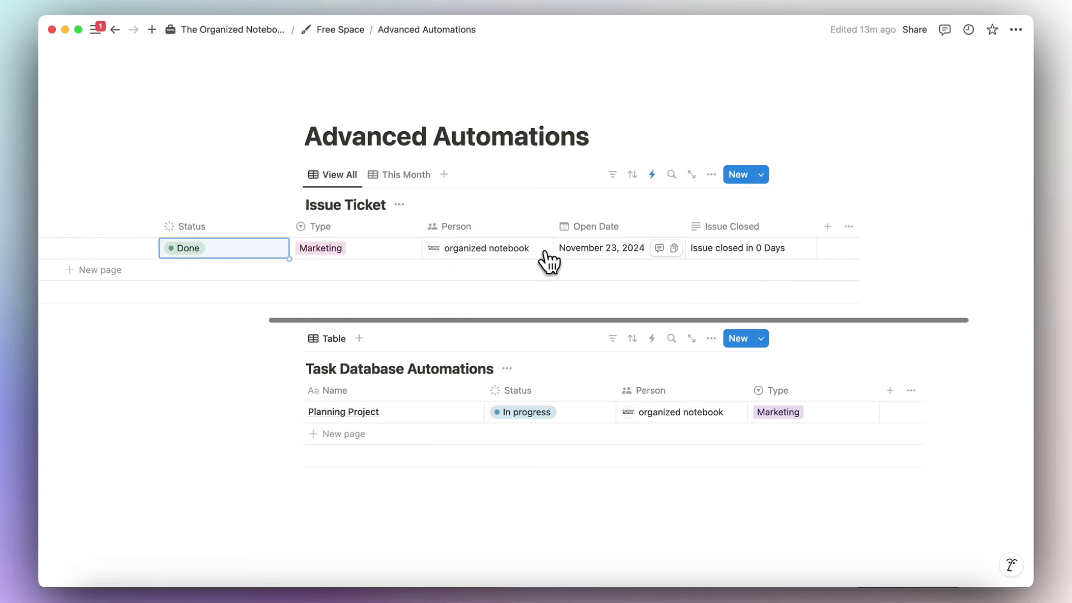
scroll(547, 260, right, 5)
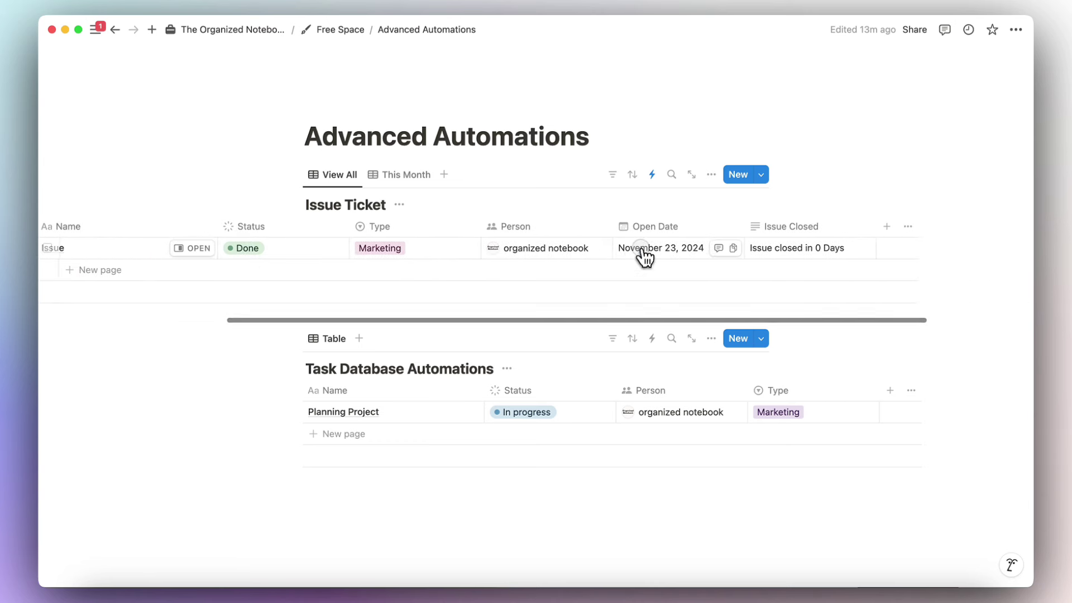
click(645, 248)
click(744, 317)
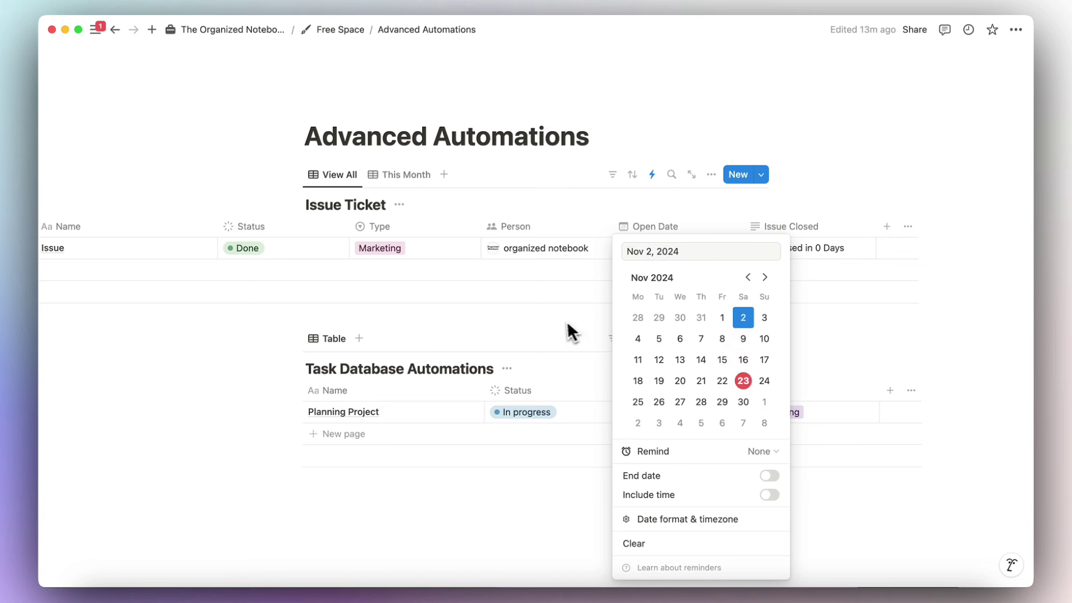
key(Escape)
Reset the status to Not started, then Done again; Issue Closed reads 'Issue closed in 21 Days'.
click(305, 252)
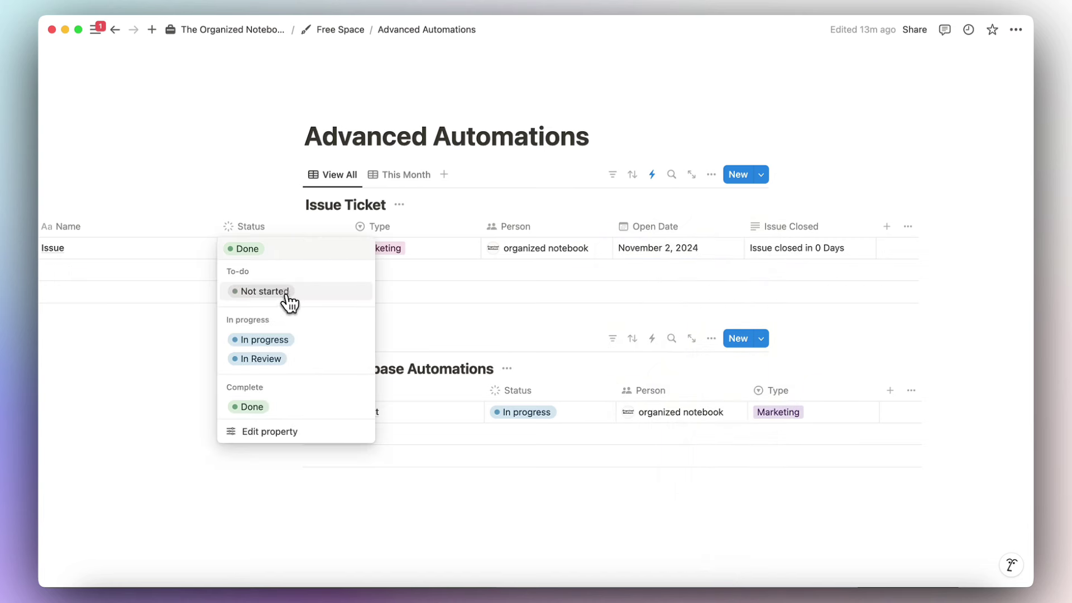
click(286, 291)
click(300, 252)
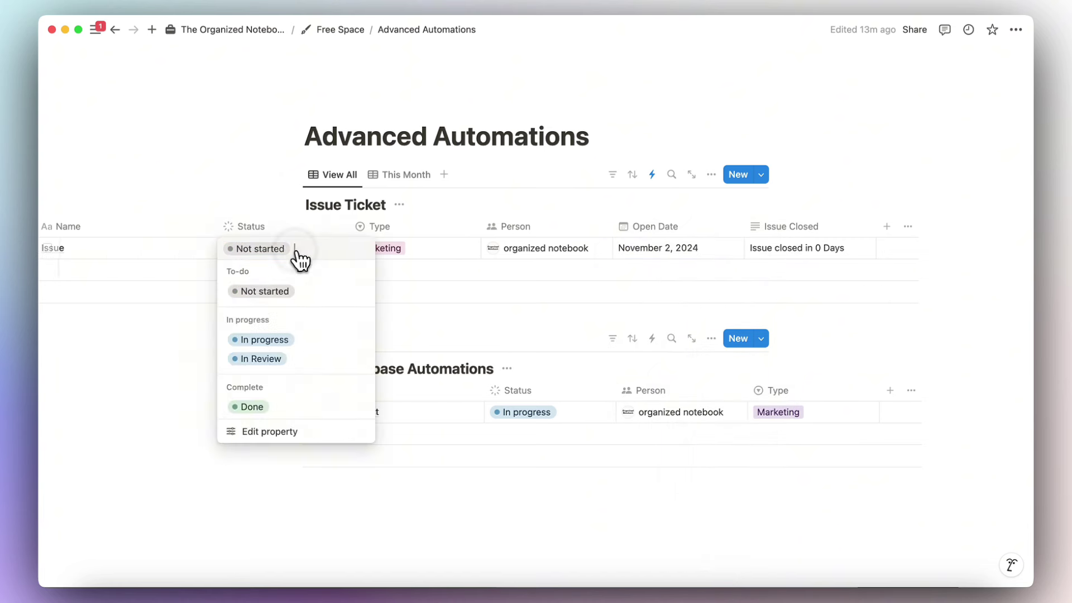
click(252, 407)
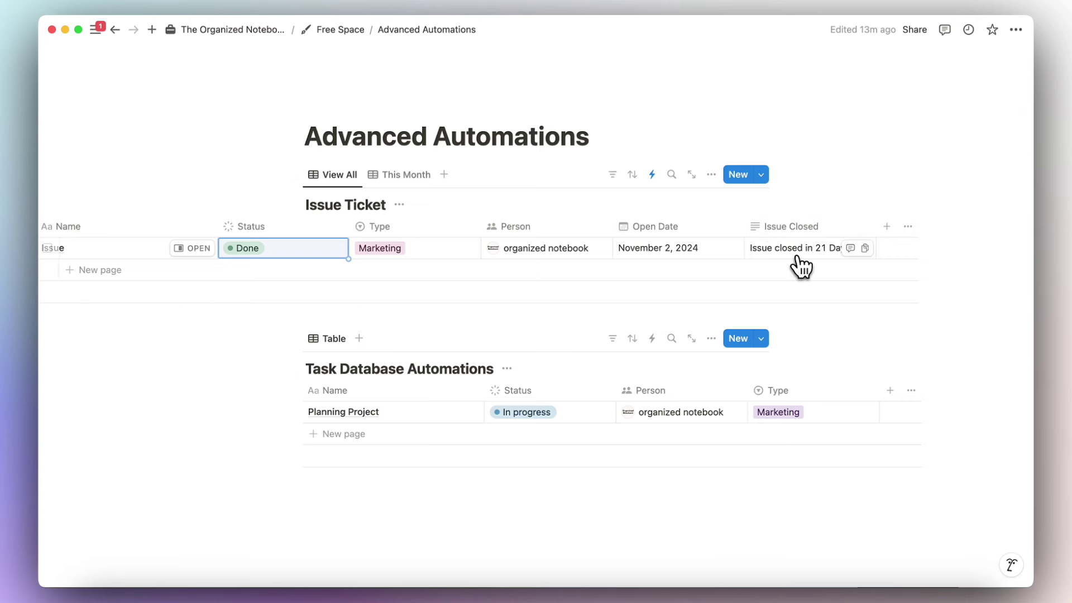
scroll(736, 282, left, 5)
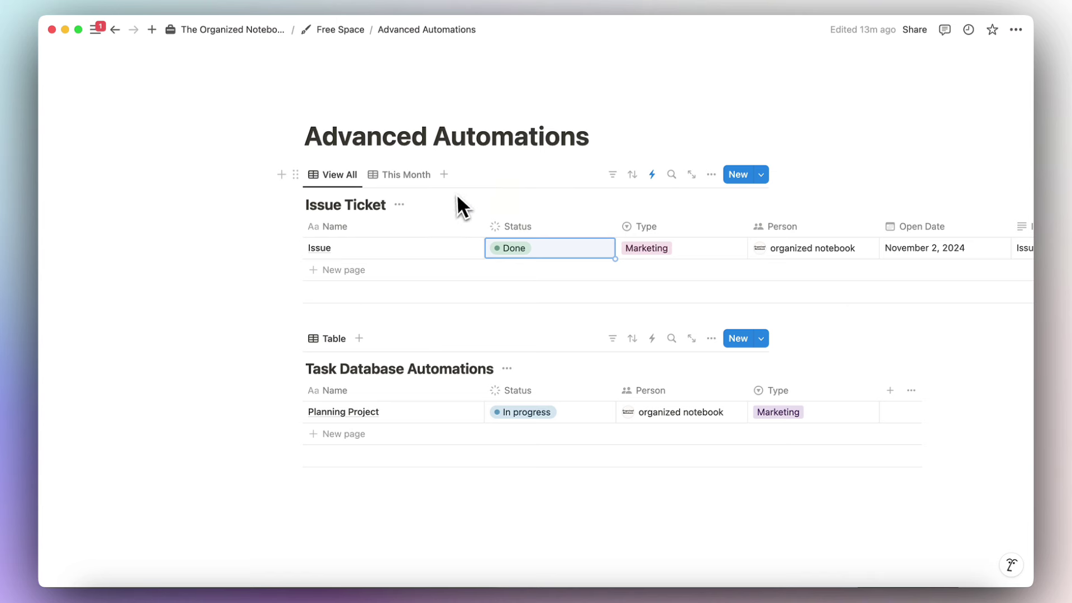
Rename the database to Tasks and the Issue row to Task 1, status Not started.
triple_click(360, 205)
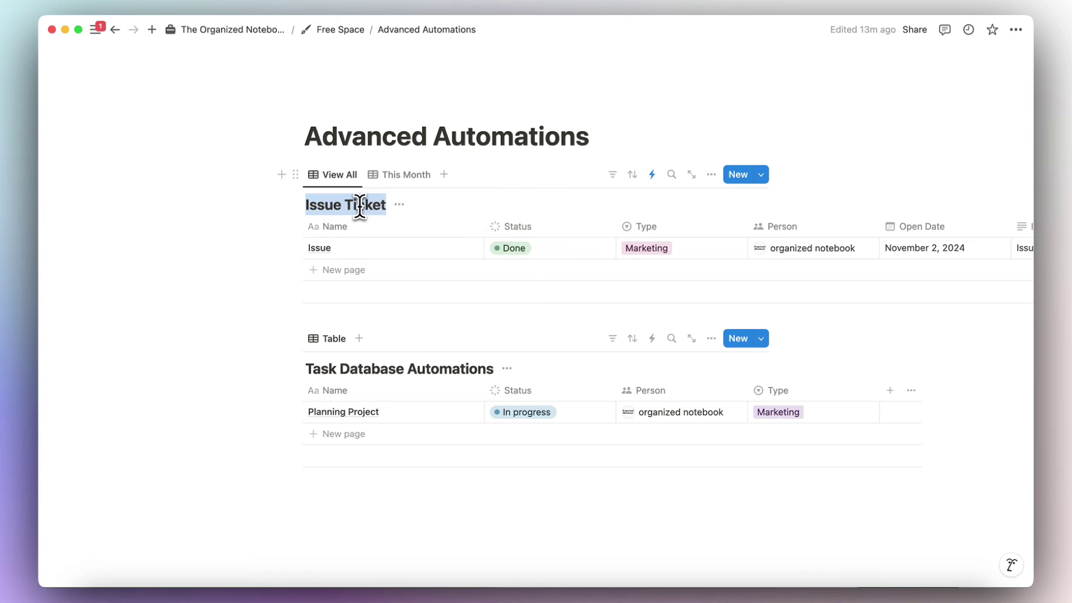
text(Tasks)
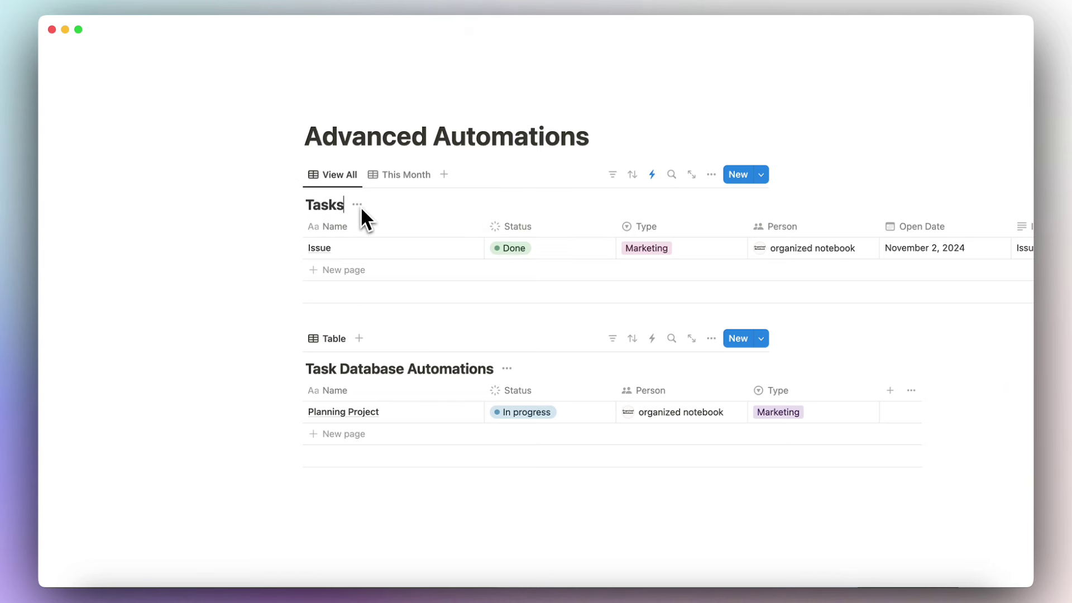
click(338, 247)
double_click(342, 248)
text(Tas)
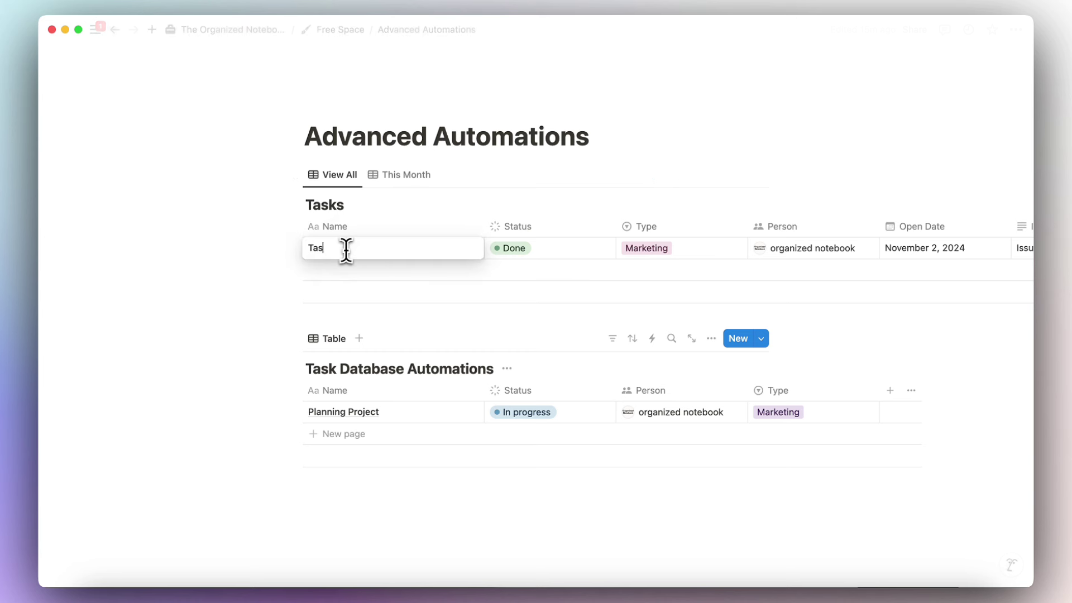
text(k 1)
key(Escape)
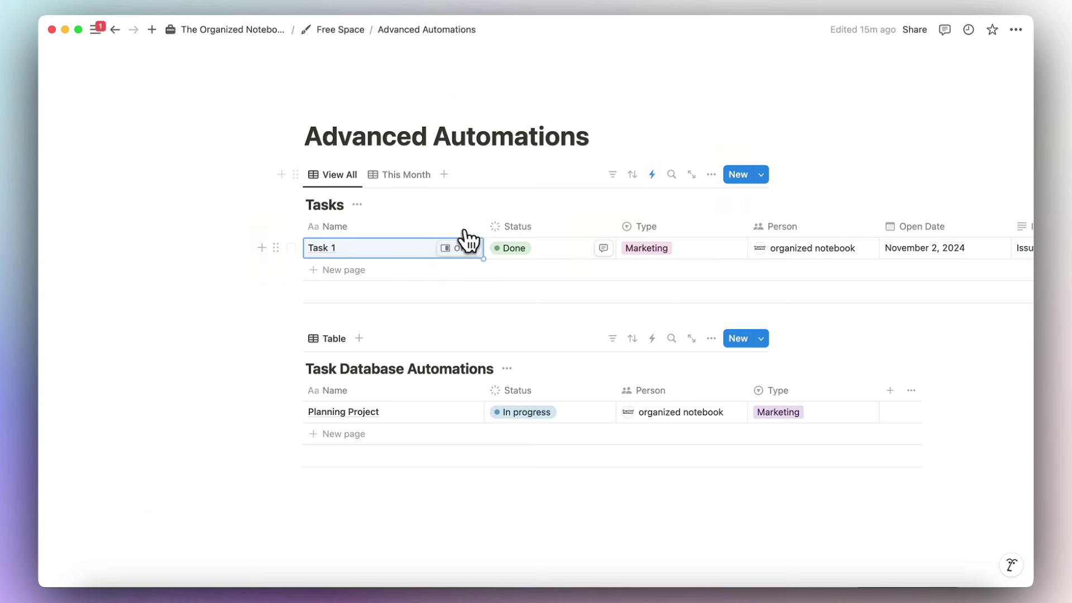
click(535, 261)
click(531, 290)
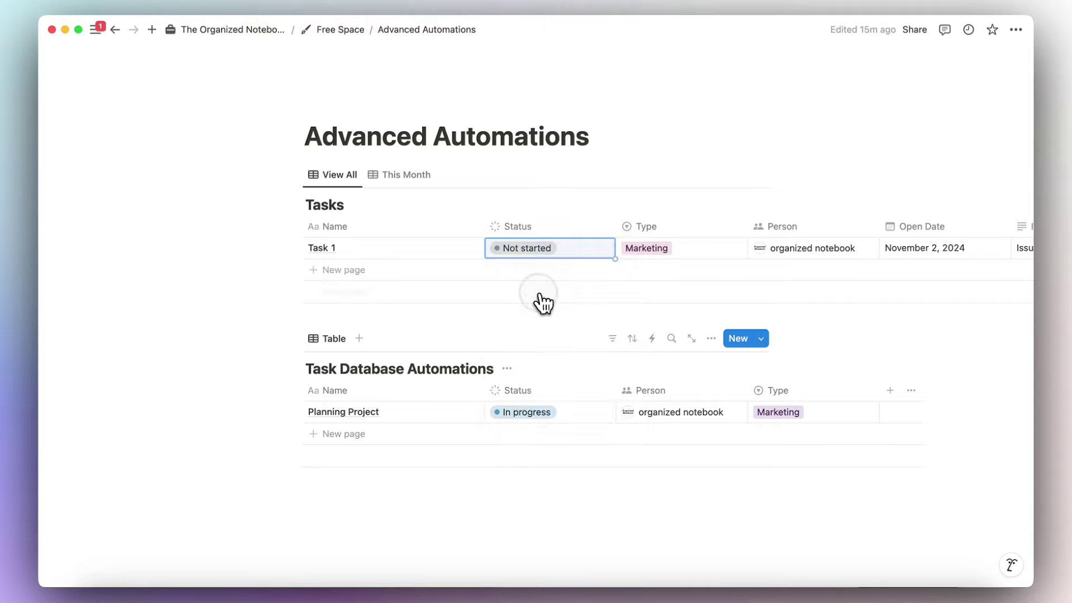
Delete both existing automations from the database's automations panel.
click(653, 176)
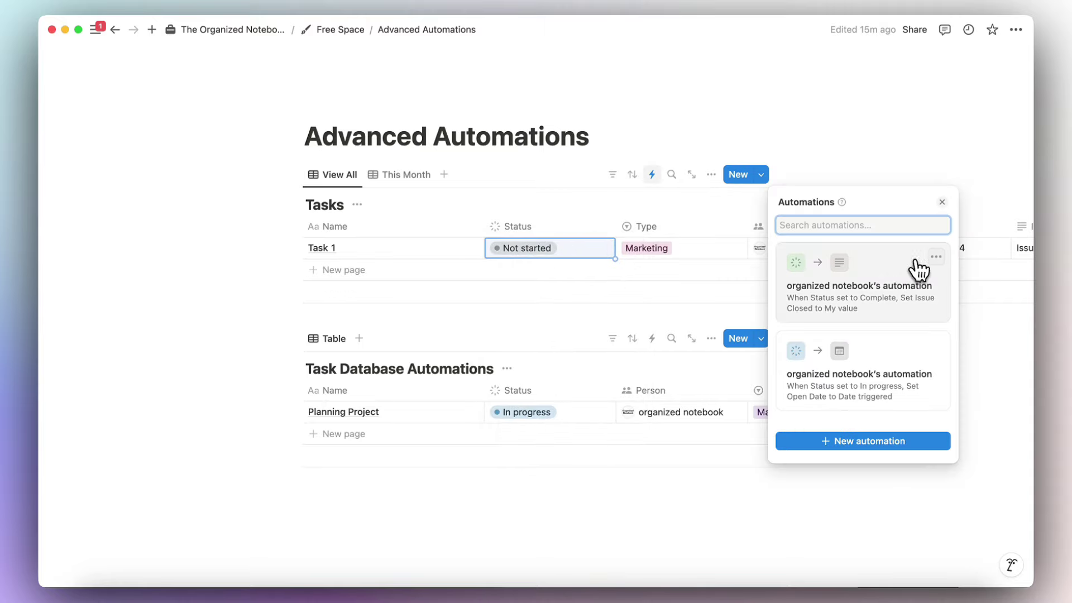
click(937, 258)
click(916, 340)
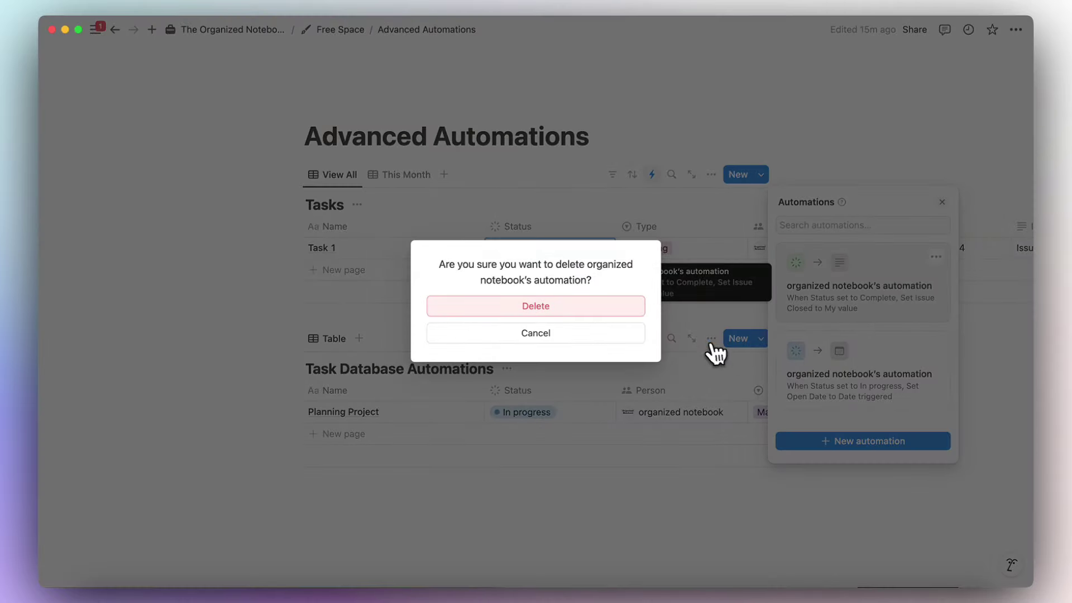
click(623, 306)
click(937, 257)
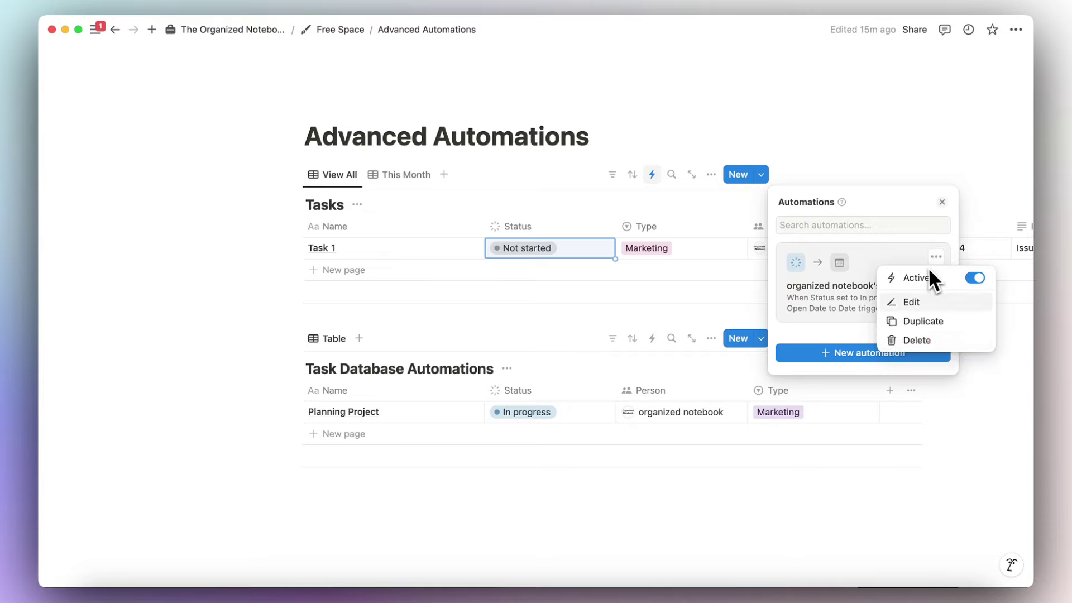
click(921, 340)
click(581, 305)
click(941, 202)
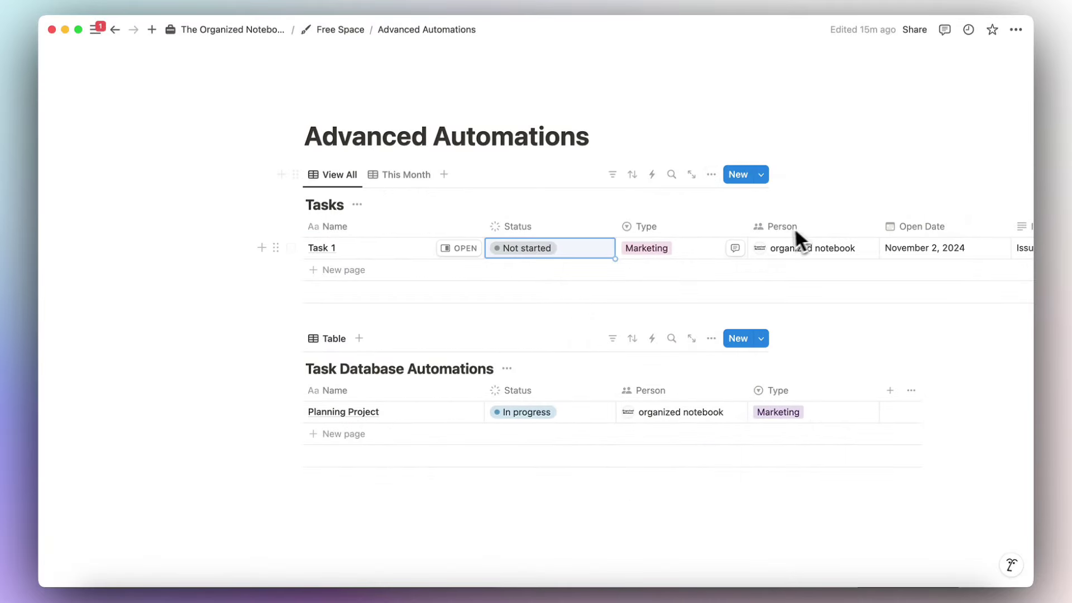
Turn on sub-items in the Tasks database's customization settings.
click(713, 176)
click(880, 414)
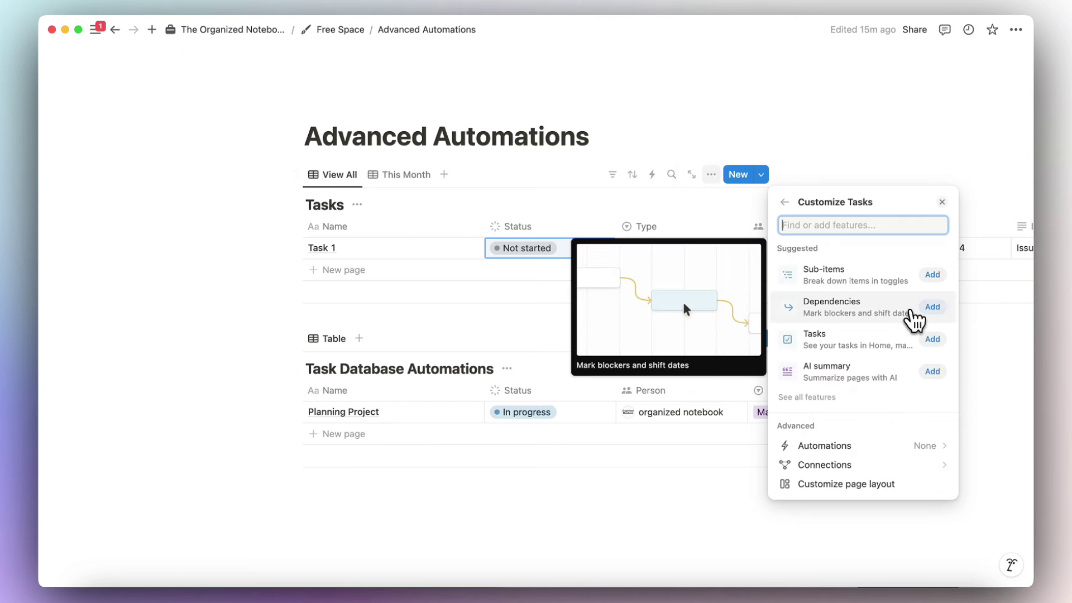
click(932, 277)
click(929, 326)
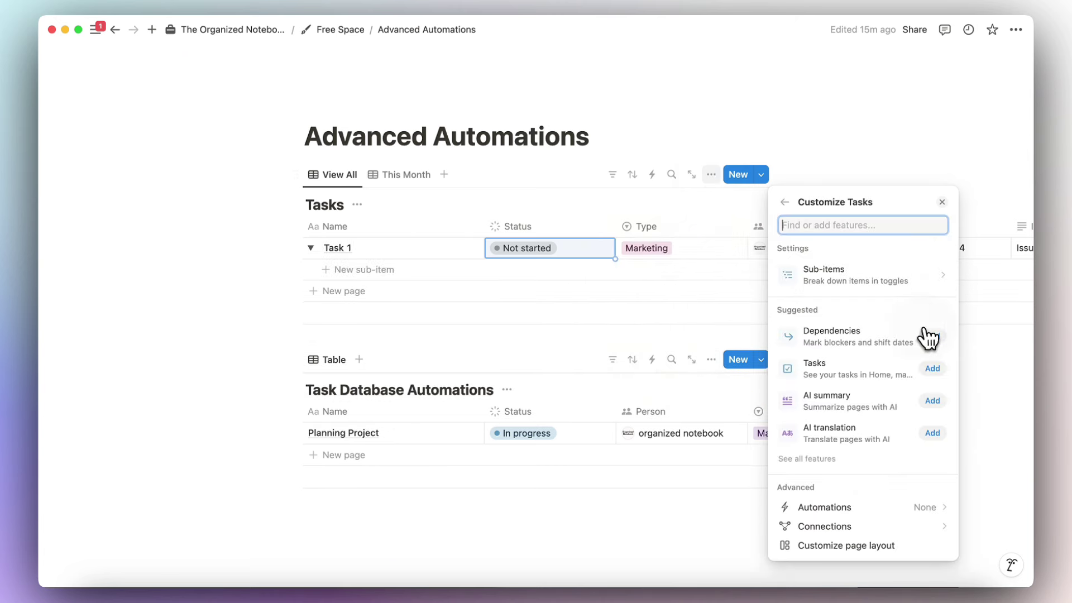
click(741, 286)
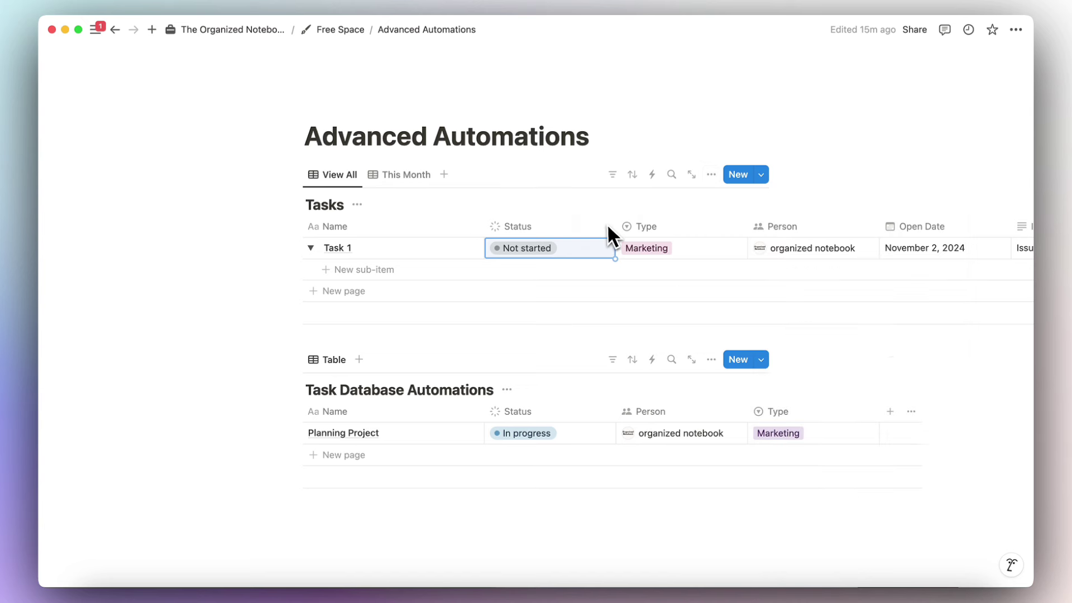
Add Sub item 1 and Sub item 2 as sub-items under Task 1.
click(363, 270)
text(Sub item)
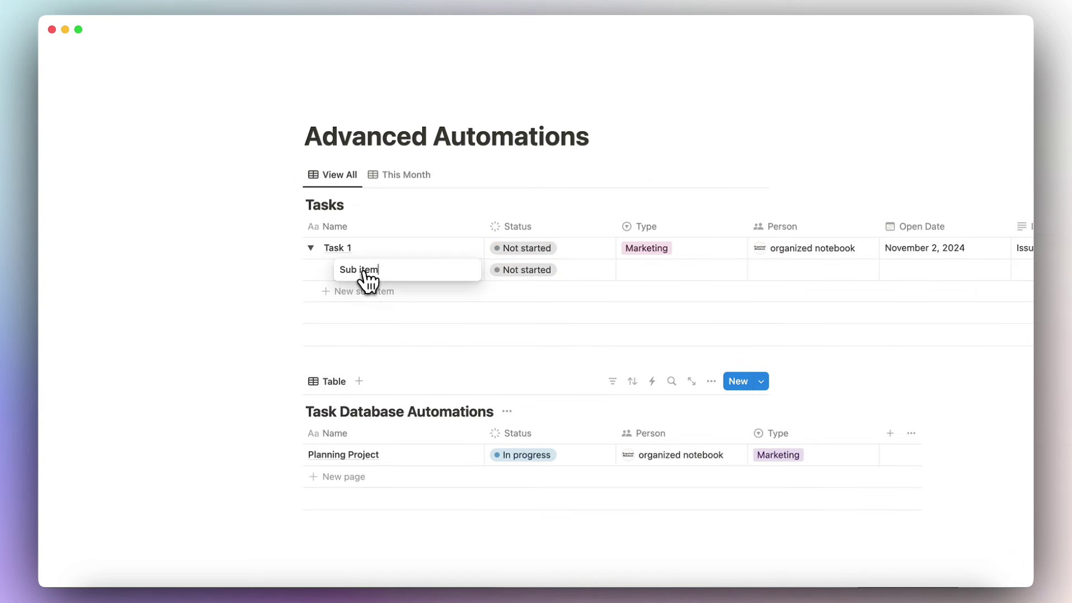
text( 1)
click(376, 294)
text(Sub i)
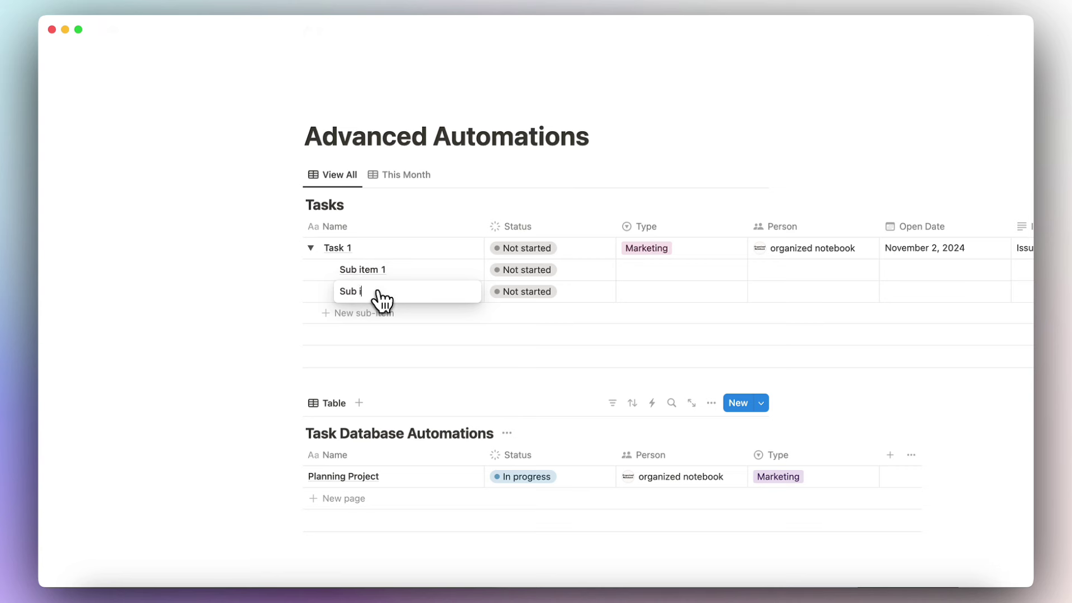
text(tem 2)
key(Escape)
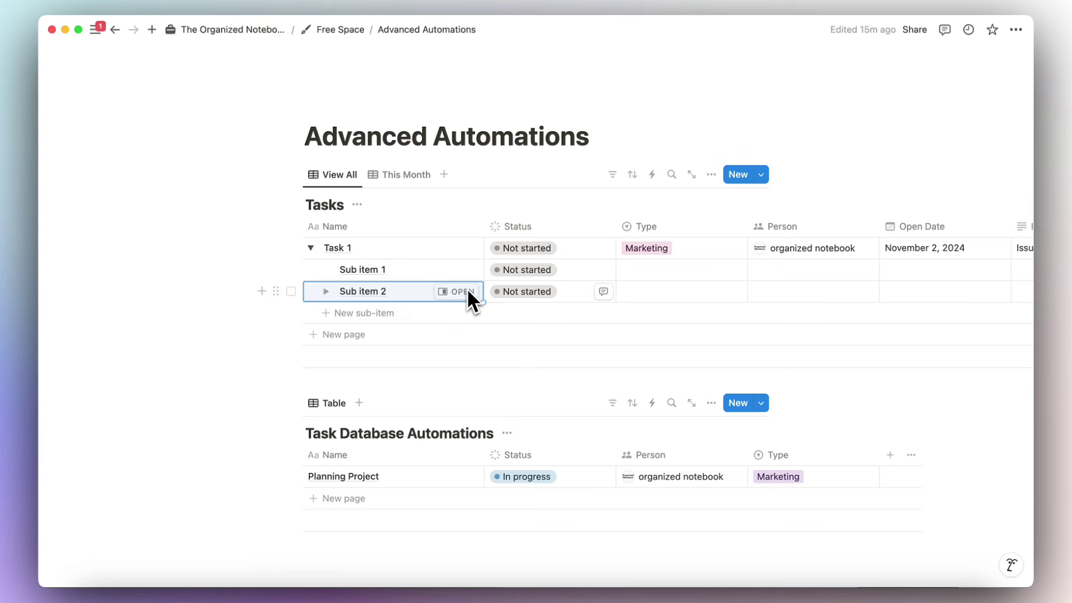
scroll(490, 296, right, 5)
scroll(490, 296, left, 5)
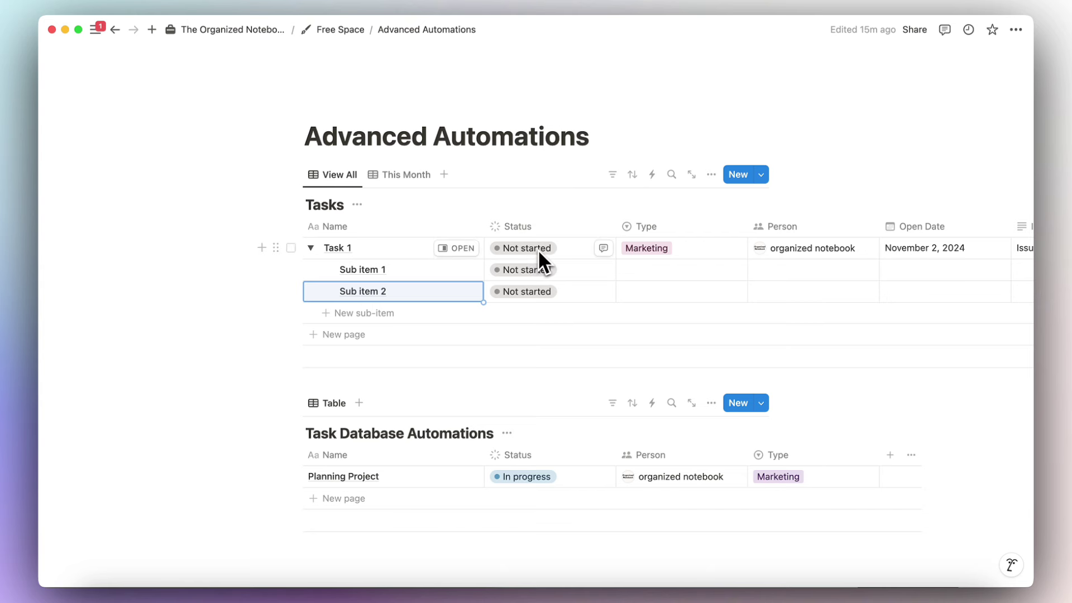
Start a new automation triggered when Status is set to Complete.
click(651, 174)
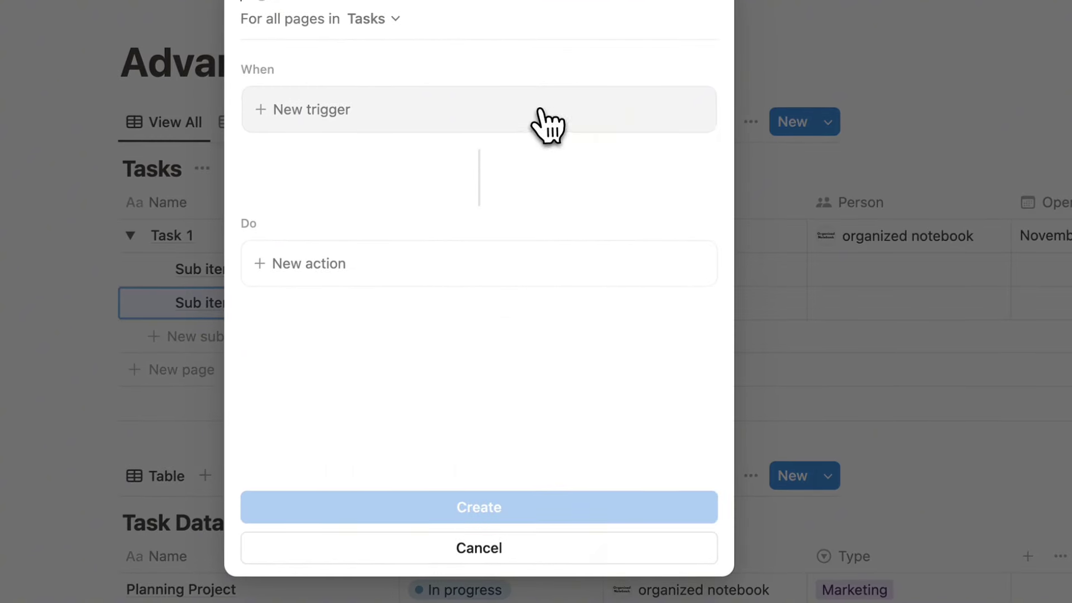
click(545, 124)
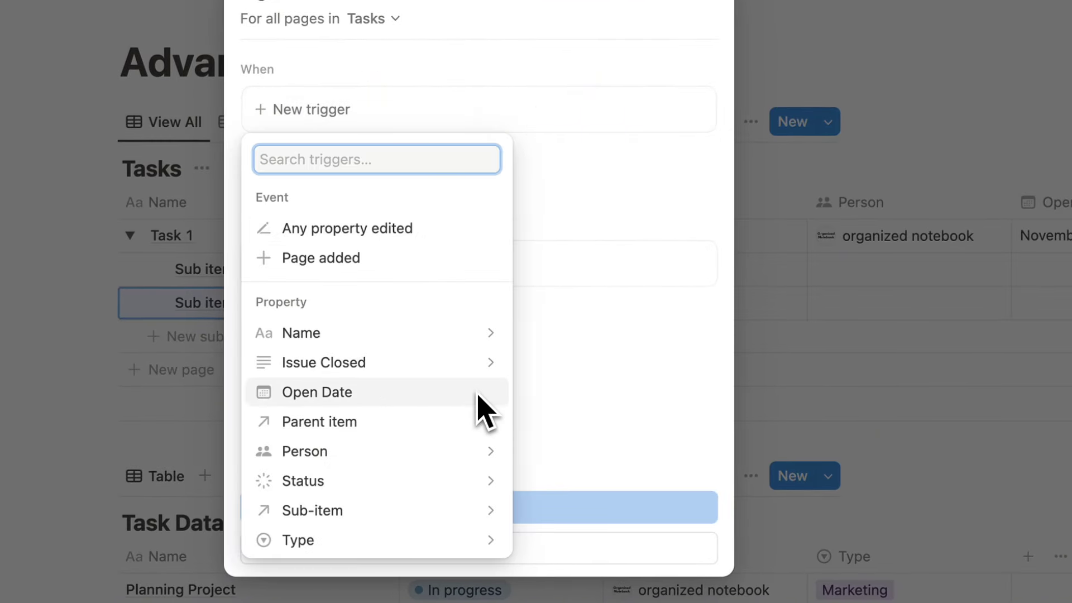
click(486, 480)
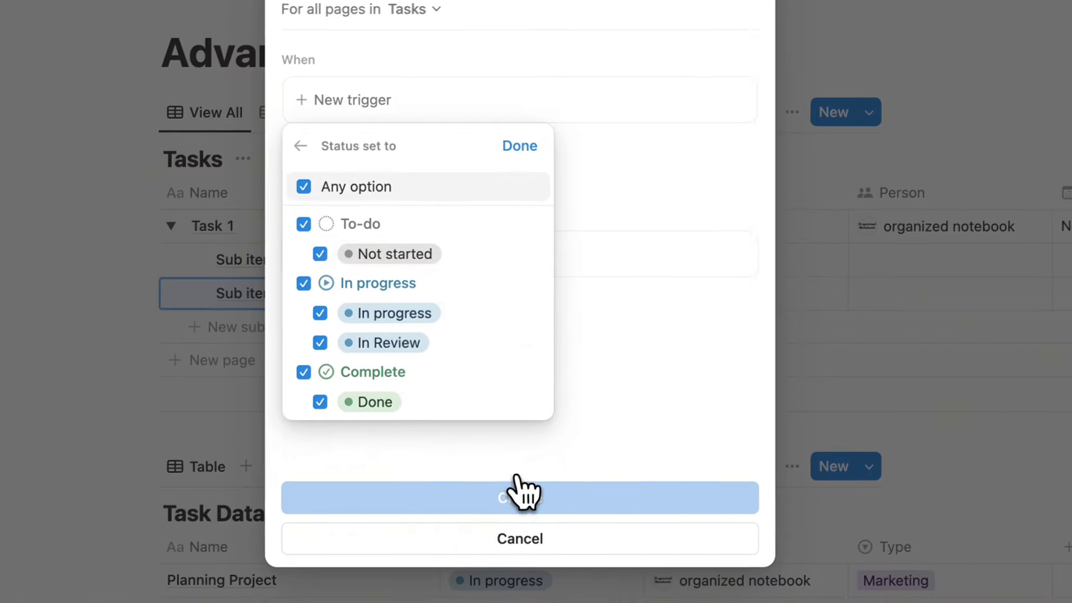
click(263, 234)
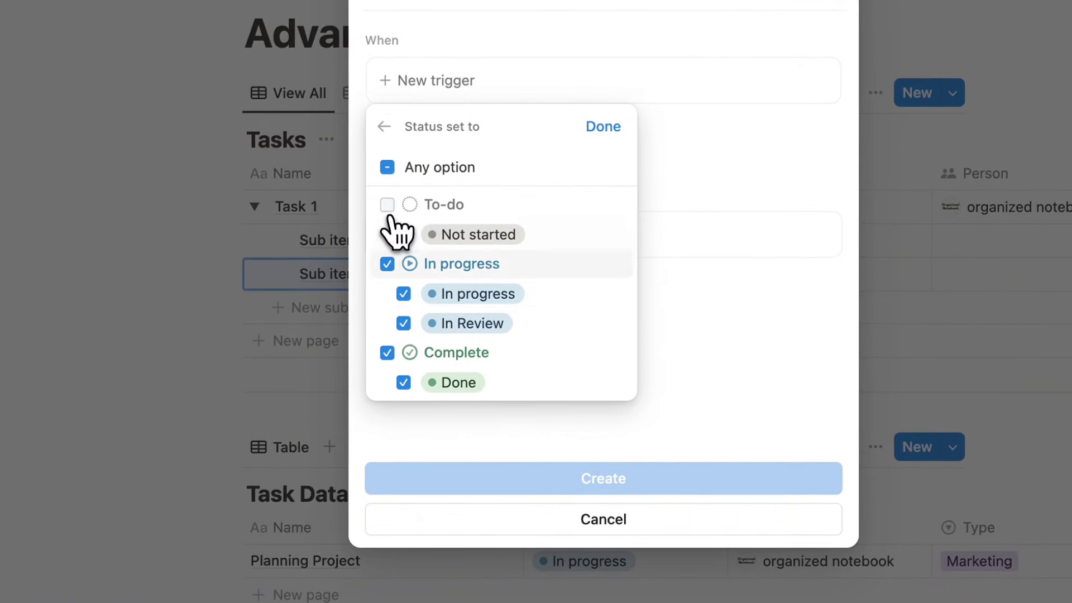
click(387, 264)
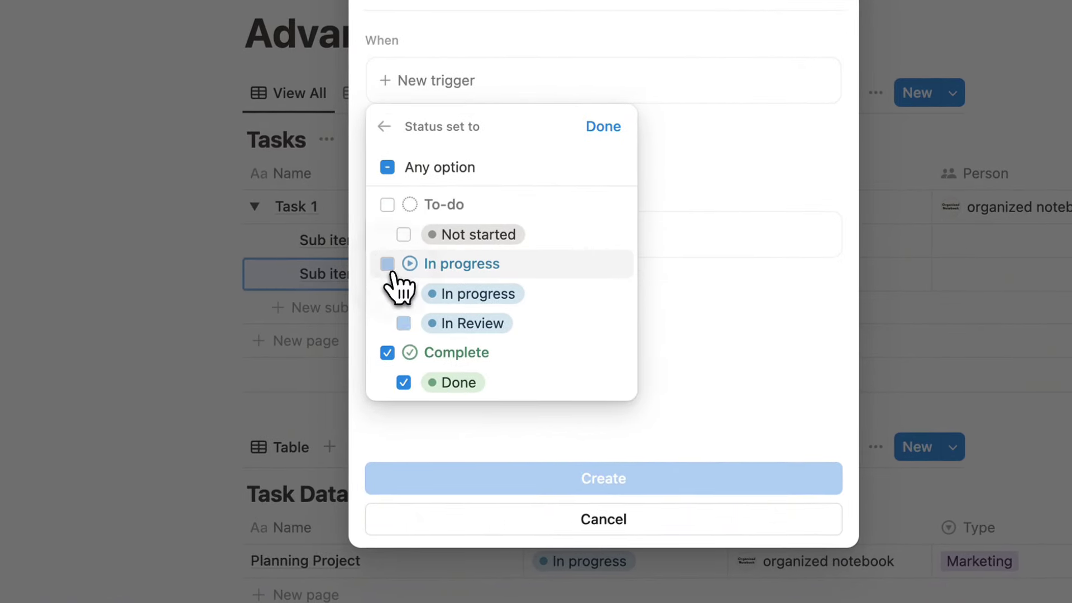
click(603, 127)
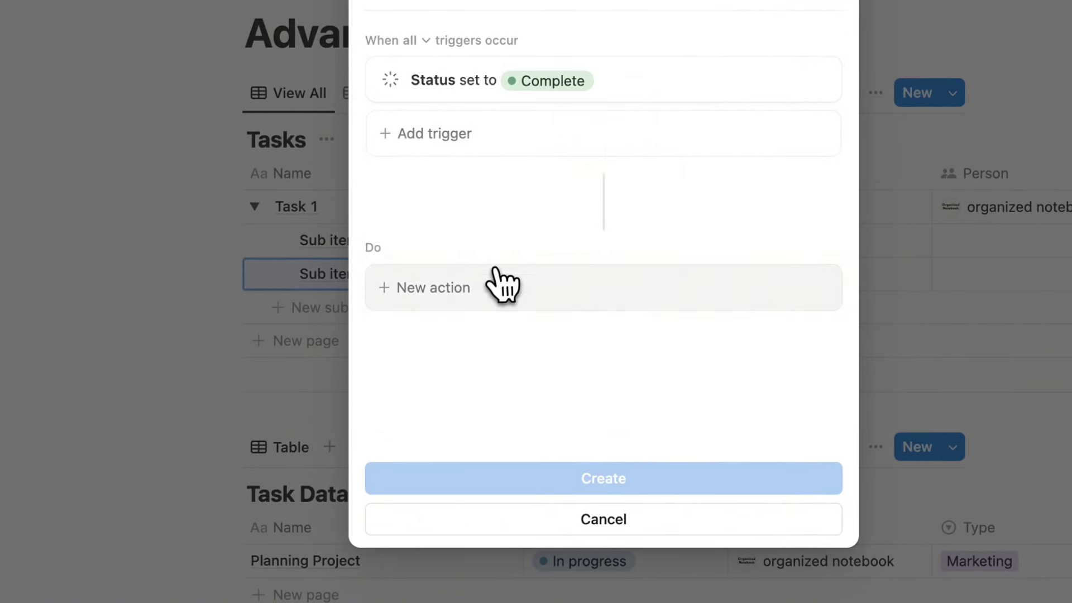
Add a Define variables action named Triggered Page's Sub Item Pages.
click(475, 300)
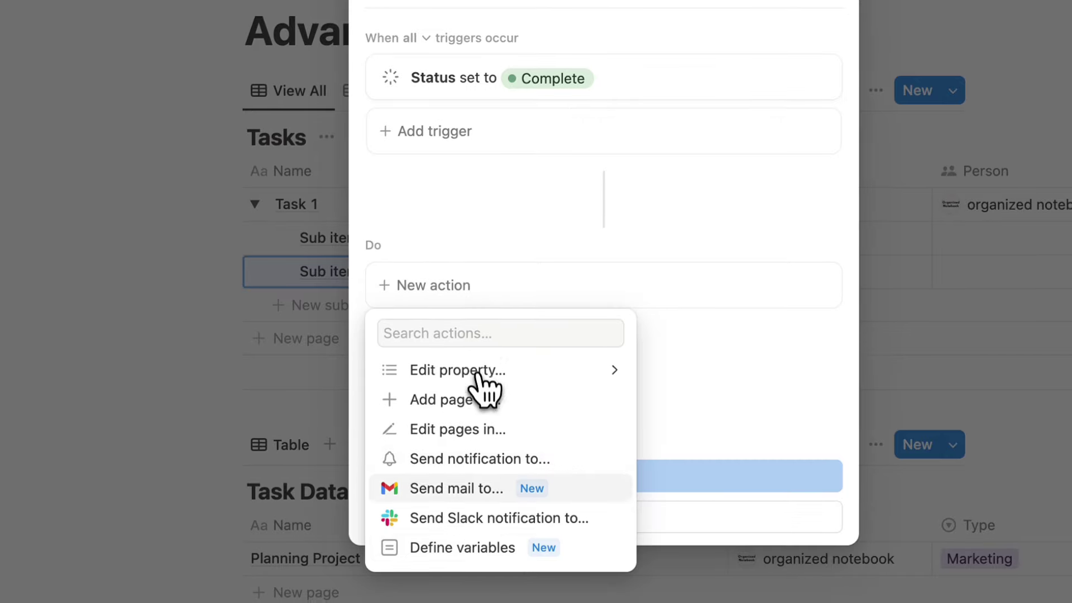
scroll(485, 425, down, 2)
click(486, 470)
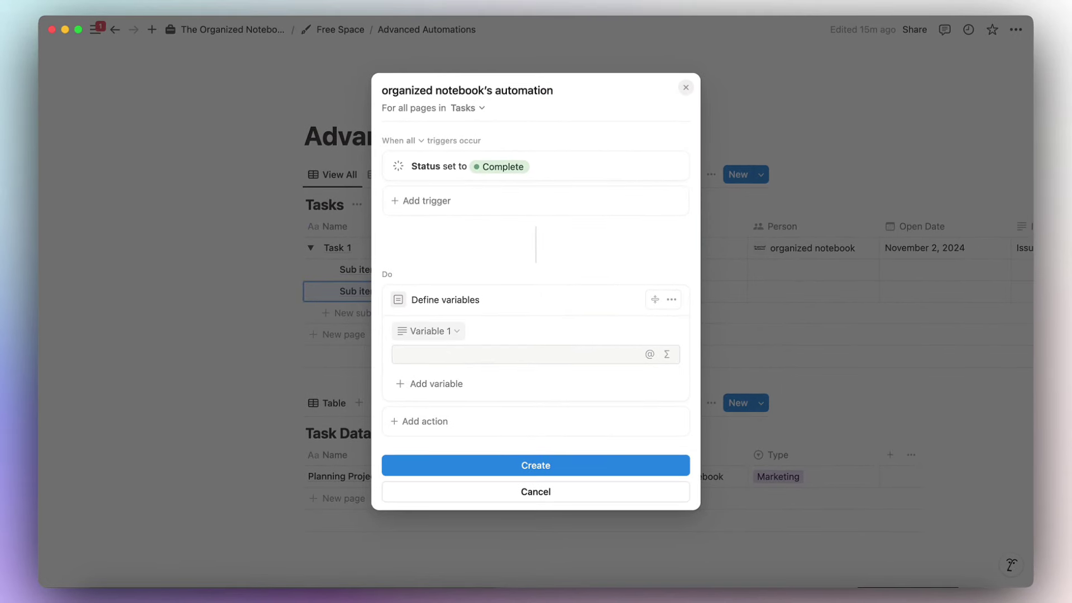
click(452, 333)
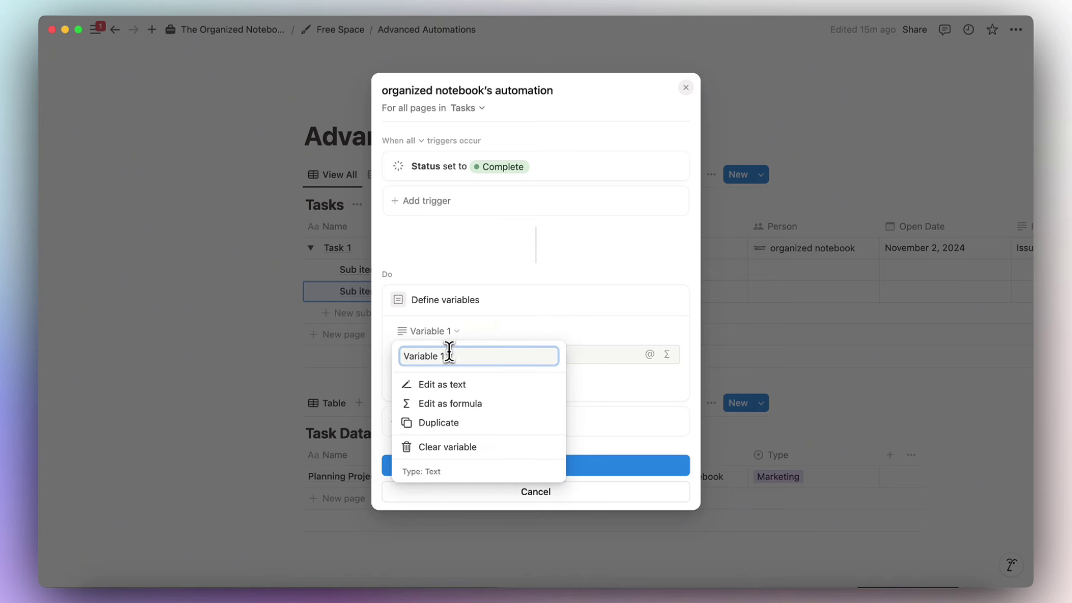
text(Triggered Page's Sub Item)
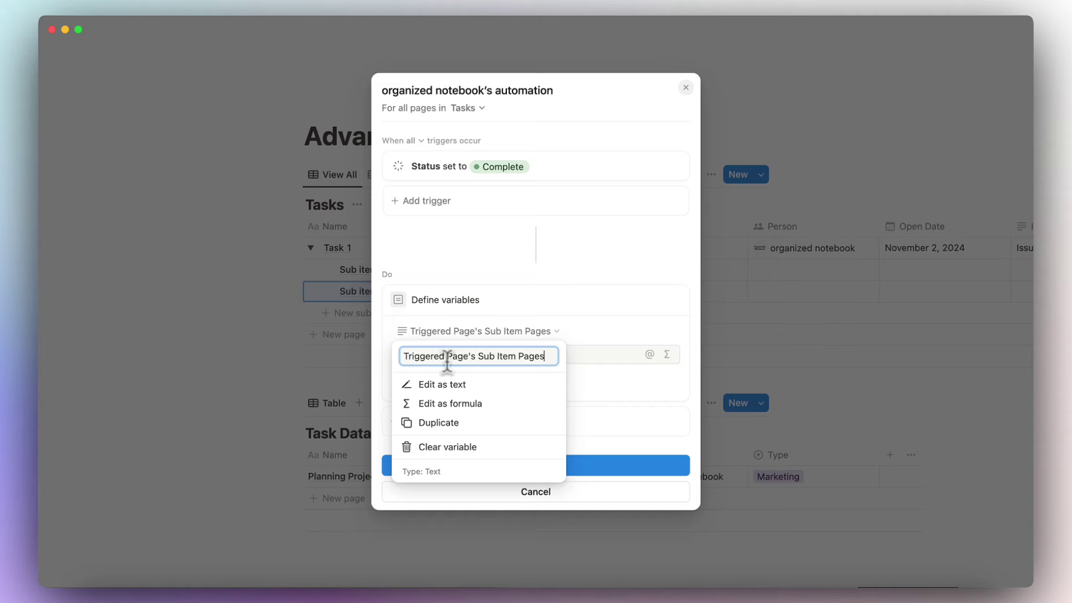
click(579, 339)
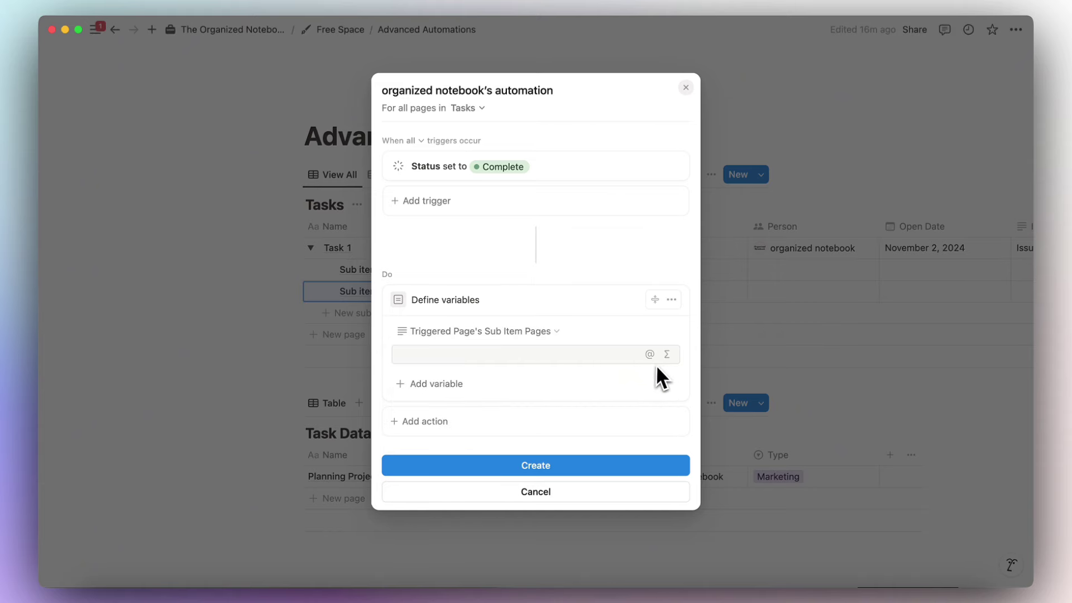
Set the variable's formula to Trigger page.Sub-item.
click(667, 355)
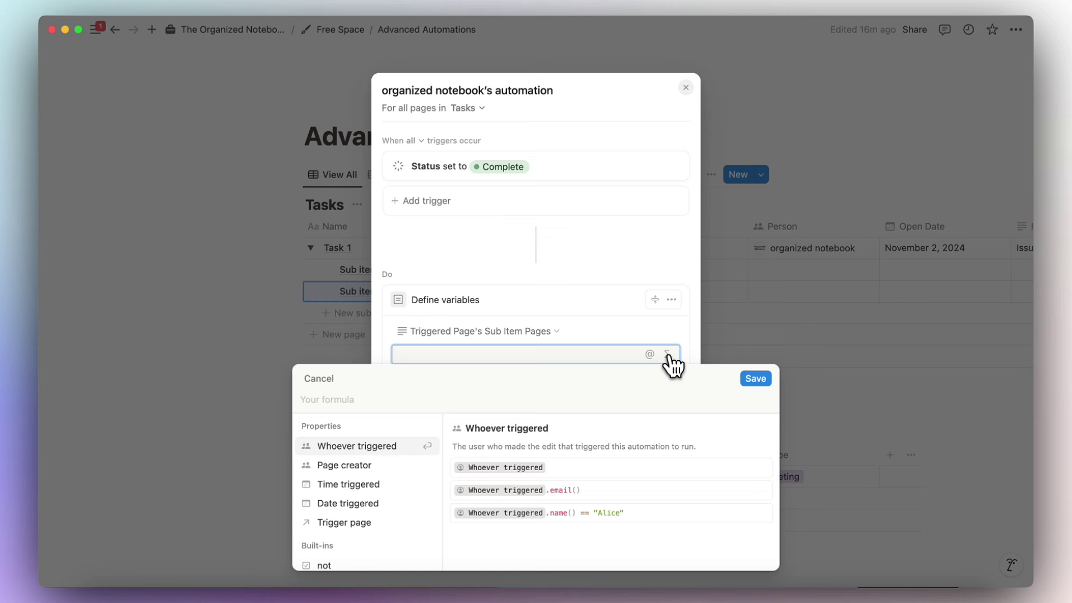
click(363, 524)
text(.sub)
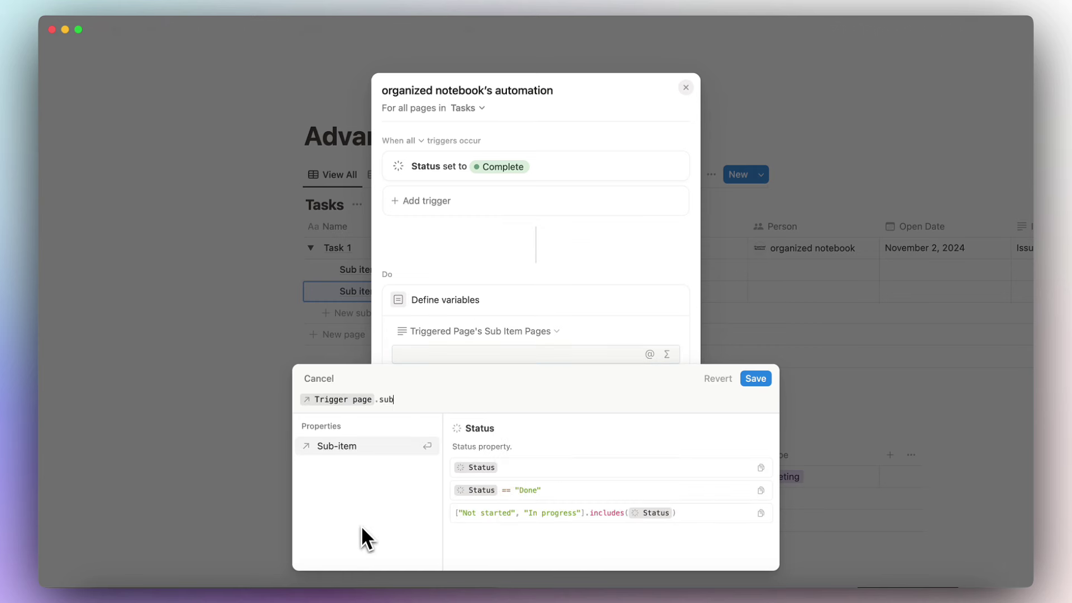
click(394, 220)
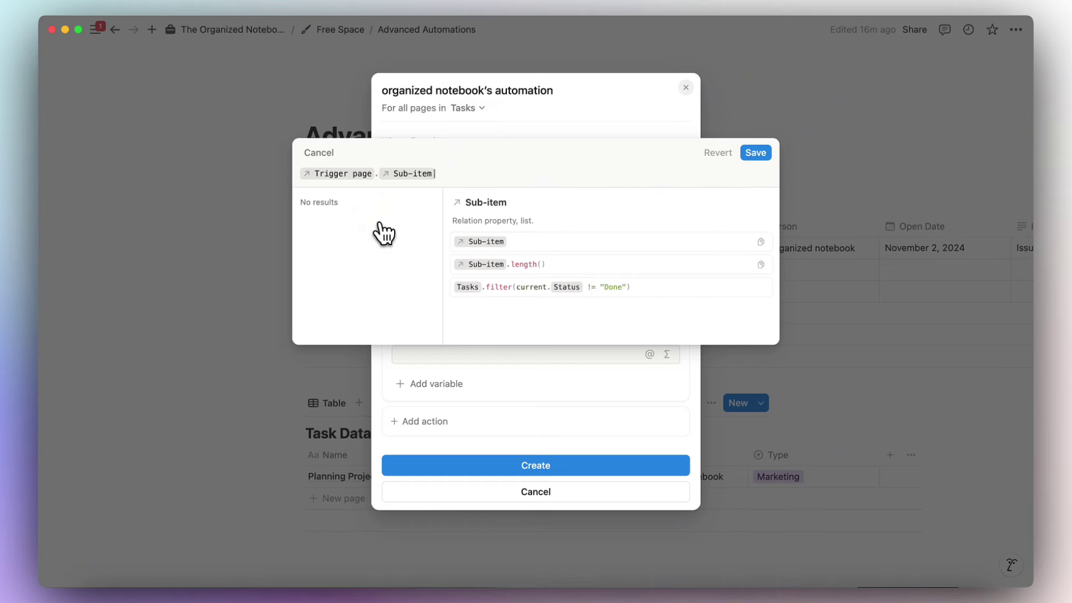
click(756, 153)
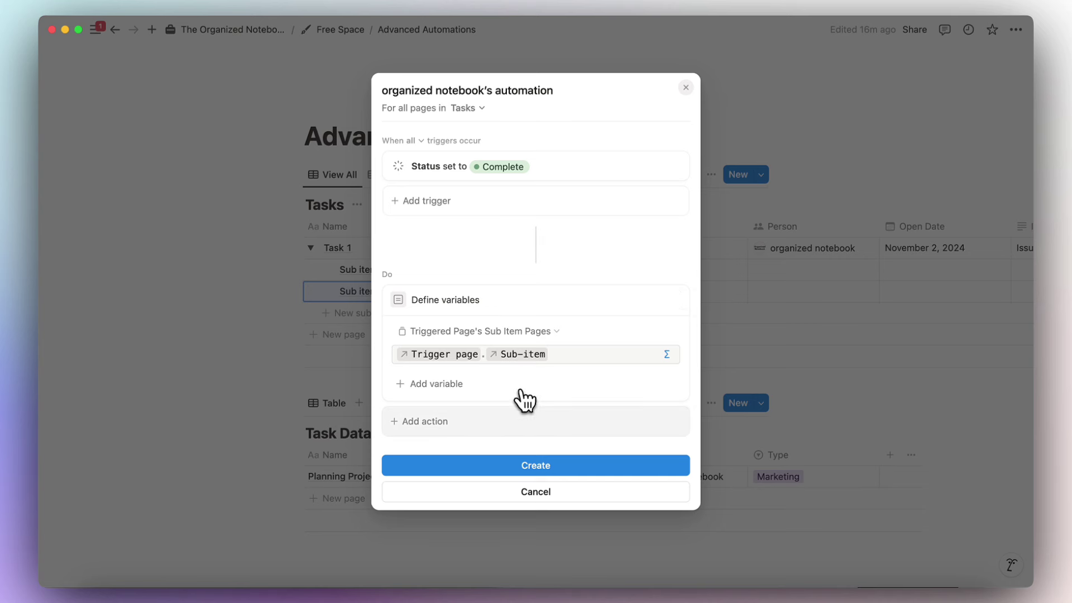
click(518, 428)
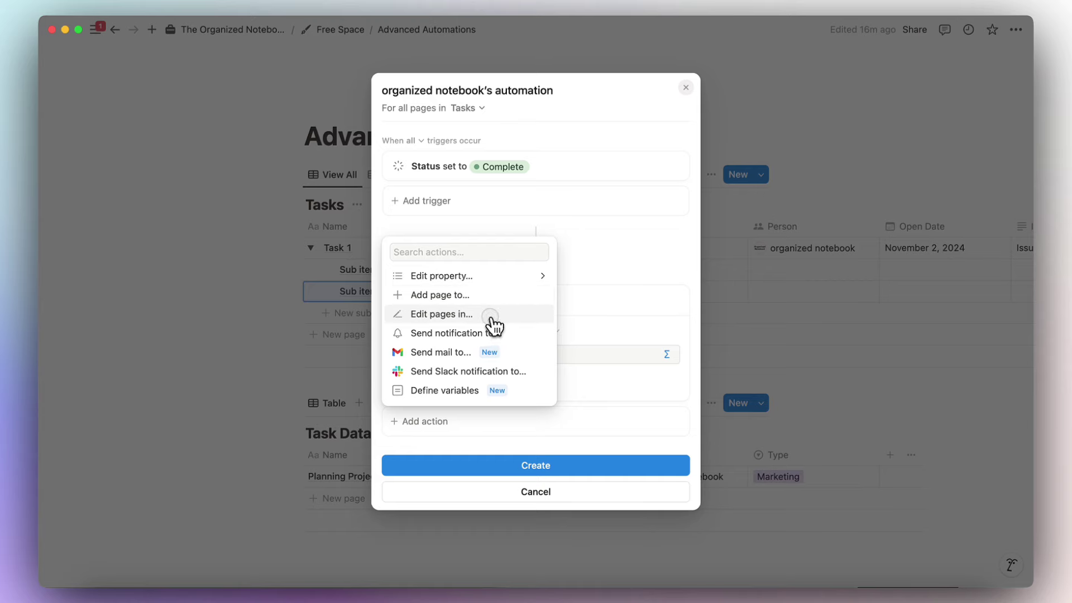
Add an Edit action on Triggered Page's Sub Item Pages that sets their Status to Done.
click(492, 313)
click(490, 422)
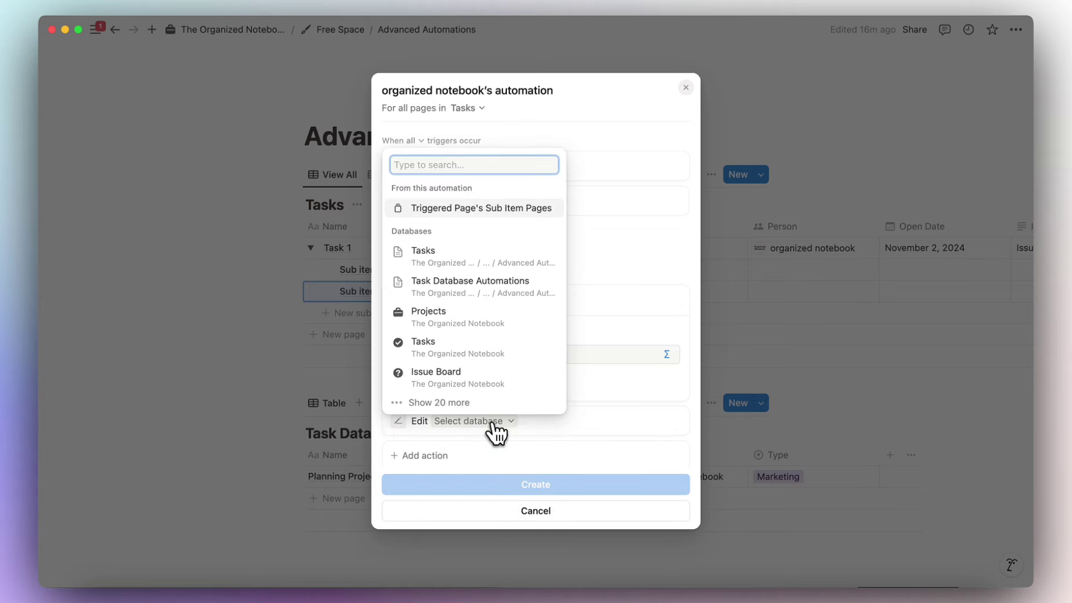
click(500, 211)
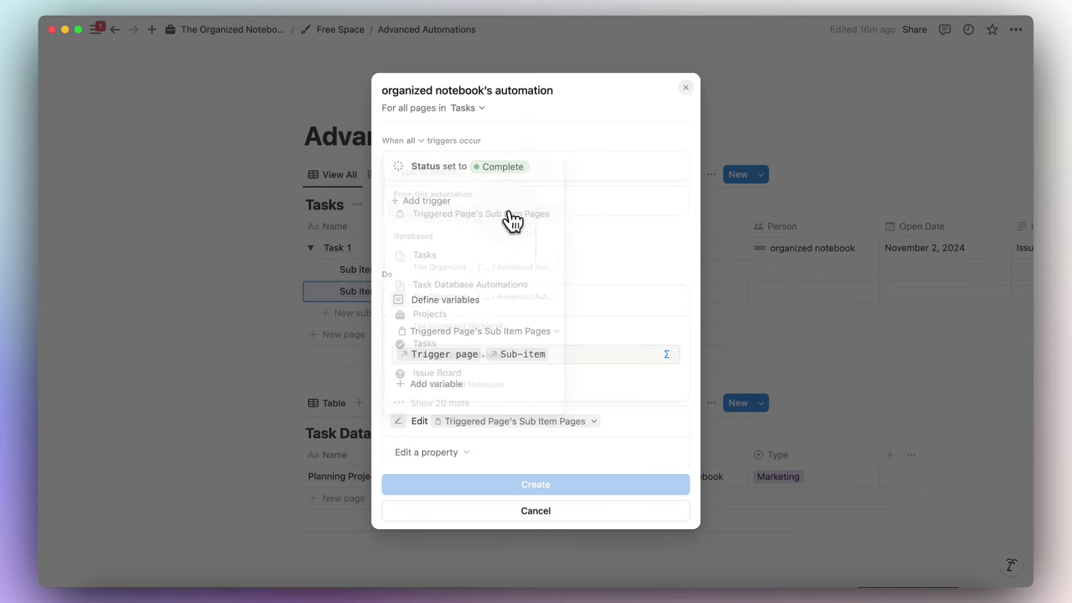
click(424, 452)
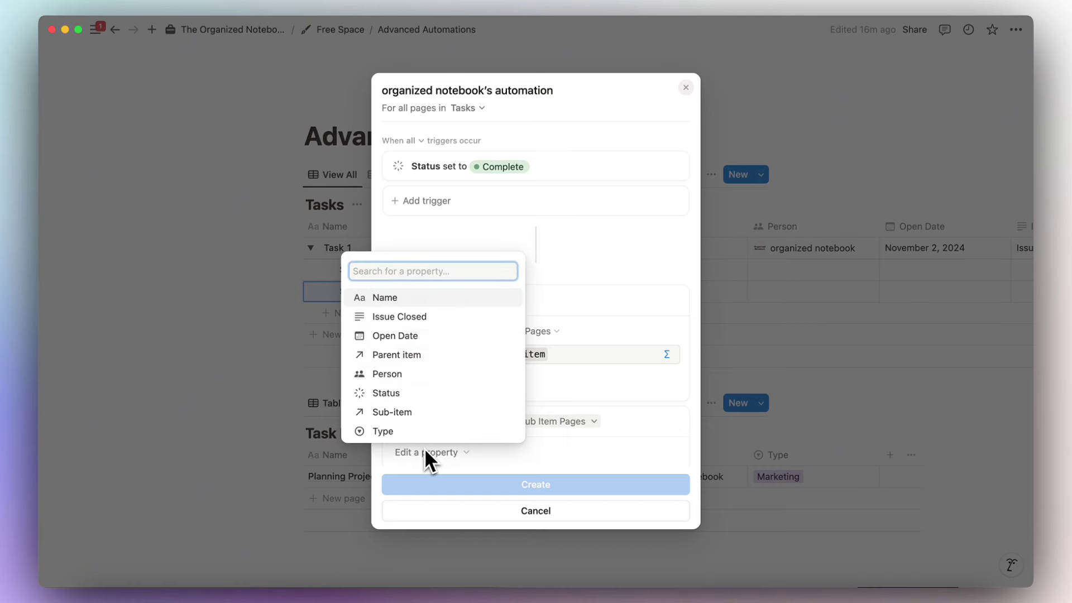
click(391, 393)
click(537, 453)
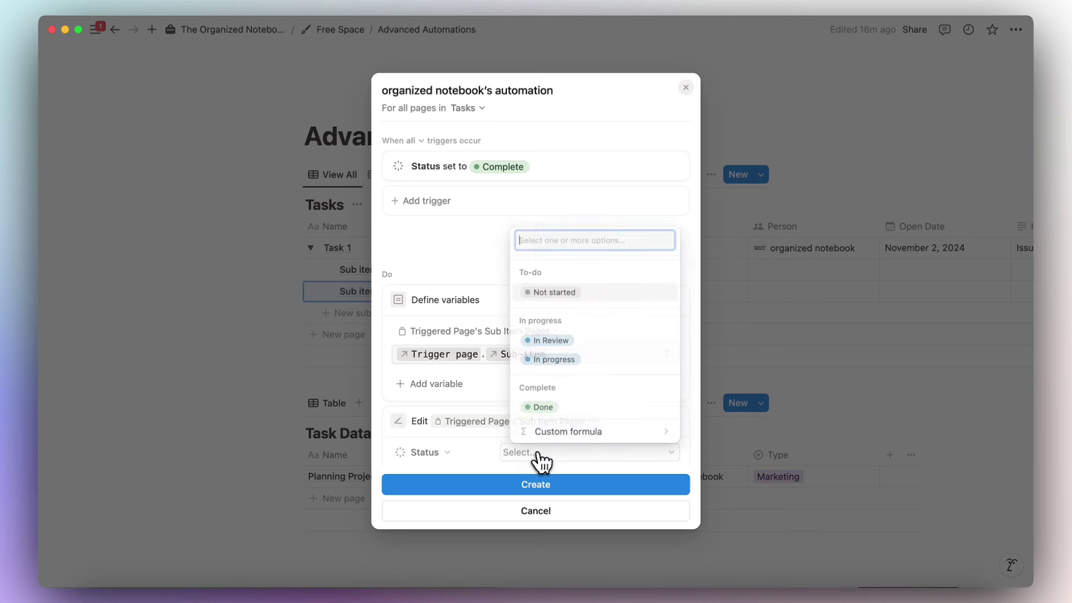
click(543, 407)
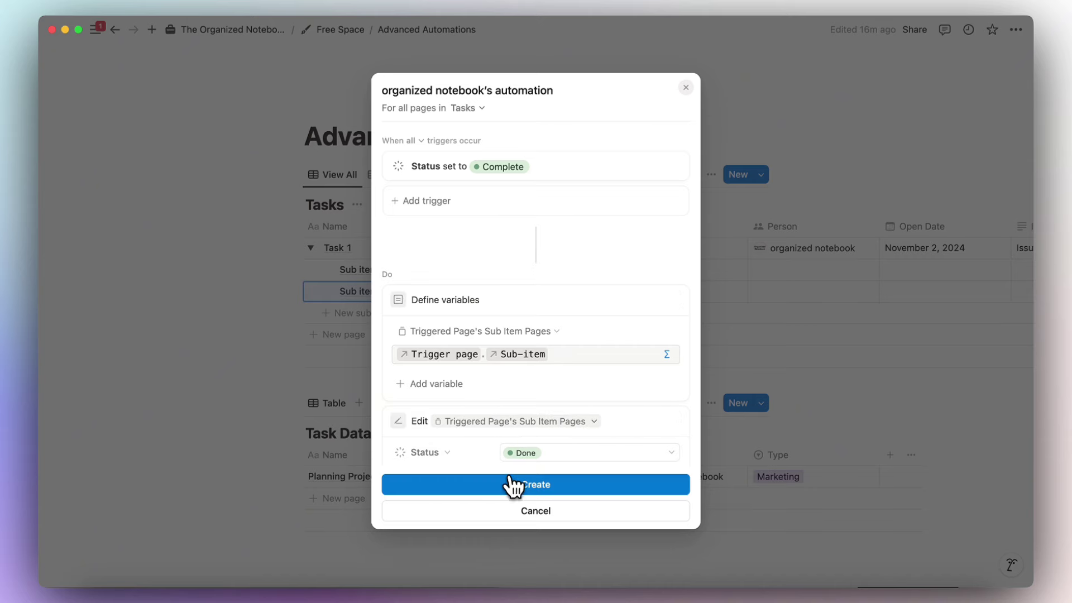
Save the sub-item automation and test it by setting Task 1's Status to Done.
click(525, 491)
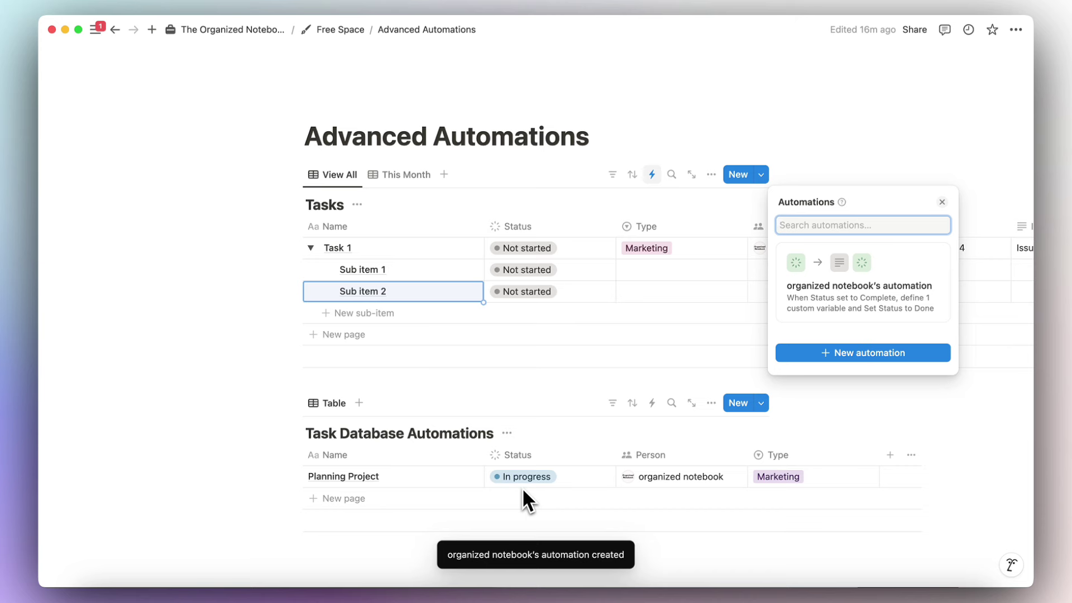
click(534, 250)
click(532, 251)
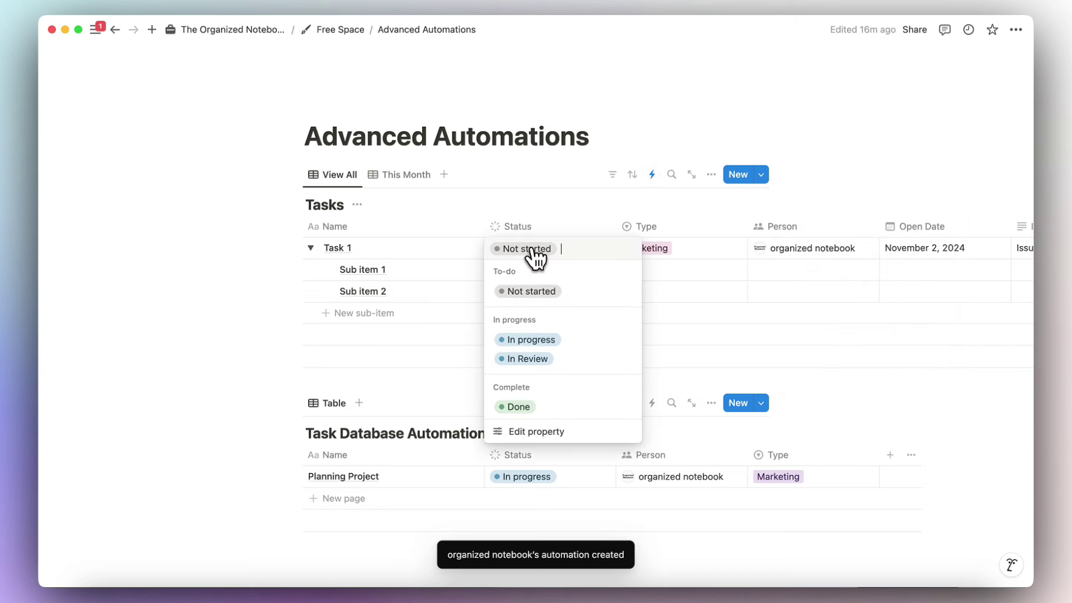
click(541, 404)
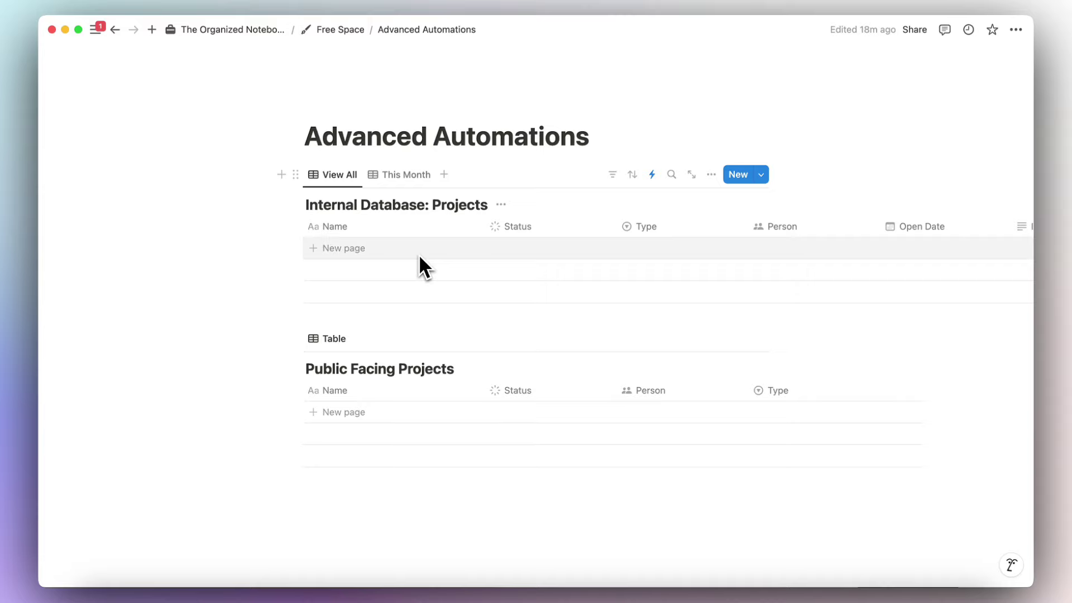
Delete the Open Date and Issue Closed properties from Internal Database: Projects.
scroll(420, 258, right, 10)
click(526, 225)
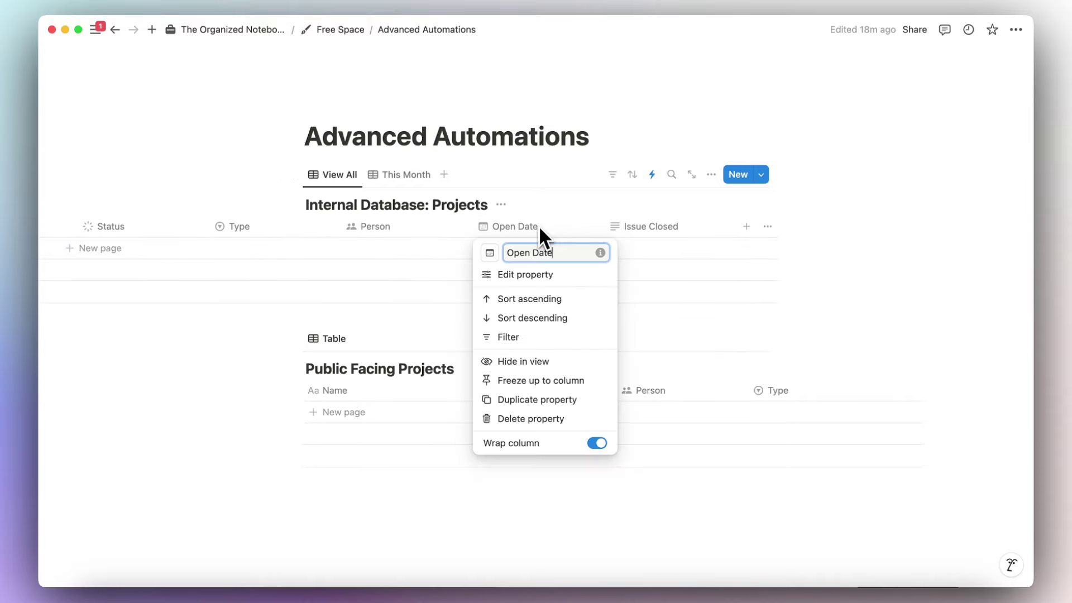
click(554, 417)
click(584, 312)
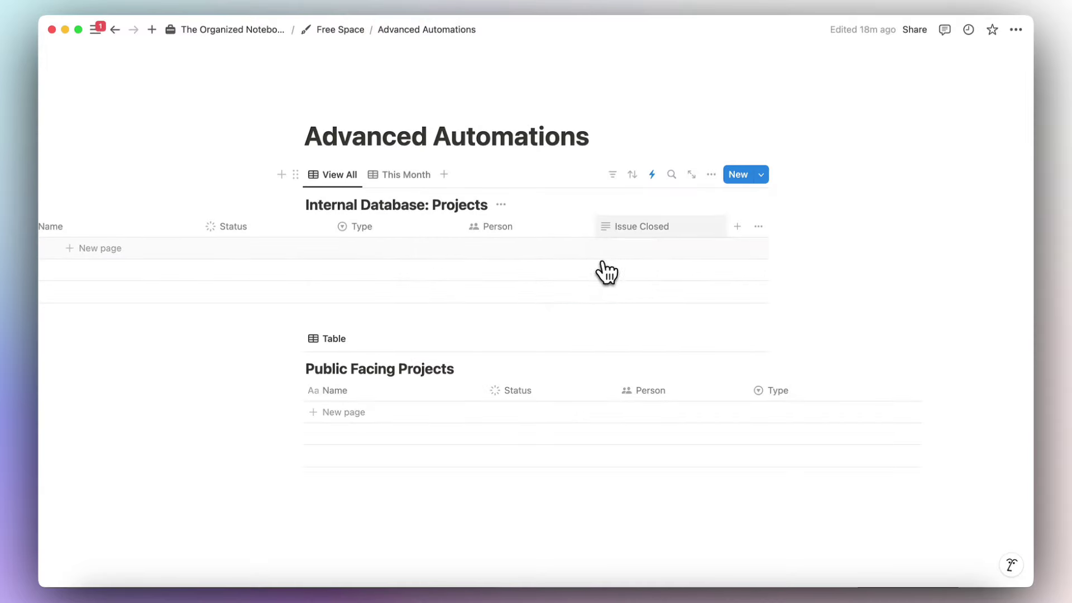
click(640, 228)
click(675, 437)
click(587, 311)
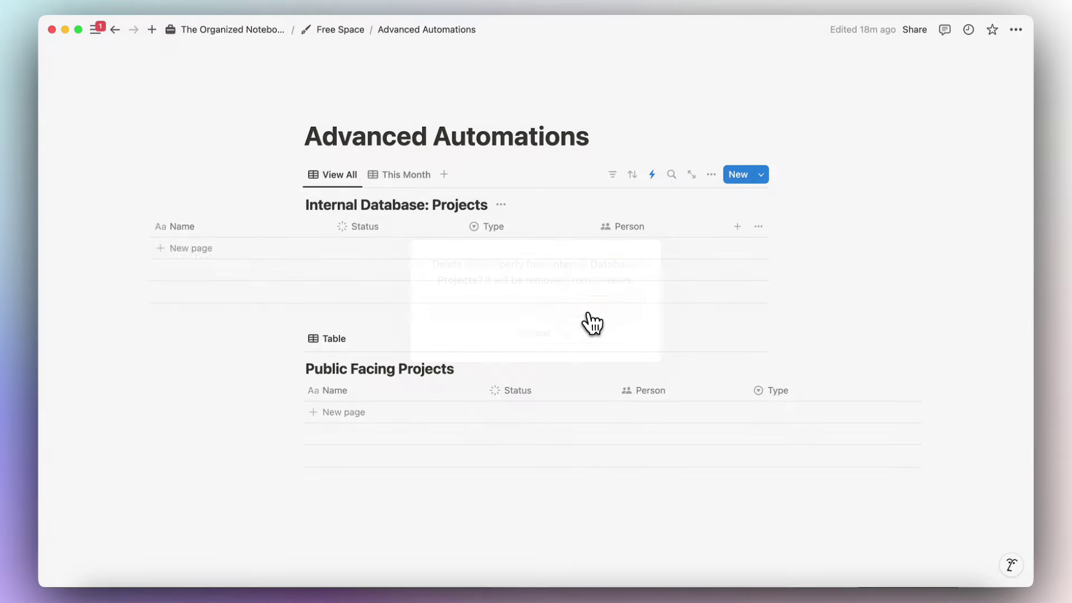
Add a Select property named Risk Level.
click(738, 227)
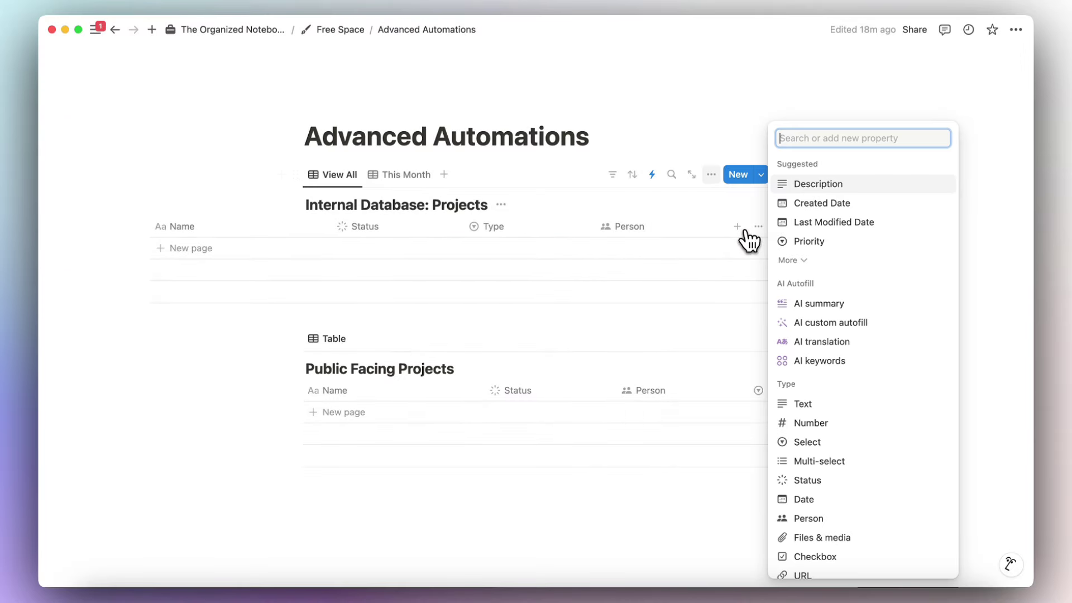
text(sele)
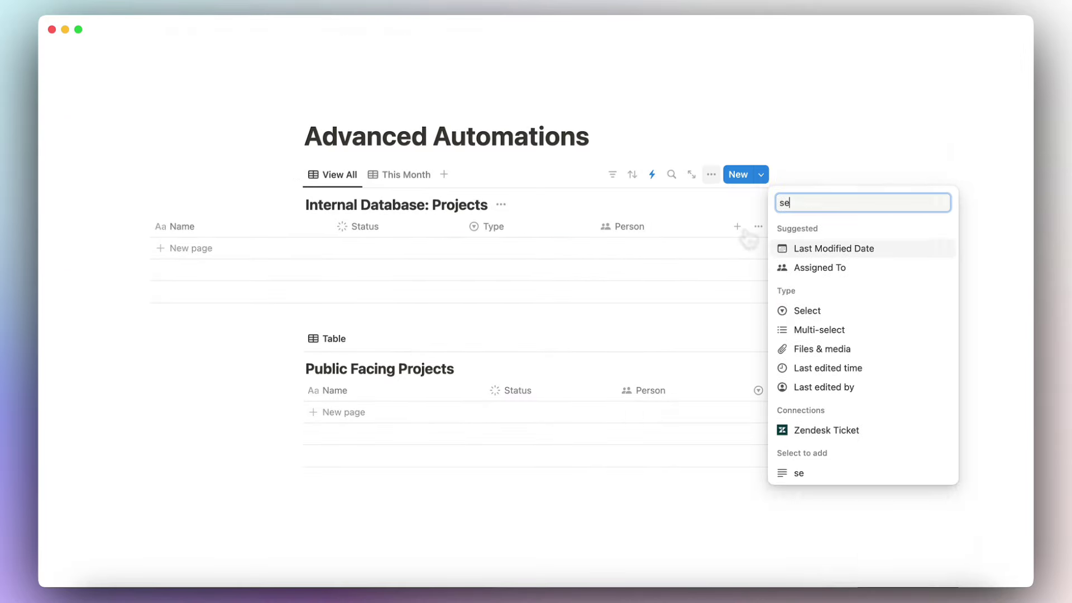
click(829, 248)
text(R)
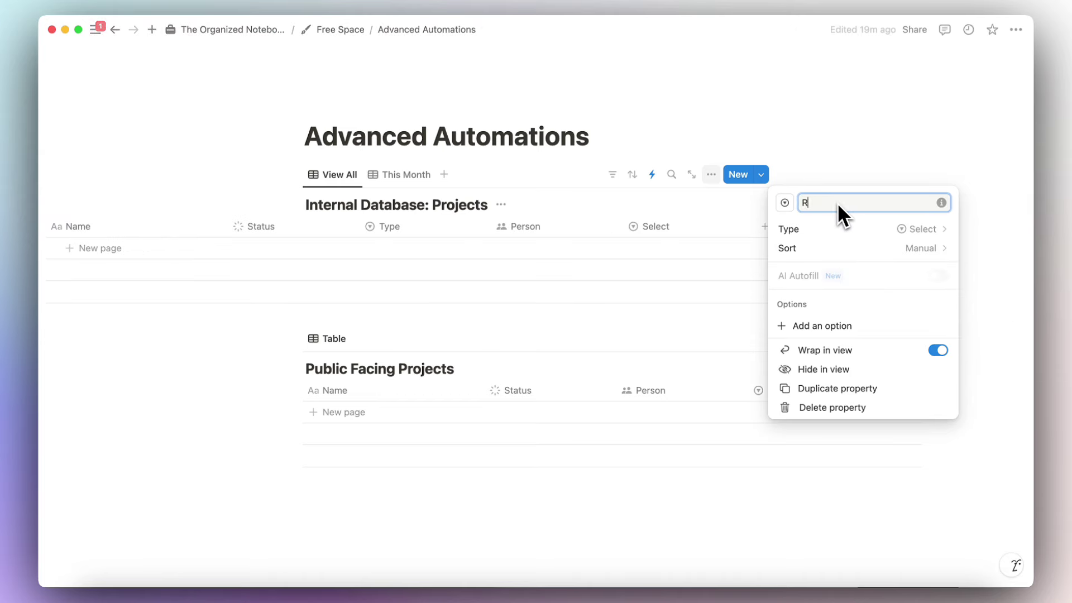
text(isk Level)
key(Return)
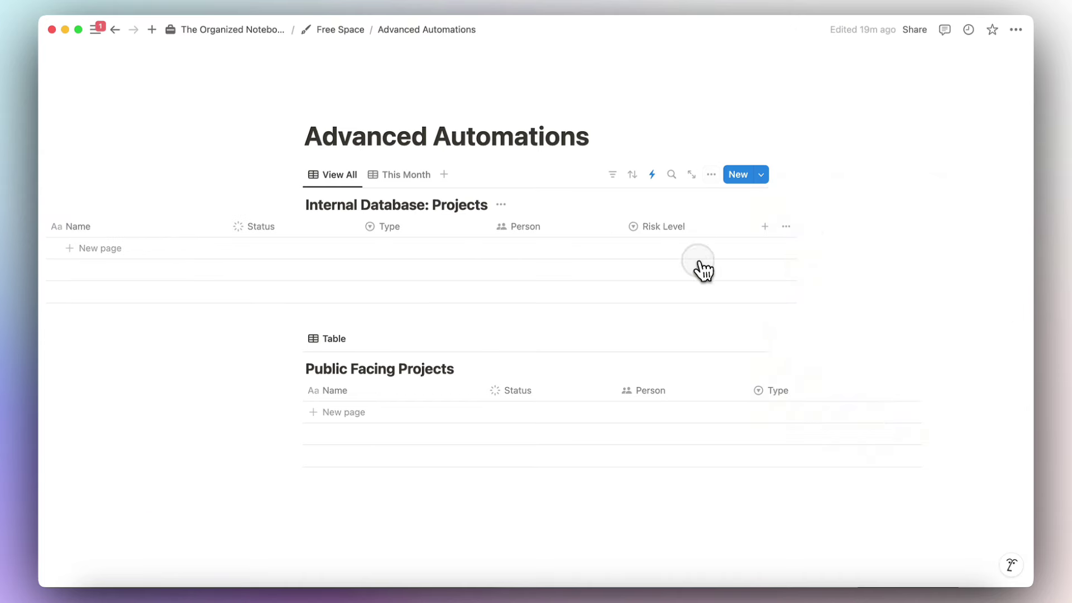
Add a new row and create and apply the Risk Level option High.
click(685, 250)
click(687, 252)
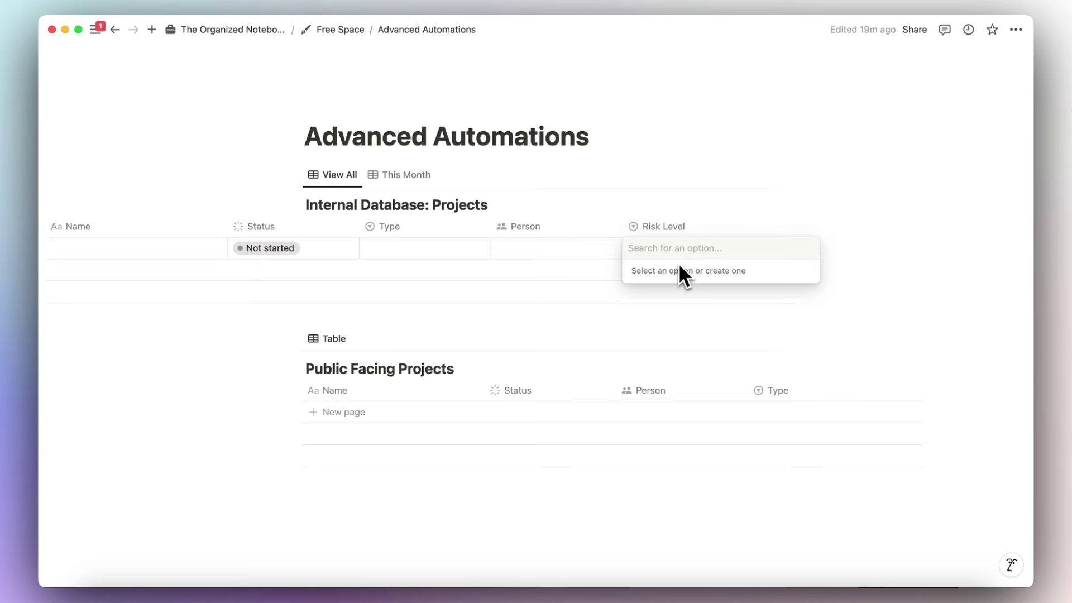
text(High)
key(Return)
click(766, 233)
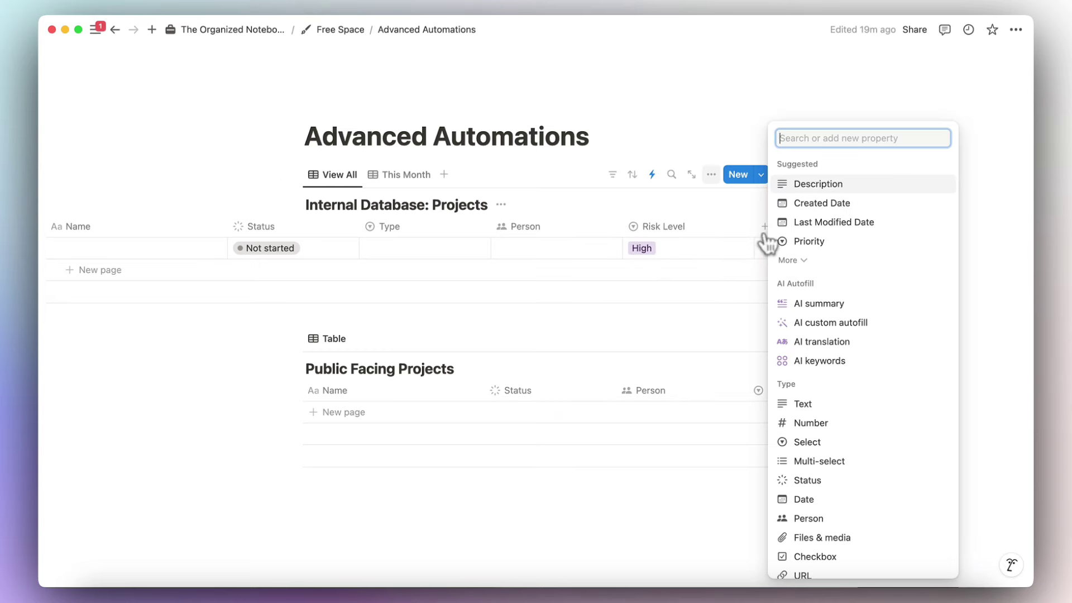
Add a Number property named Total Cost formatted as US Dollar.
text(numb)
click(813, 244)
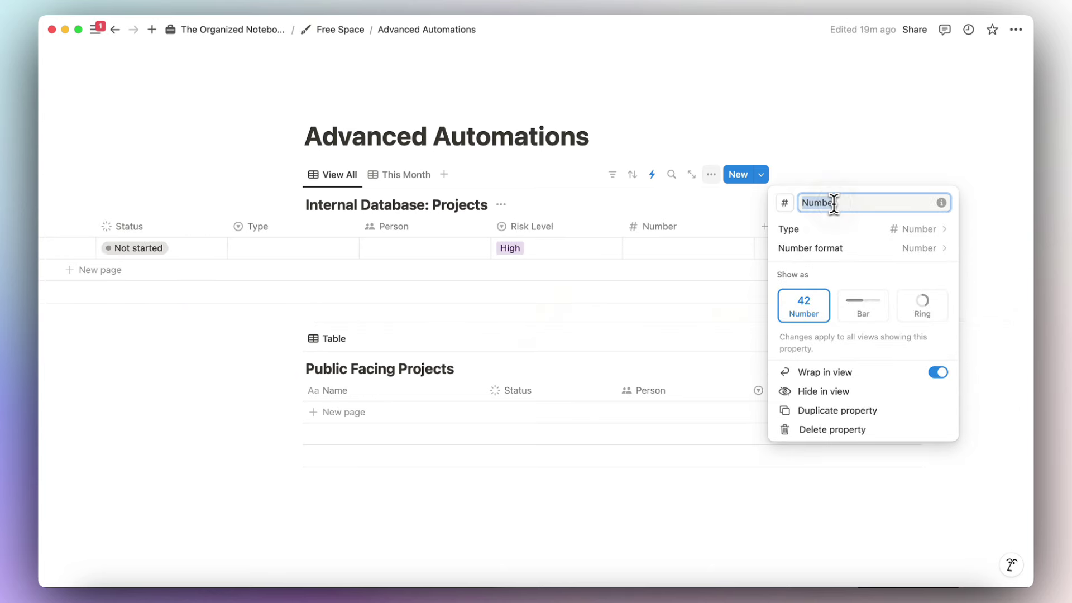
text(Total Cost)
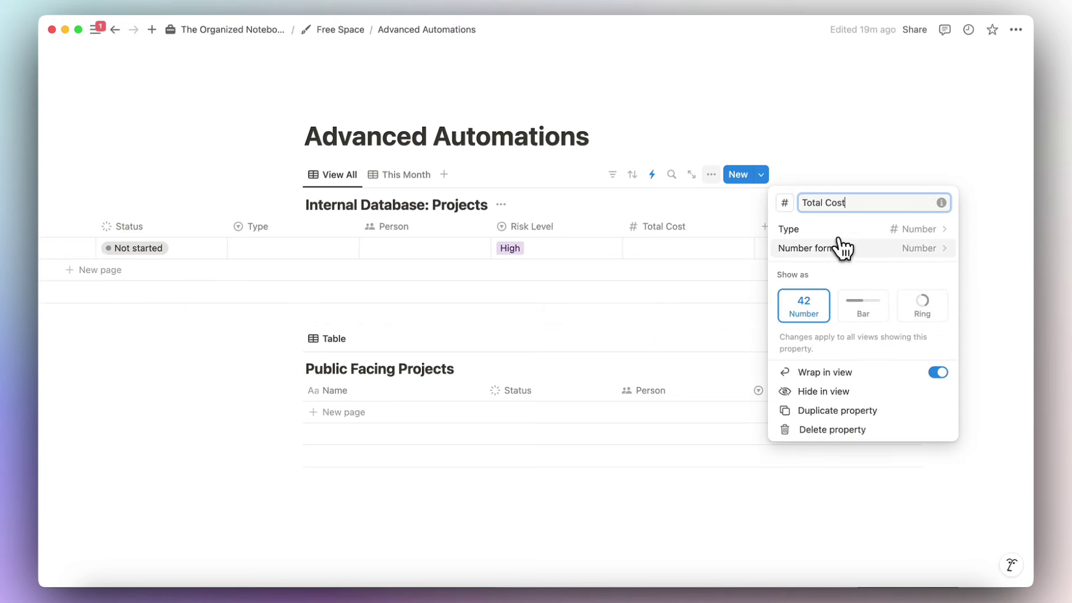
click(849, 248)
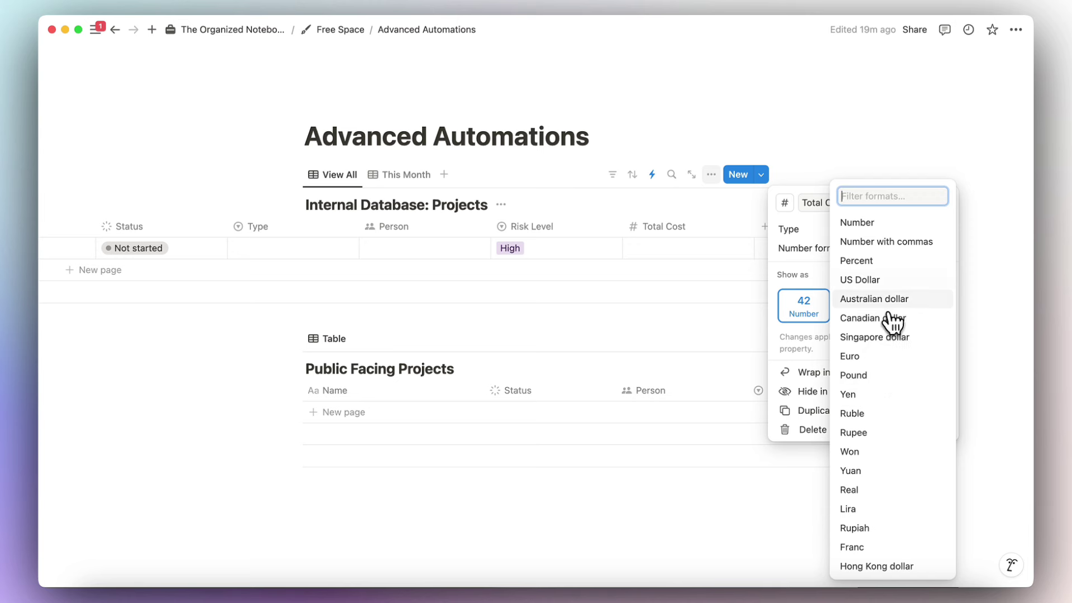
click(885, 280)
click(692, 271)
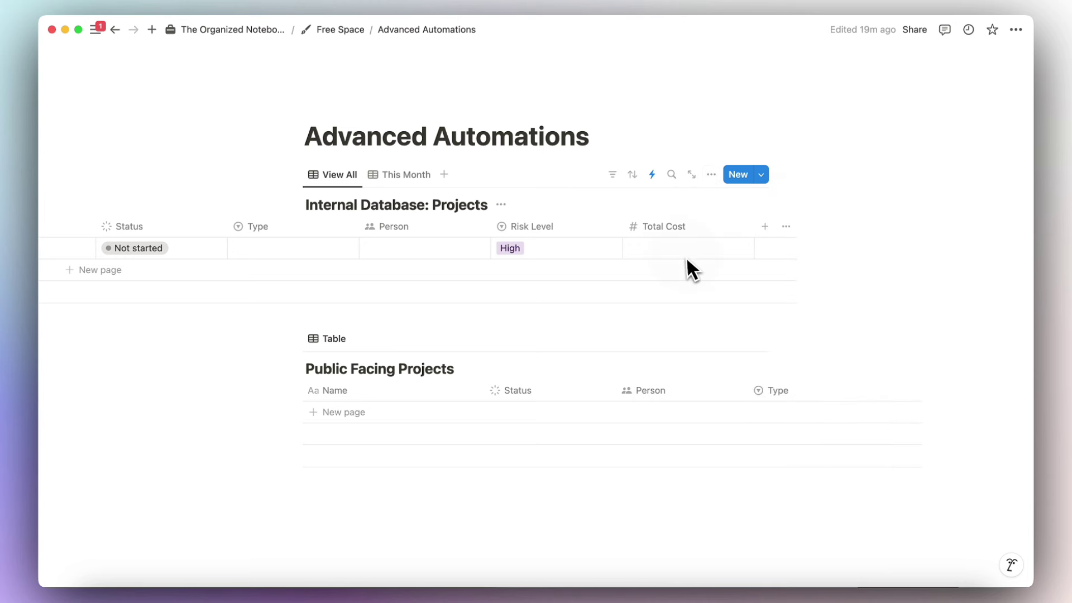
Enter 10000 as the row's Total Cost, shown as $10,000.00.
click(657, 252)
text(1000)
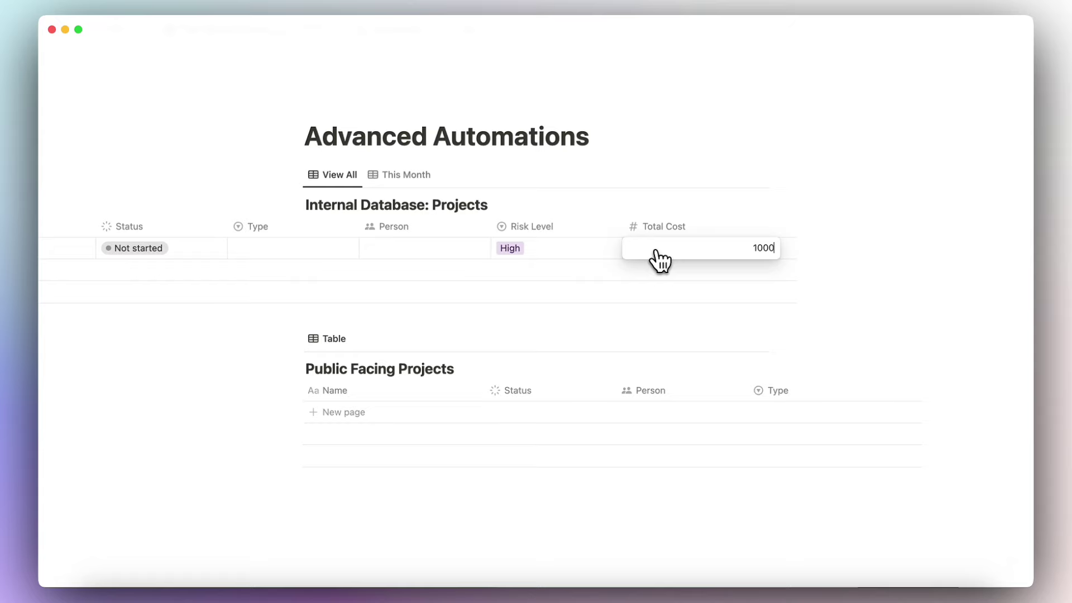
text(0)
key(Return)
scroll(706, 256, left, 5)
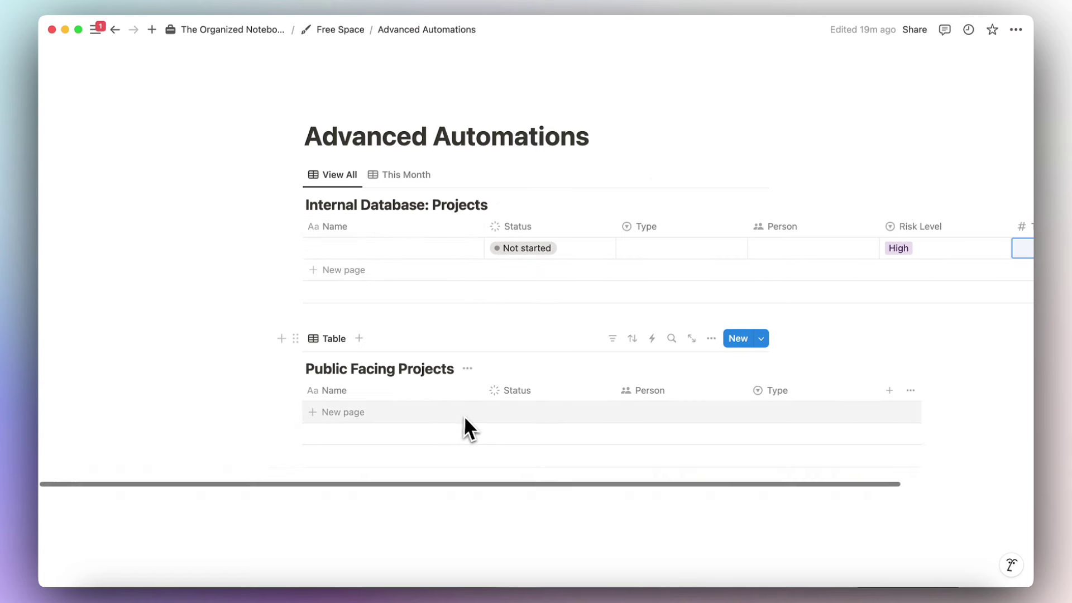
scroll(464, 415, right, 5)
scroll(413, 415, right, 2)
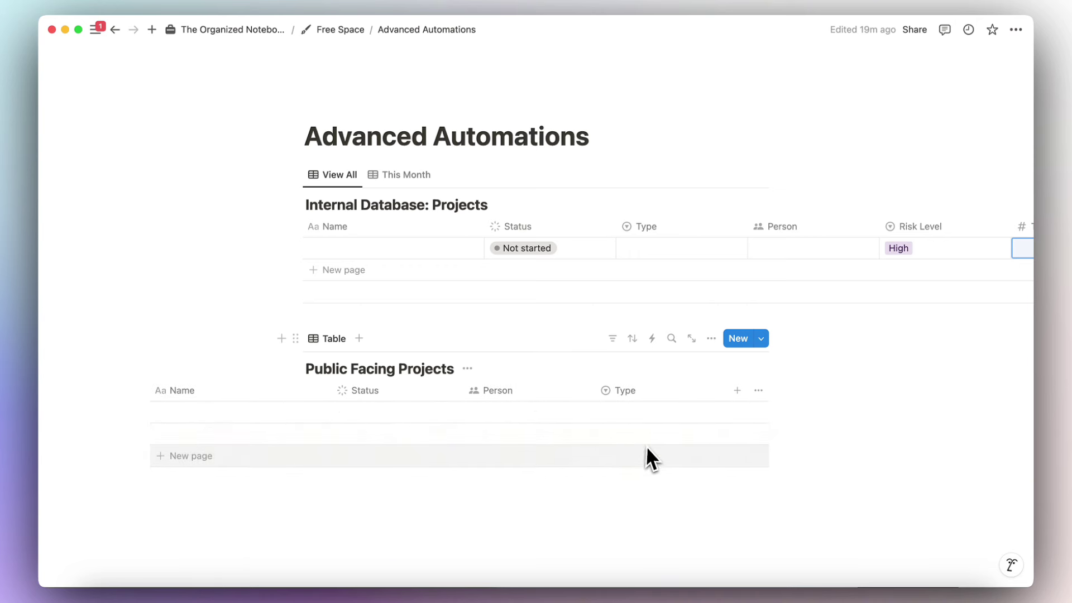
scroll(600, 245, right, 12)
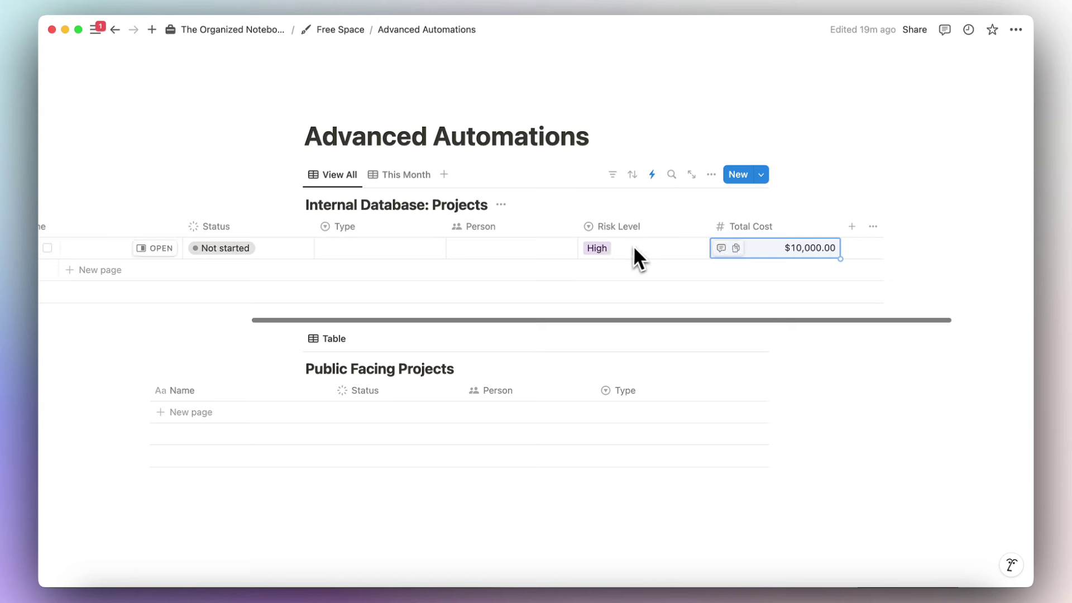
scroll(737, 247, left, 12)
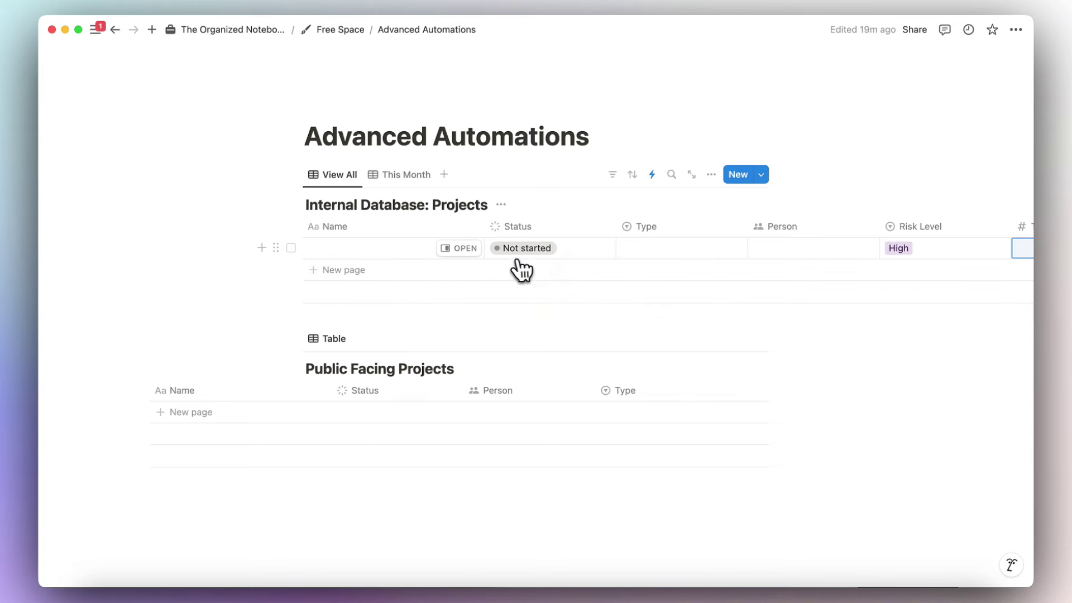
Name the row Project 1.
click(392, 248)
text(Project 1)
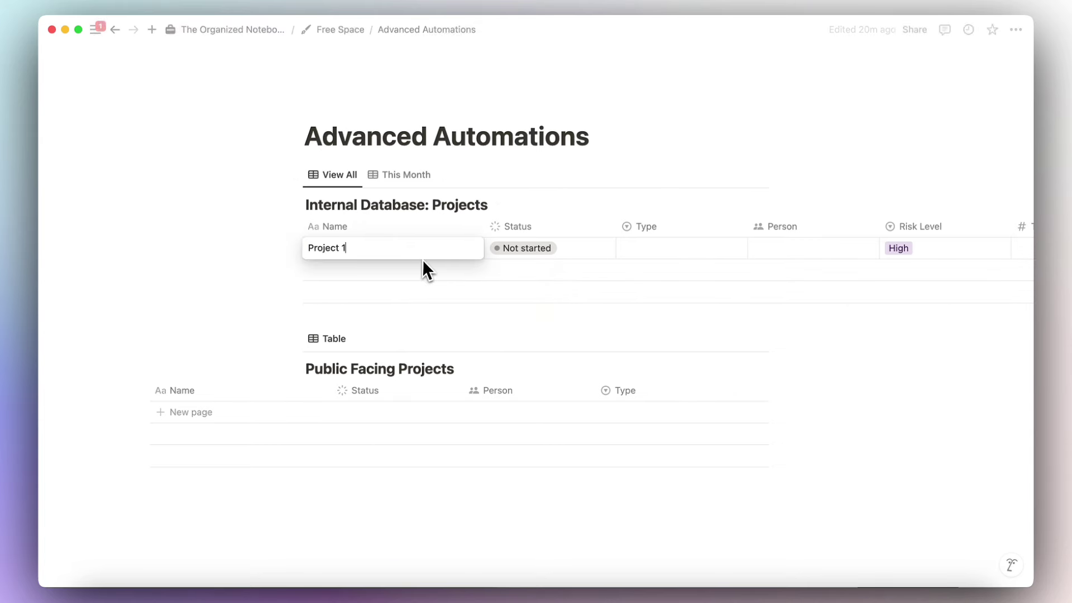
key(Return)
scroll(490, 249, right, 5)
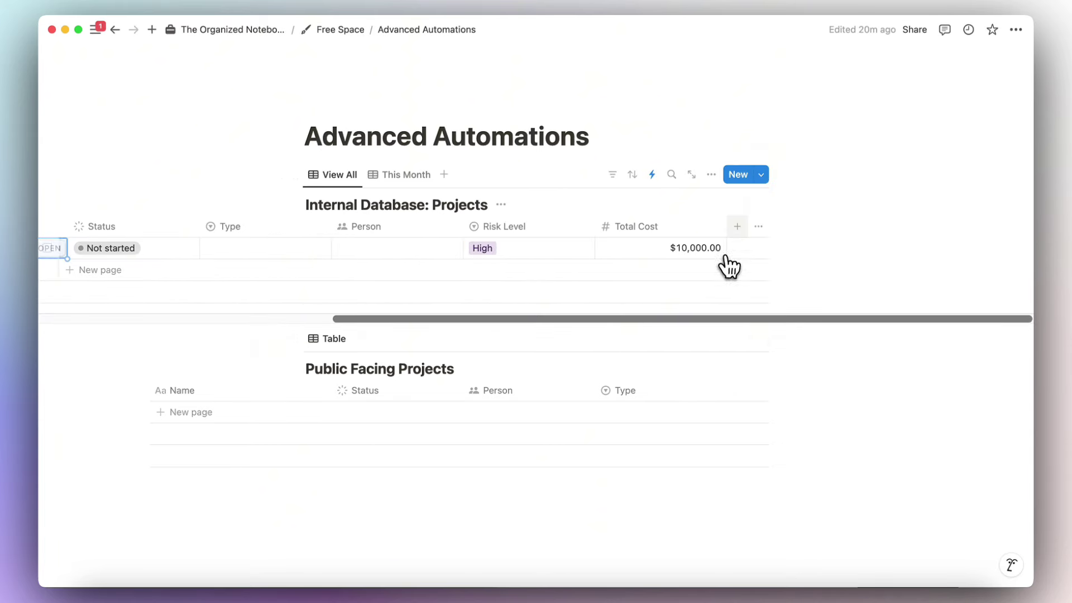
Add a Relation property pointing to the Public Facing Projects database.
click(737, 228)
text(relation)
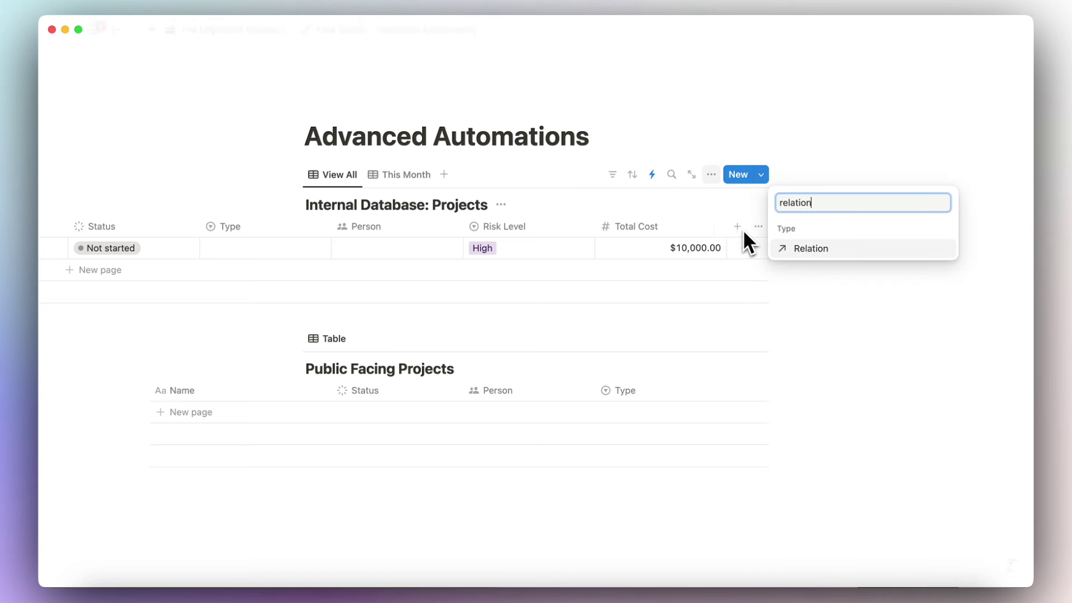
click(832, 245)
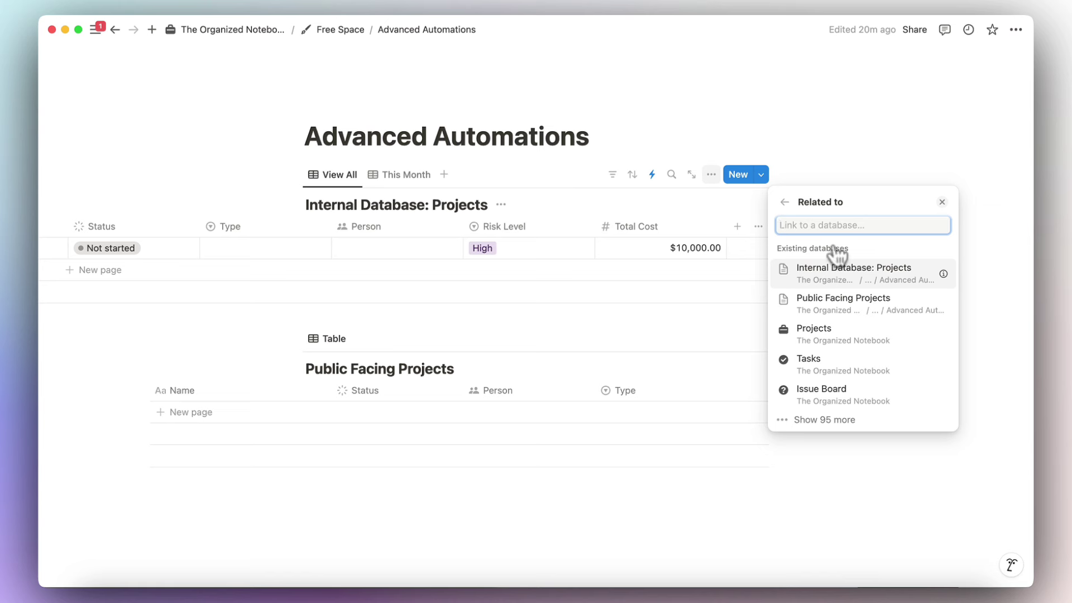
click(844, 296)
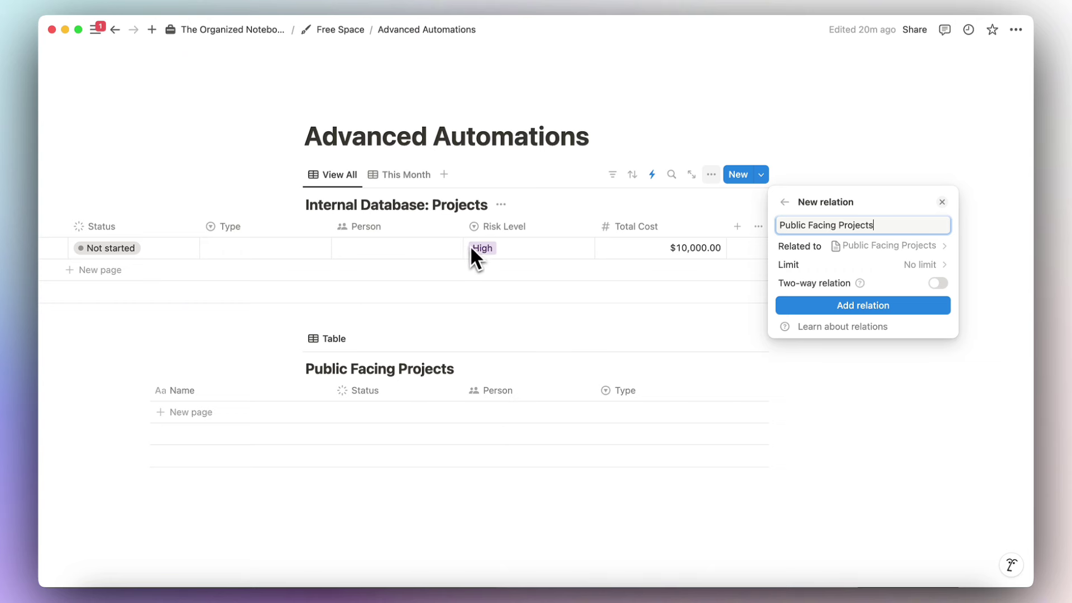
click(929, 306)
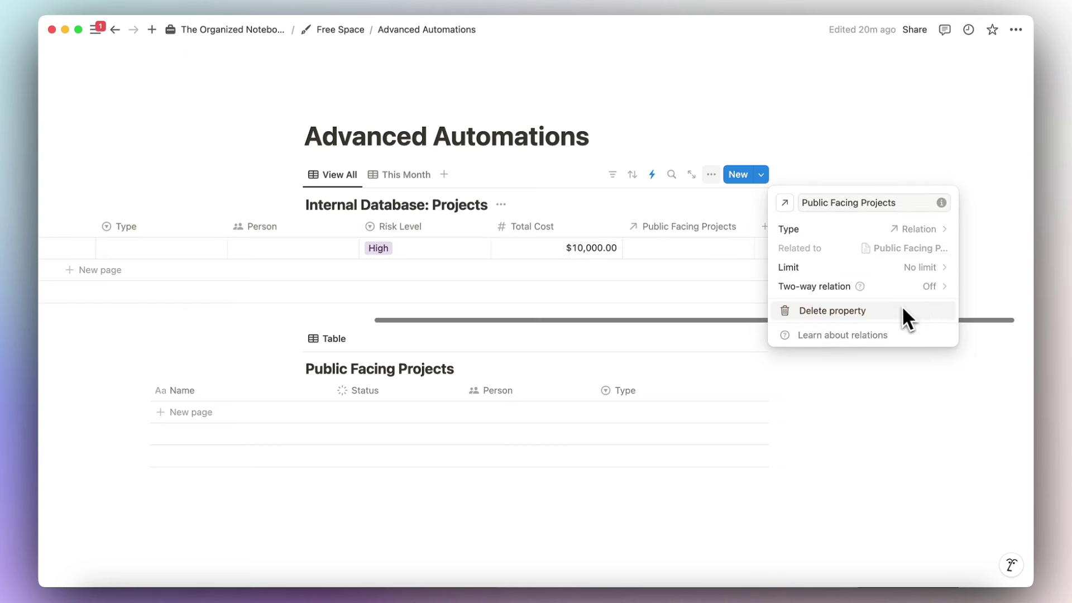
click(725, 288)
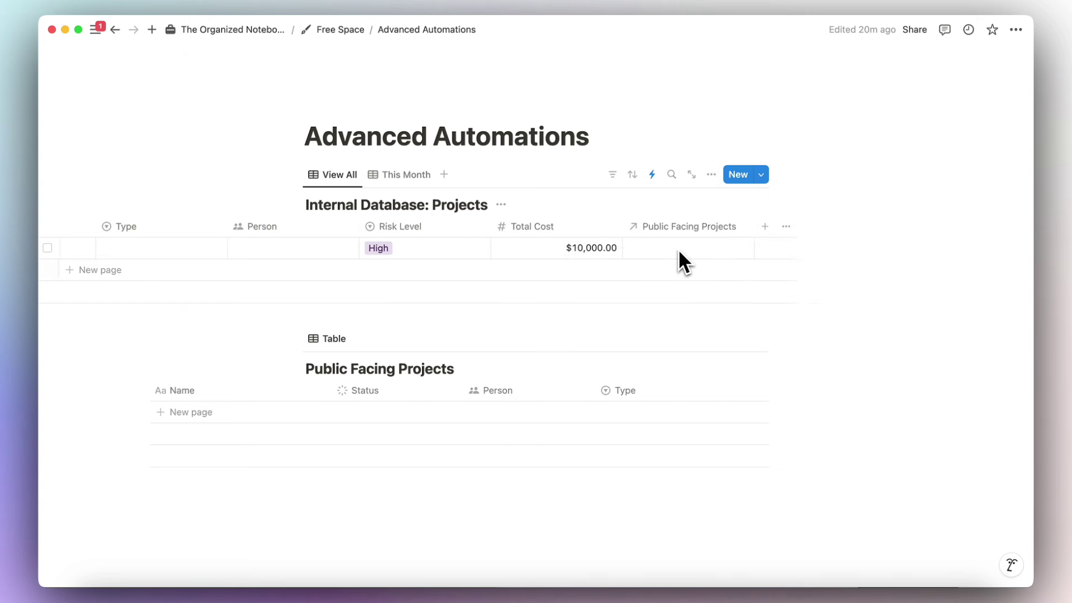
scroll(679, 249, left, 10)
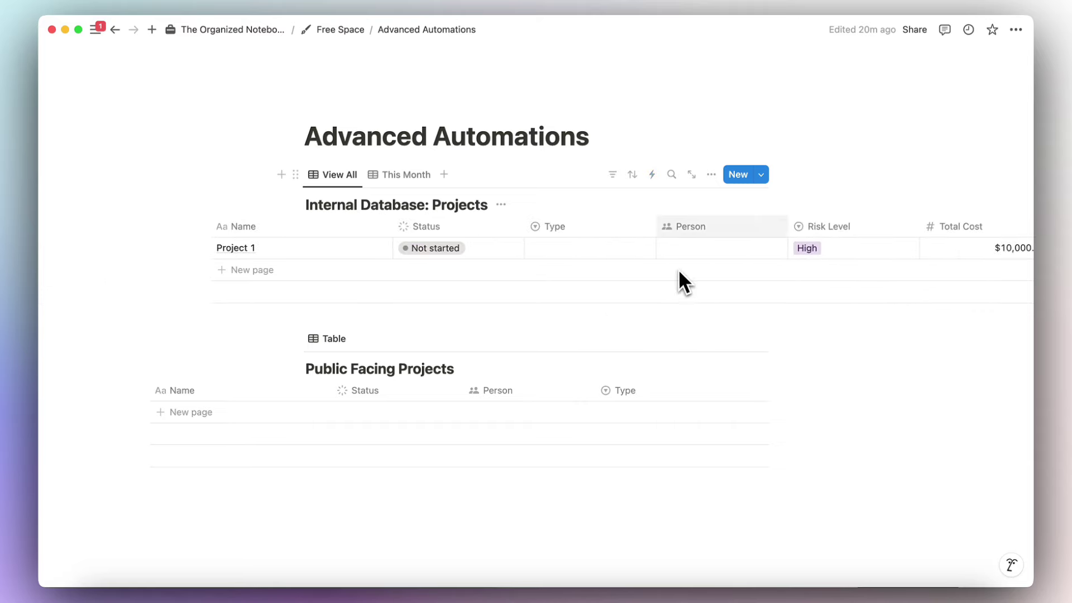
Create a Projects automation that adds a page to Public Facing Projects when a page is added.
click(651, 175)
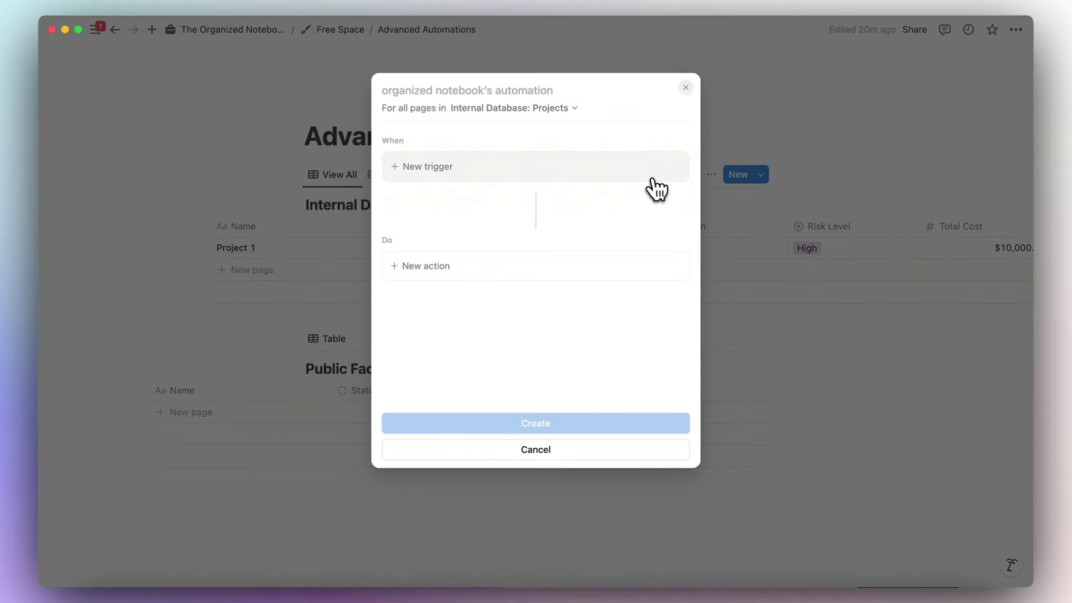
click(570, 179)
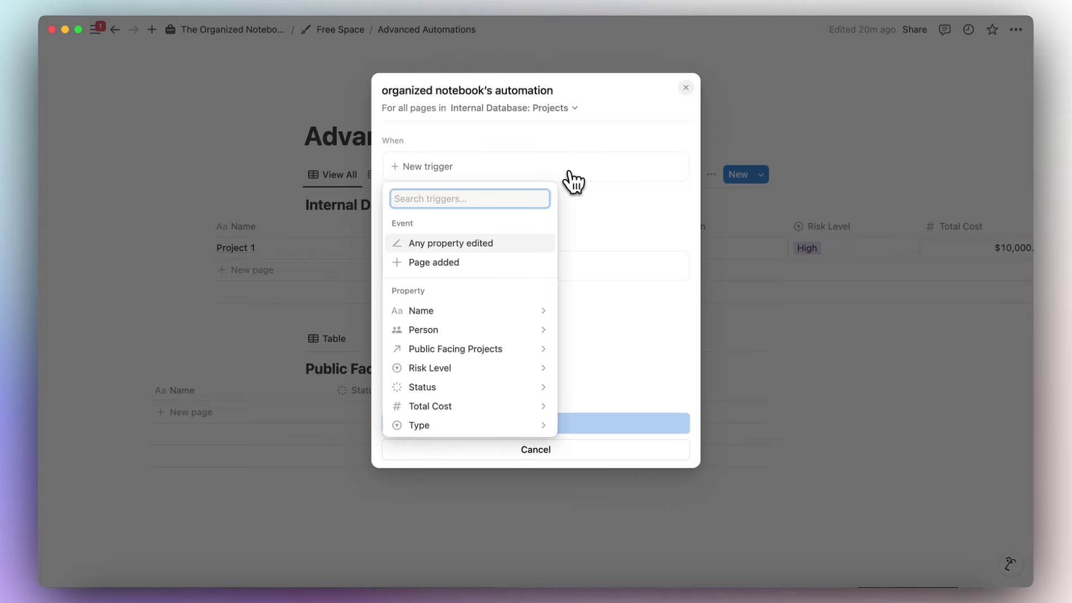
click(499, 261)
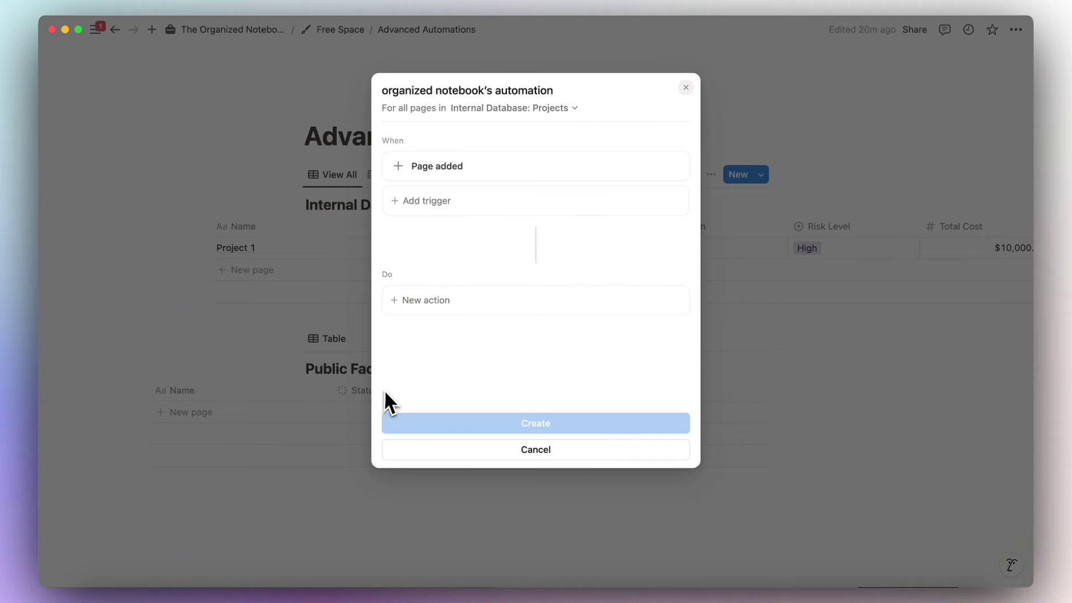
click(478, 317)
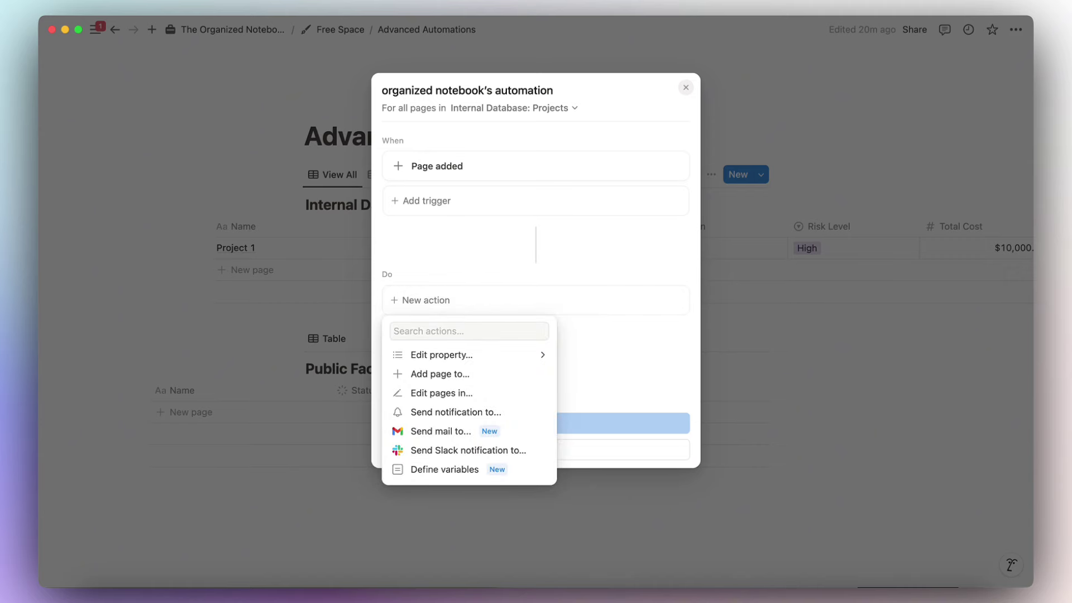
click(481, 374)
click(506, 301)
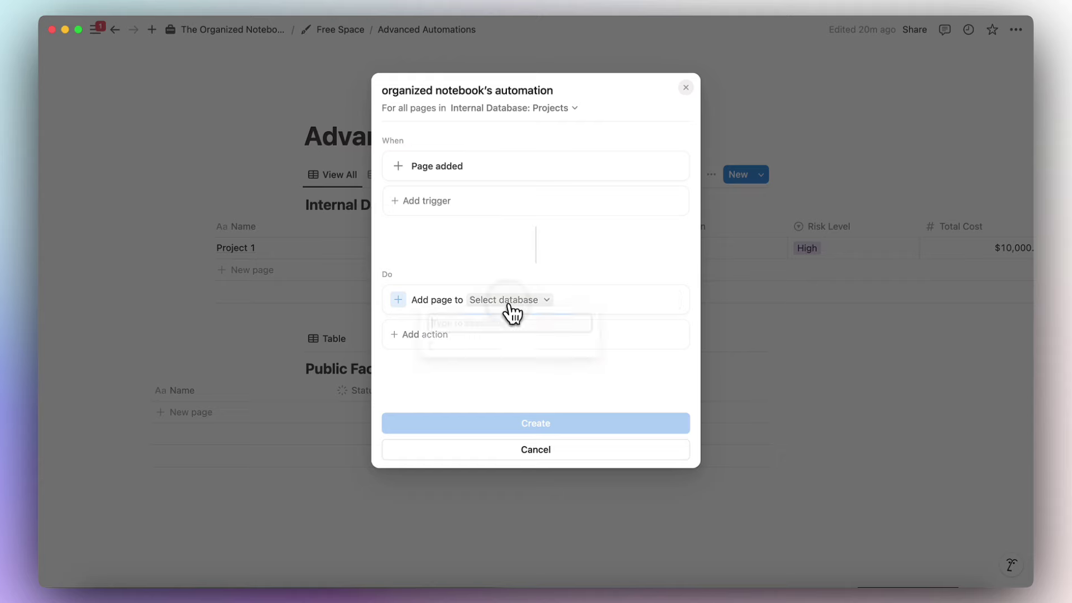
click(513, 403)
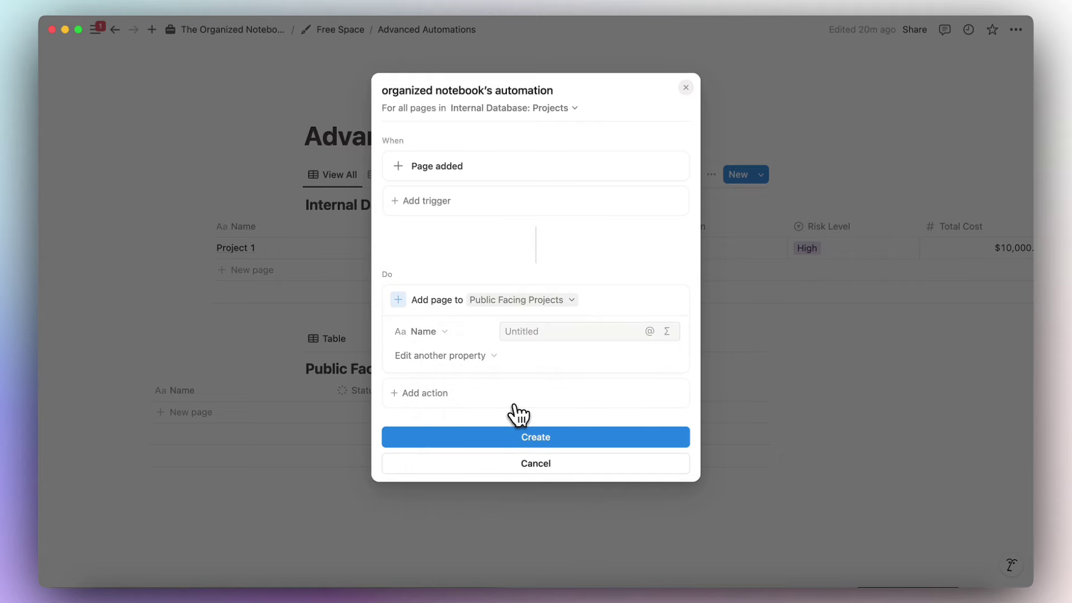
Set the new page's Name to the trigger page's Name.
click(535, 332)
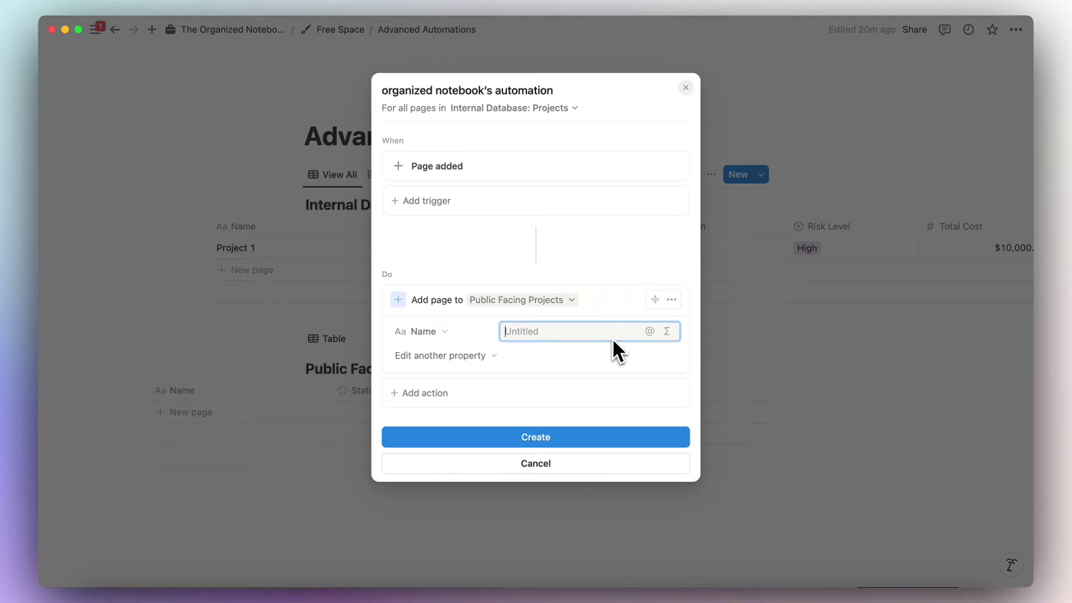
click(650, 331)
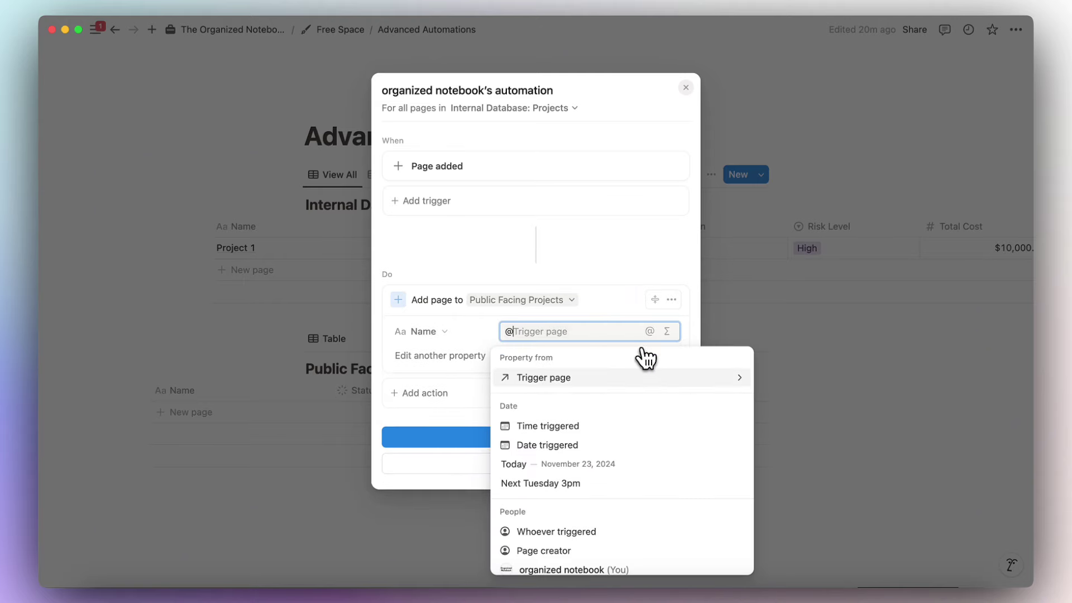
click(635, 377)
click(606, 381)
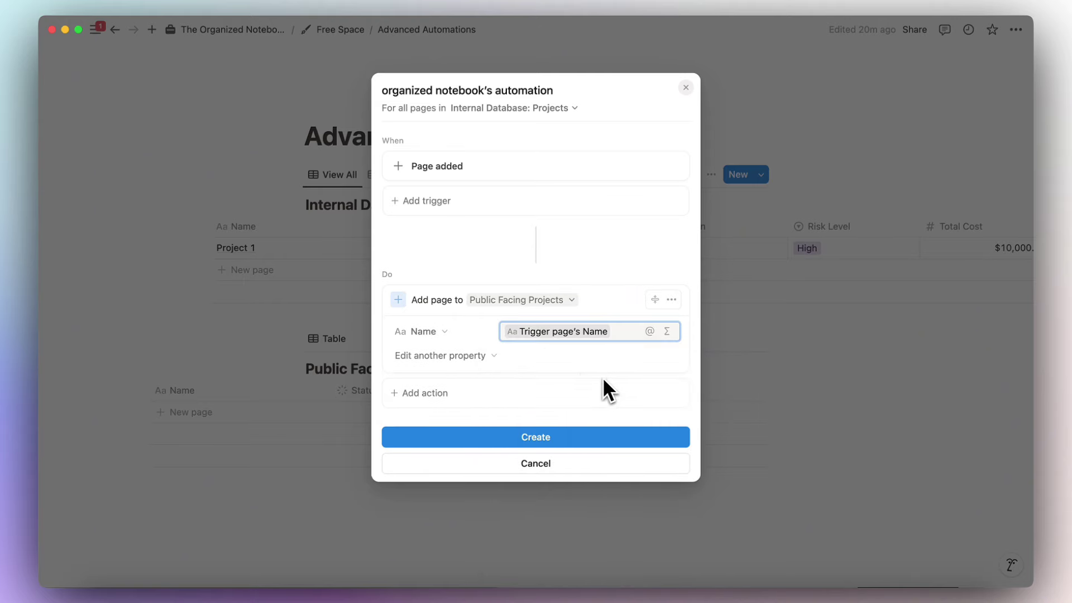
Set the new page's Person with the formula Trigger page.Person.
click(475, 362)
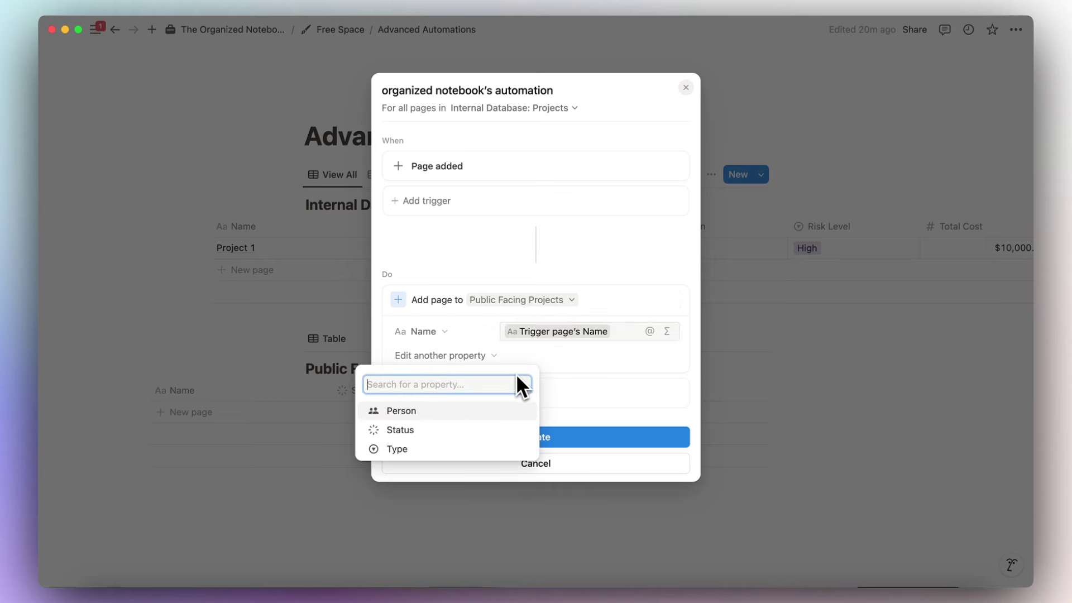
click(498, 412)
click(553, 357)
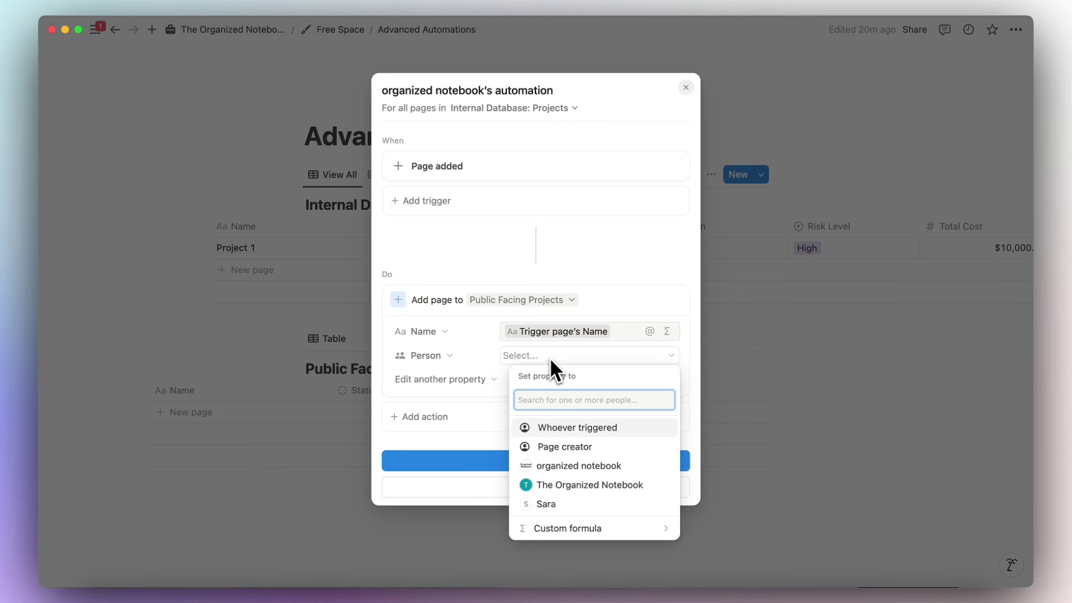
click(591, 535)
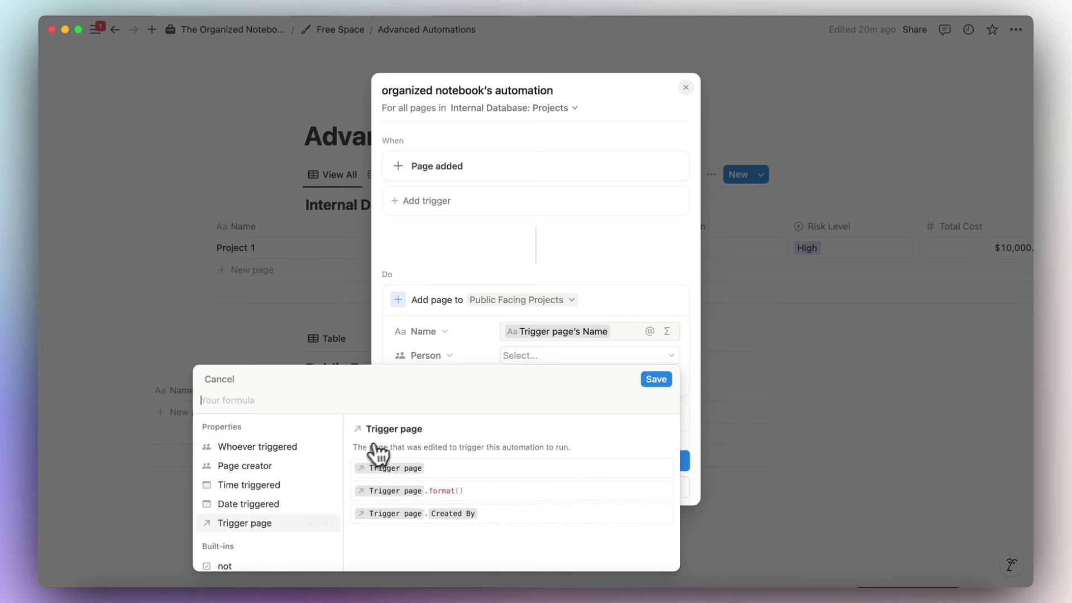
click(244, 524)
text(.)
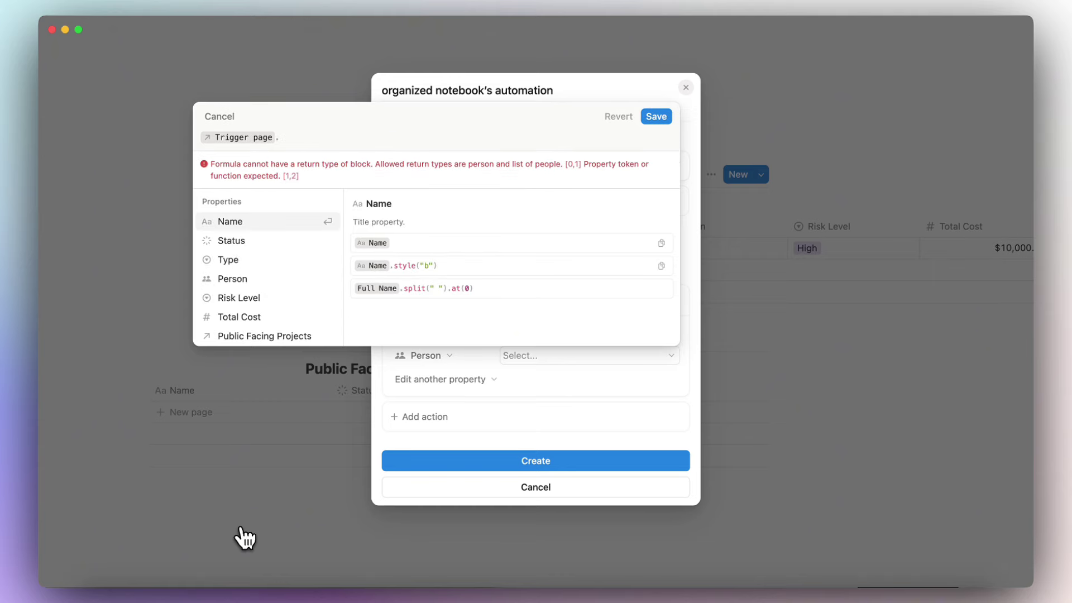
click(263, 279)
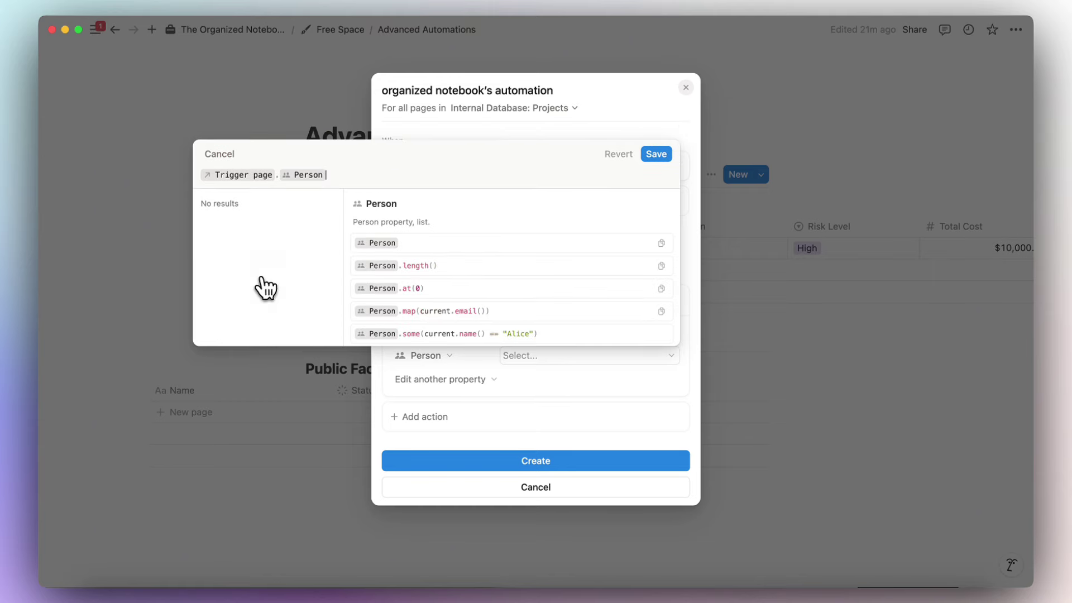
click(657, 154)
Set the new page's Status with the formula Trigger page.Status.
click(441, 380)
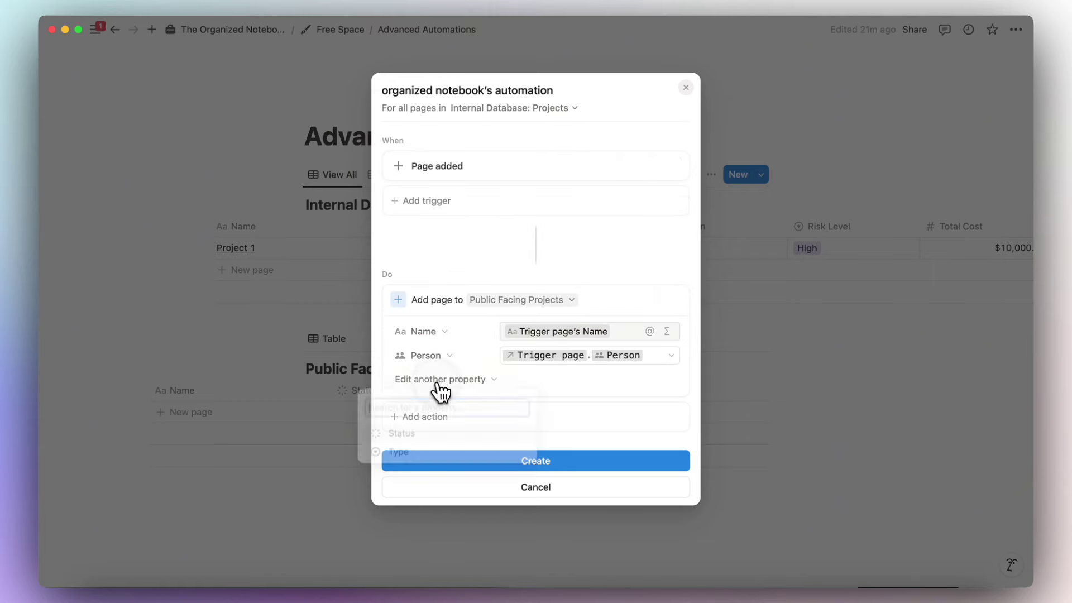
click(444, 434)
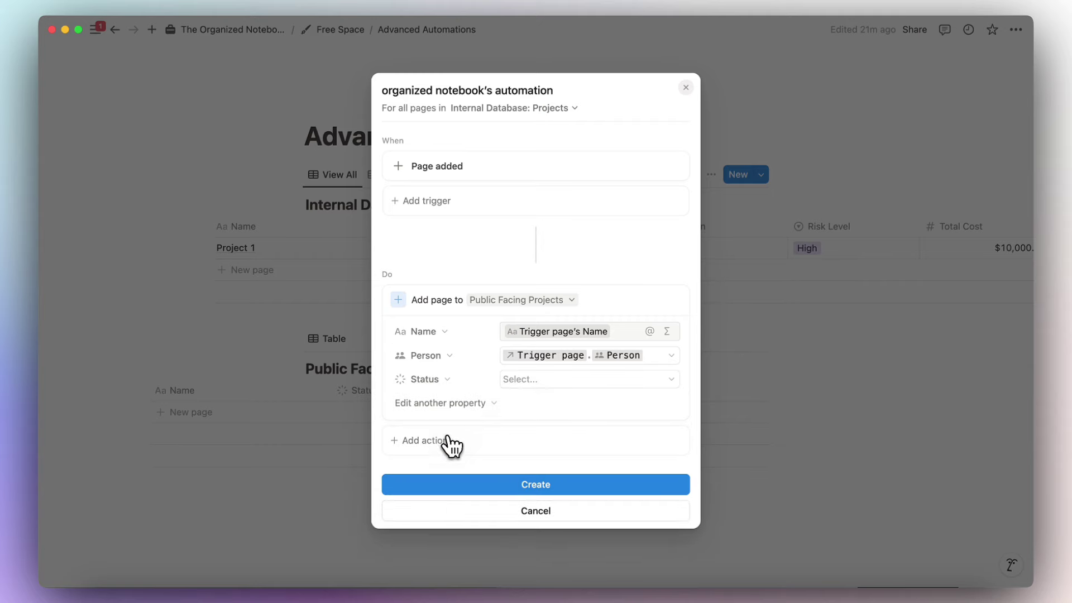
click(537, 382)
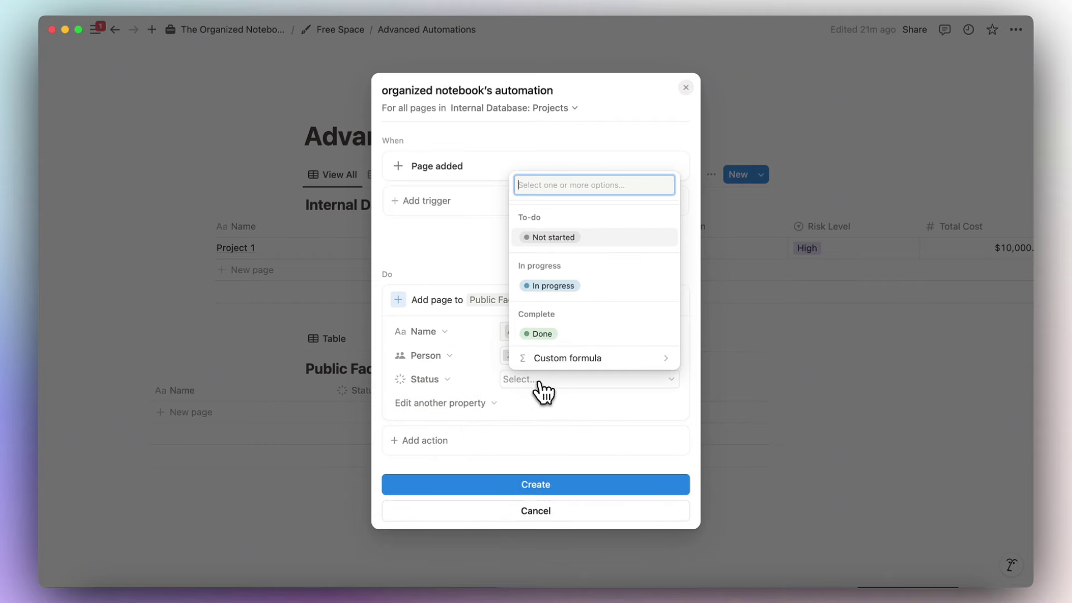
click(556, 360)
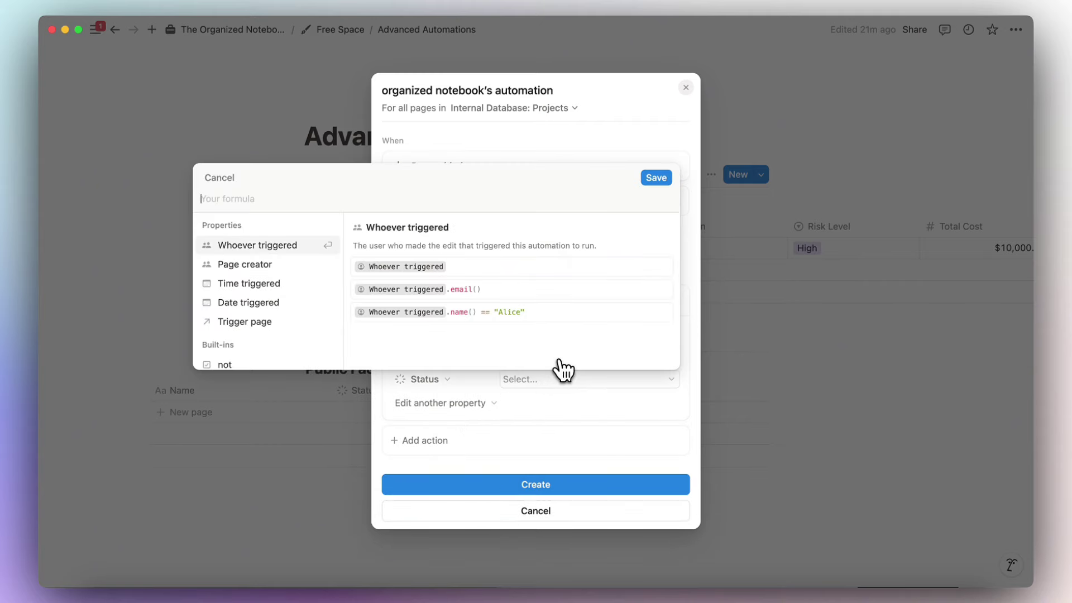
click(295, 334)
text(st)
click(267, 246)
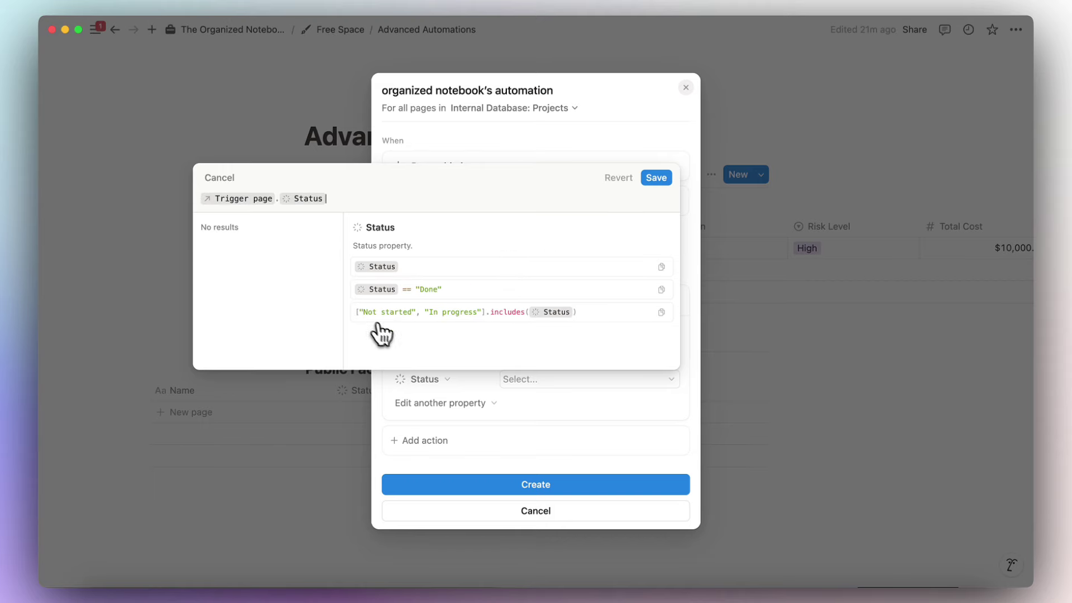
click(658, 178)
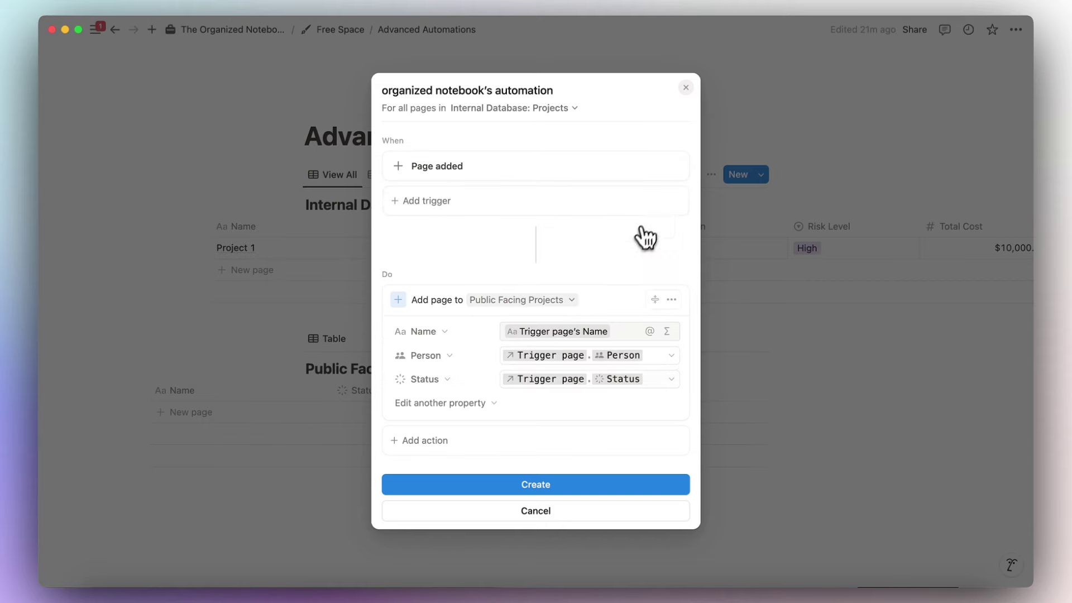
Set the new page's Type with the formula Trigger page.Type.
click(481, 410)
click(442, 457)
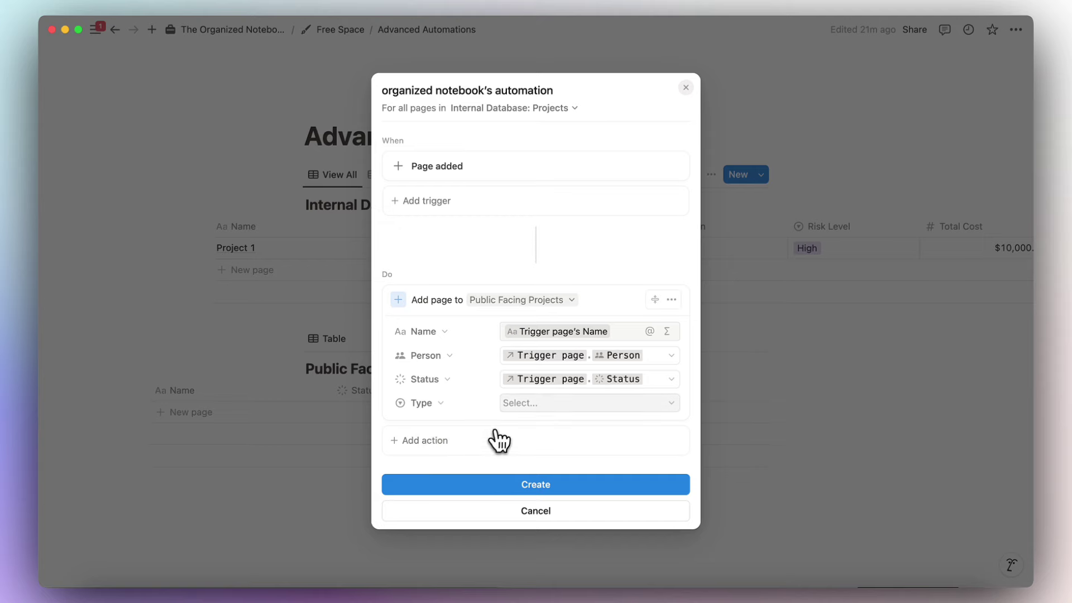
click(558, 408)
click(578, 479)
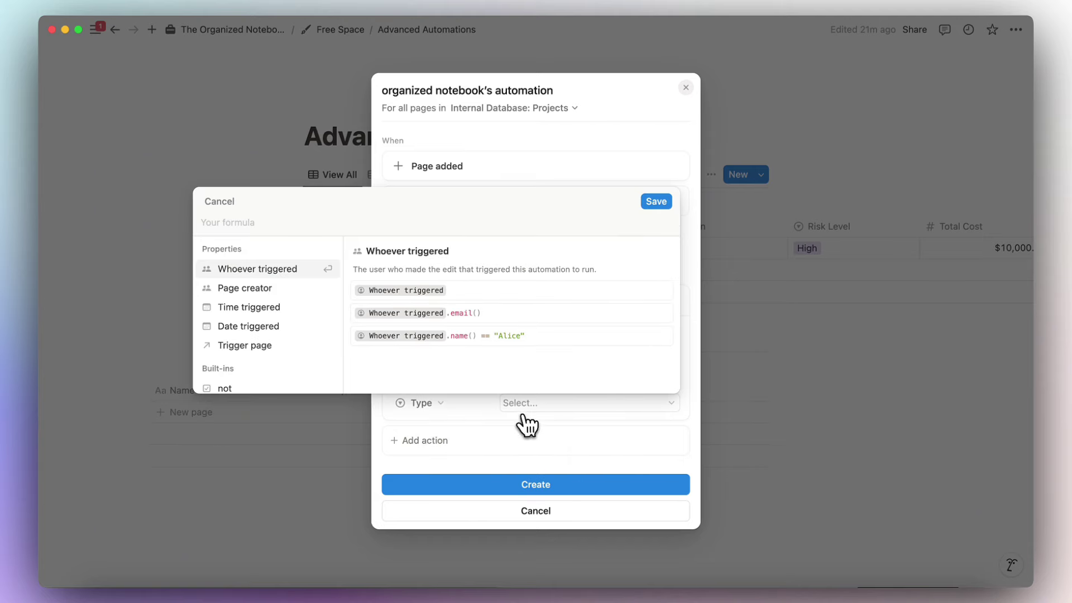
click(279, 345)
text(type)
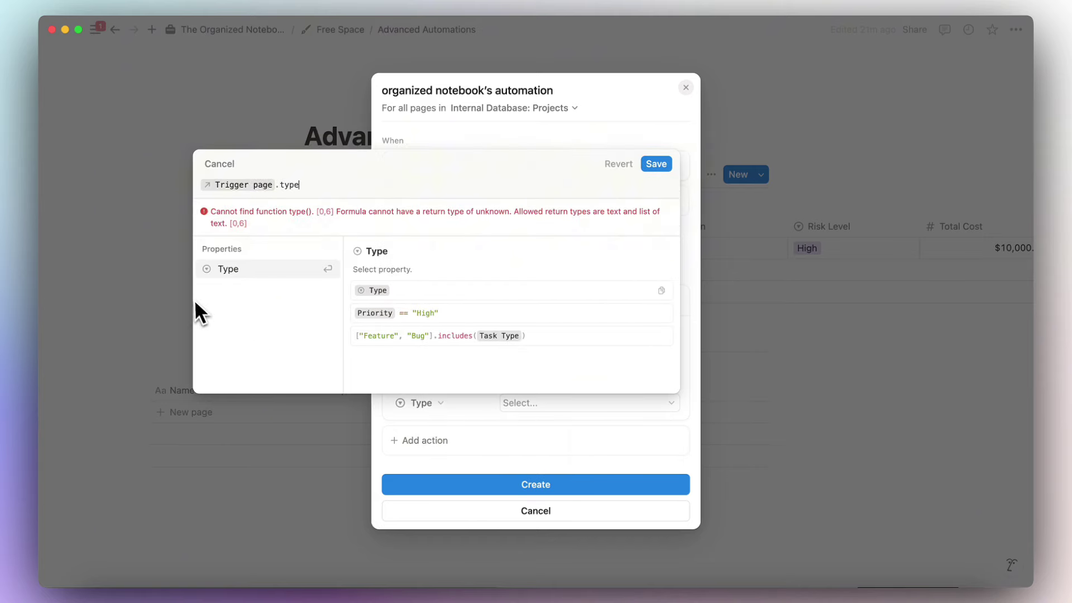
click(244, 268)
click(656, 202)
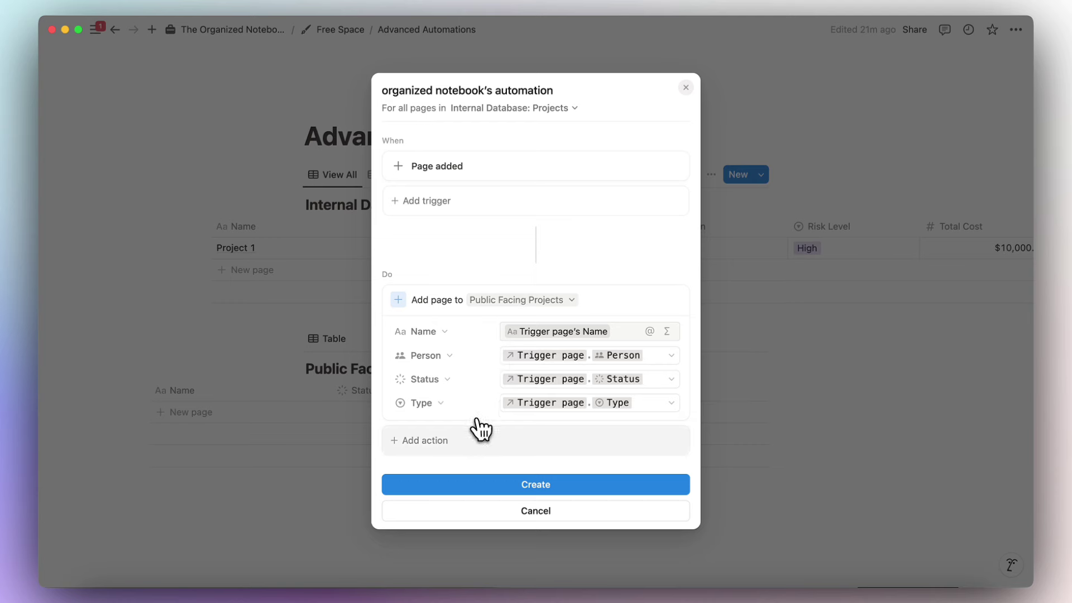
Add an action setting the trigger page's Public Facing Projects to Page added, then create the automation.
click(477, 446)
click(476, 296)
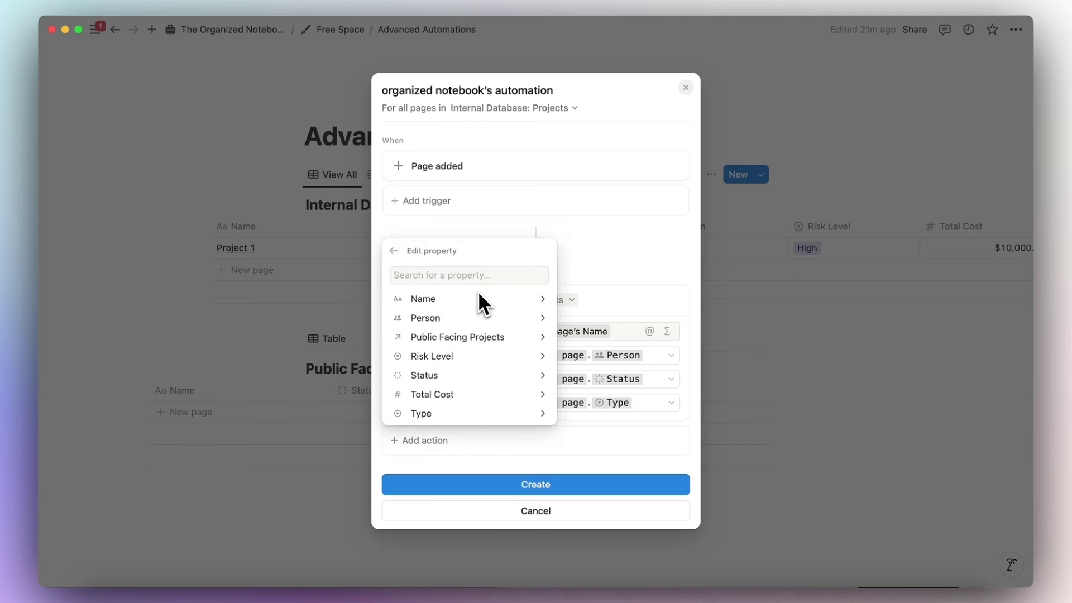
click(478, 336)
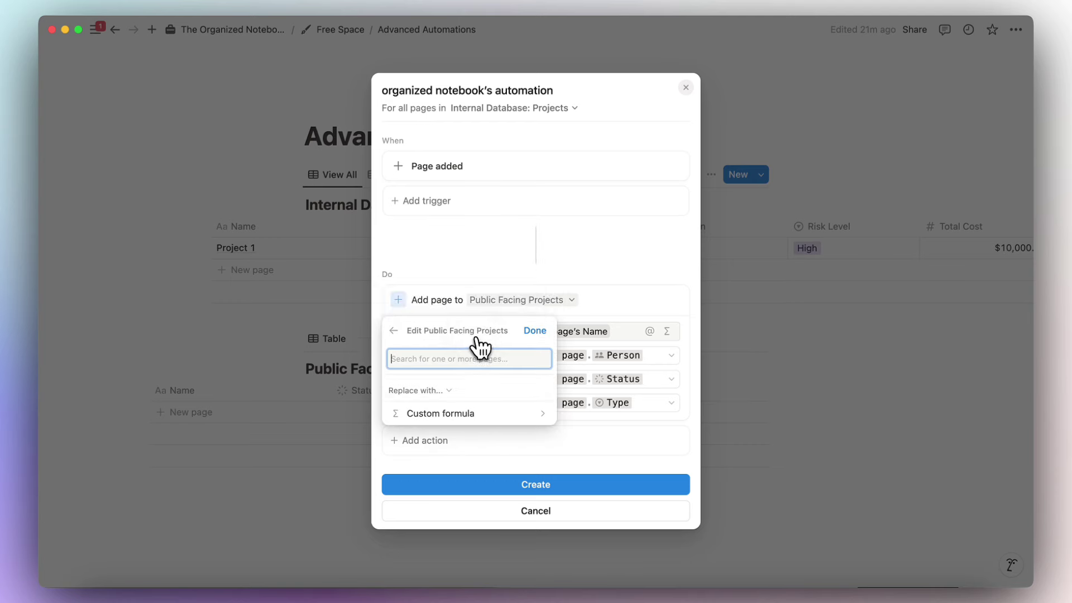
click(478, 398)
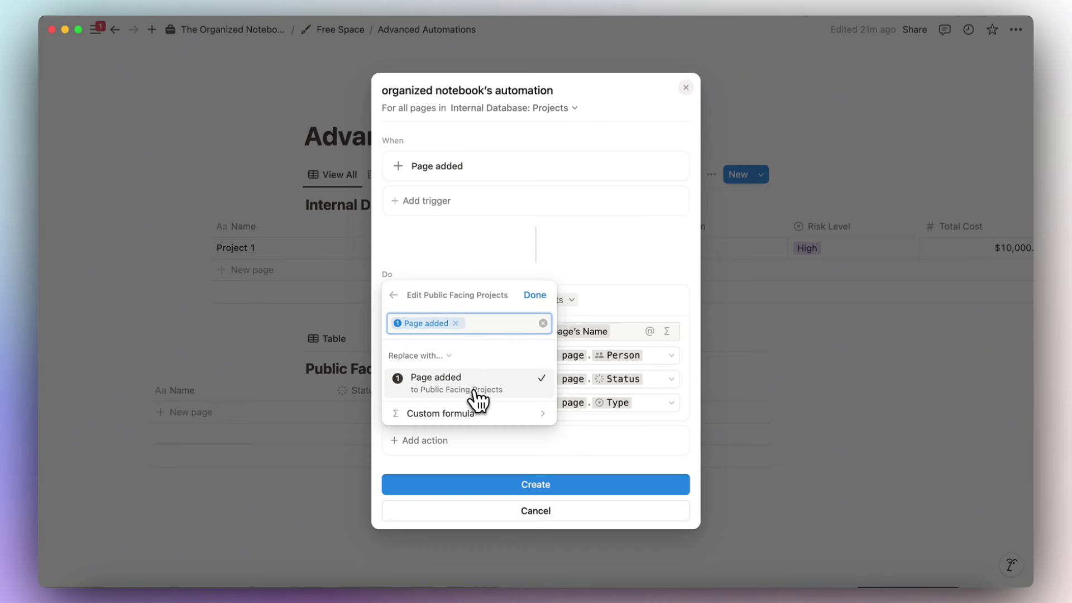
click(535, 296)
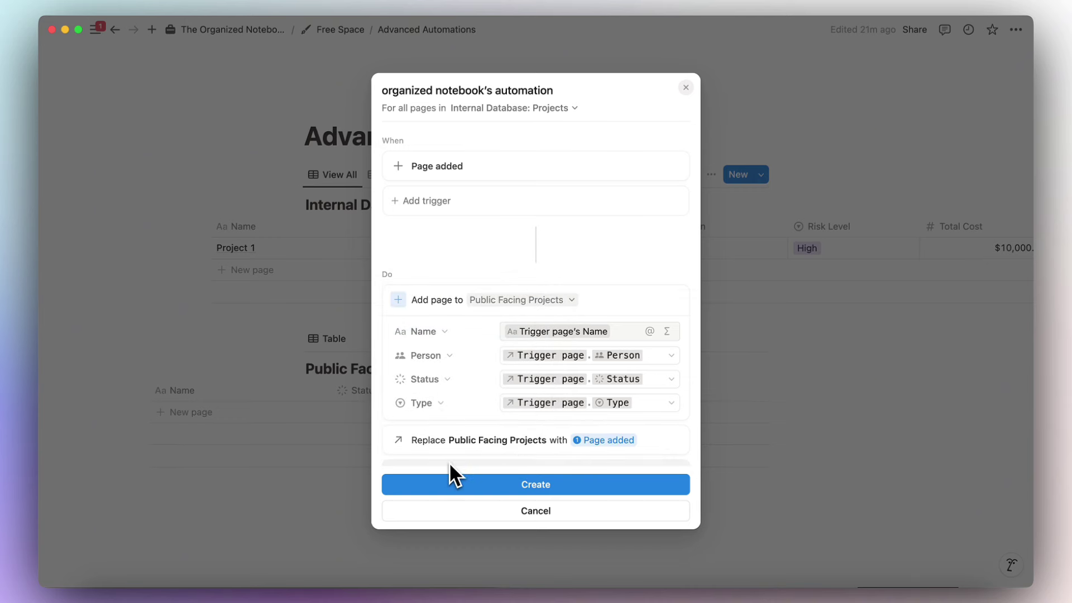
click(485, 486)
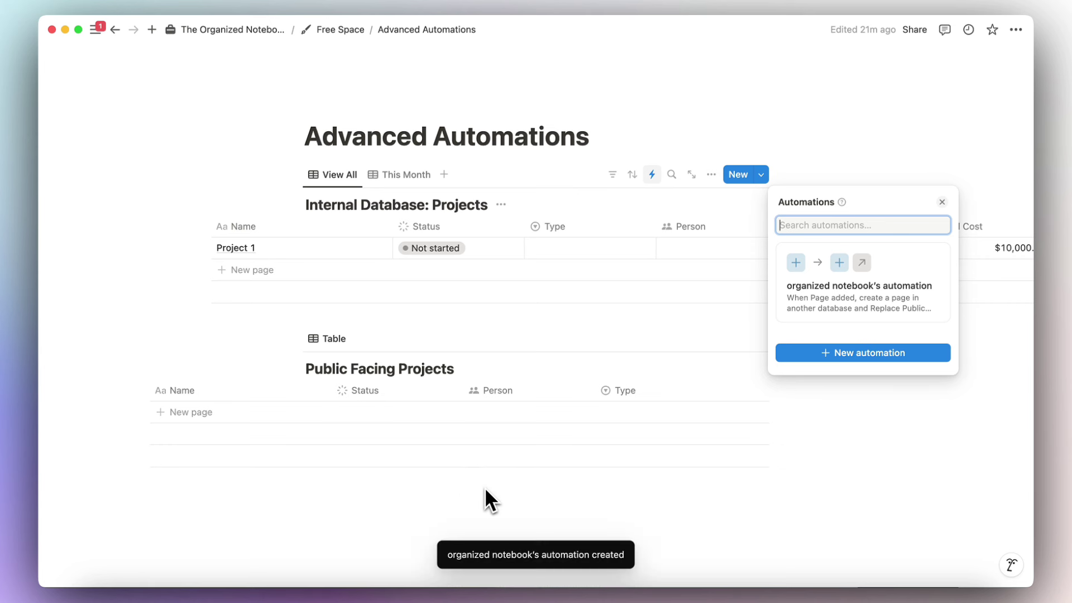
Add a Project 2 row with Type set to Marketing.
click(544, 358)
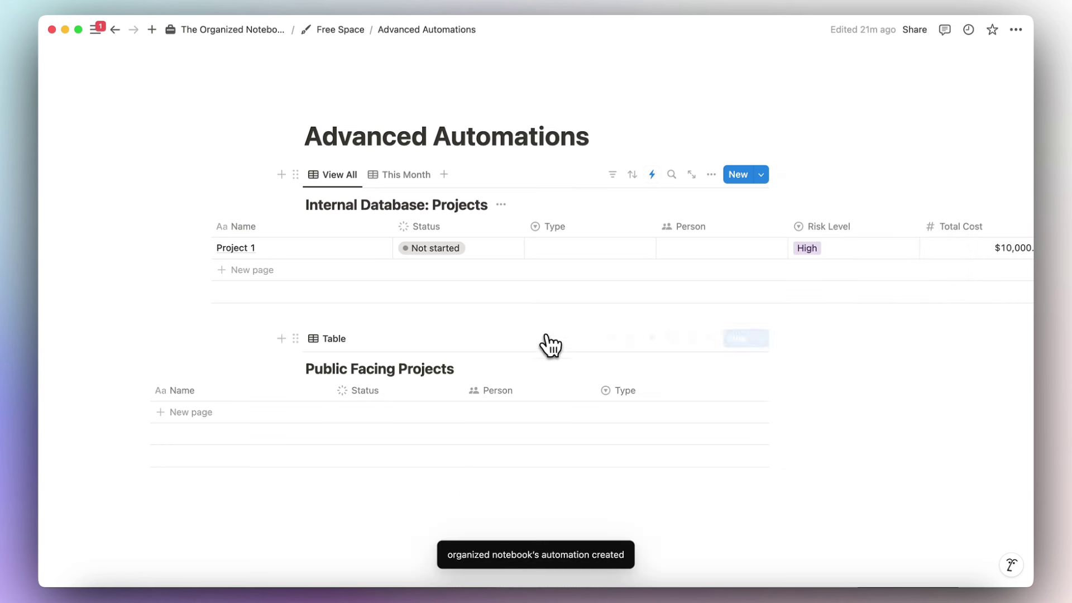
click(490, 278)
text(Project)
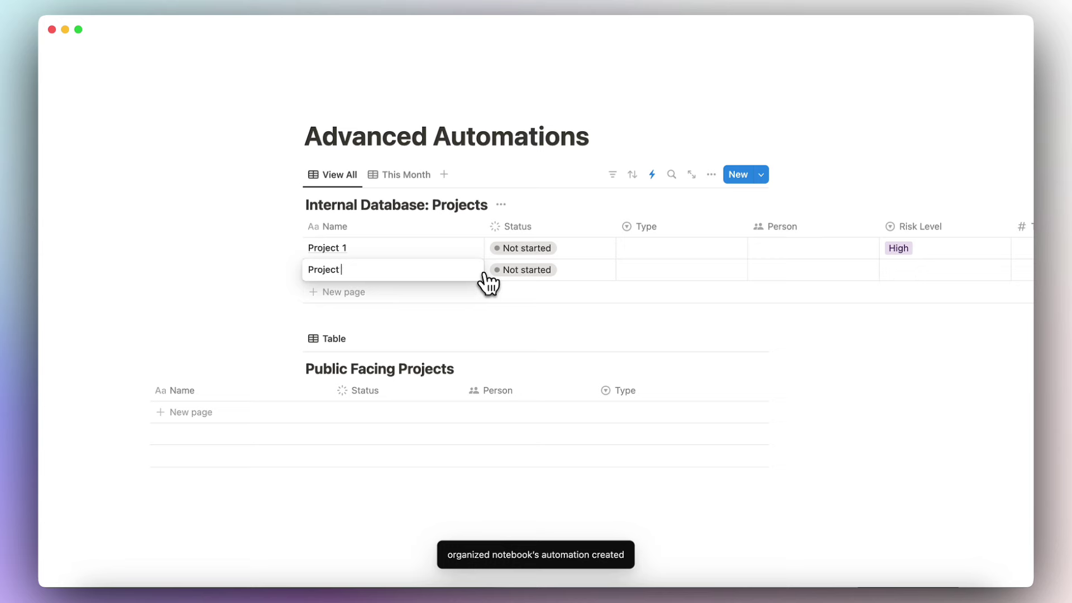
text( 2)
key(Escape)
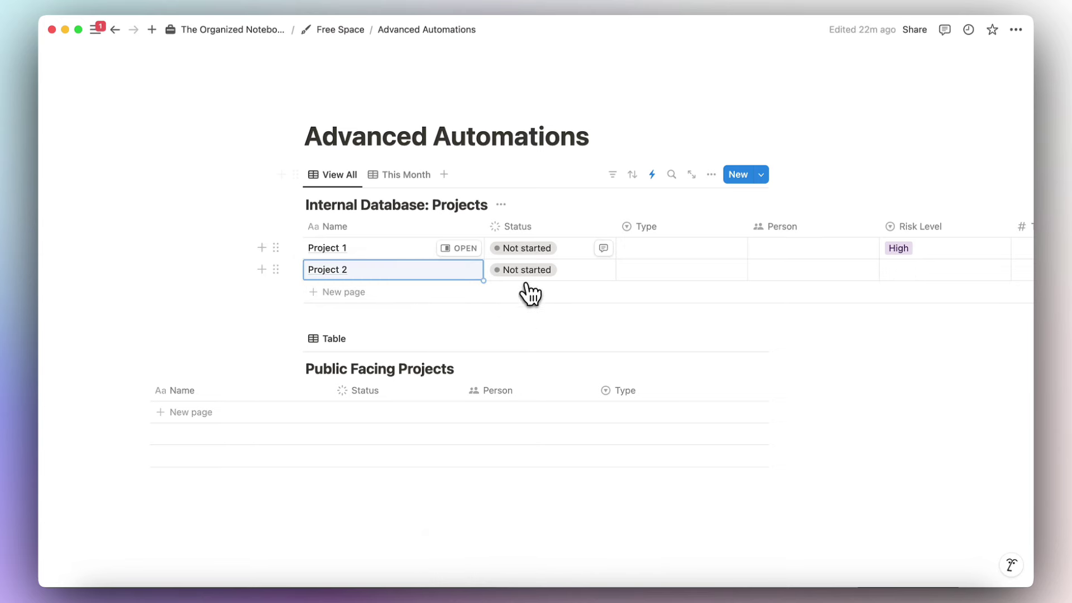
scroll(531, 274, right, 5)
click(532, 269)
click(510, 311)
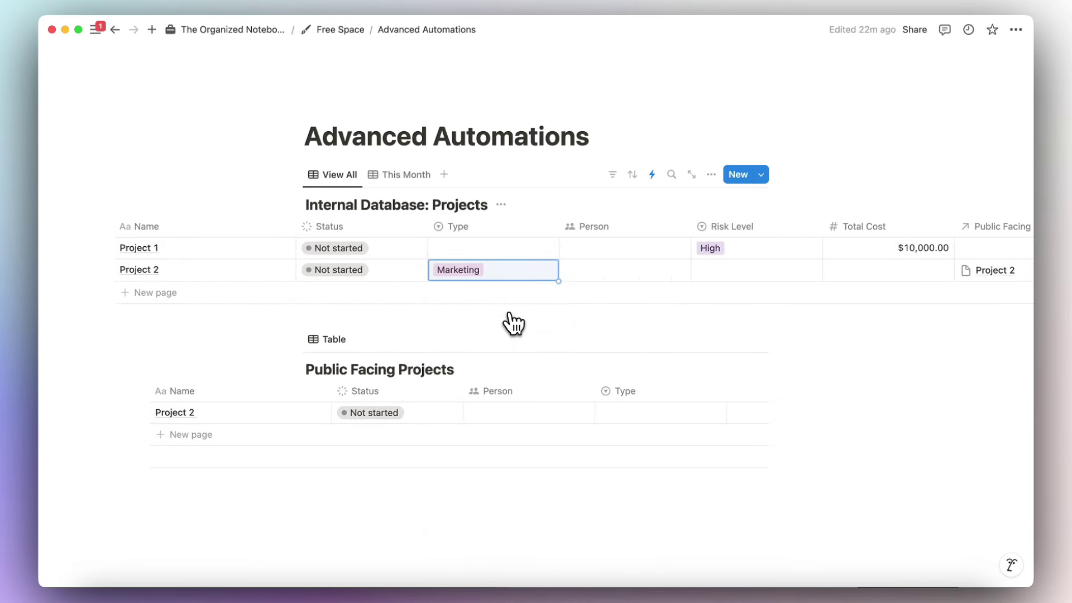
Assign a person to Project 2 and set its Risk Level to High.
scroll(516, 291, right, 6)
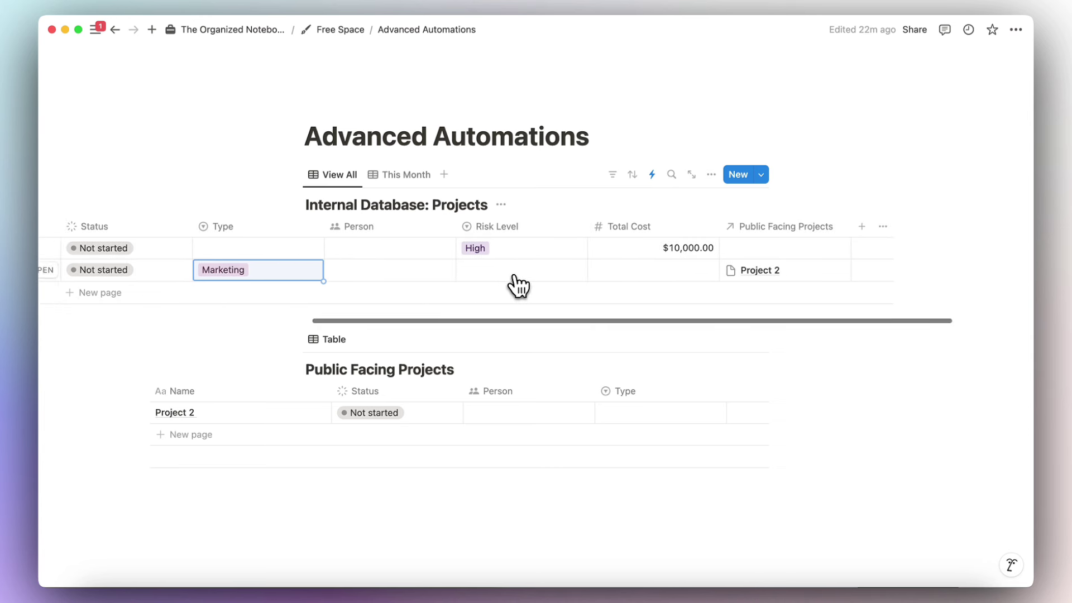
click(415, 275)
click(416, 311)
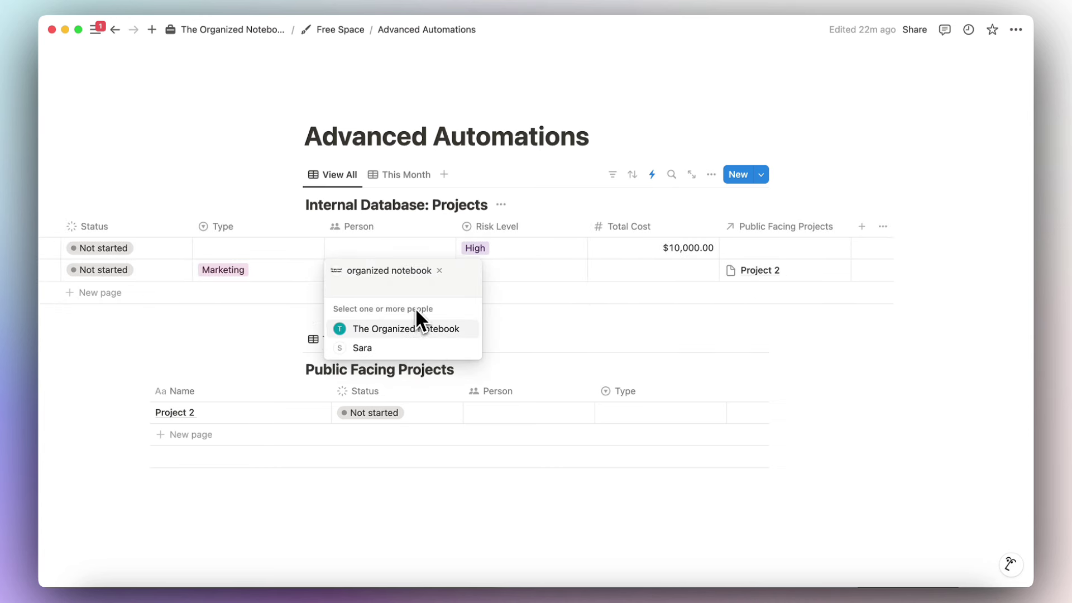
click(580, 270)
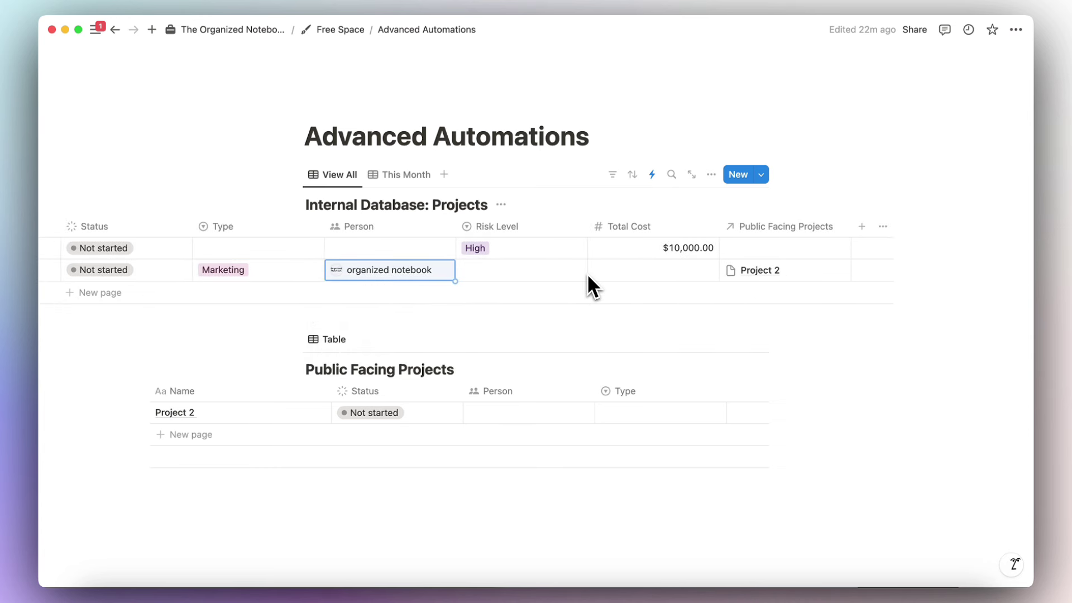
click(535, 275)
click(535, 311)
Enter 2000 as Project 2's Total Cost, shown as $2,000.00.
click(642, 280)
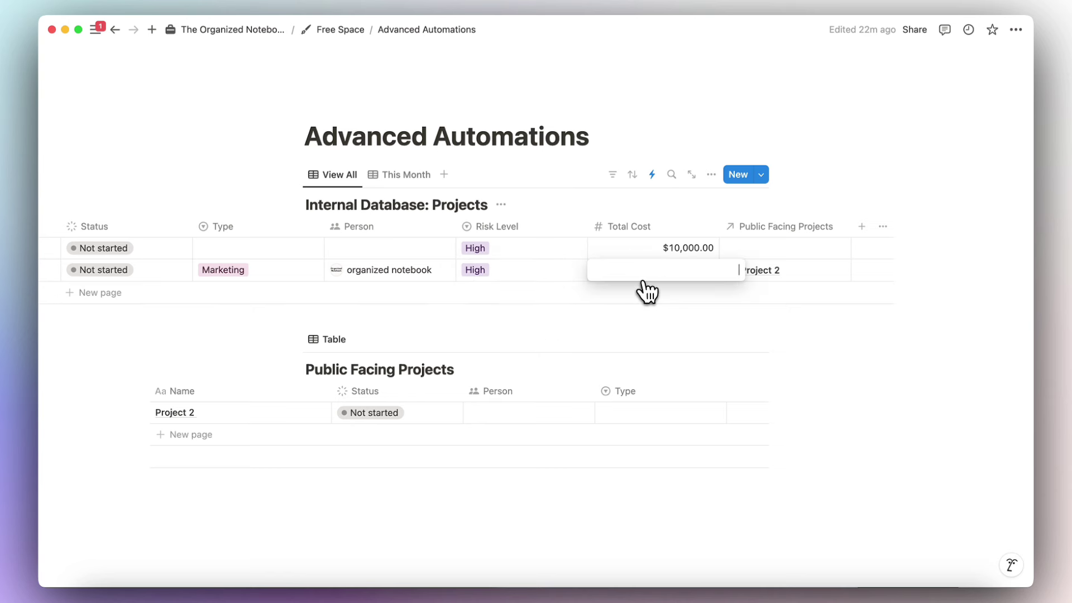
text(2000)
key(Return)
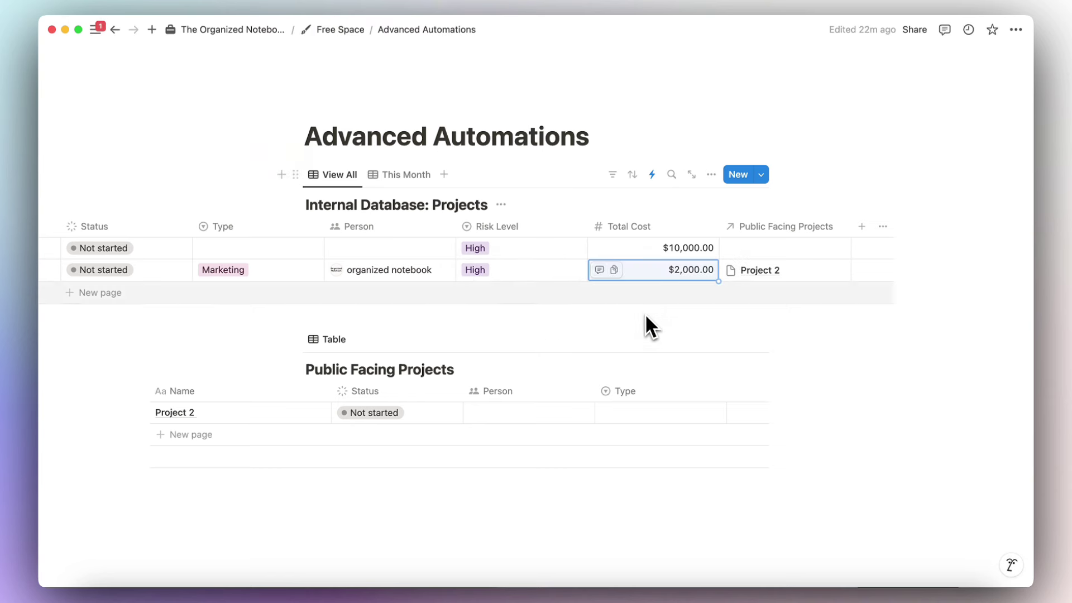
scroll(595, 278, left, 8)
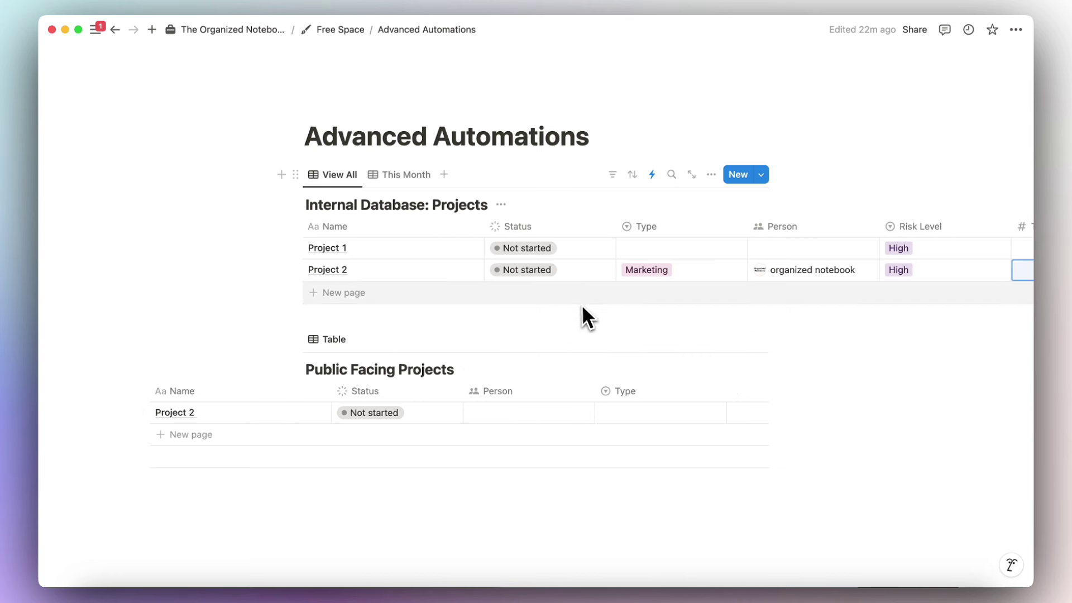
scroll(575, 280, right, 8)
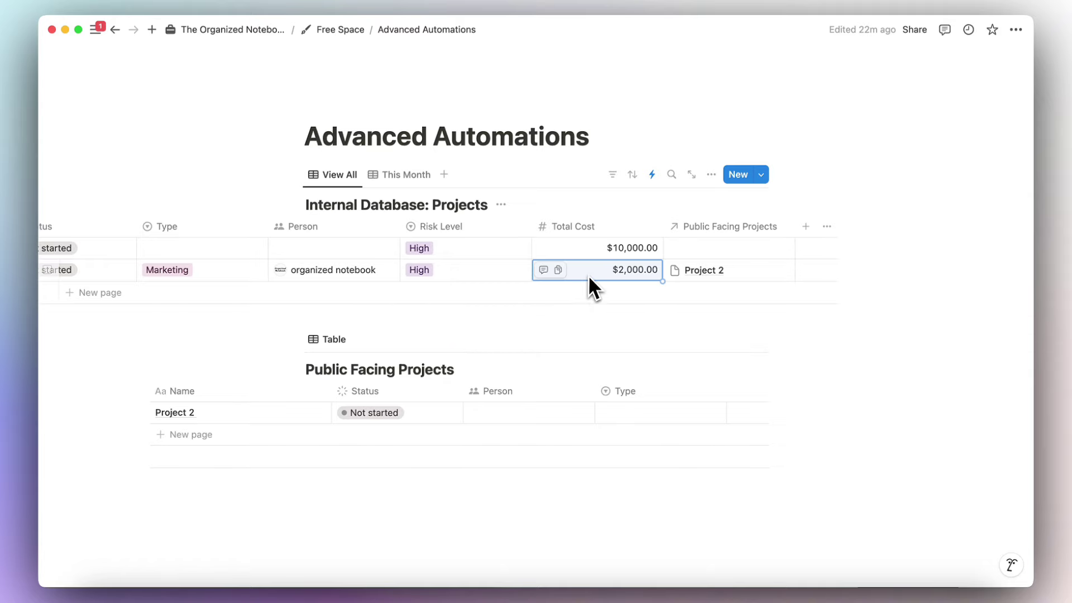
click(652, 175)
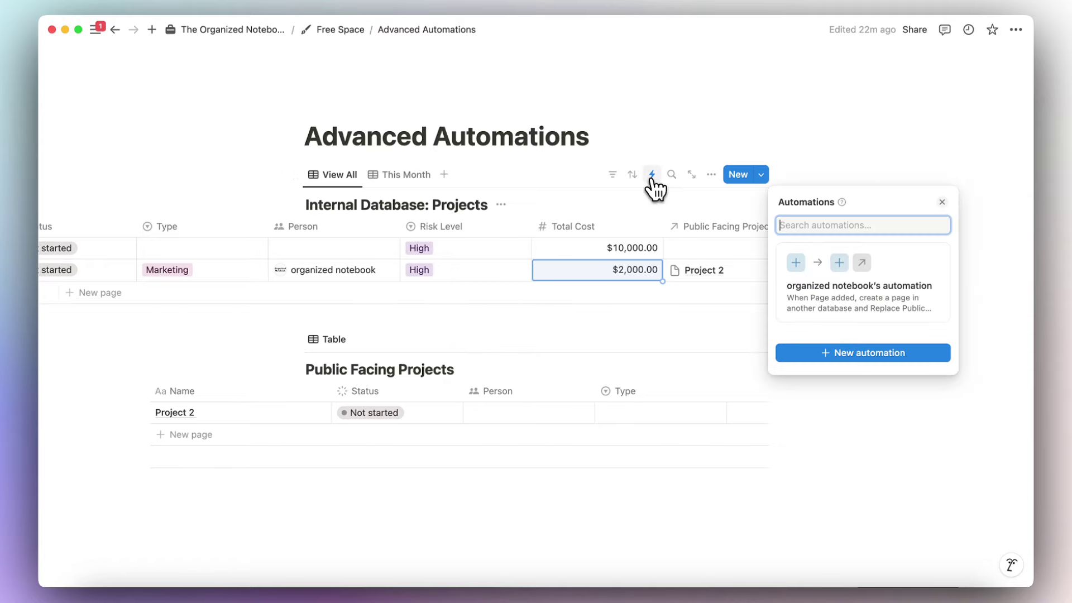
Create a new automation triggered by Any property edited, with a Define variables action.
click(843, 354)
click(540, 173)
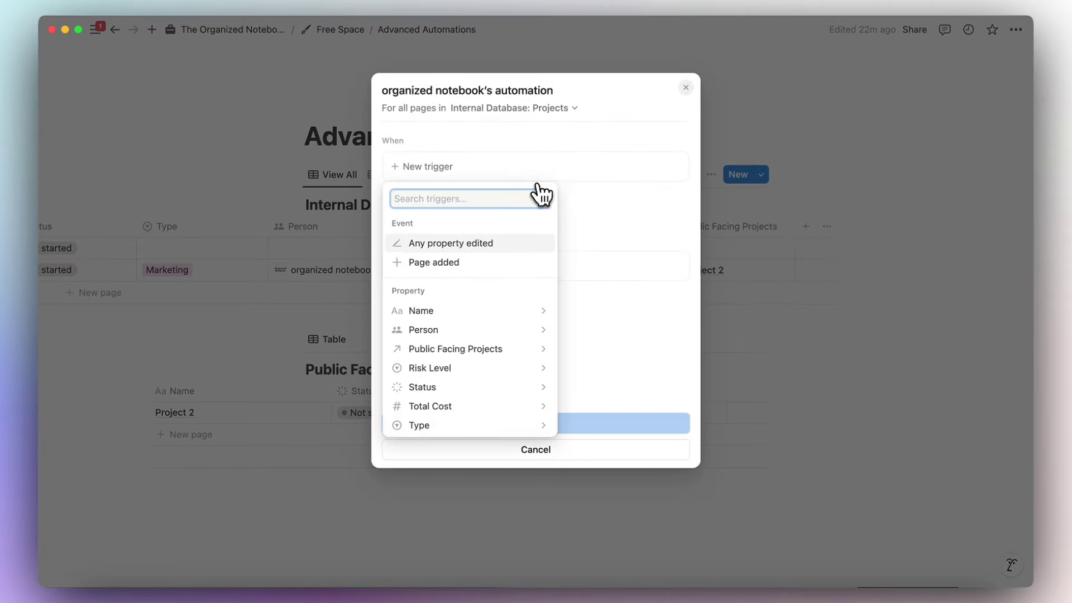
click(502, 248)
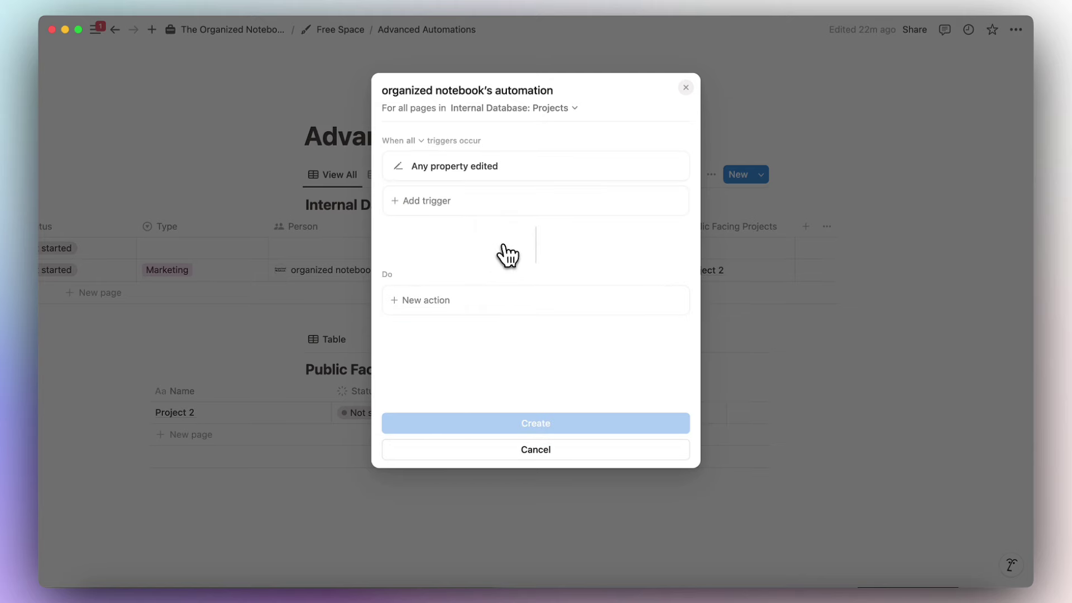
click(495, 310)
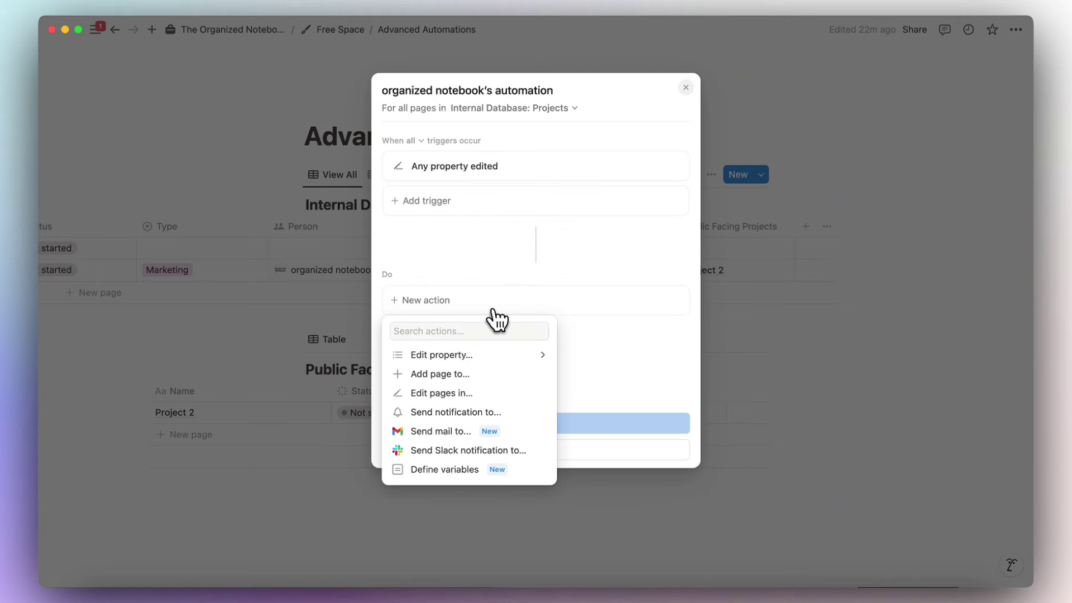
click(481, 470)
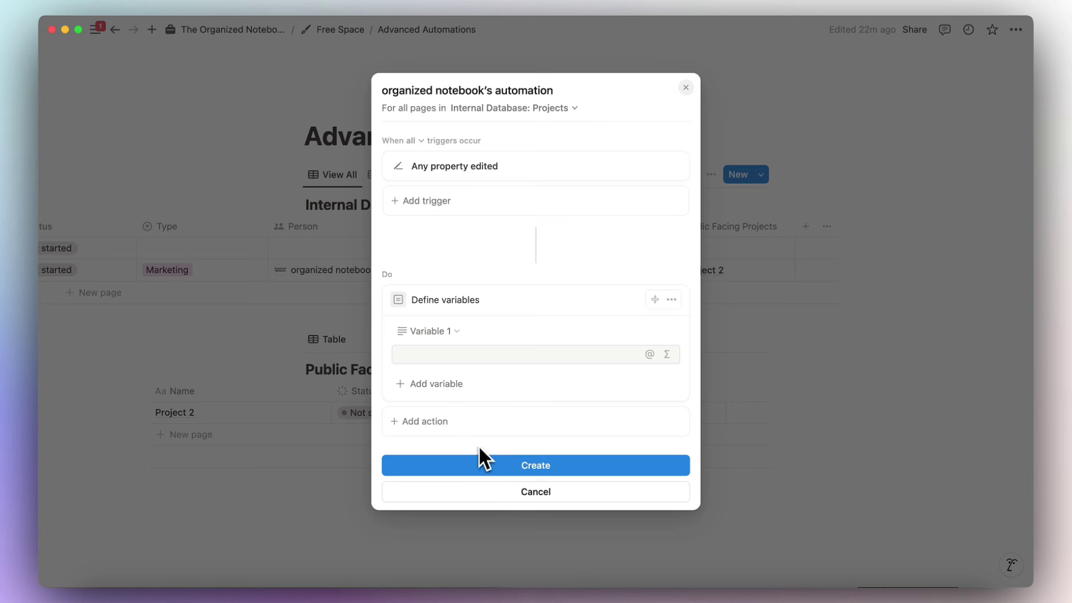
Rename the variable Public Facing Page and set it to Trigger page.Public Facing Projects.
click(450, 332)
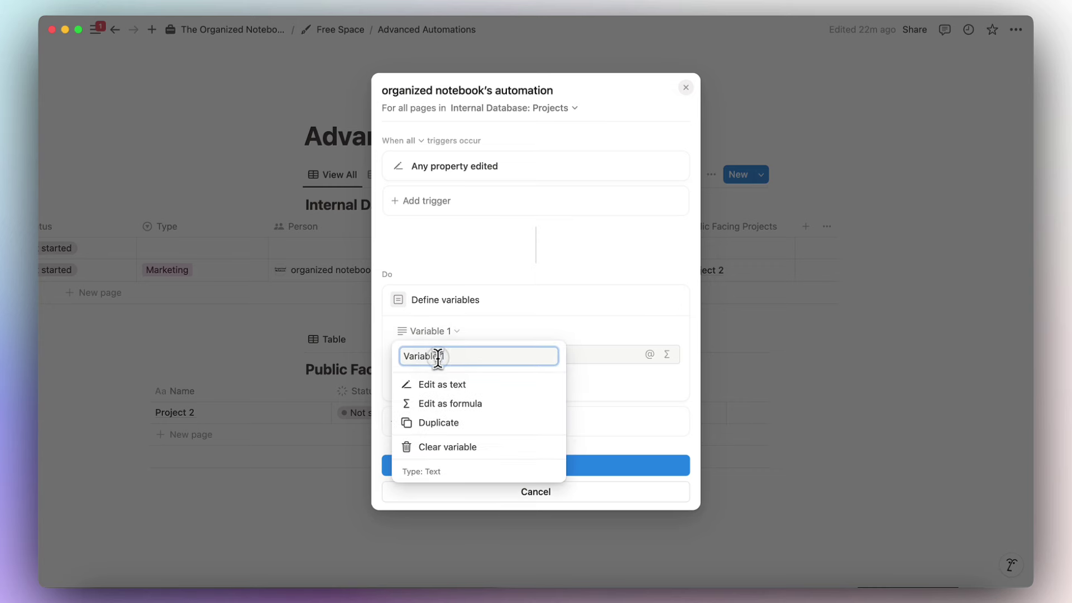
text(Pub)
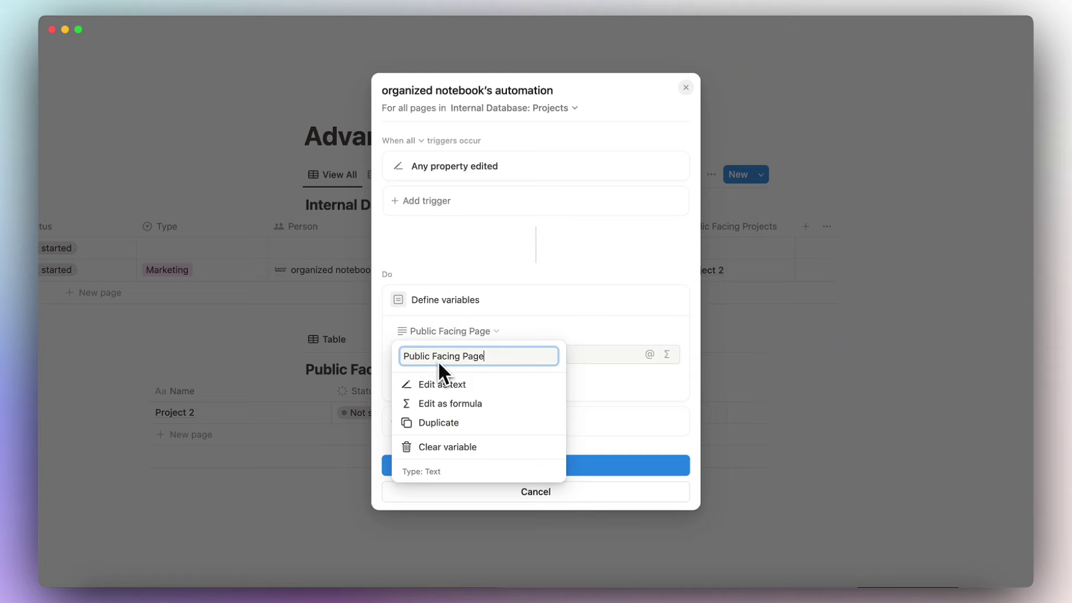
text(lic Facing Page)
key(Return)
click(540, 355)
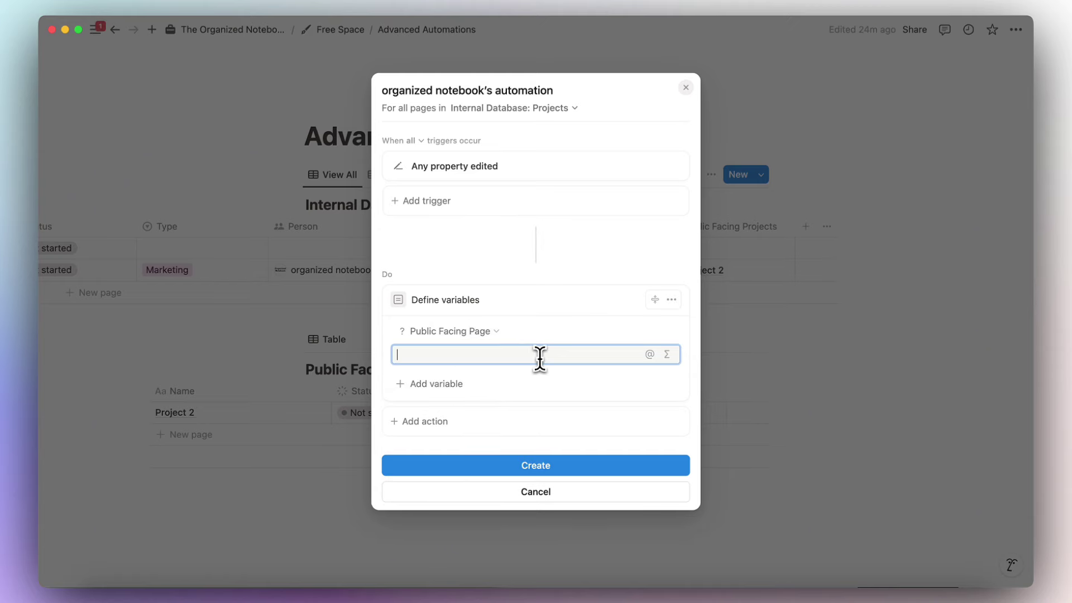
click(667, 354)
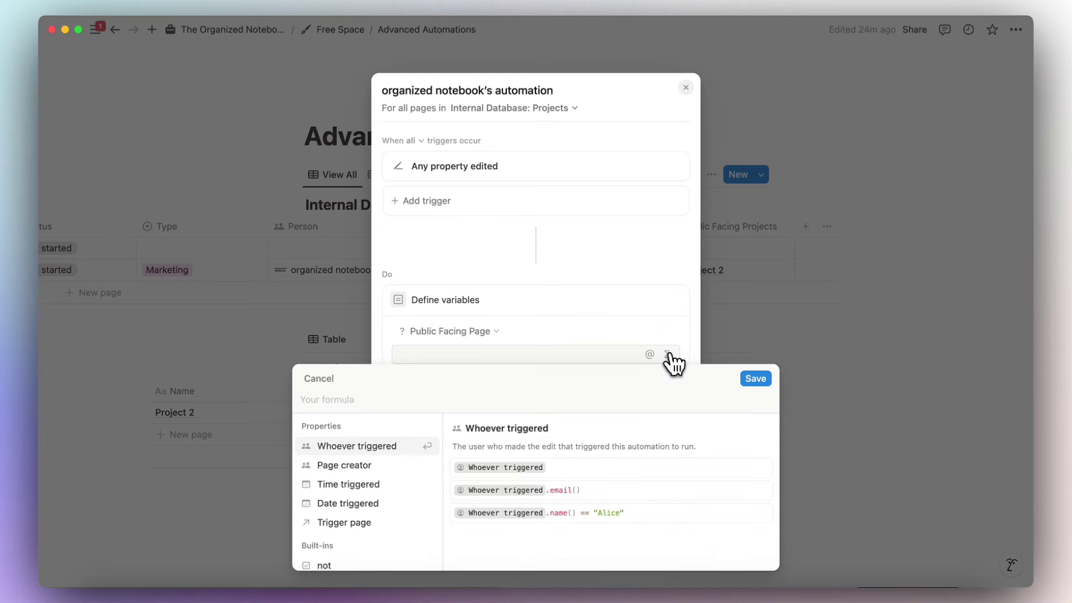
click(380, 523)
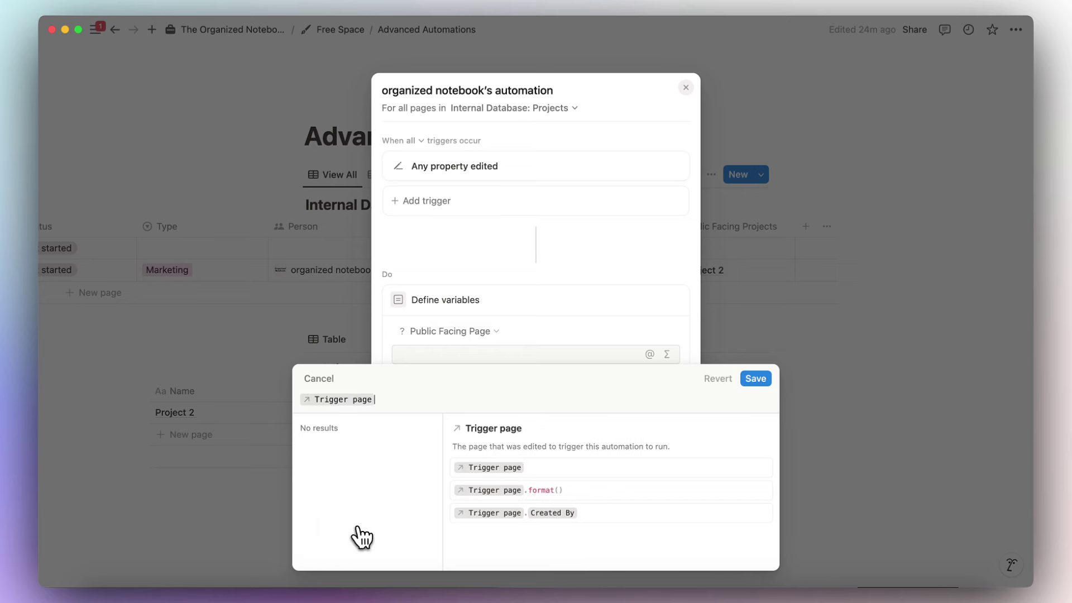
text(.)
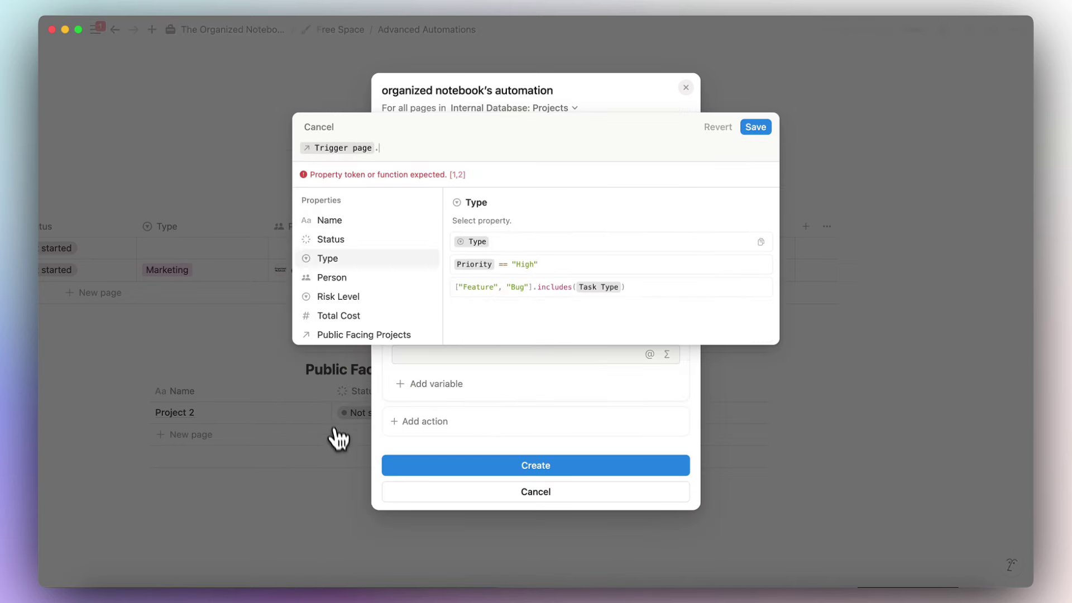
click(334, 335)
click(754, 152)
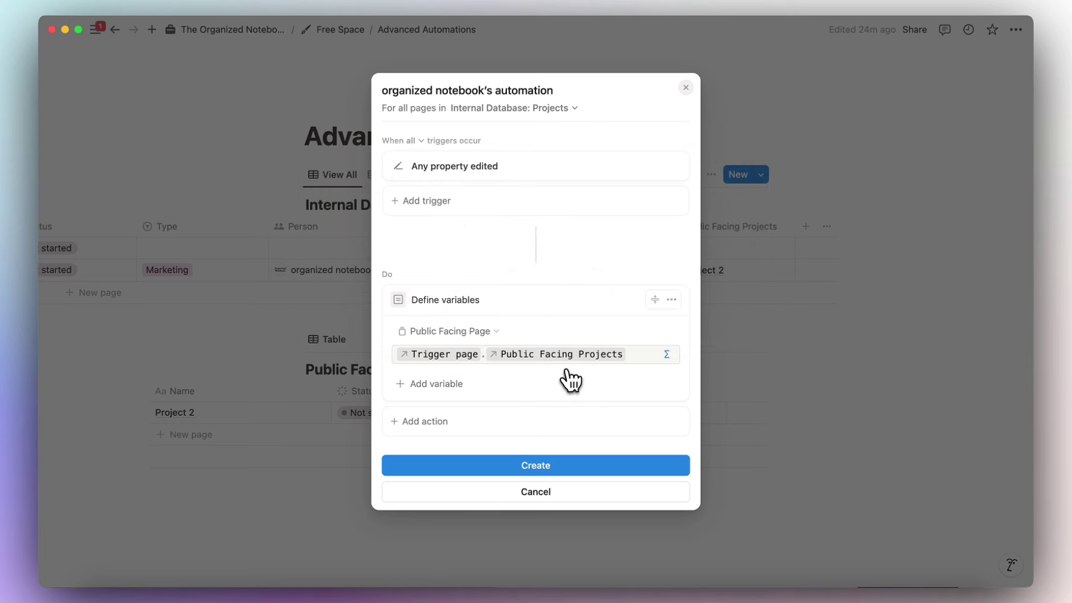
click(445, 429)
Add an Edit action targeting the Public Facing Page variable's Name property.
click(456, 314)
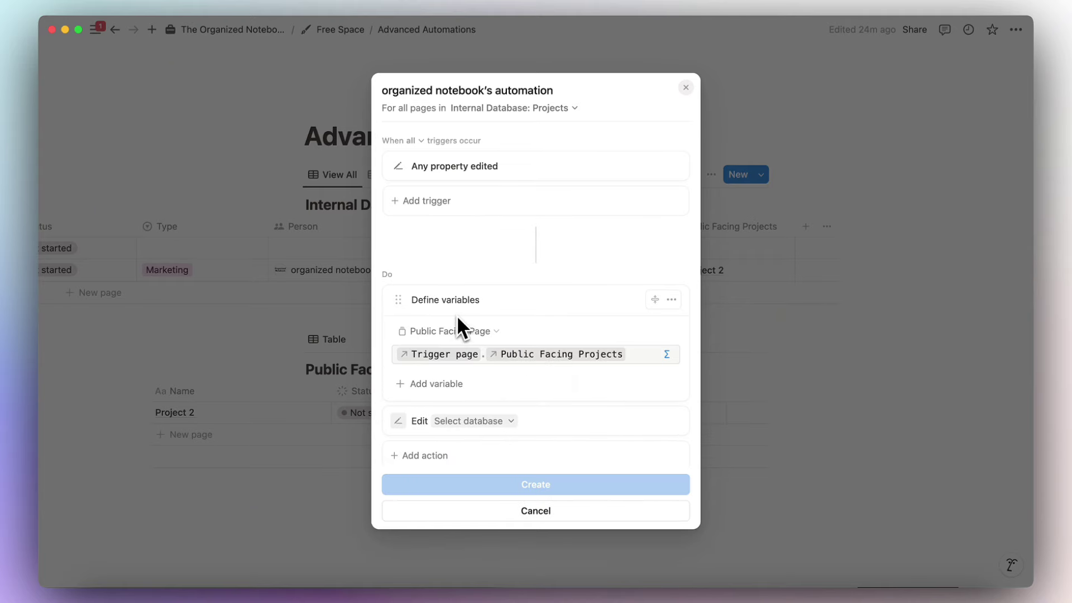
click(480, 423)
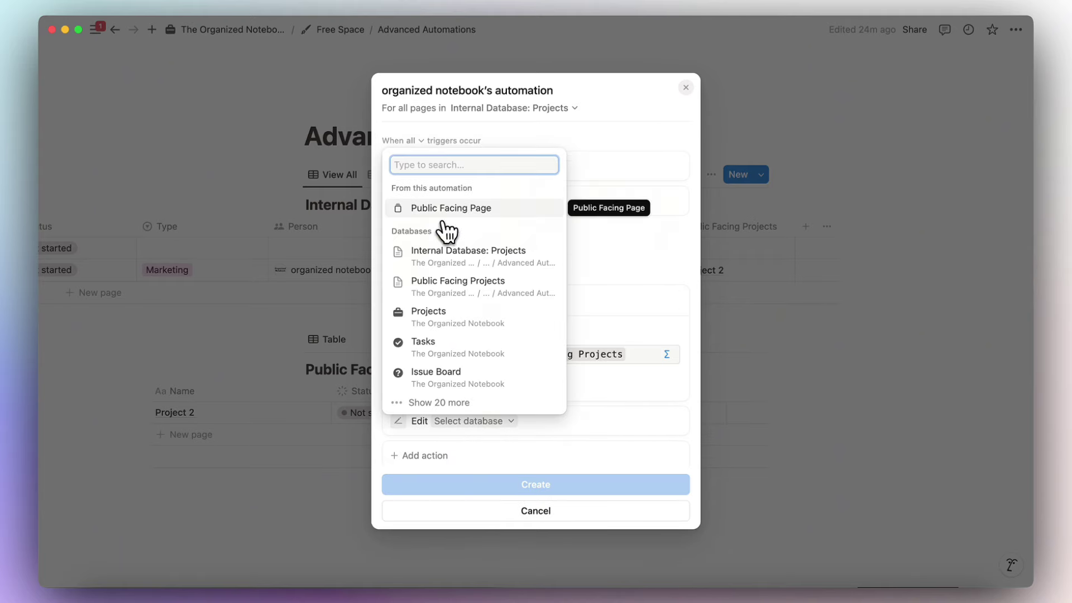
click(442, 209)
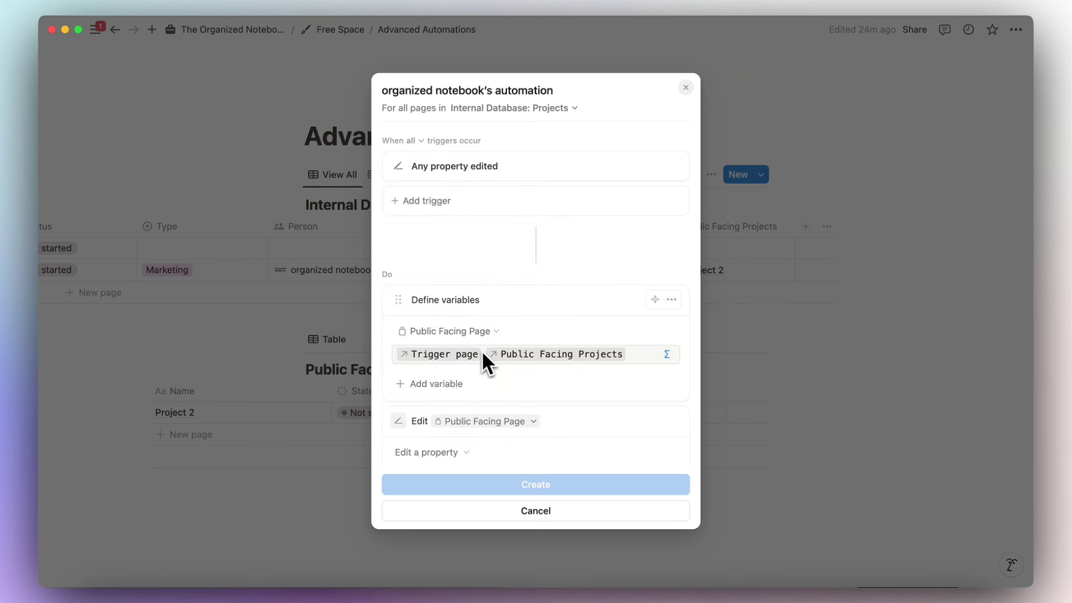
click(445, 459)
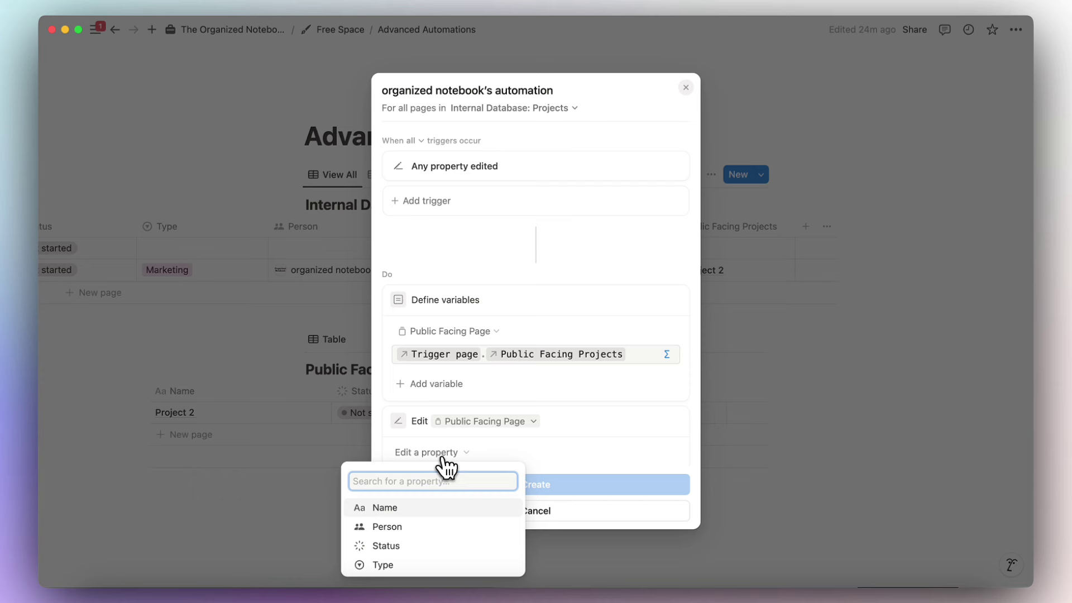
click(438, 508)
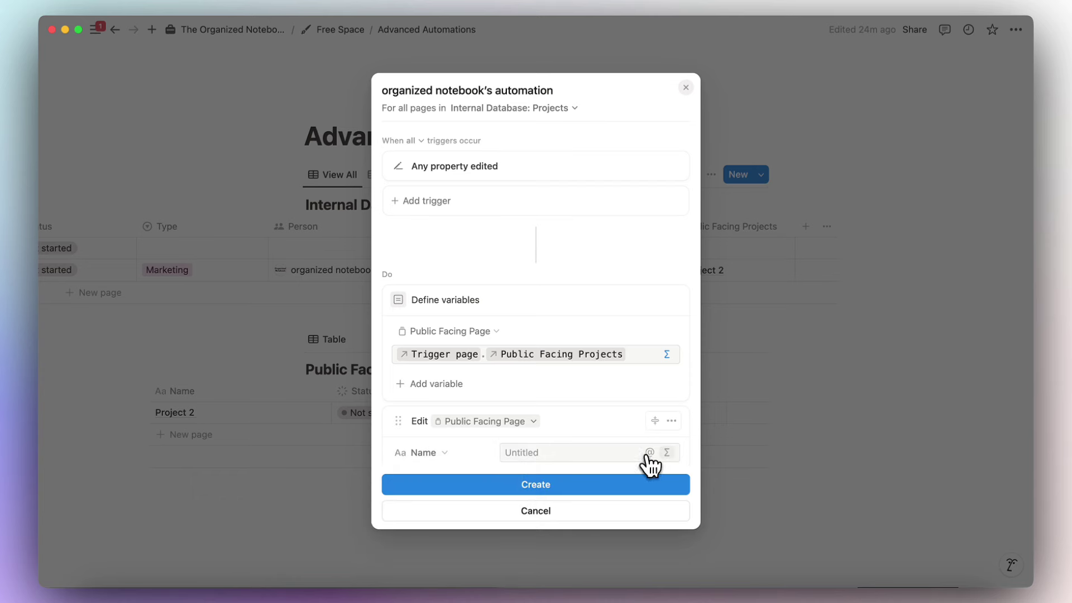
Set the Name value to the formula Trigger page.Name and save it.
click(667, 452)
text(tri)
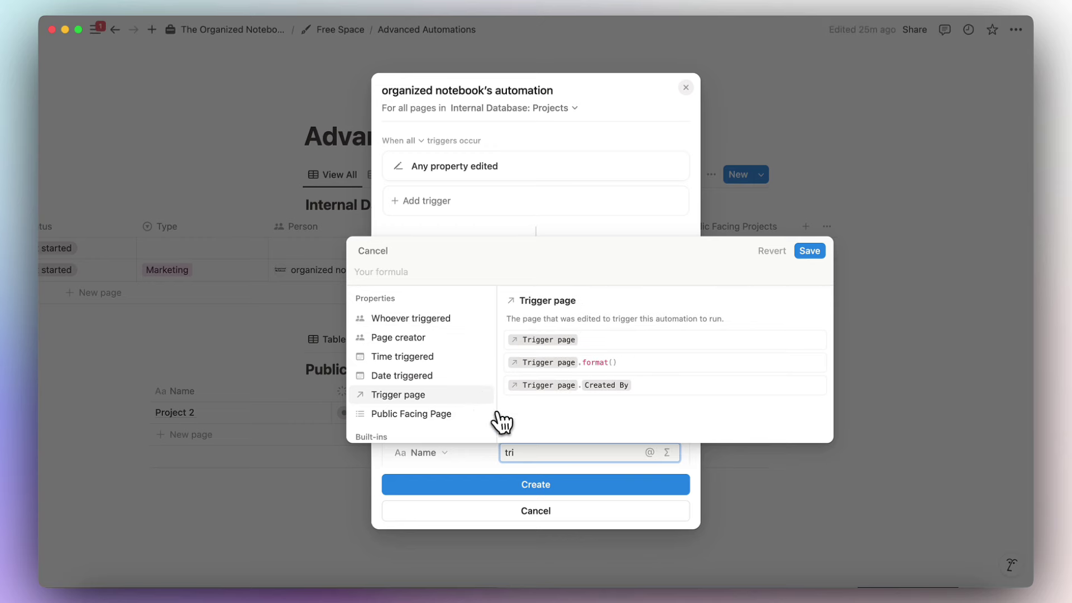
click(428, 396)
text(.na)
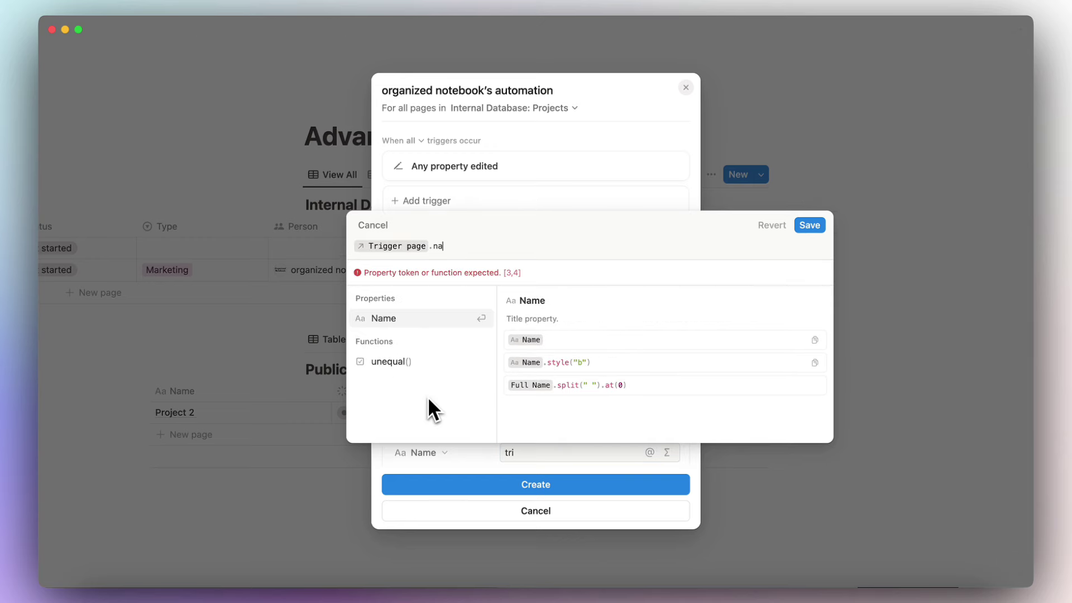
click(444, 321)
click(809, 250)
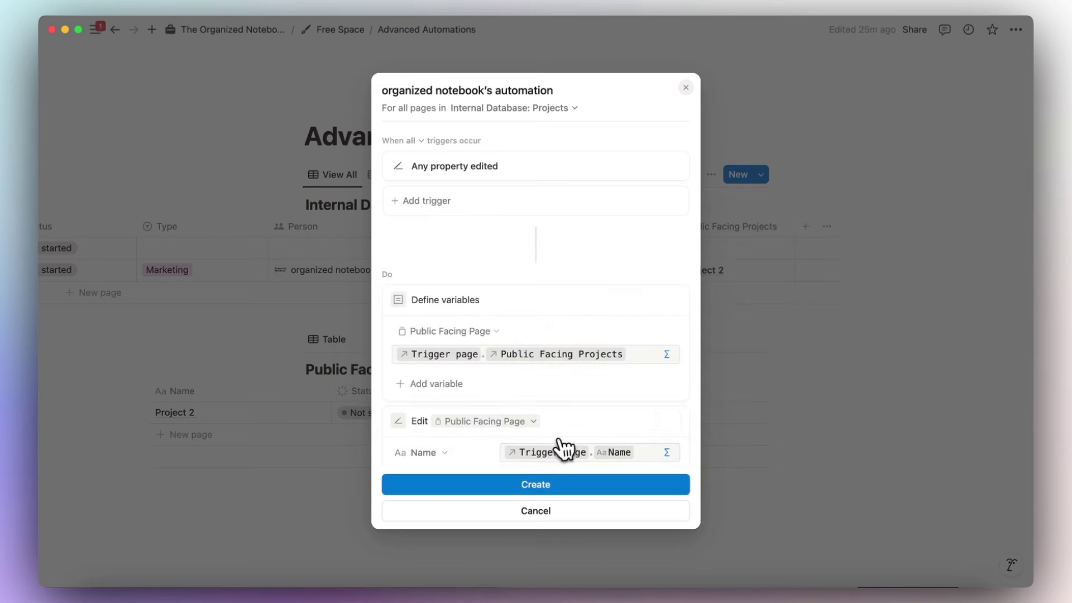
scroll(503, 450, down, 3)
Add Person to the automation, set by a custom formula to the trigger page's Person.
click(459, 404)
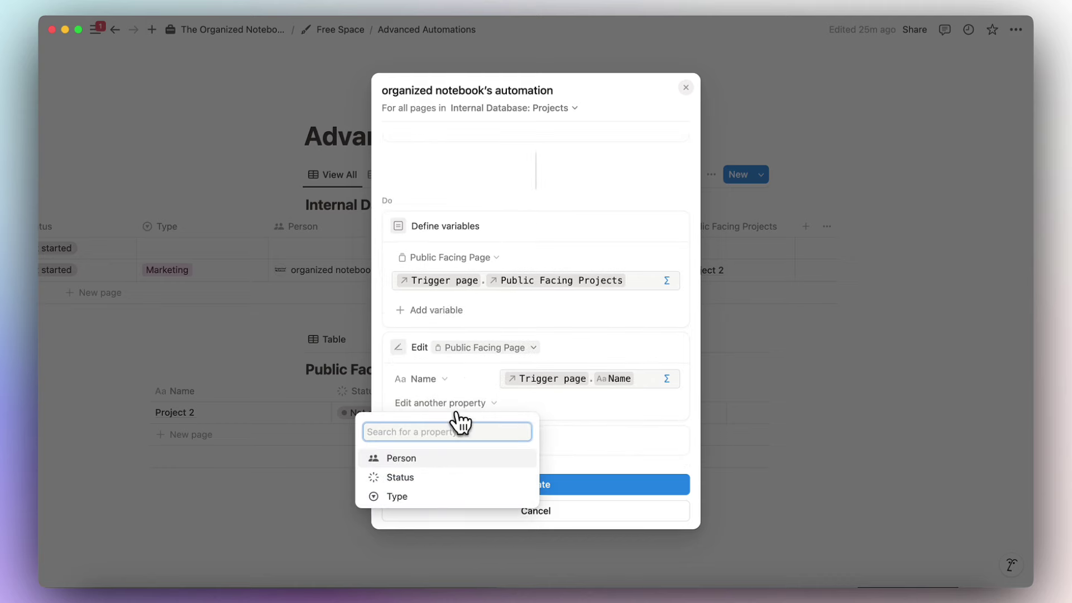
click(444, 458)
click(629, 403)
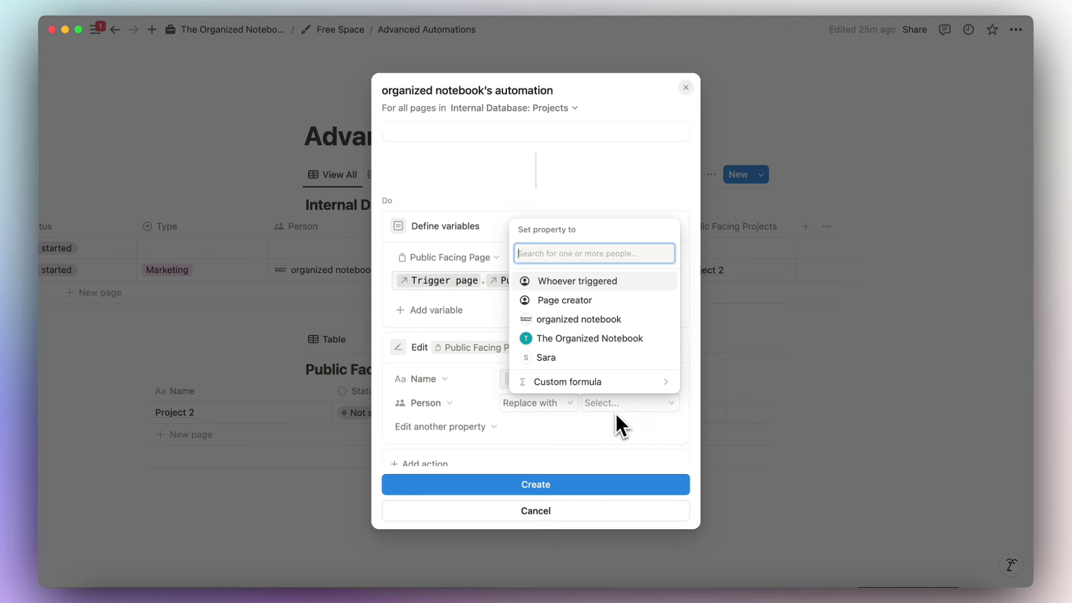
click(597, 382)
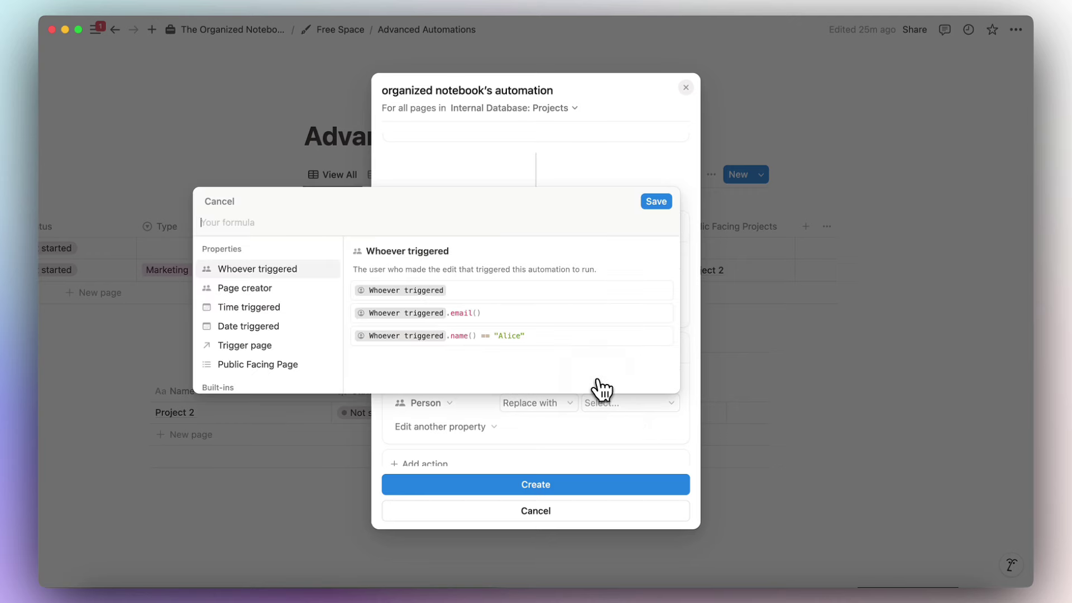
click(276, 345)
text(.)
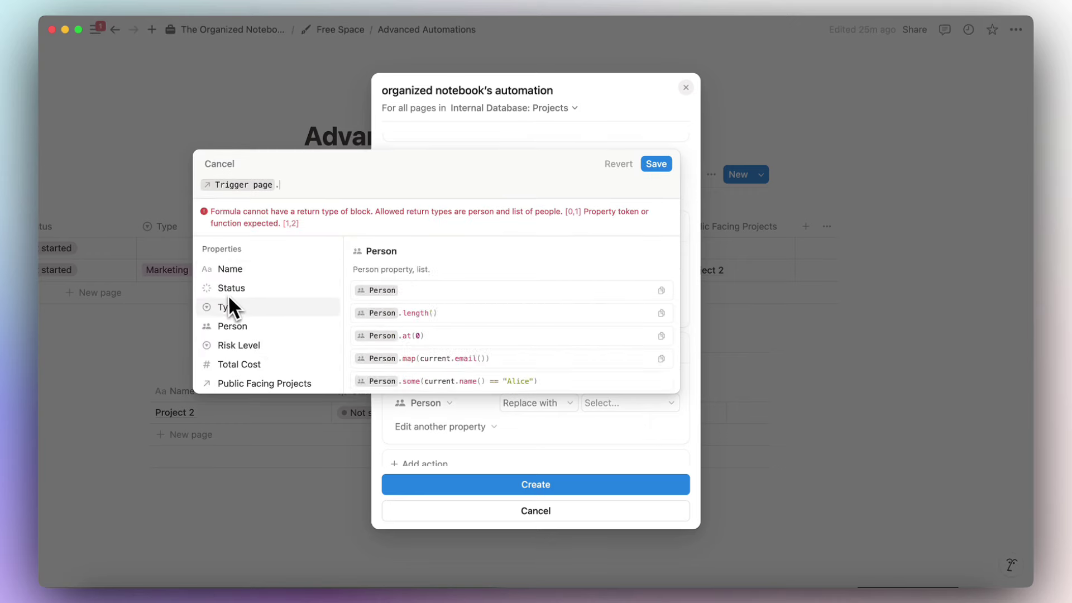
click(242, 326)
click(656, 201)
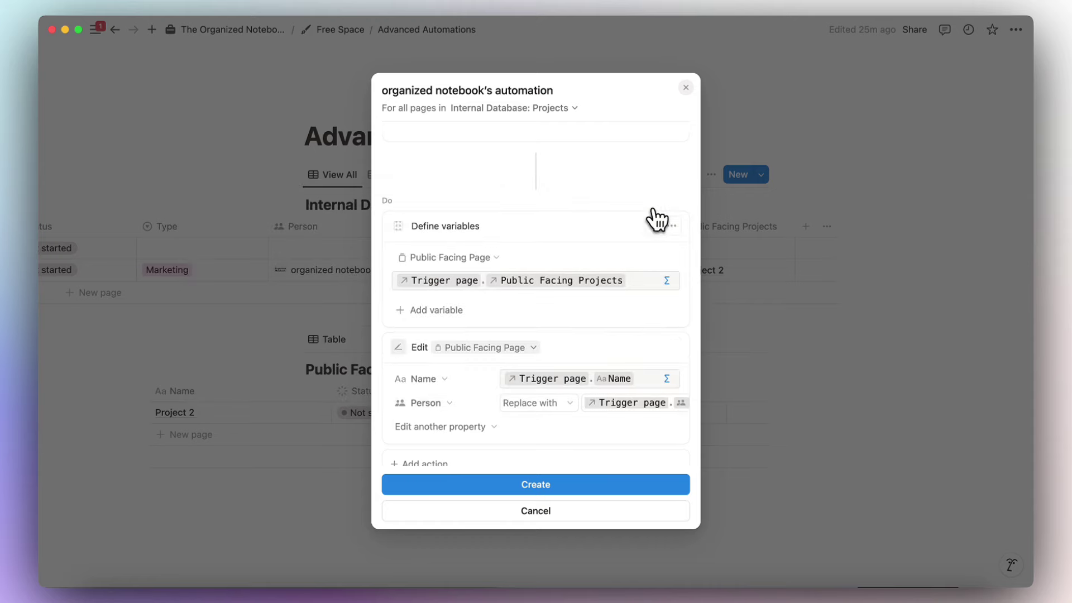
Add Status, set by a custom formula to the trigger page's Status.
click(485, 426)
click(451, 479)
click(524, 427)
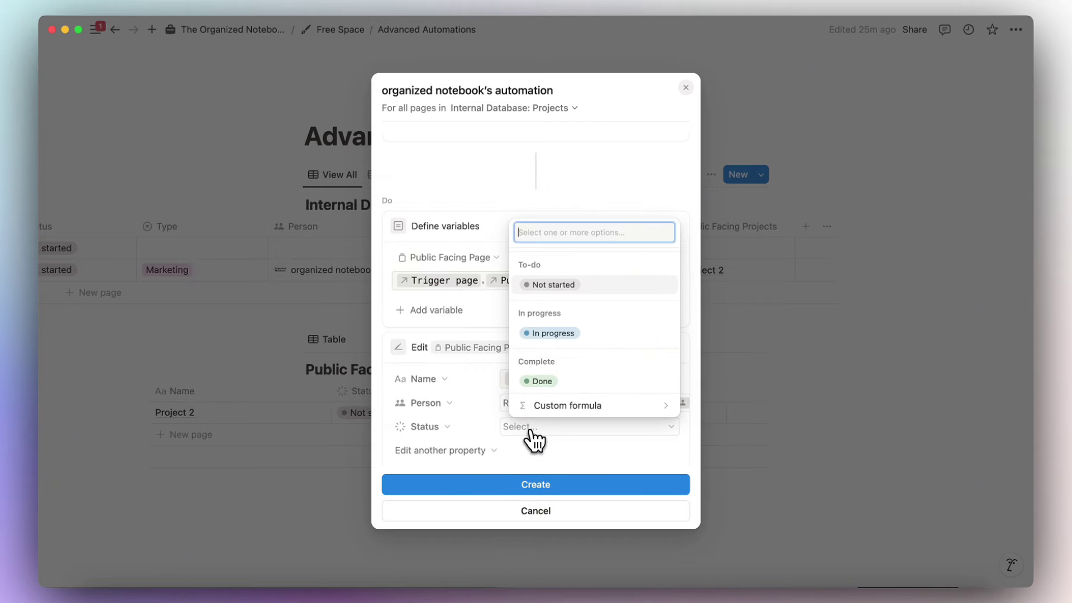
click(546, 407)
click(291, 370)
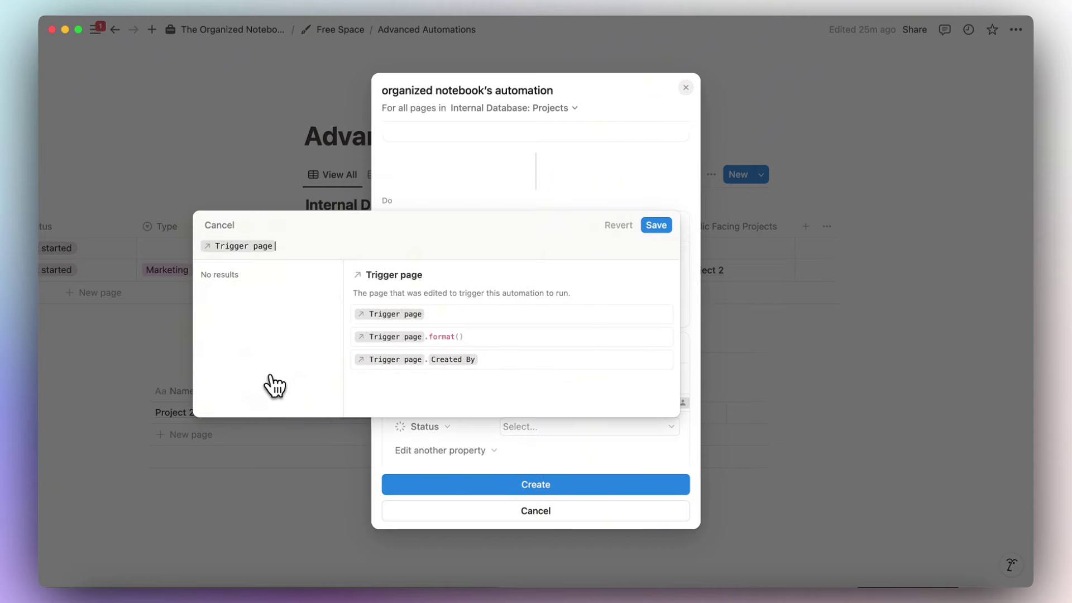
text(.st)
click(254, 292)
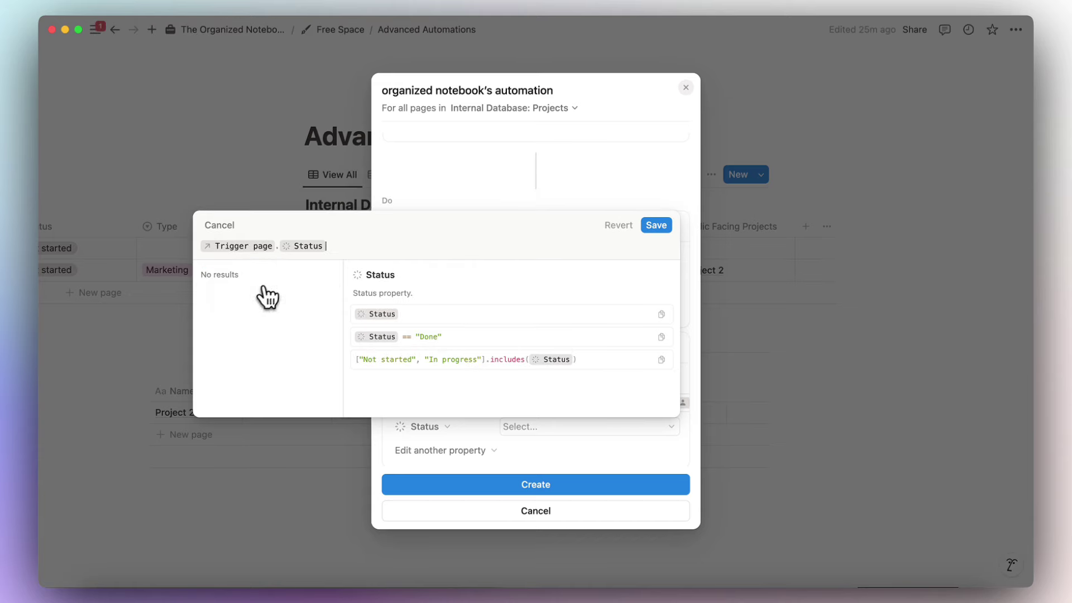
click(655, 222)
Add Type, set by a custom formula to the trigger page's Type.
click(455, 450)
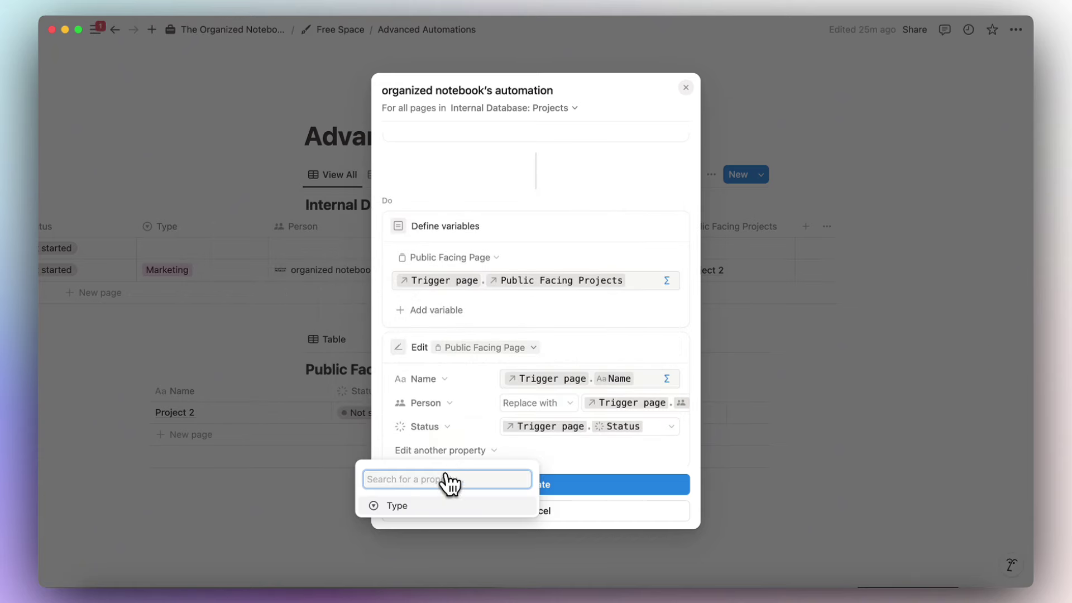
click(440, 505)
click(522, 451)
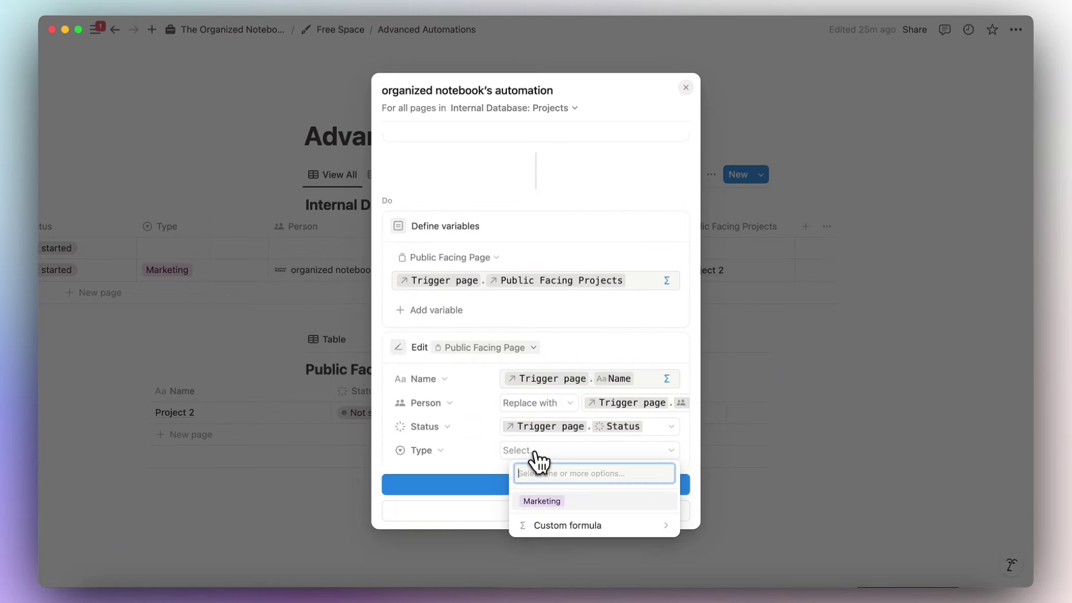
click(547, 525)
click(259, 393)
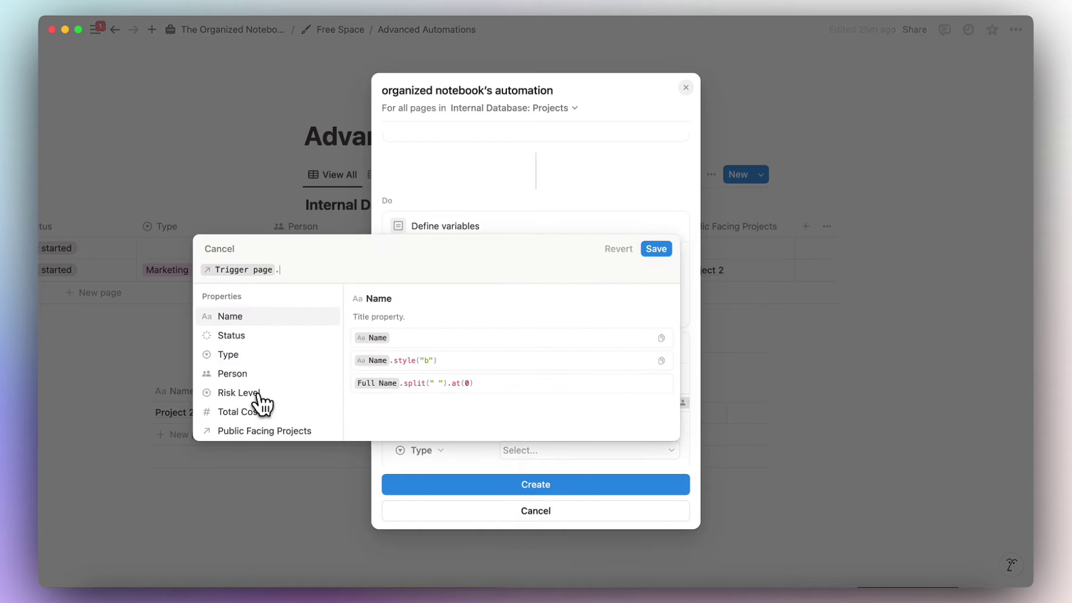
click(242, 362)
click(652, 247)
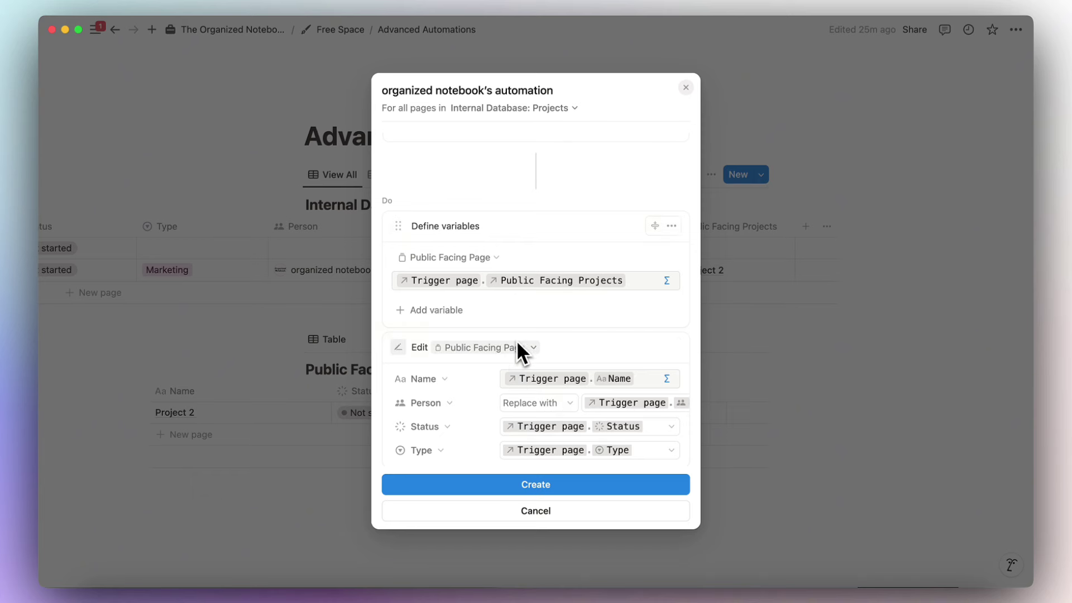
Create the finished automation.
scroll(481, 251, up, 3)
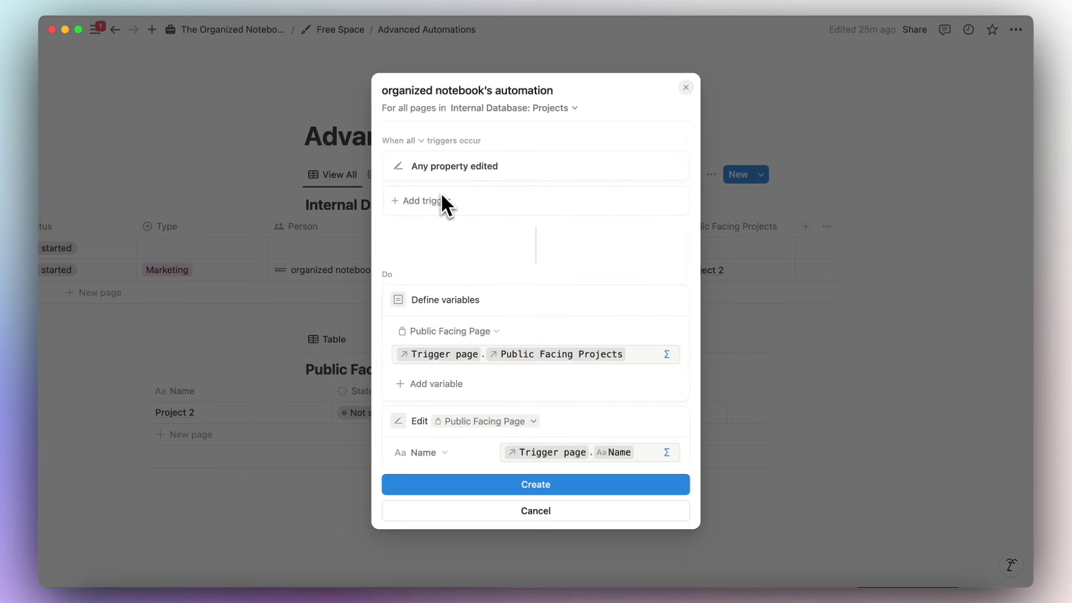
scroll(475, 277, down, 4)
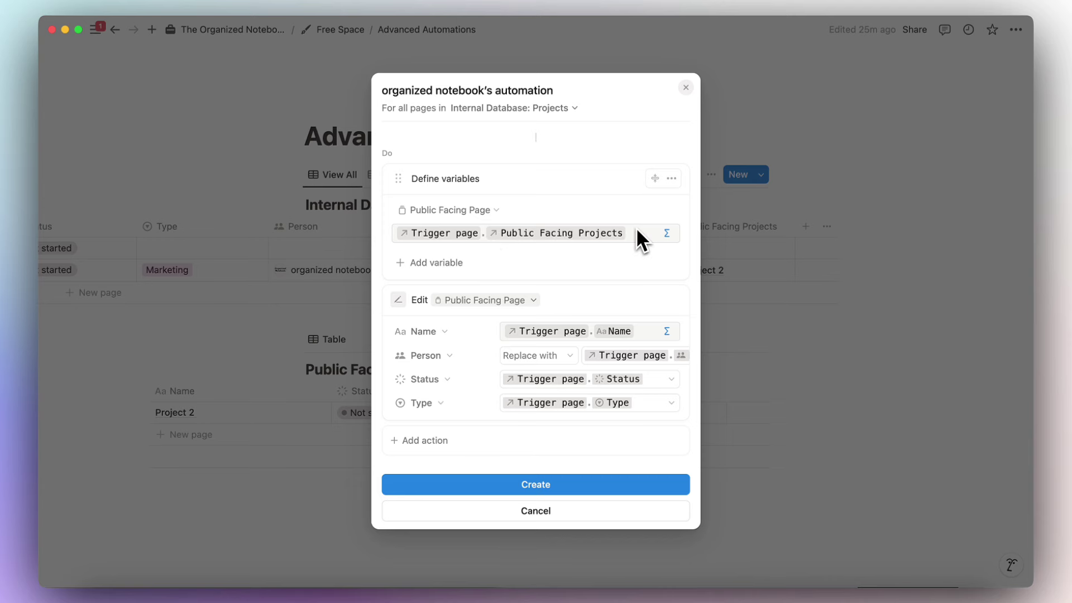
click(586, 495)
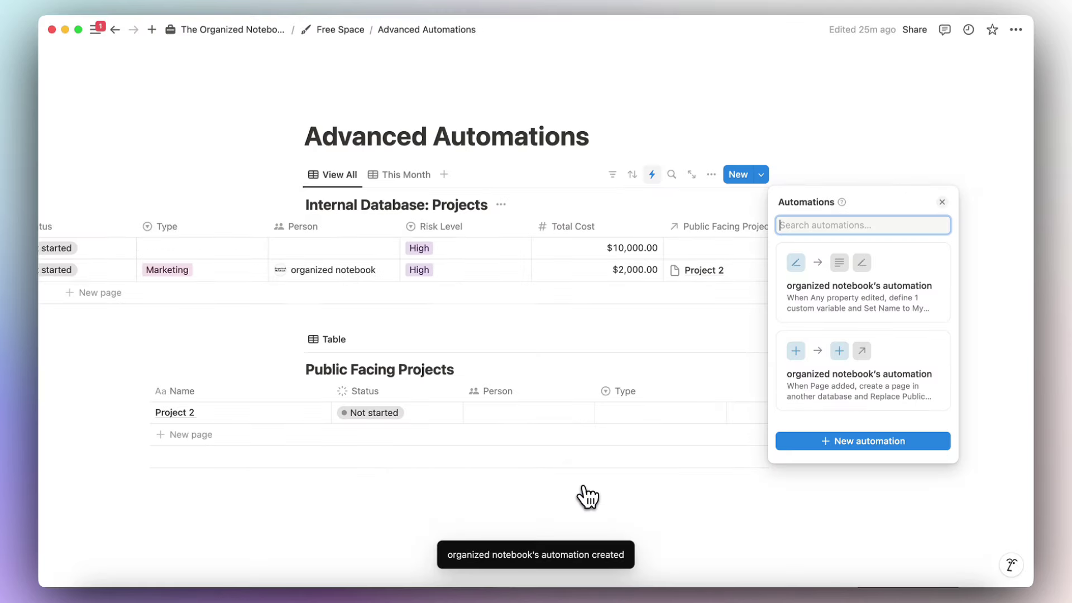
Add a new project row named Project 3 in the Projects table.
click(463, 390)
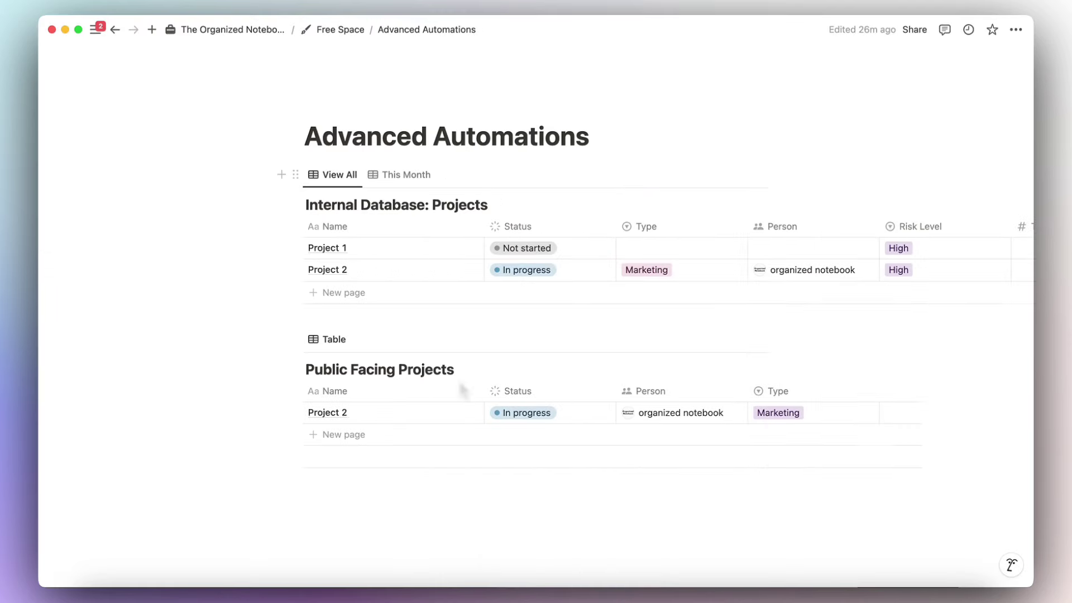
click(362, 297)
text(Project)
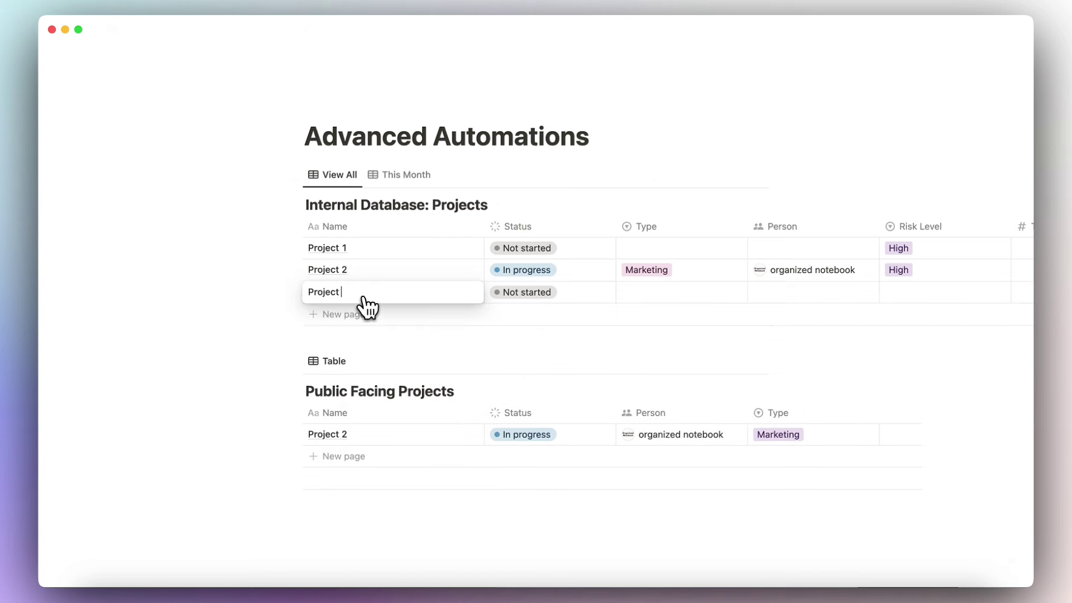
text(3)
key(Escape)
Give Project 3 Type Marketing, assign the workspace member, and set Risk Level to High.
scroll(510, 302, right, 5)
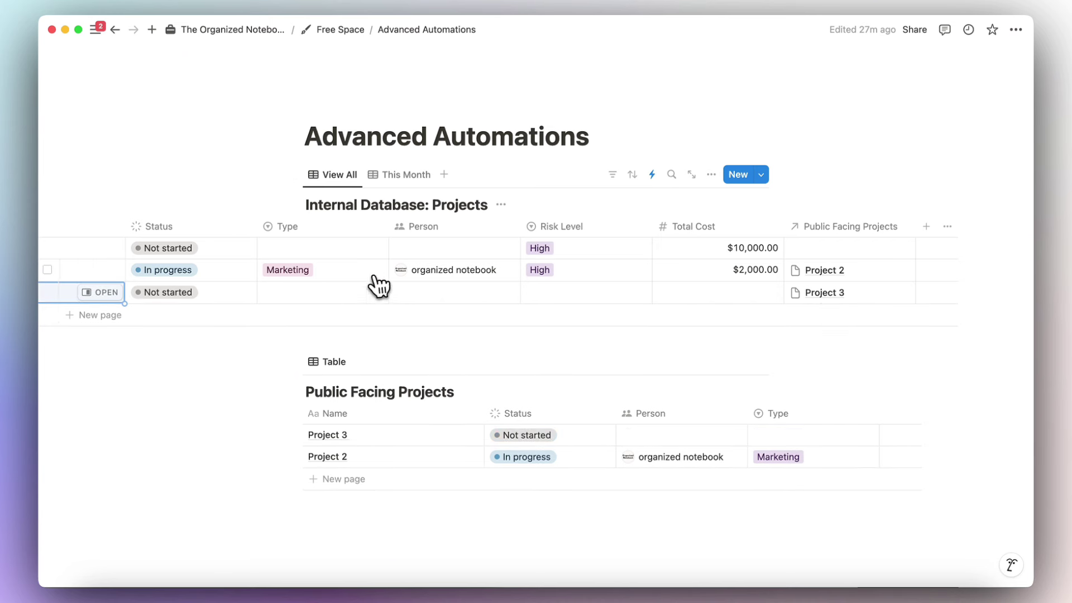
click(328, 294)
click(324, 330)
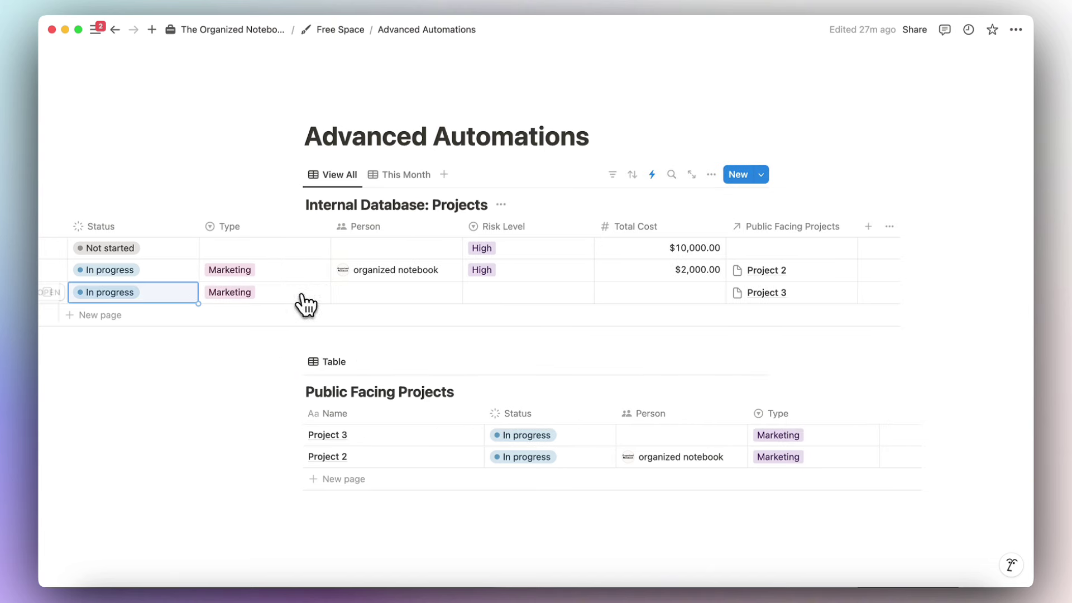
click(433, 296)
click(388, 332)
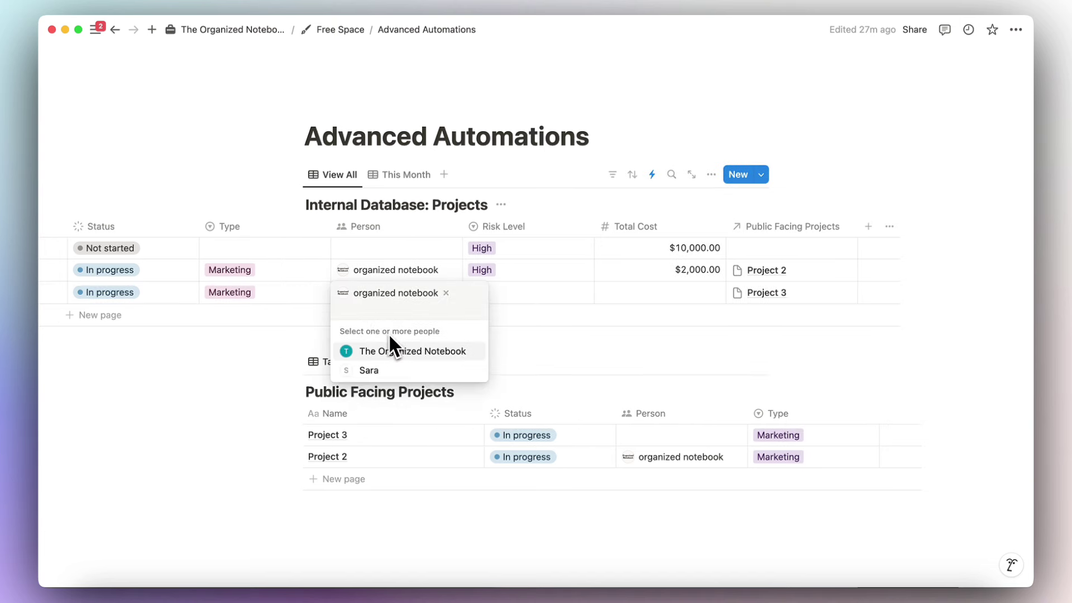
click(502, 294)
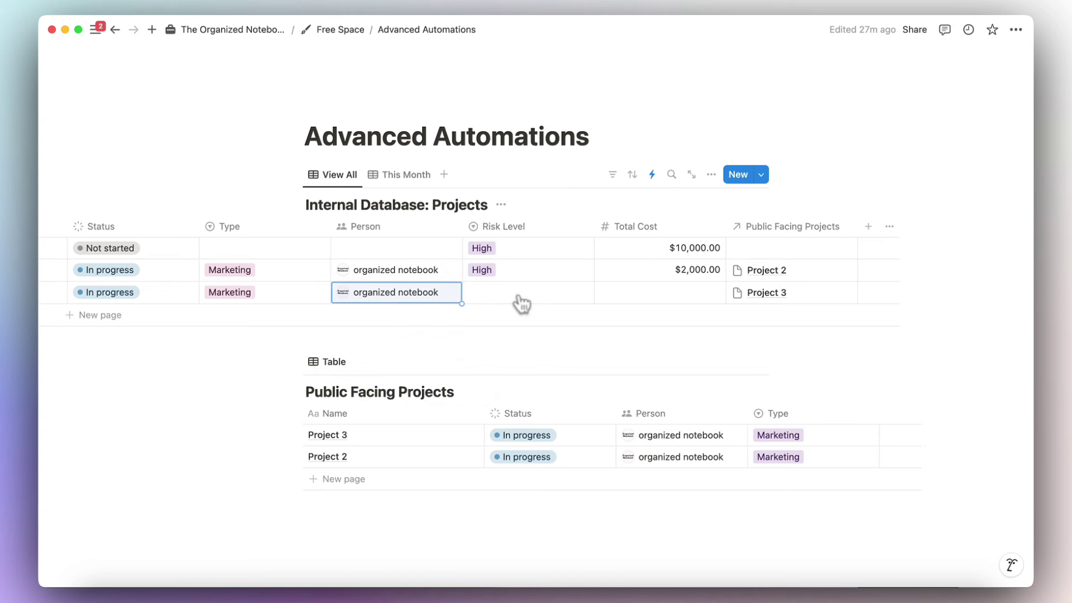
click(520, 302)
click(526, 334)
Enter a $3,000.00 total cost for Project 3 and check the mirrored public page.
click(637, 301)
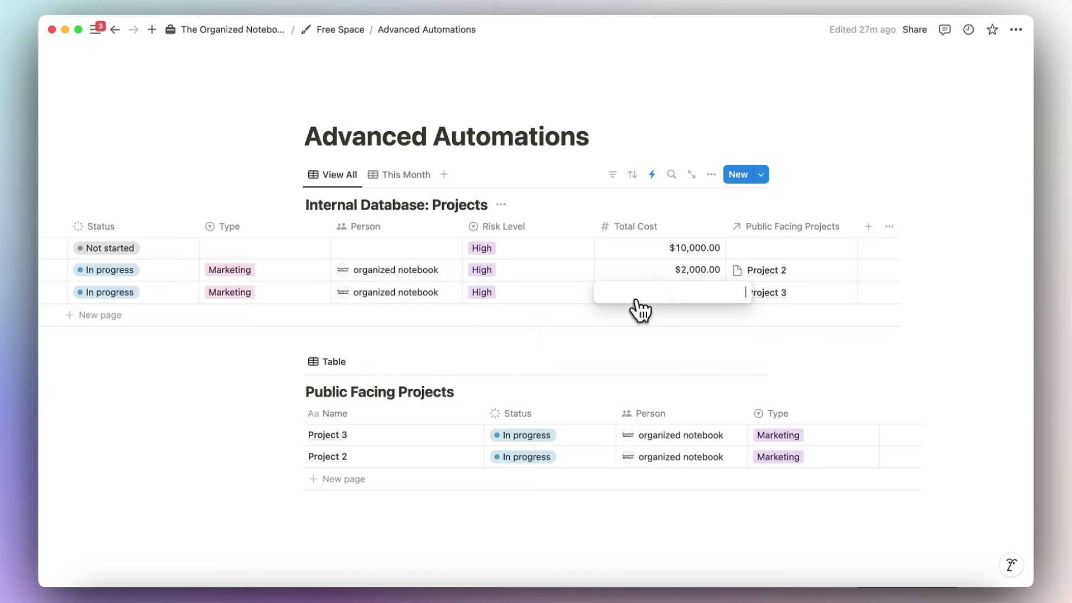
text(3000)
key(Return)
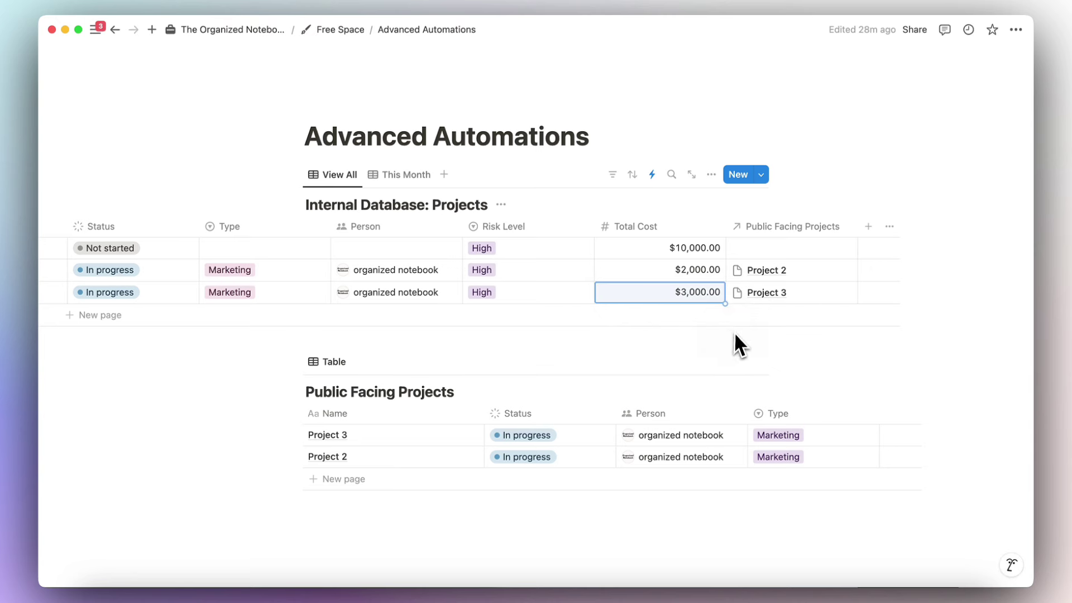
scroll(671, 291, left, 5)
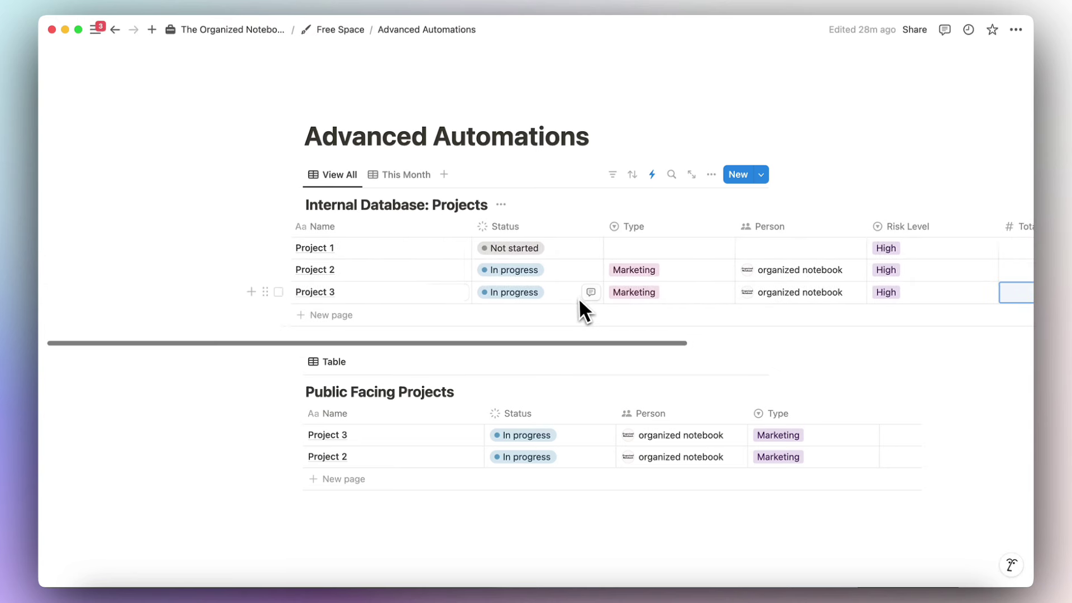
scroll(587, 321, right, 3)
scroll(672, 447, down, 1)
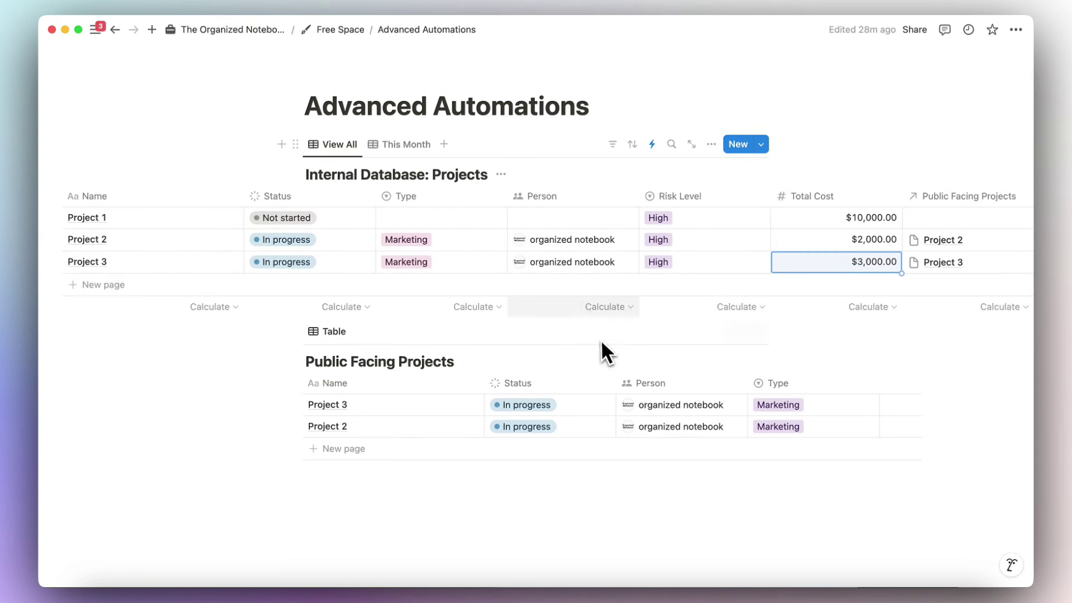
scroll(551, 263, left, 5)
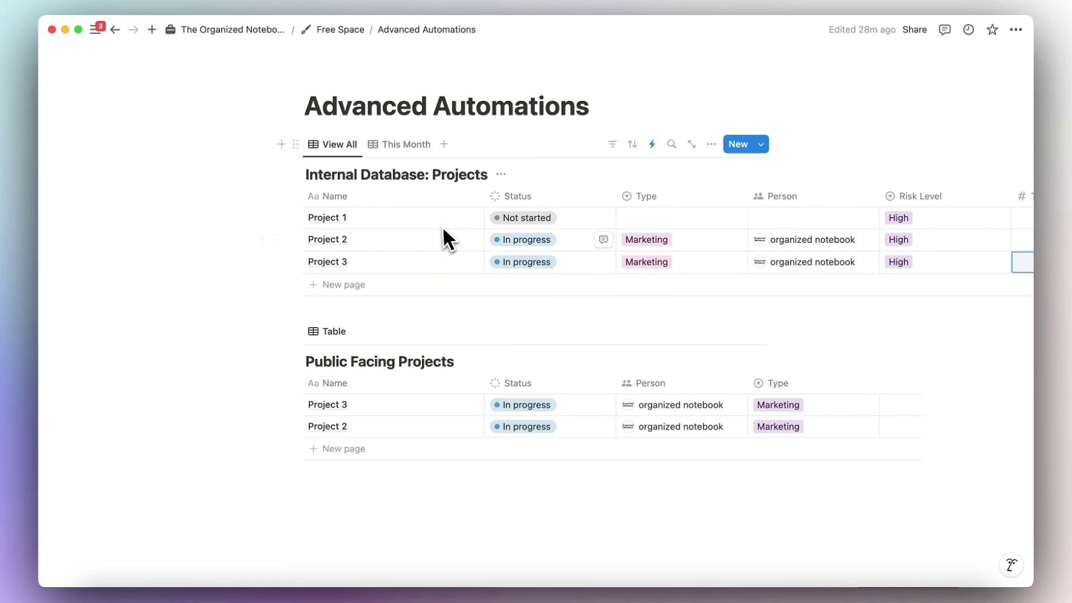
scroll(450, 235, right, 10)
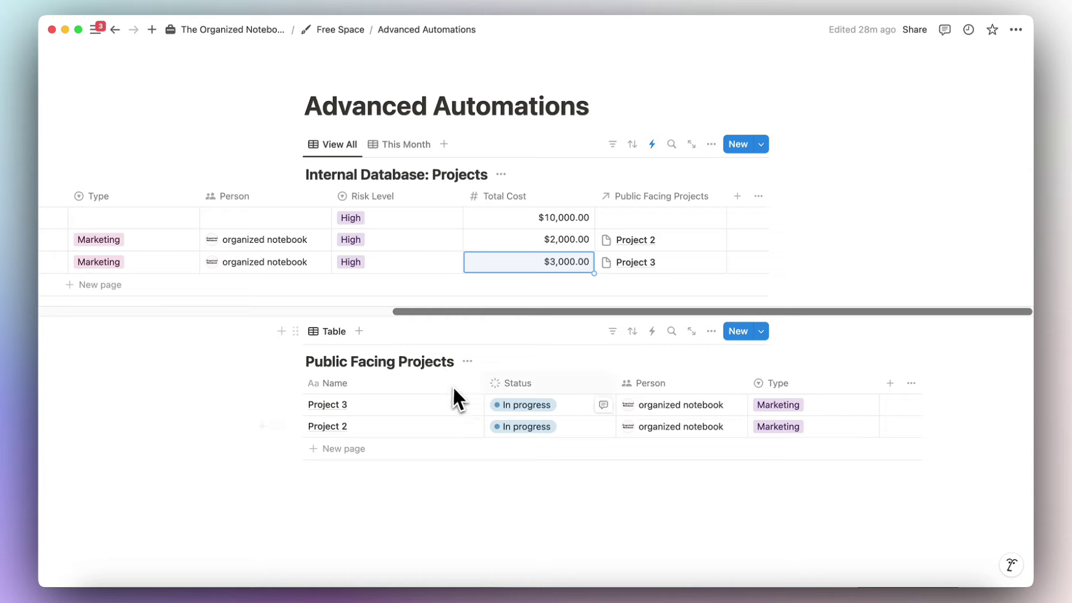